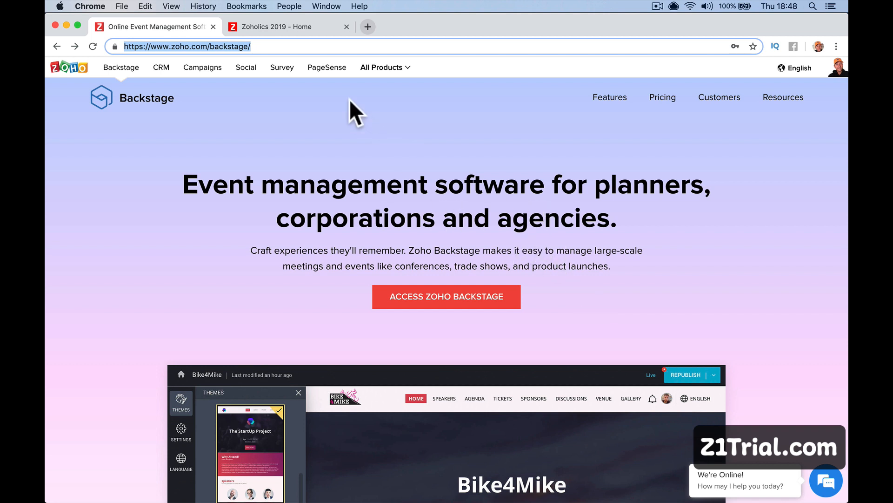
Switch to the Zoholics 2019 event tab and return to the top of its home page.
{"action": "left_click", "coordinate": [278, 28]}
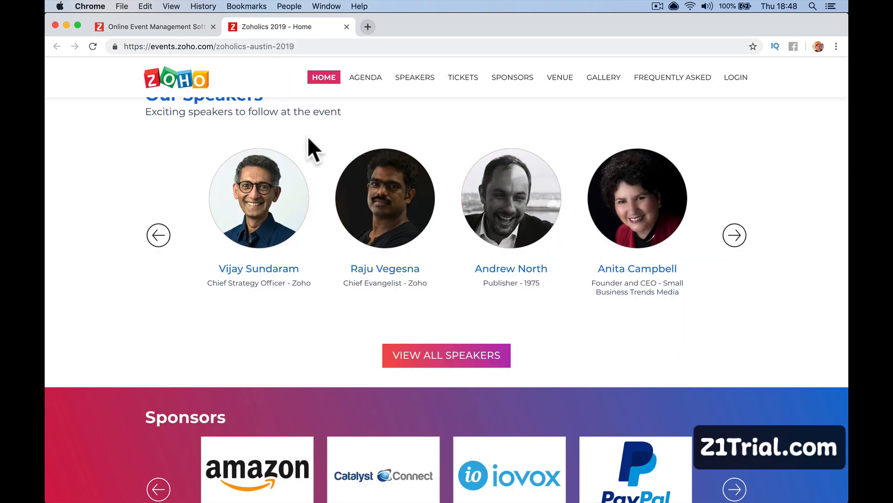
{"action": "scroll", "coordinate": [379, 254], "scroll_direction": "up", "scroll_amount": 15}
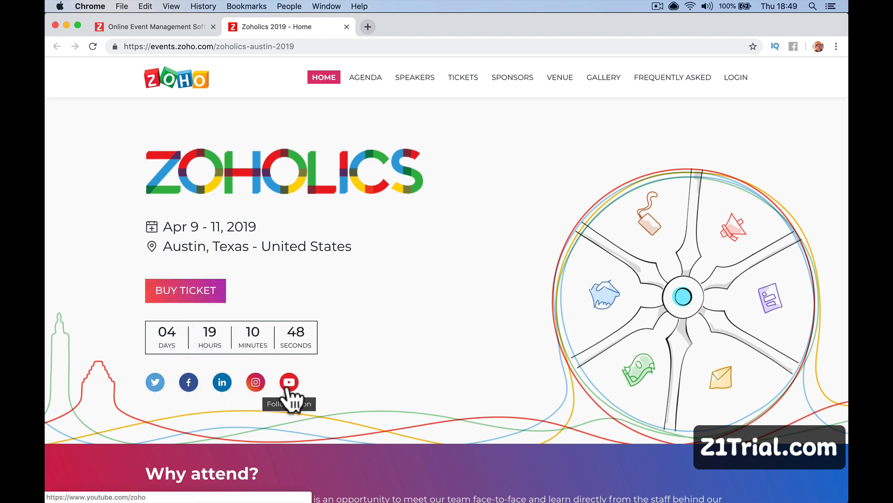
{"action": "scroll", "coordinate": [330, 376], "scroll_direction": "down", "scroll_amount": 3}
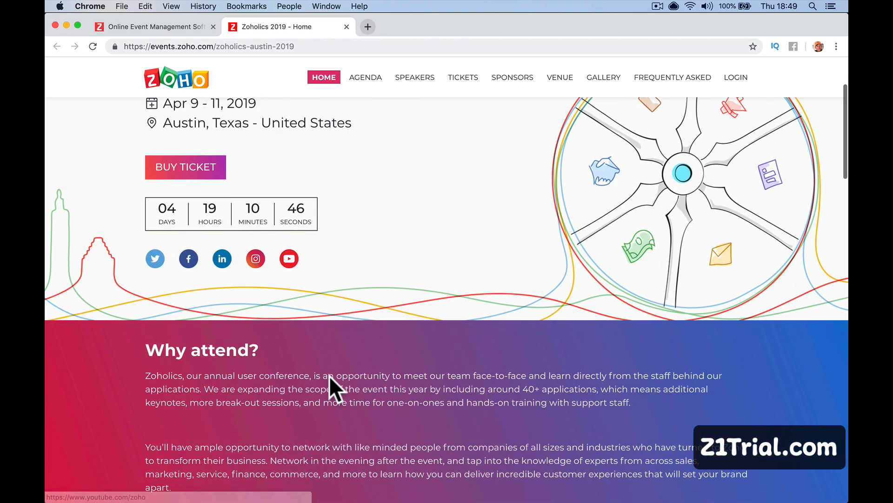
{"action": "scroll", "coordinate": [329, 375], "scroll_direction": "down", "scroll_amount": 4}
{"action": "scroll", "coordinate": [434, 366], "scroll_direction": "down", "scroll_amount": 4}
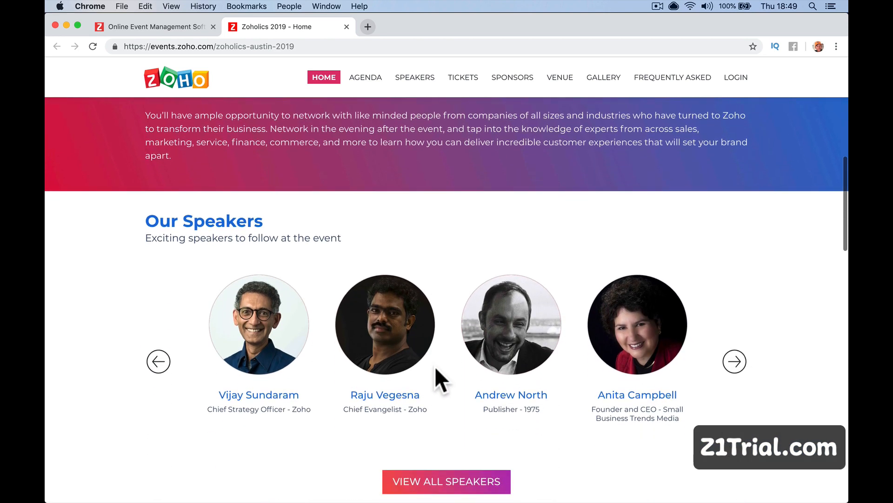
{"action": "left_click", "coordinate": [735, 359]}
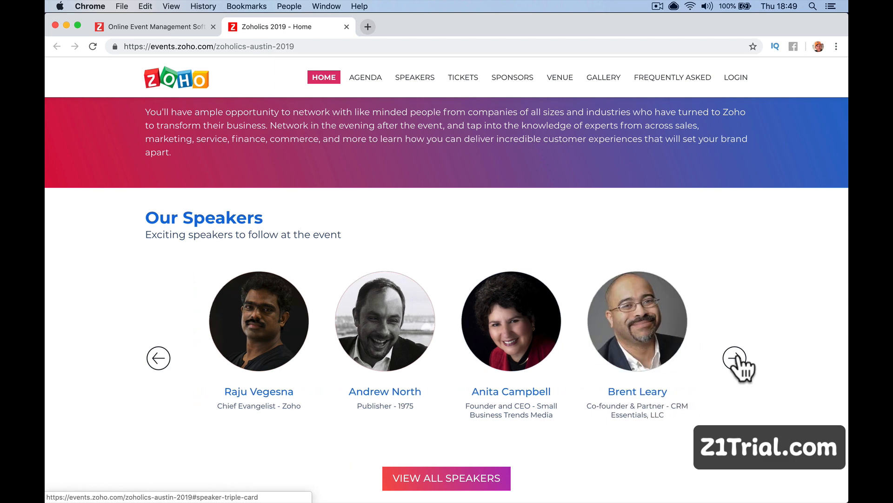
{"action": "left_click", "coordinate": [735, 359]}
{"action": "left_click", "coordinate": [735, 358]}
{"action": "left_click", "coordinate": [735, 359]}
{"action": "scroll", "coordinate": [736, 357], "scroll_direction": "down", "scroll_amount": 3}
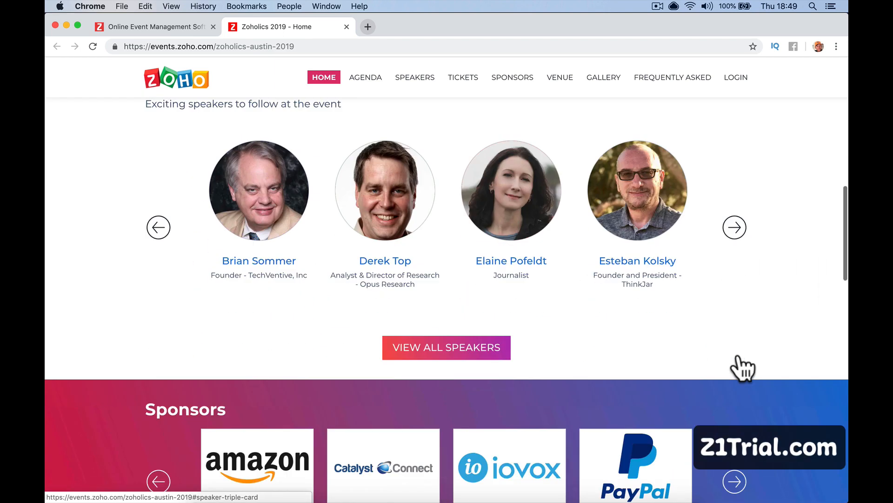
{"action": "scroll", "coordinate": [484, 279], "scroll_direction": "down", "scroll_amount": 3}
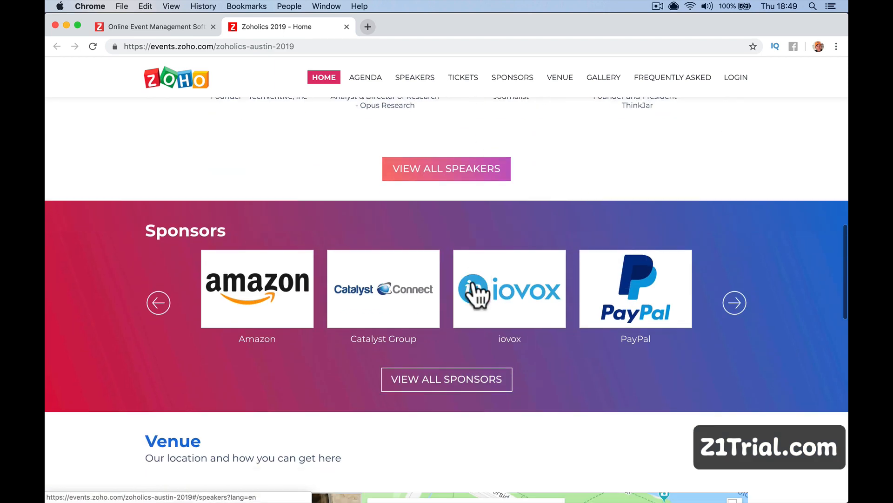
{"action": "left_click", "coordinate": [736, 292]}
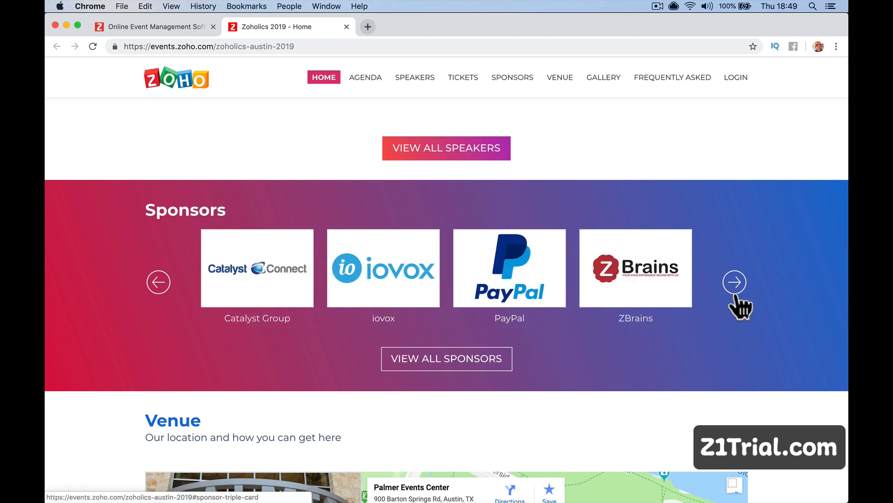
{"action": "left_click", "coordinate": [735, 295]}
{"action": "left_click", "coordinate": [736, 295]}
{"action": "left_click", "coordinate": [736, 295]}
{"action": "left_click", "coordinate": [736, 295]}
{"action": "left_click", "coordinate": [736, 295]}
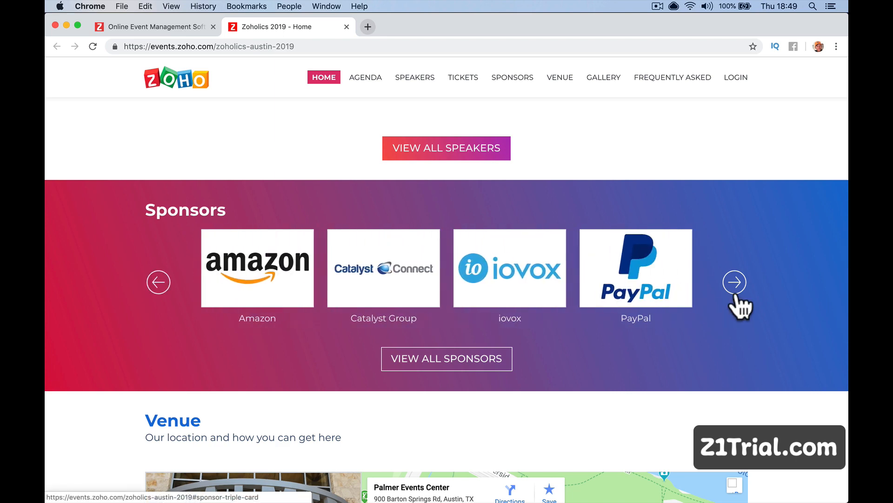
{"action": "scroll", "coordinate": [739, 303], "scroll_direction": "down", "scroll_amount": 6}
{"action": "scroll", "coordinate": [516, 356], "scroll_direction": "down", "scroll_amount": 2}
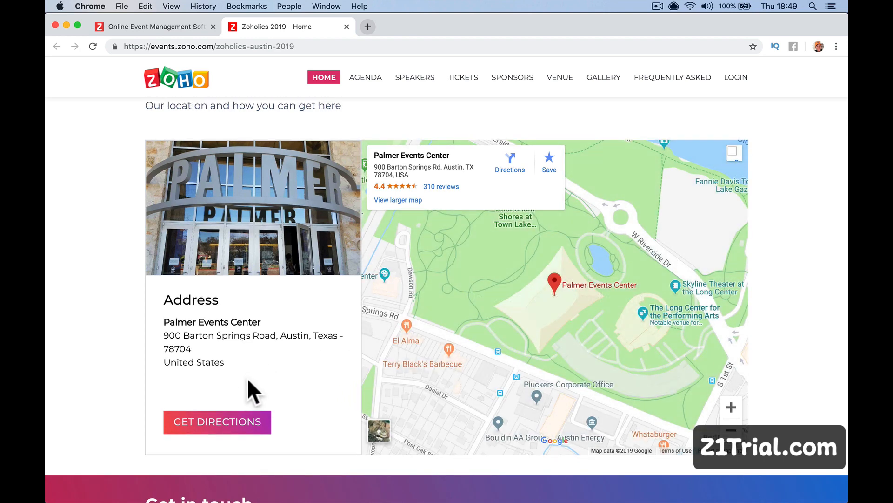
{"action": "scroll", "coordinate": [247, 391], "scroll_direction": "down", "scroll_amount": 7}
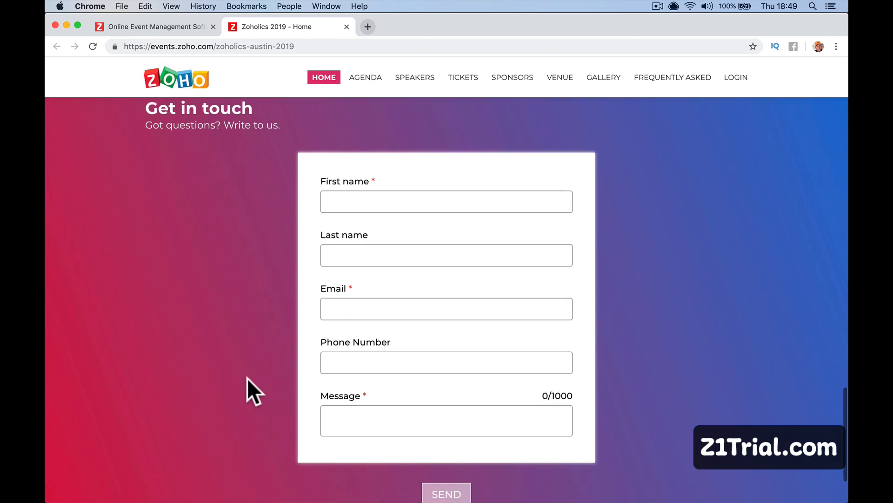
{"action": "scroll", "coordinate": [245, 363], "scroll_direction": "up", "scroll_amount": 1}
{"action": "scroll", "coordinate": [258, 236], "scroll_direction": "down", "scroll_amount": 3}
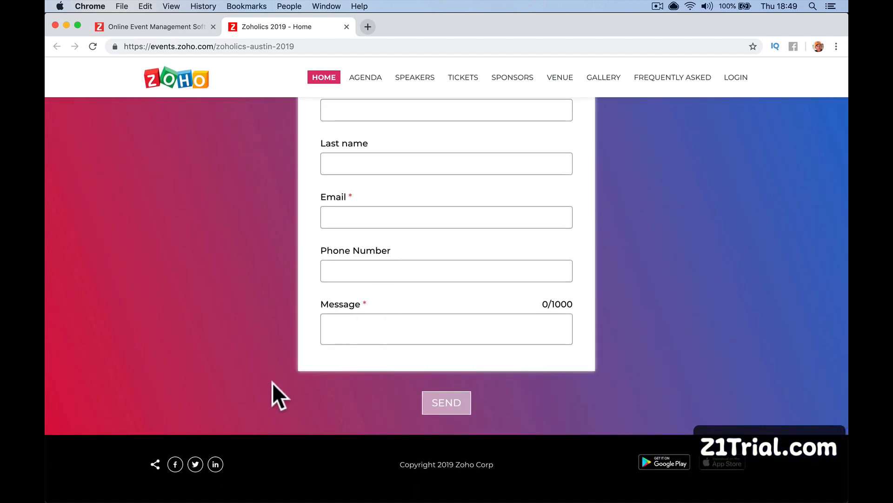
{"action": "scroll", "coordinate": [272, 386], "scroll_direction": "up", "scroll_amount": 20}
{"action": "scroll", "coordinate": [272, 388], "scroll_direction": "up", "scroll_amount": 5}
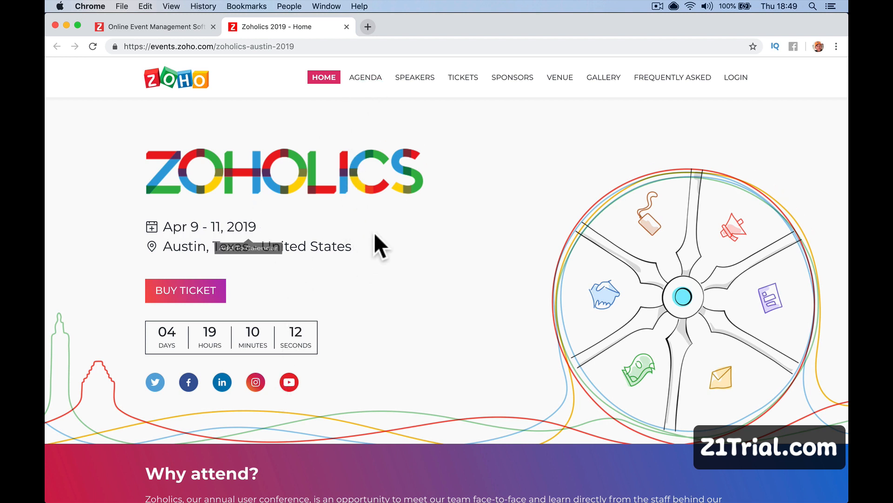
Open the event Agenda page and scroll through the session list.
{"action": "left_click", "coordinate": [366, 70]}
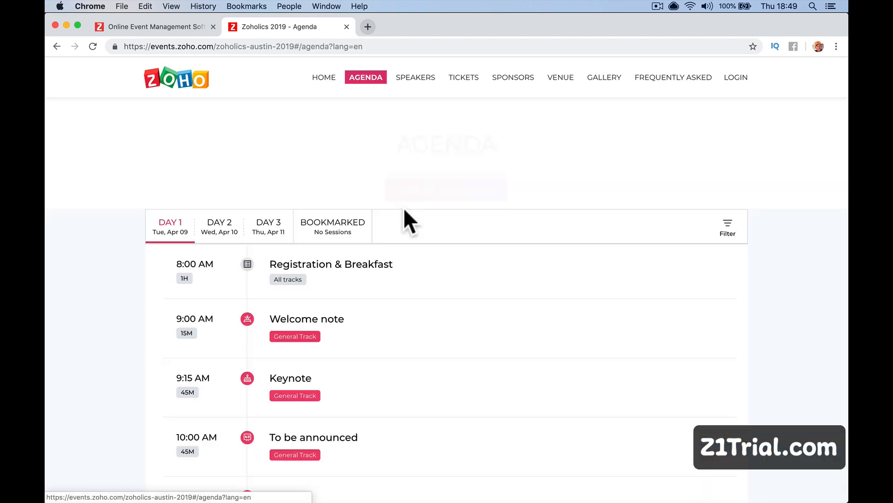
{"action": "scroll", "coordinate": [437, 359], "scroll_direction": "down", "scroll_amount": 1}
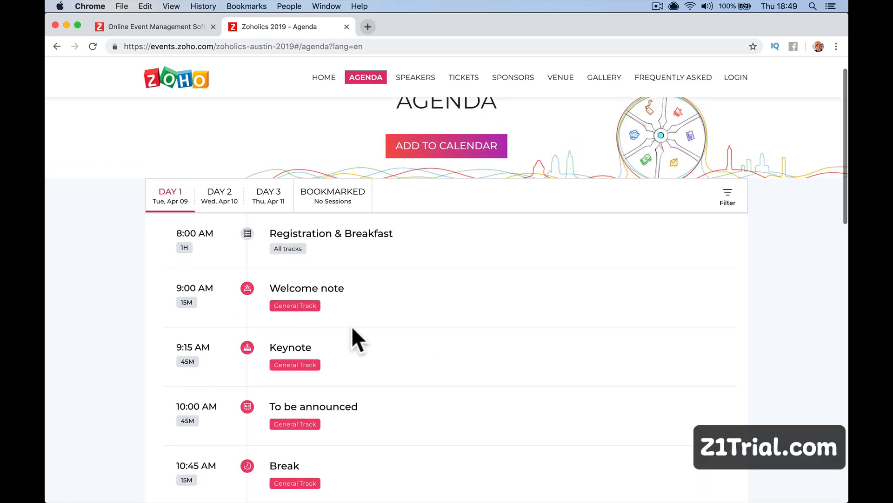
{"action": "scroll", "coordinate": [352, 327], "scroll_direction": "down", "scroll_amount": 3}
{"action": "scroll", "coordinate": [355, 329], "scroll_direction": "up", "scroll_amount": 2}
{"action": "scroll", "coordinate": [354, 320], "scroll_direction": "down", "scroll_amount": 4}
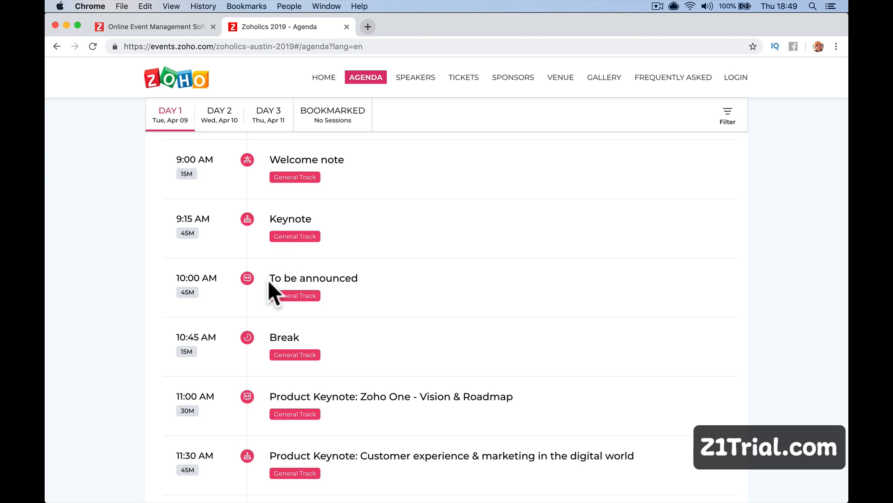
{"action": "scroll", "coordinate": [338, 357], "scroll_direction": "down", "scroll_amount": 10}
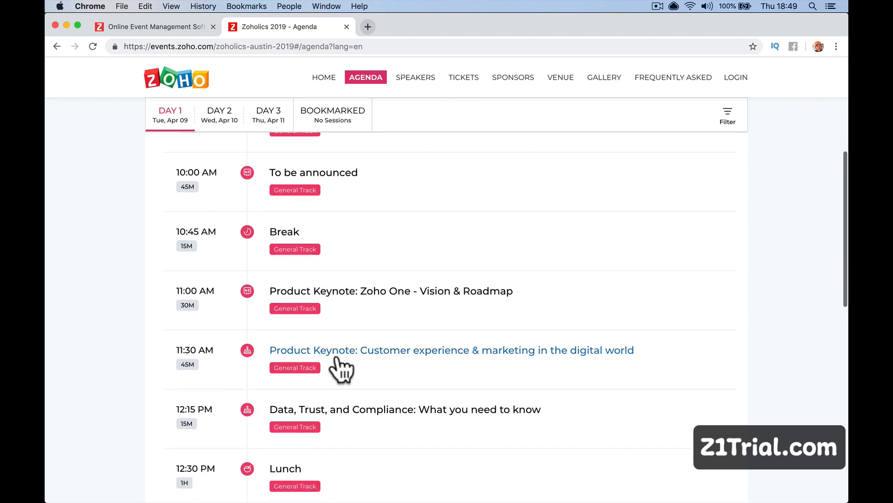
{"action": "scroll", "coordinate": [341, 370], "scroll_direction": "down", "scroll_amount": 8}
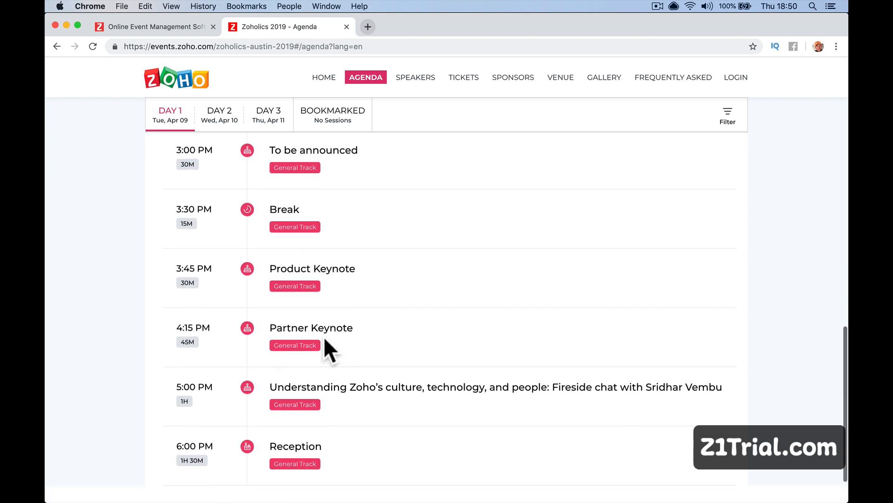
{"action": "scroll", "coordinate": [373, 354], "scroll_direction": "up", "scroll_amount": 15}
{"action": "scroll", "coordinate": [390, 356], "scroll_direction": "up", "scroll_amount": 10}
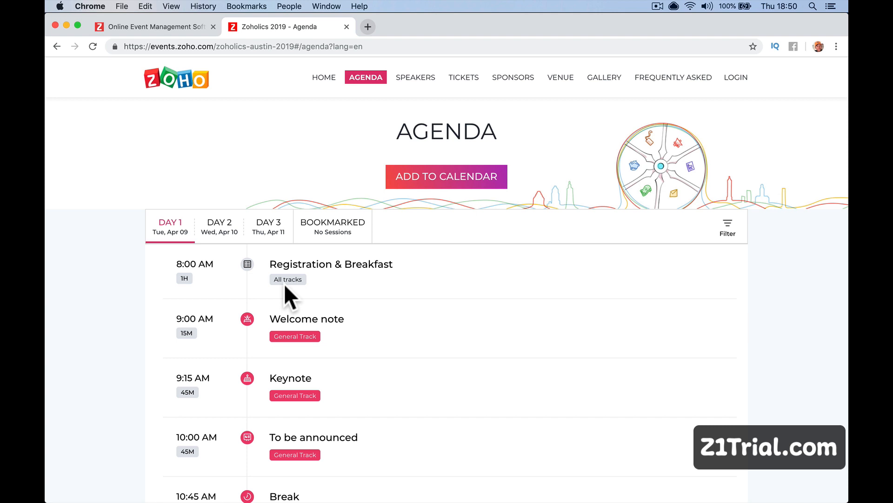
Browse the Day 2, Day 3 and Bookmarked sessions, ending on the Day 3 (Apr 11) list.
{"action": "left_click", "coordinate": [218, 235]}
{"action": "left_click", "coordinate": [268, 236]}
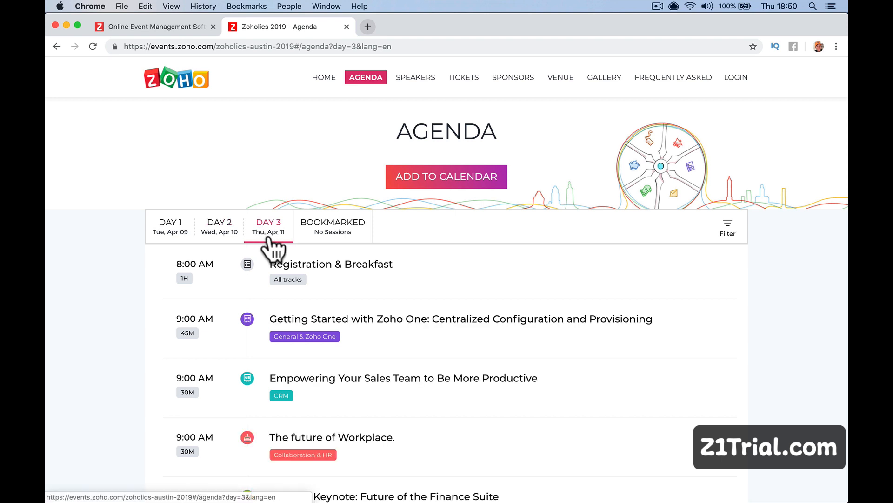
{"action": "left_click", "coordinate": [325, 235]}
{"action": "scroll", "coordinate": [317, 288], "scroll_direction": "down", "scroll_amount": 2}
{"action": "left_click", "coordinate": [274, 208]}
{"action": "scroll", "coordinate": [278, 253], "scroll_direction": "down", "scroll_amount": 3}
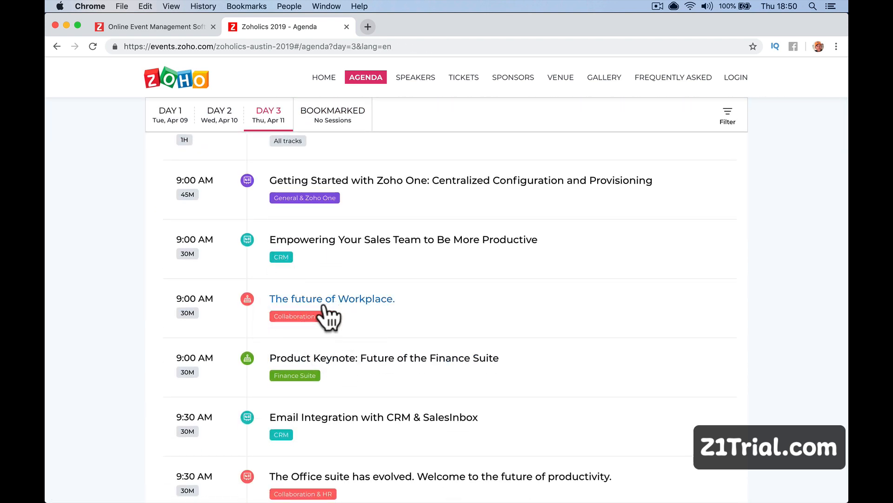
{"action": "scroll", "coordinate": [393, 340], "scroll_direction": "down", "scroll_amount": 5}
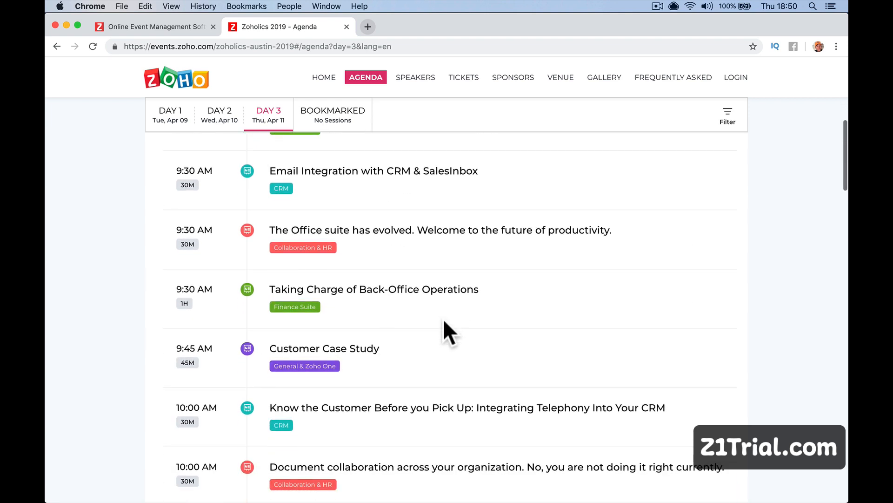
{"action": "scroll", "coordinate": [493, 319], "scroll_direction": "up", "scroll_amount": 10}
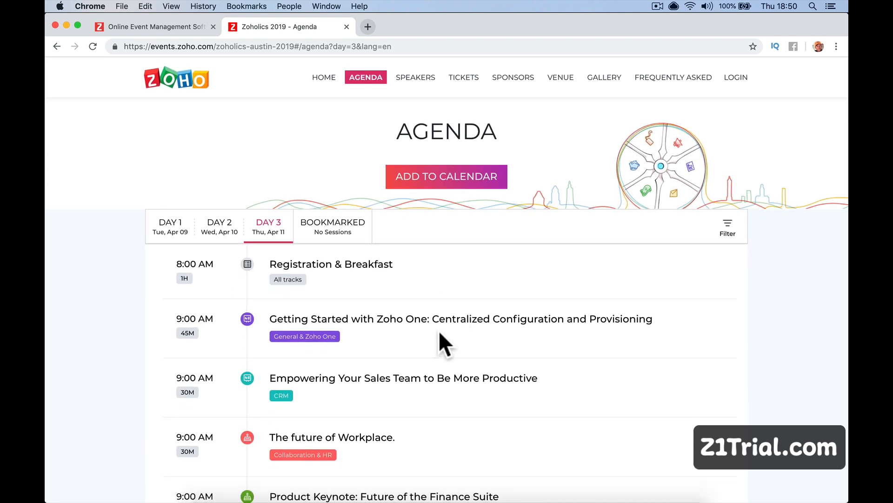
Open the Speakers page and view, then close, two speakers' biographies.
{"action": "left_click", "coordinate": [428, 78]}
{"action": "scroll", "coordinate": [499, 242], "scroll_direction": "down", "scroll_amount": 4}
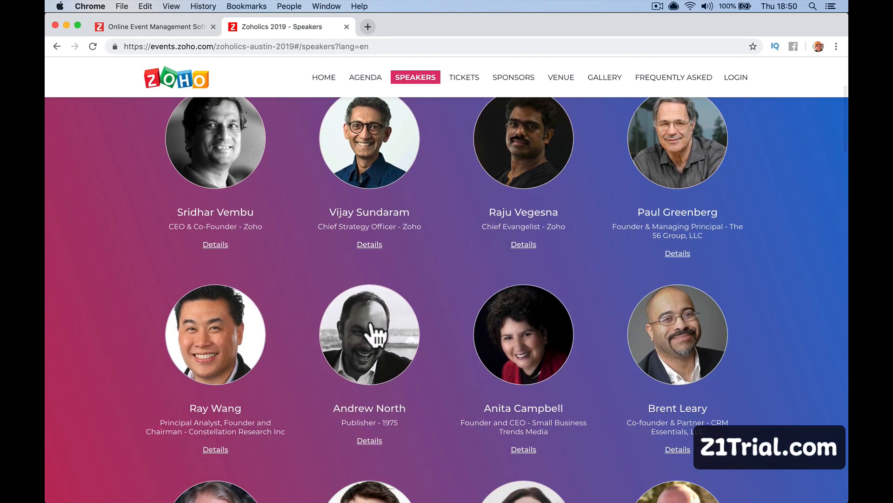
{"action": "scroll", "coordinate": [375, 325], "scroll_direction": "down", "scroll_amount": 2}
{"action": "left_click", "coordinate": [370, 298]}
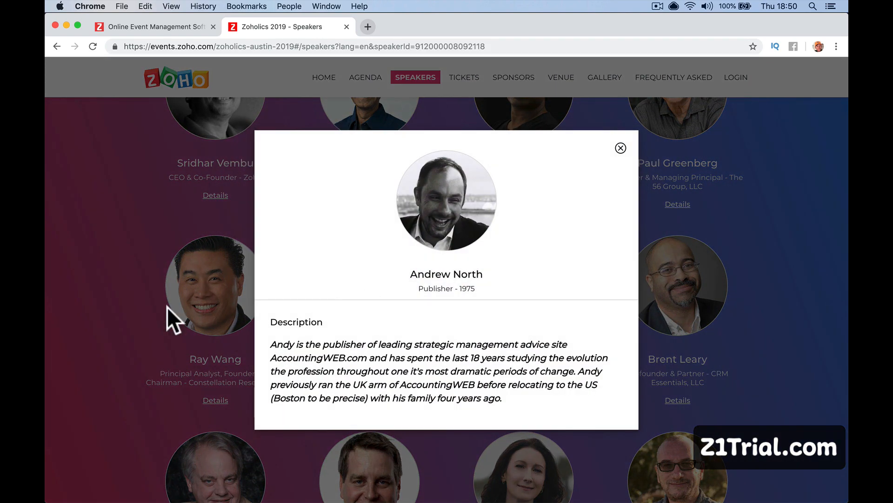
{"action": "left_click", "coordinate": [160, 321]}
{"action": "left_click", "coordinate": [198, 308]}
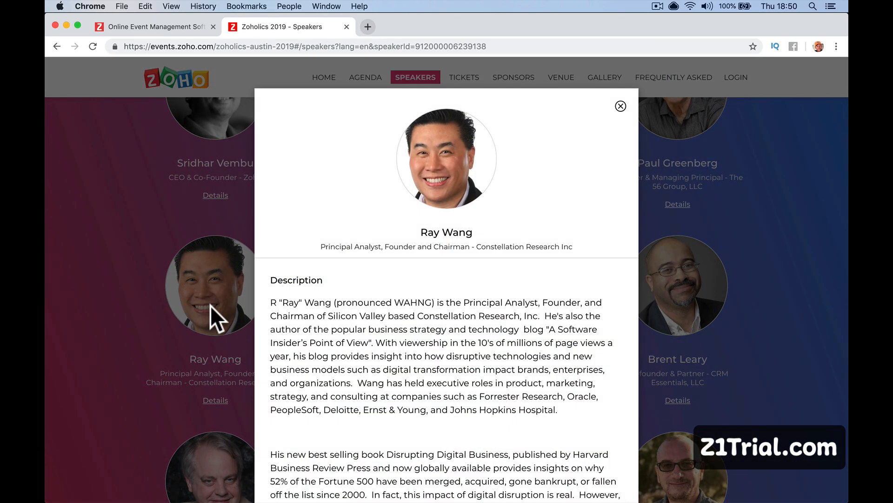
{"action": "left_click", "coordinate": [190, 313]}
Finish scanning the speakers, then show the Tickets page with Regular Admission at US$399.00.
{"action": "scroll", "coordinate": [240, 346], "scroll_direction": "down", "scroll_amount": 5}
{"action": "scroll", "coordinate": [239, 347], "scroll_direction": "down", "scroll_amount": 10}
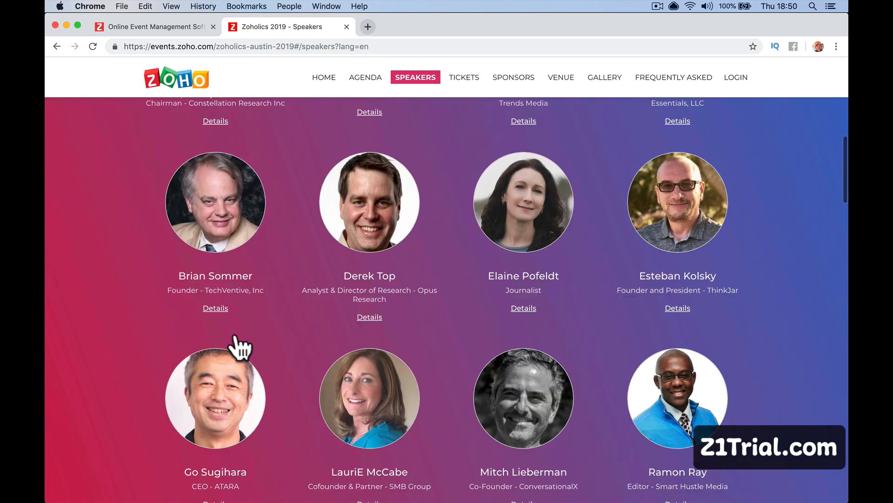
{"action": "scroll", "coordinate": [239, 343], "scroll_direction": "up", "scroll_amount": 20}
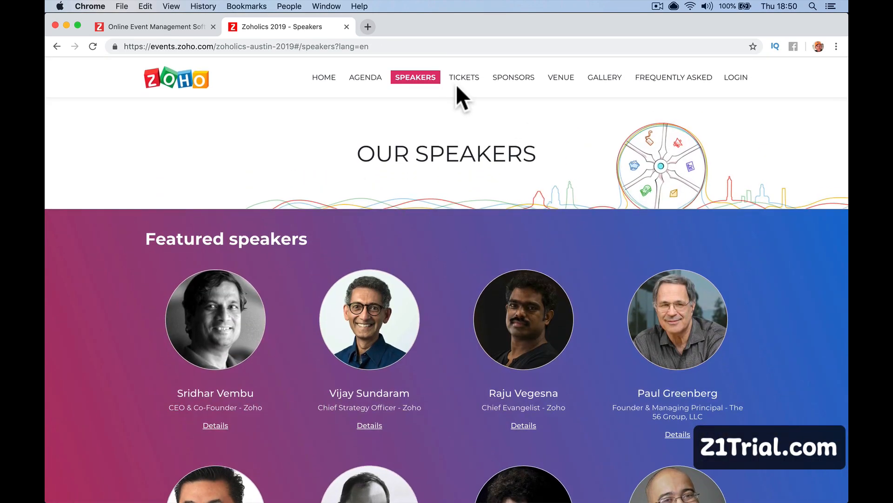
{"action": "left_click", "coordinate": [463, 81]}
{"action": "scroll", "coordinate": [467, 250], "scroll_direction": "down", "scroll_amount": 2}
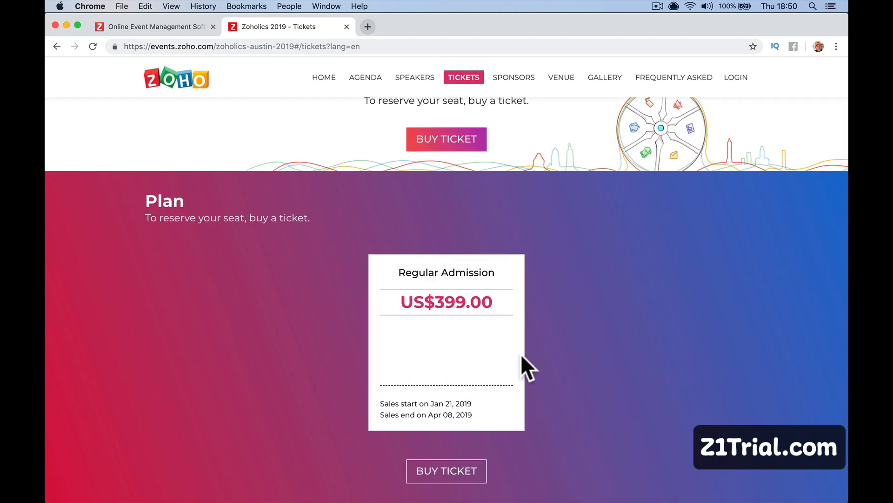
Start a checkout for 3 Regular Admission tickets and try the promo code 50off.
{"action": "left_click", "coordinate": [421, 468]}
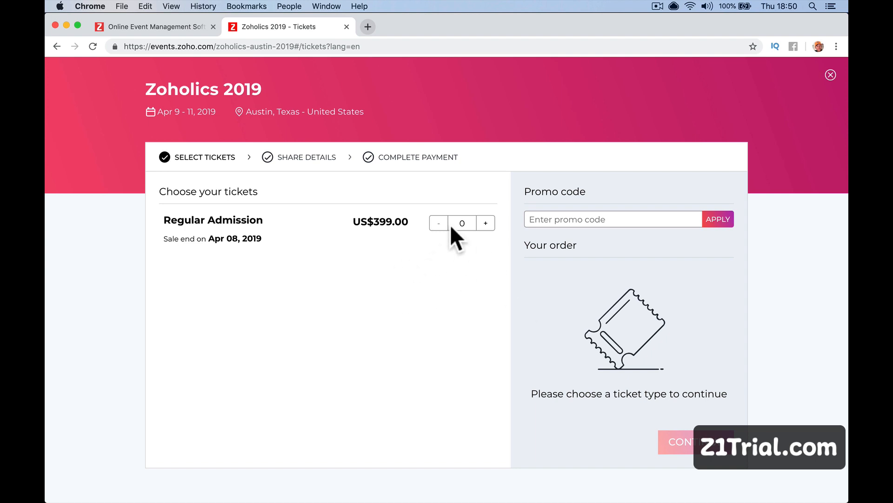
{"action": "left_click", "coordinate": [485, 224]}
{"action": "left_click", "coordinate": [485, 223]}
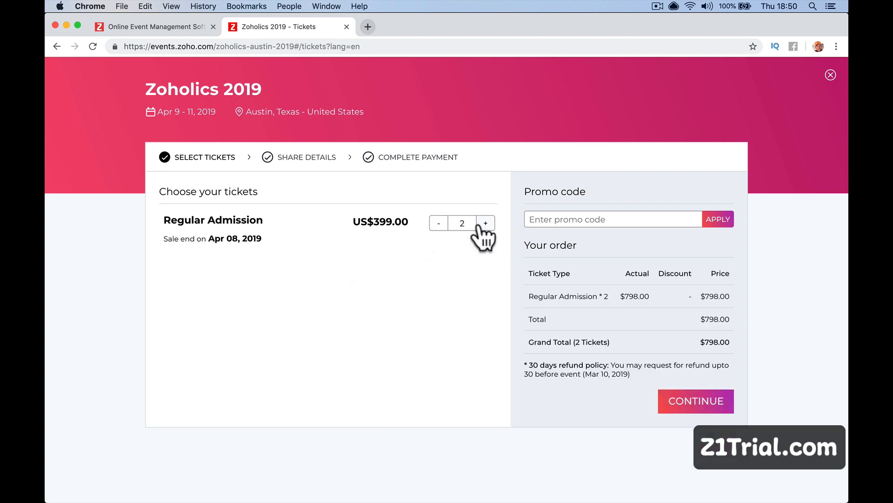
{"action": "left_click", "coordinate": [485, 223]}
{"action": "left_click", "coordinate": [578, 221]}
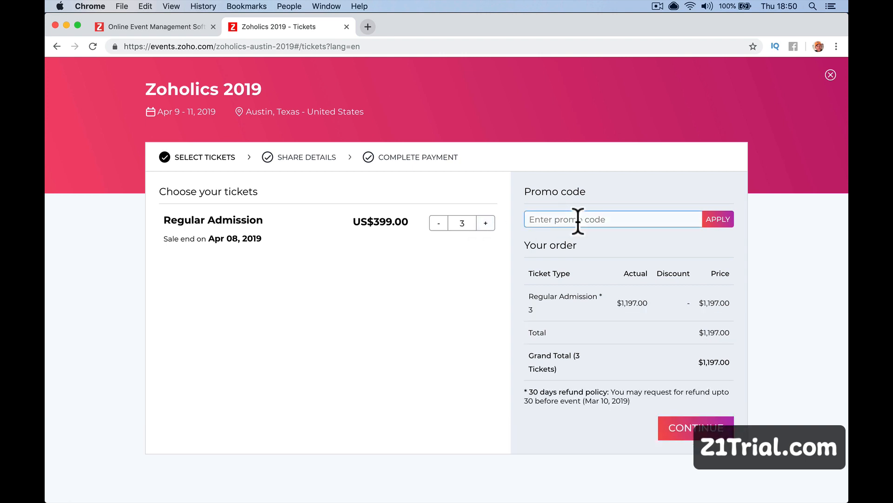
{"action": "type", "text": "5"}
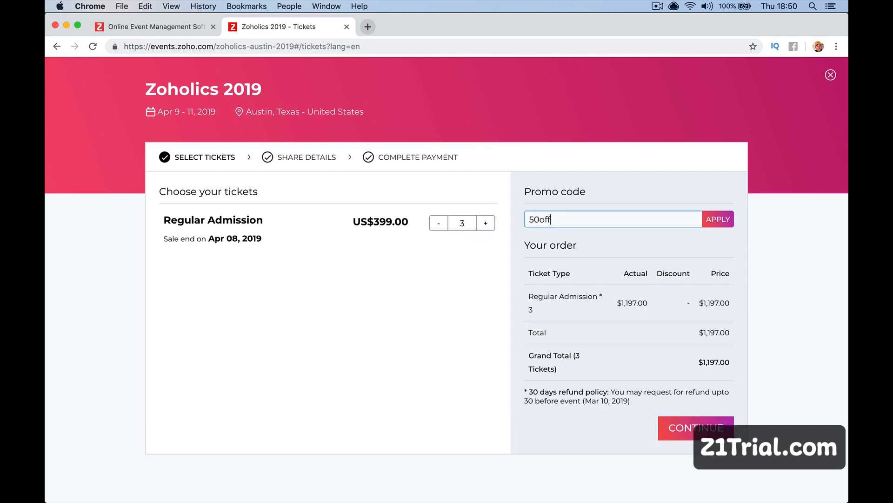
{"action": "type", "text": "0off"}
{"action": "left_click", "coordinate": [715, 223]}
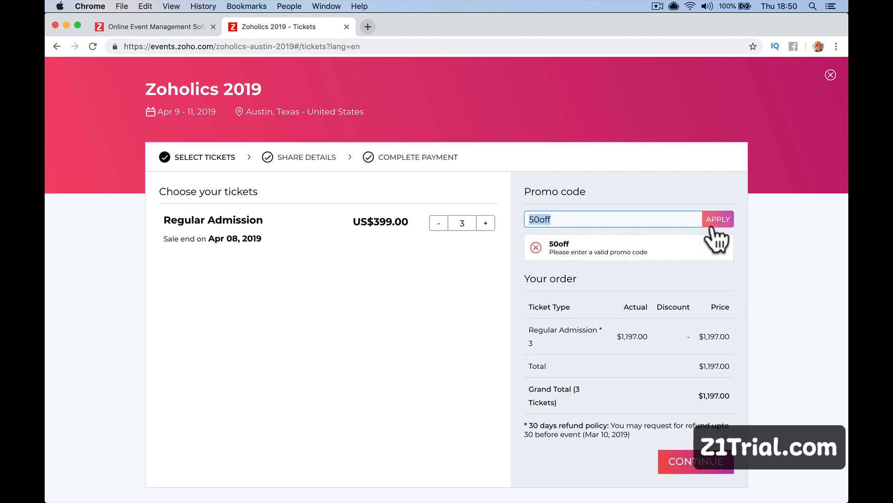
Trim the browser address to the event's root URL to reload the home page.
{"action": "scroll", "coordinate": [348, 280], "scroll_direction": "left", "scroll_amount": 5}
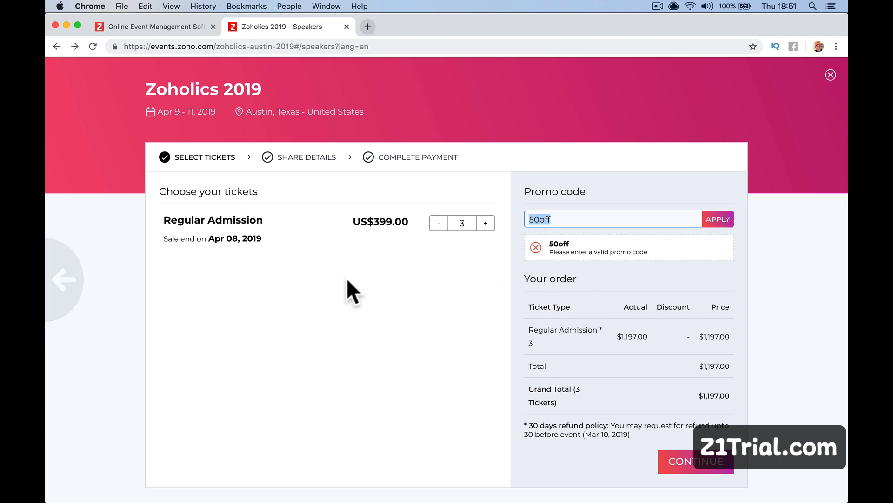
{"action": "scroll", "coordinate": [317, 217], "scroll_direction": "left", "scroll_amount": 5}
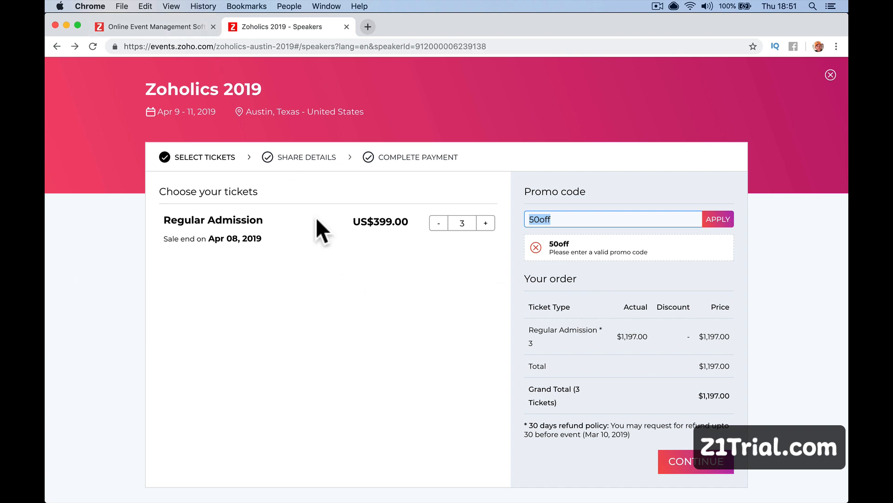
{"action": "scroll", "coordinate": [317, 217], "scroll_direction": "left", "scroll_amount": 5}
{"action": "left_click", "coordinate": [296, 46]}
{"action": "key", "text": "super+shift+Right"}
{"action": "key", "text": "BackSpace"}
{"action": "key", "text": "Return"}
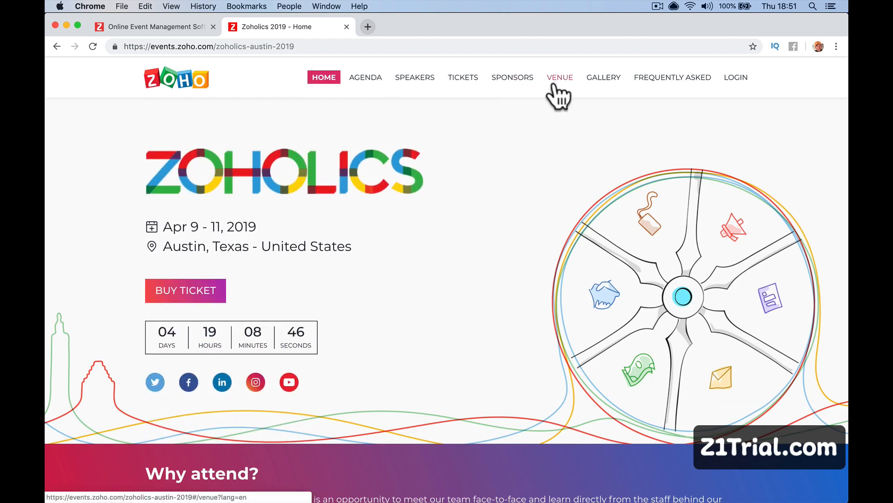
On the Sponsors page, view and close the Catalyst Group and ZBrains sponsor details.
{"action": "left_click", "coordinate": [521, 80]}
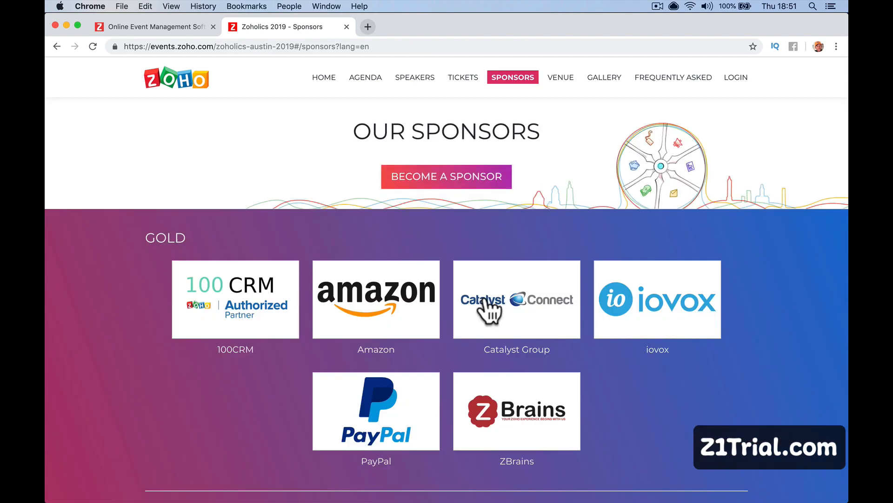
{"action": "left_click", "coordinate": [485, 300]}
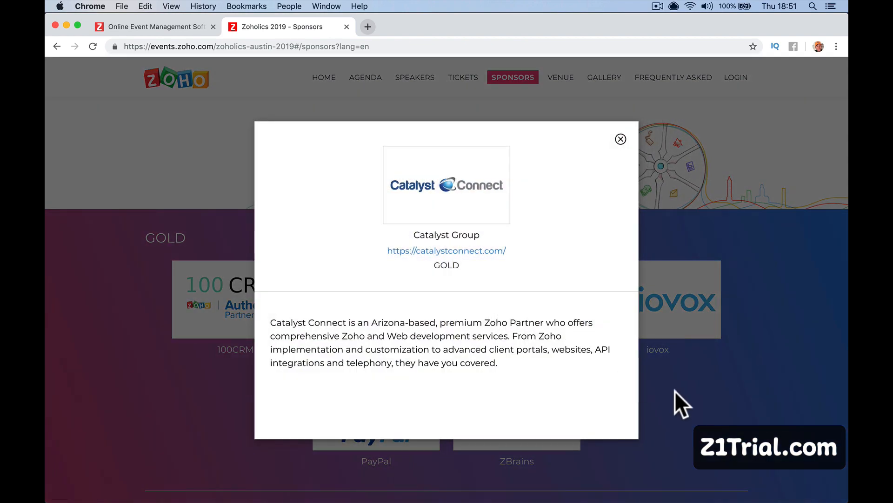
{"action": "left_click", "coordinate": [675, 390]}
{"action": "left_click", "coordinate": [484, 410]}
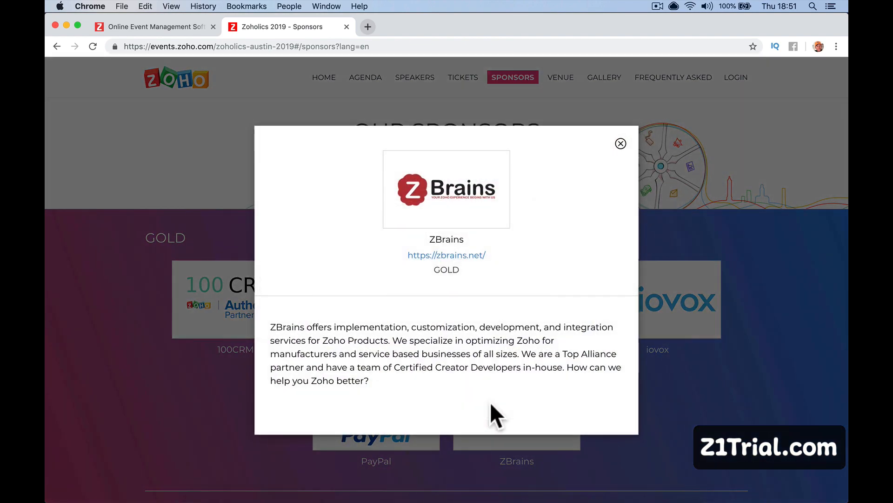
{"action": "left_click", "coordinate": [658, 371]}
Look over the Venue page and the 66-photo Gallery, then open the FAQ page.
{"action": "left_click", "coordinate": [560, 79]}
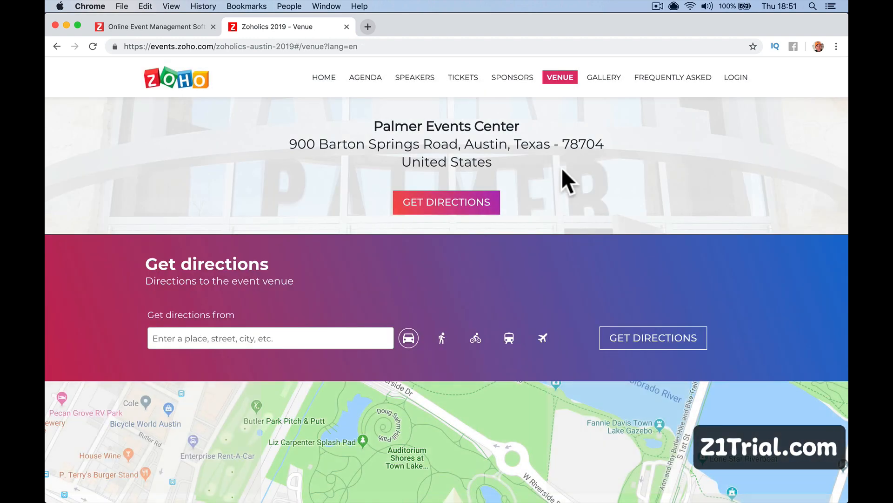
{"action": "scroll", "coordinate": [518, 206], "scroll_direction": "down", "scroll_amount": 5}
{"action": "scroll", "coordinate": [518, 205], "scroll_direction": "up", "scroll_amount": 5}
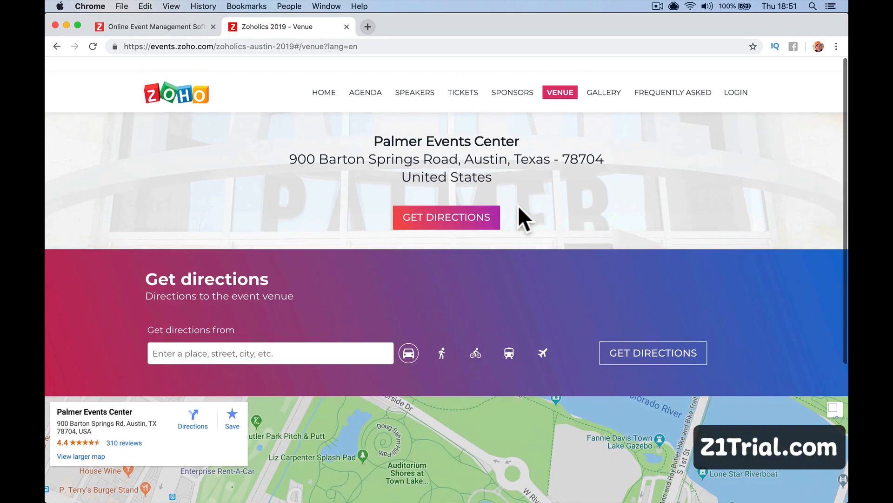
{"action": "left_click", "coordinate": [600, 79]}
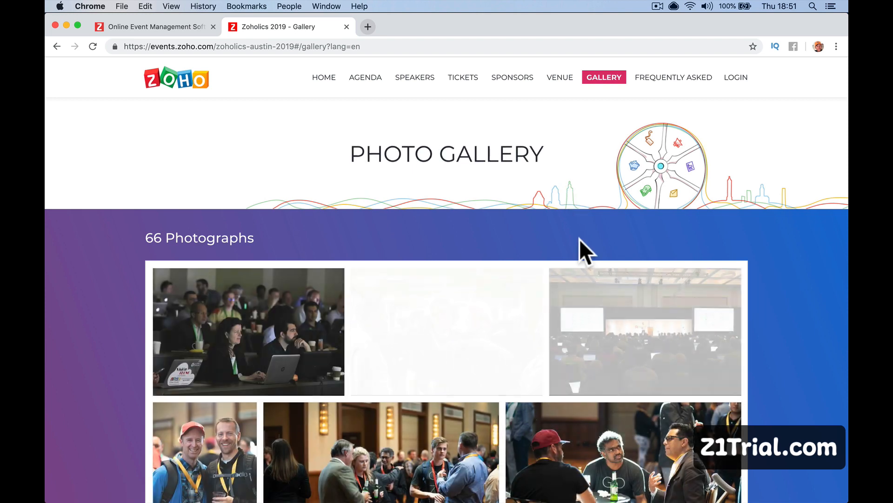
{"action": "scroll", "coordinate": [579, 239], "scroll_direction": "down", "scroll_amount": 8}
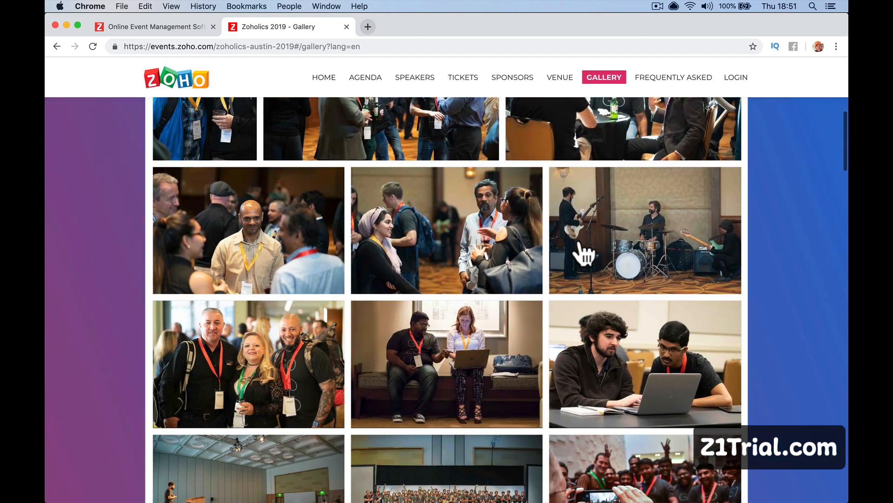
{"action": "scroll", "coordinate": [583, 253], "scroll_direction": "down", "scroll_amount": 10}
{"action": "scroll", "coordinate": [584, 251], "scroll_direction": "up", "scroll_amount": 20}
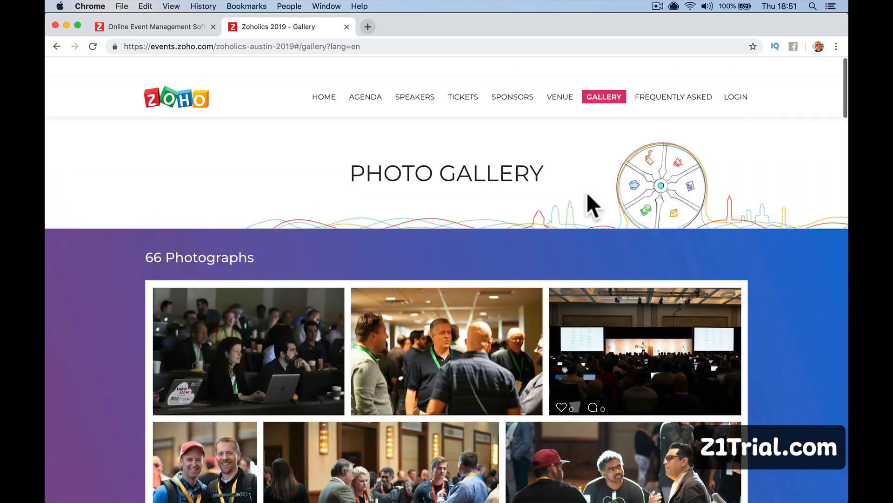
{"action": "left_click", "coordinate": [672, 89]}
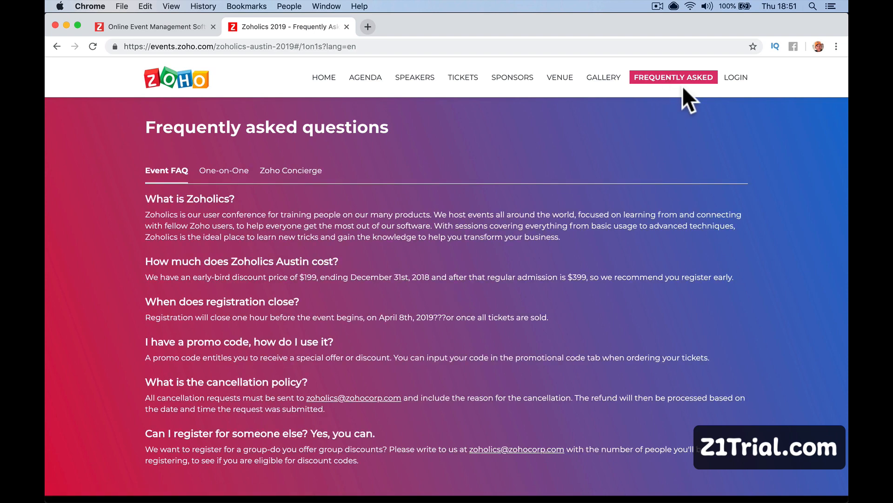
Bring up the attendee Sign In dialog and place the cursor in the email/Ticket ID field.
{"action": "left_click", "coordinate": [734, 79]}
{"action": "left_click", "coordinate": [473, 291]}
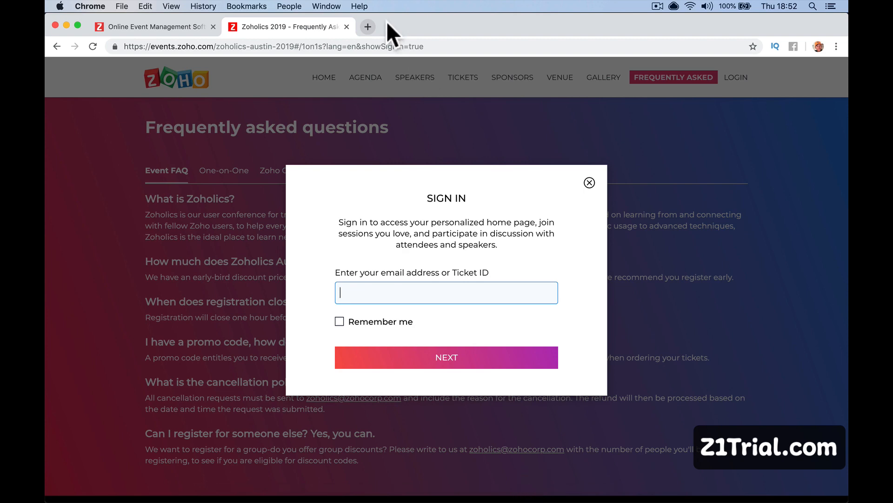
Load a training website in a new tab, then return to Zoholics and close the Sign In dialog.
{"action": "left_click", "coordinate": [368, 28]}
{"action": "type", "text": "[p"}
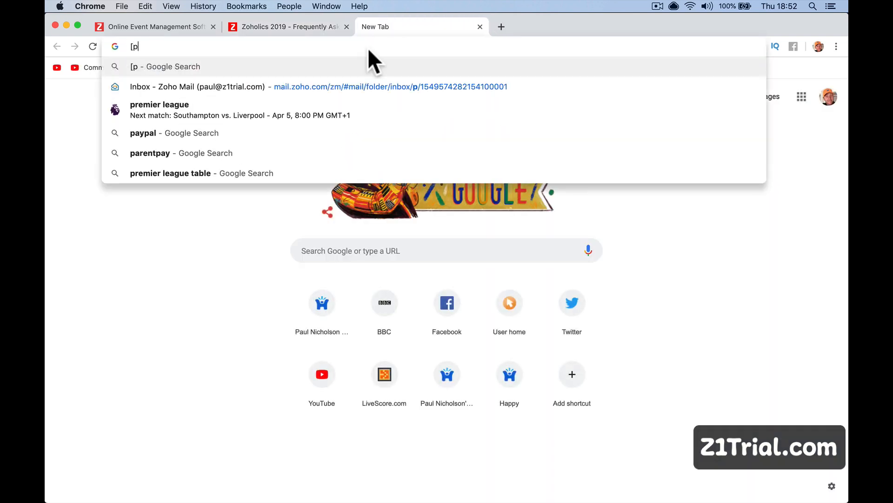
{"action": "key", "text": "BackSpace"}
{"action": "key", "text": "BackSpace"}
{"action": "type", "text": "pu"}
{"action": "key", "text": "BackSpace"}
{"action": "key", "text": "BackSpace"}
{"action": "type", "text": "aulnicholson.com"}
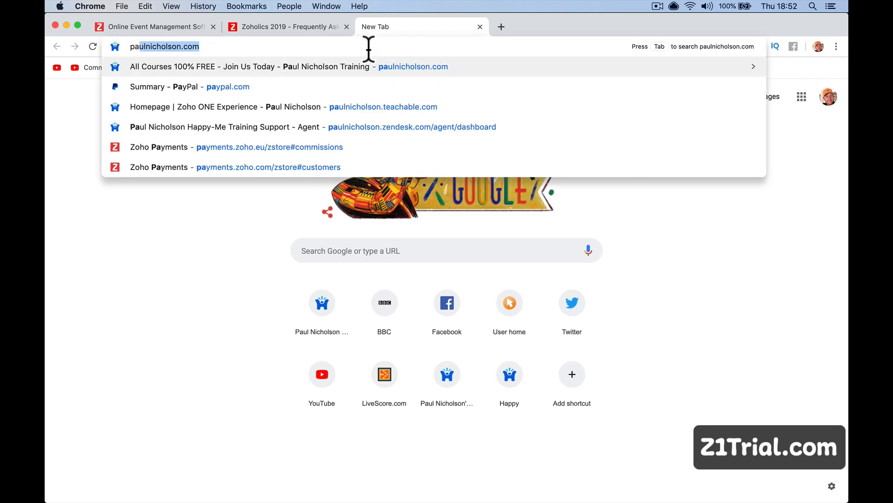
{"action": "key", "text": "Return"}
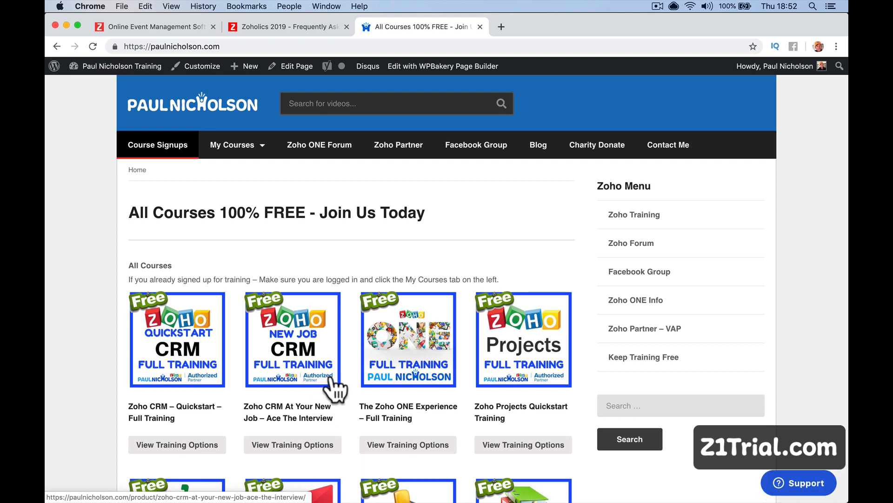
{"action": "left_click", "coordinate": [277, 25]}
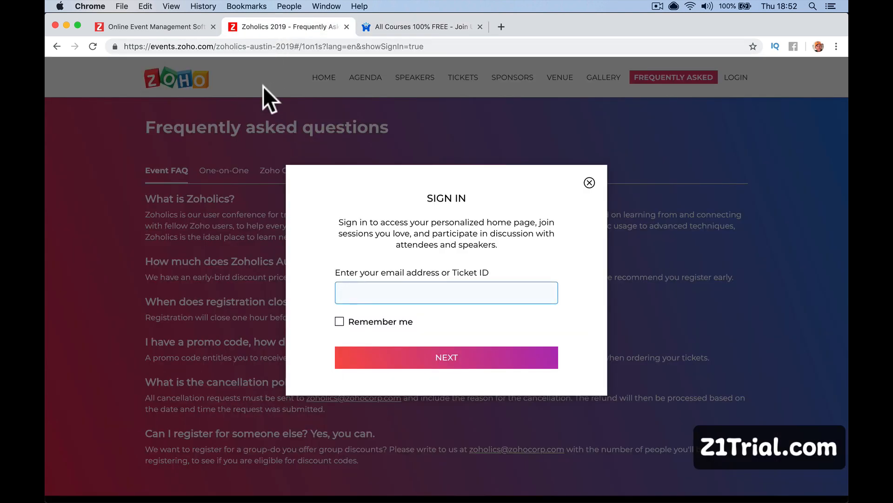
{"action": "left_click", "coordinate": [589, 183]}
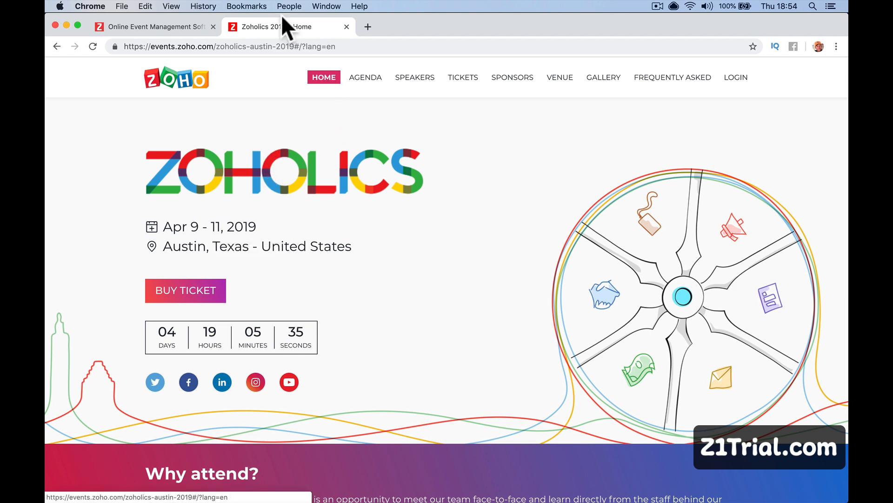
Show the Zoho Backstage product page tab, then add a blank new tab beside it.
{"action": "left_click", "coordinate": [184, 26]}
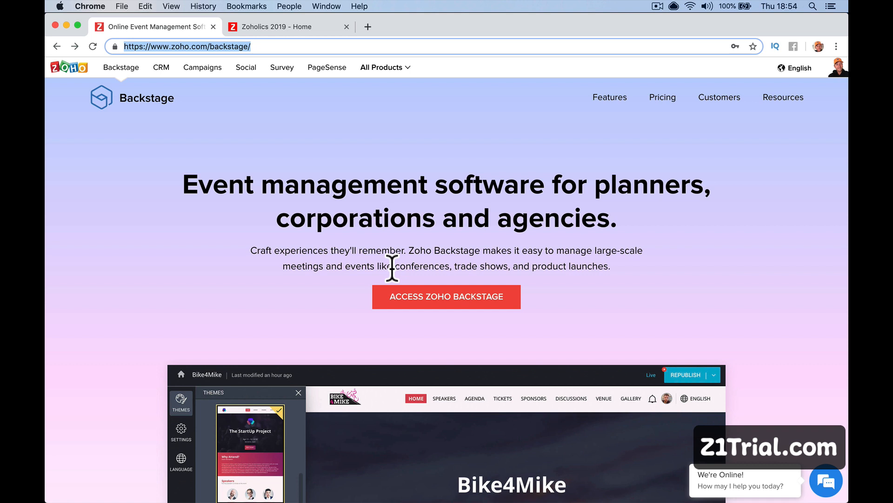
{"action": "left_click", "coordinate": [368, 26]}
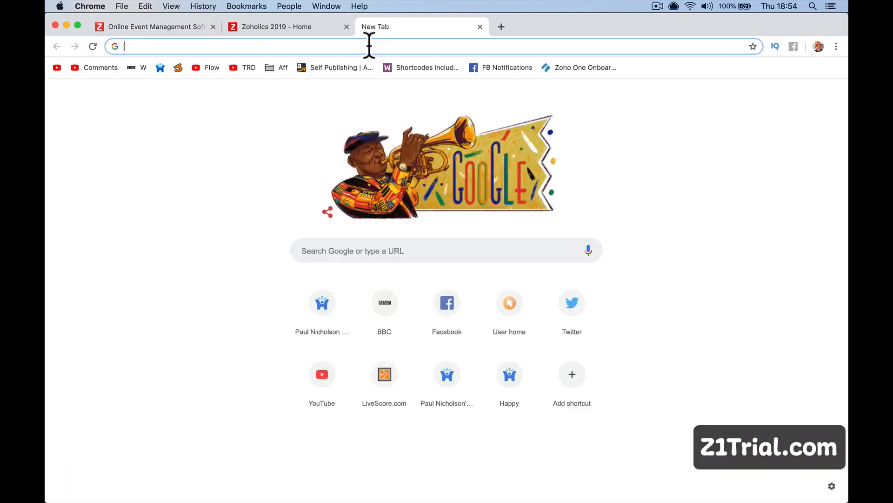
Load z1trial.com in the new tab, scroll through it, then go back to the Backstage product page.
{"action": "type", "text": "z1trial"}
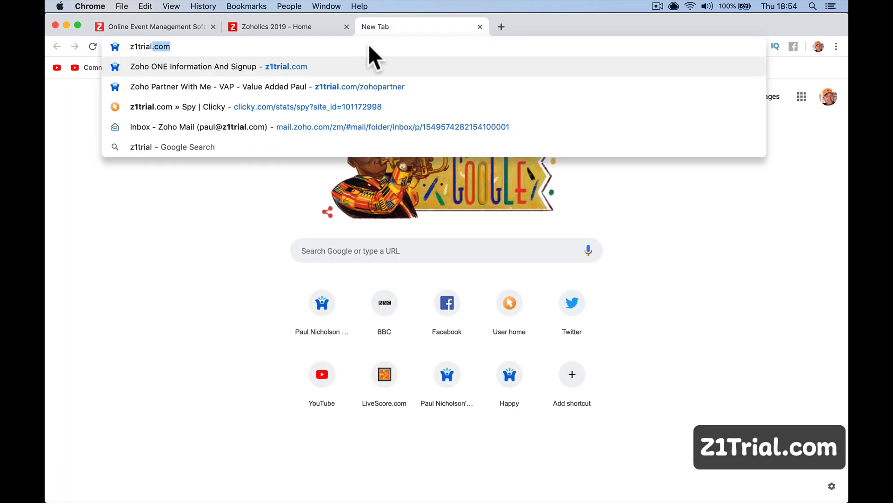
{"action": "key", "text": "BackSpace"}
{"action": "type", "text": ".com"}
{"action": "key", "text": "Return"}
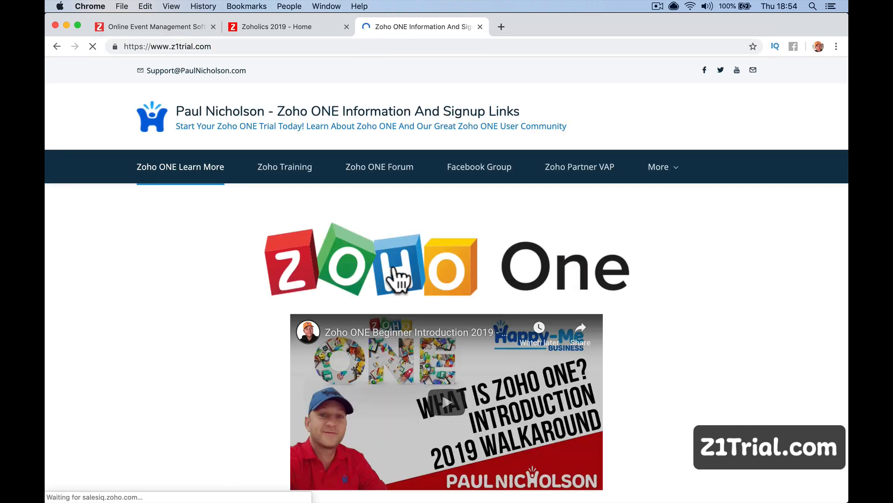
{"action": "scroll", "coordinate": [399, 295], "scroll_direction": "down", "scroll_amount": 5}
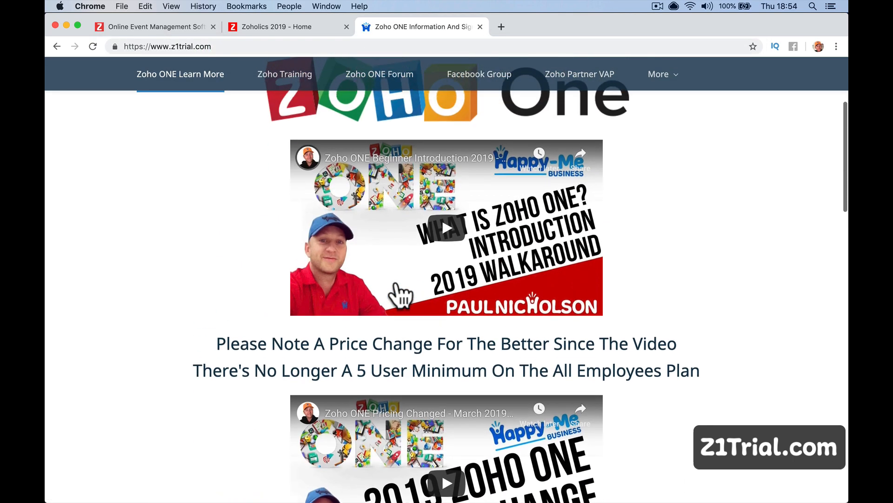
{"action": "scroll", "coordinate": [399, 295], "scroll_direction": "up", "scroll_amount": 2}
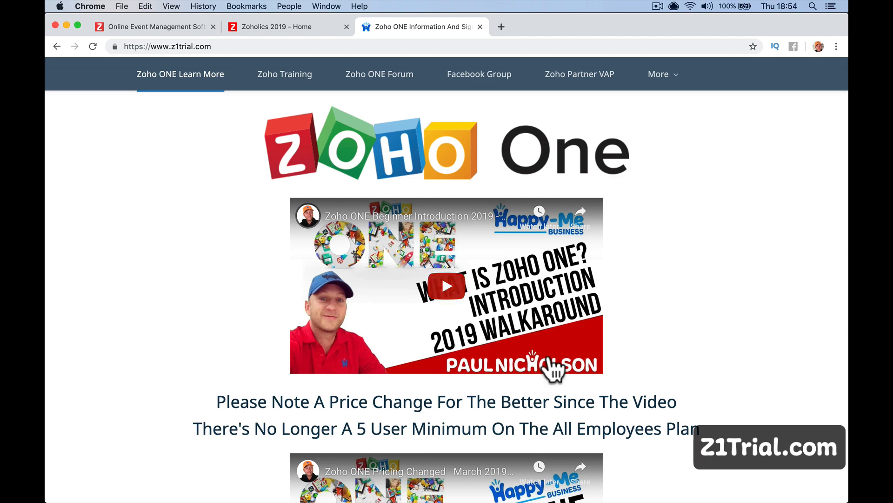
{"action": "scroll", "coordinate": [554, 365], "scroll_direction": "down", "scroll_amount": 10}
{"action": "scroll", "coordinate": [558, 363], "scroll_direction": "up", "scroll_amount": 4}
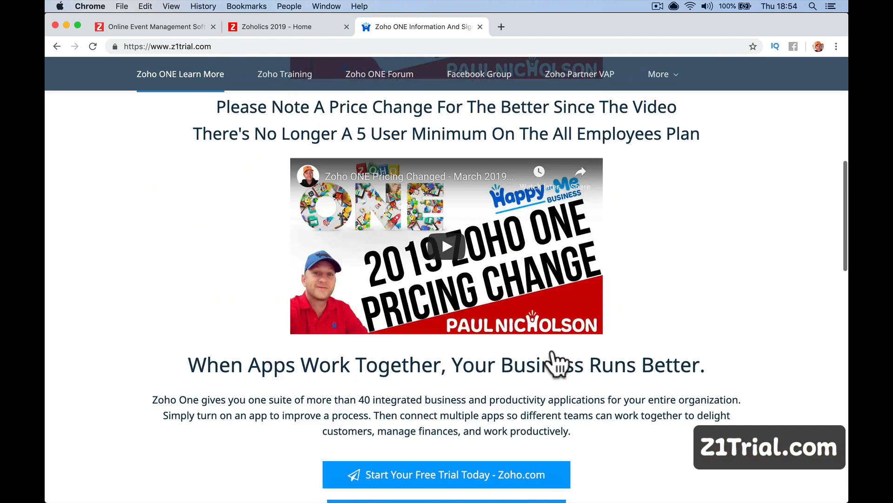
{"action": "scroll", "coordinate": [556, 365], "scroll_direction": "up", "scroll_amount": 6}
{"action": "scroll", "coordinate": [219, 155], "scroll_direction": "up", "scroll_amount": 2}
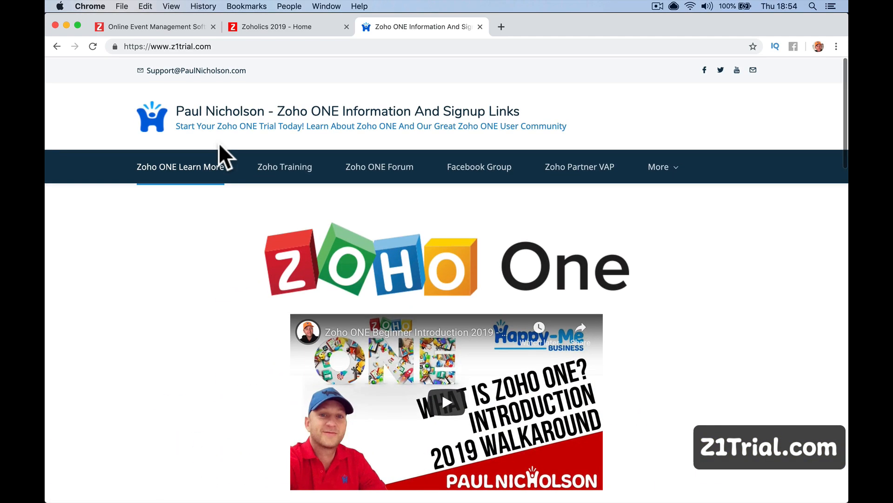
{"action": "left_click", "coordinate": [182, 27]}
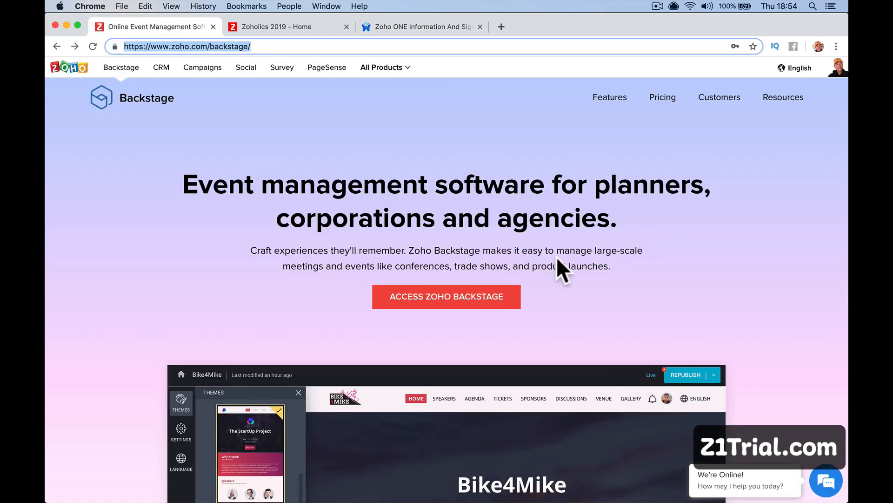
Compare the Backstage Free, £59, £129 and £239 per-event plans, then add a blank tab.
{"action": "left_click", "coordinate": [660, 101]}
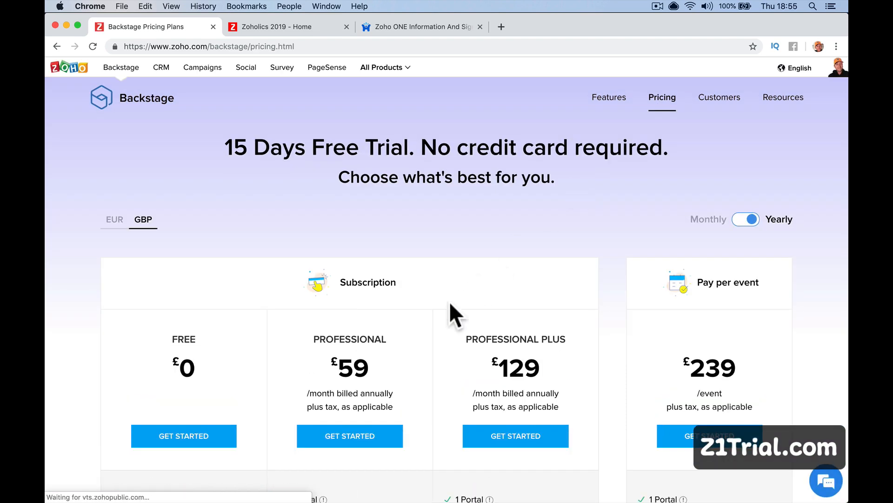
{"action": "scroll", "coordinate": [449, 303], "scroll_direction": "down", "scroll_amount": 3}
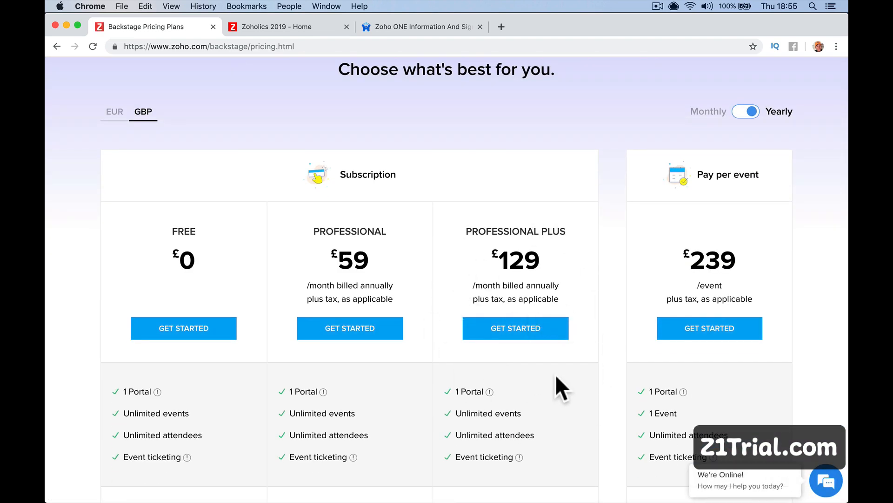
{"action": "scroll", "coordinate": [527, 375], "scroll_direction": "down", "scroll_amount": 3}
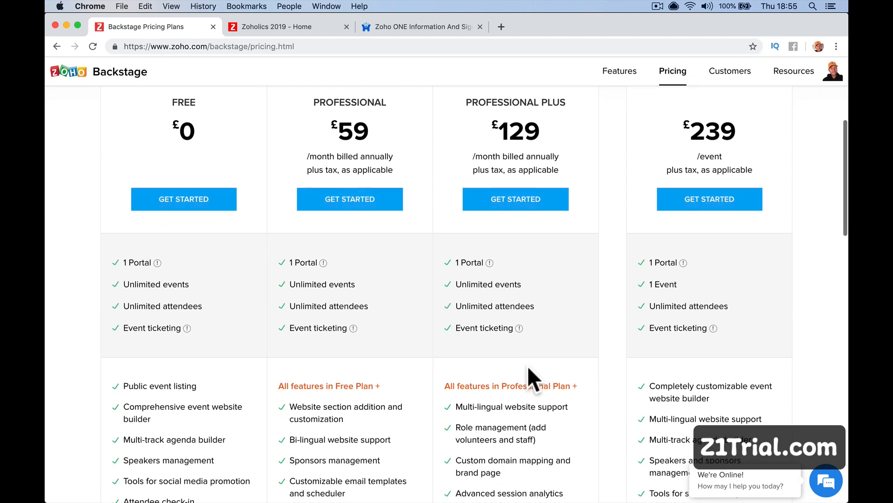
{"action": "scroll", "coordinate": [487, 270], "scroll_direction": "down", "scroll_amount": 5}
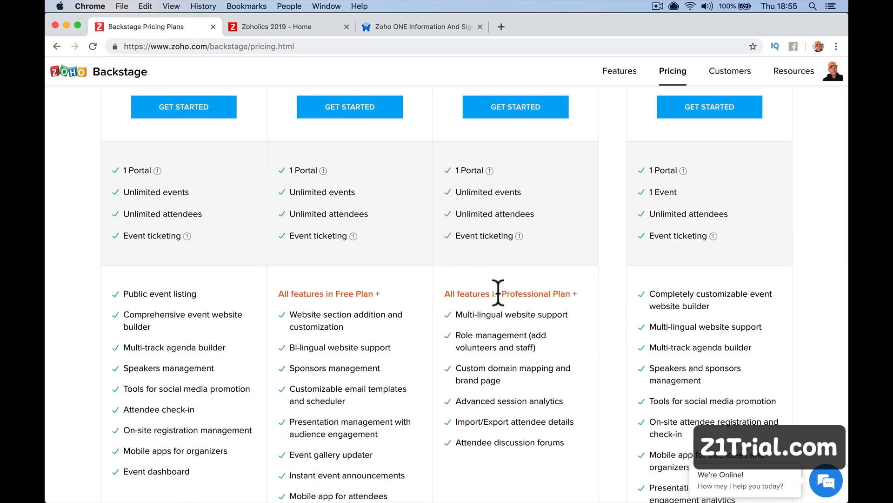
{"action": "scroll", "coordinate": [200, 172], "scroll_direction": "up", "scroll_amount": 4}
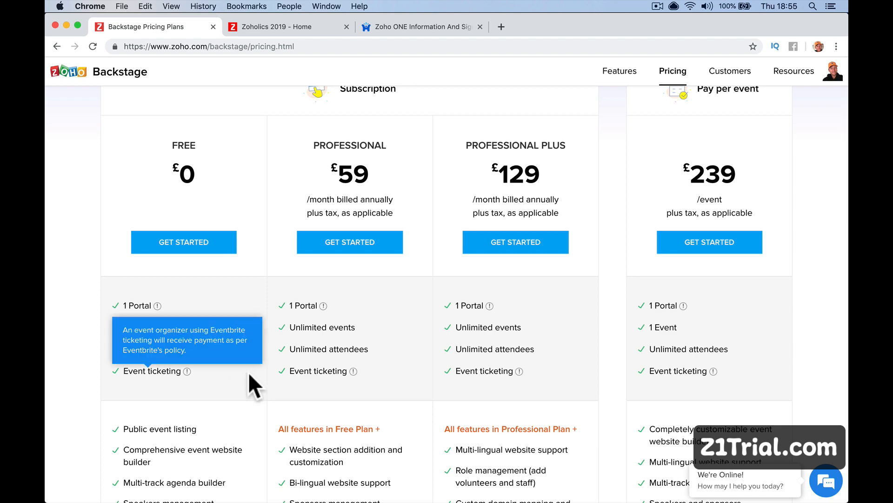
{"action": "scroll", "coordinate": [281, 424], "scroll_direction": "down", "scroll_amount": 3}
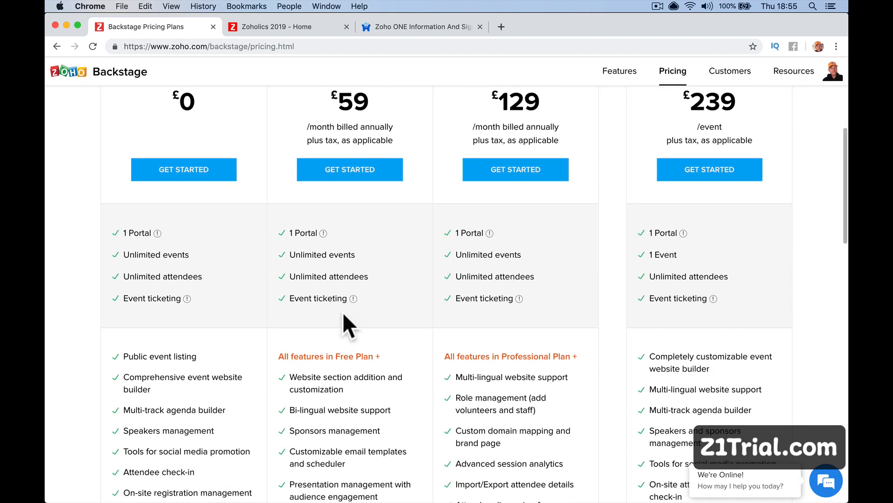
{"action": "scroll", "coordinate": [343, 315], "scroll_direction": "down", "scroll_amount": 3}
{"action": "scroll", "coordinate": [343, 312], "scroll_direction": "down", "scroll_amount": 2}
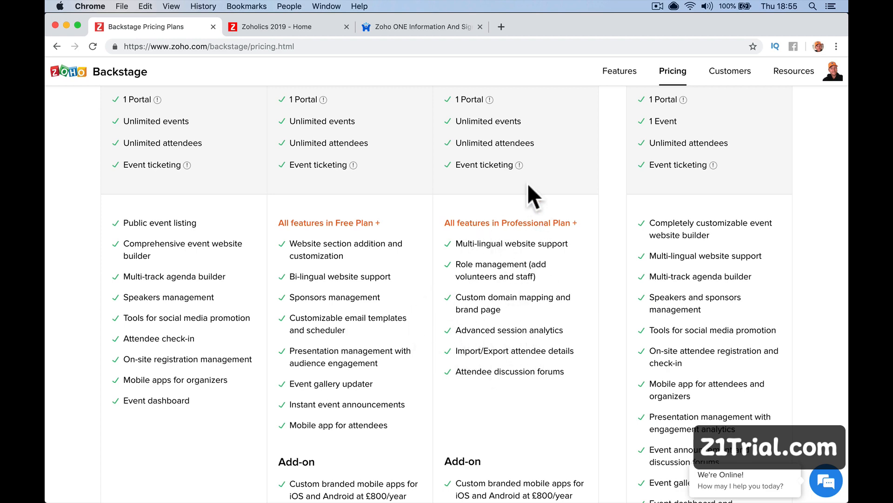
{"action": "scroll", "coordinate": [525, 179], "scroll_direction": "up", "scroll_amount": 2}
{"action": "scroll", "coordinate": [524, 177], "scroll_direction": "up", "scroll_amount": 3}
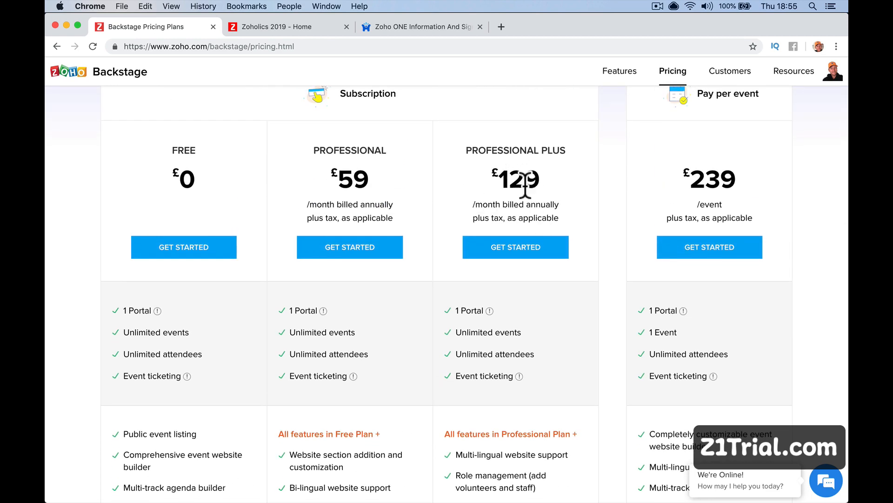
{"action": "scroll", "coordinate": [520, 196], "scroll_direction": "down", "scroll_amount": 1}
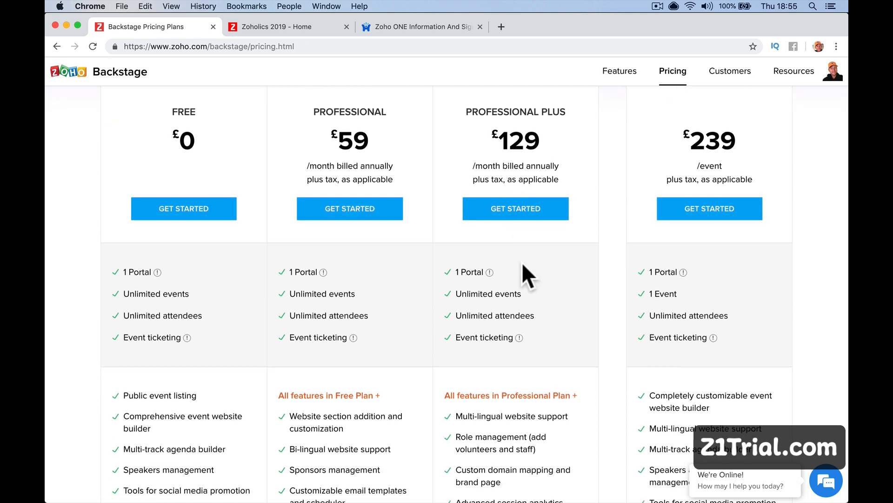
{"action": "left_click", "coordinate": [501, 26]}
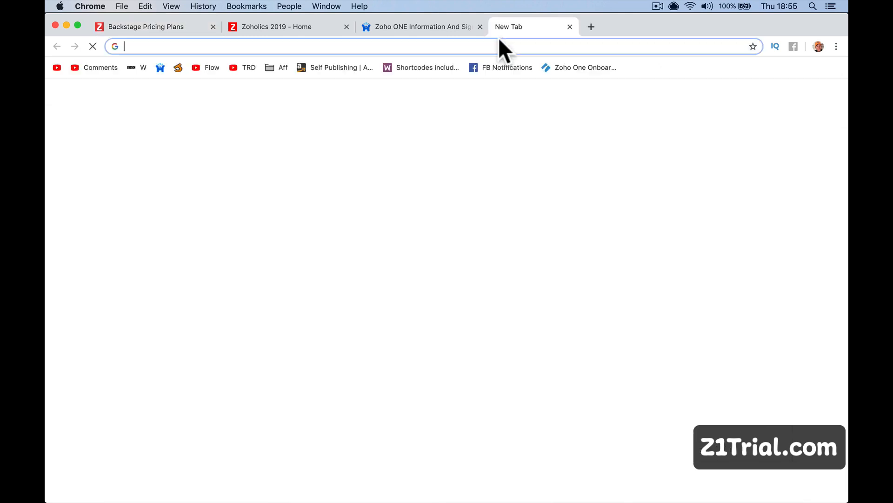
Load zoho.com/one, open its pricing page (£30 and £70 plans), then return to z1trial.com.
{"action": "type", "text": "zoho.com/"}
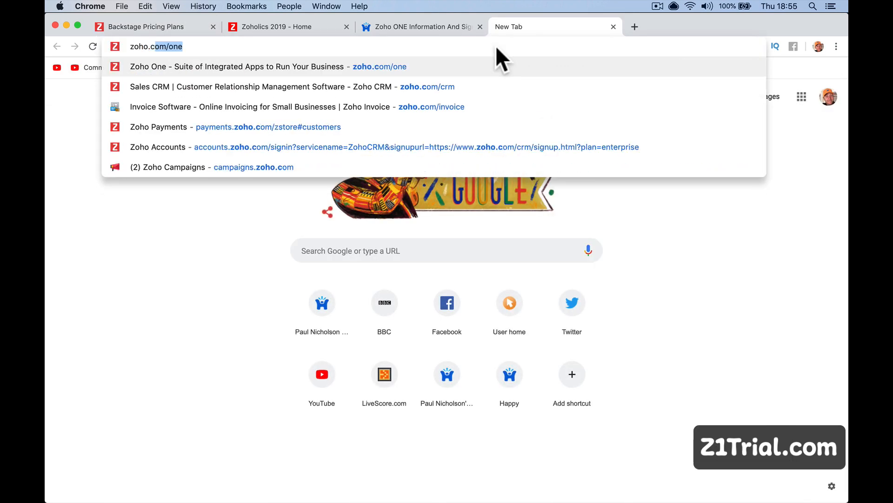
{"action": "type", "text": "p"}
{"action": "key", "text": "BackSpace"}
{"action": "type", "text": "on"}
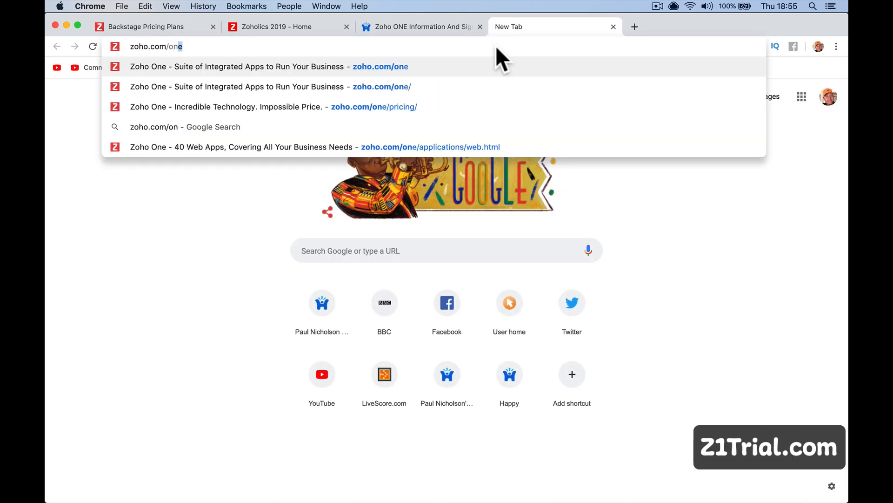
{"action": "key", "text": "Return"}
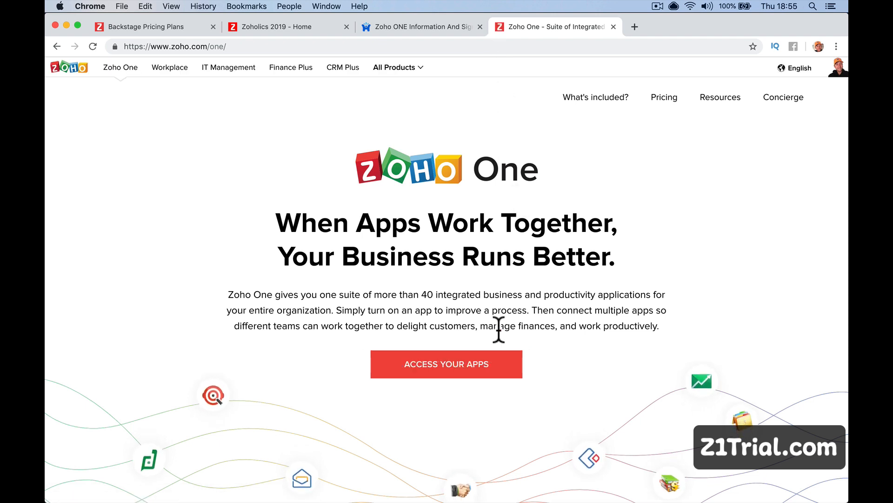
{"action": "left_click", "coordinate": [657, 99]}
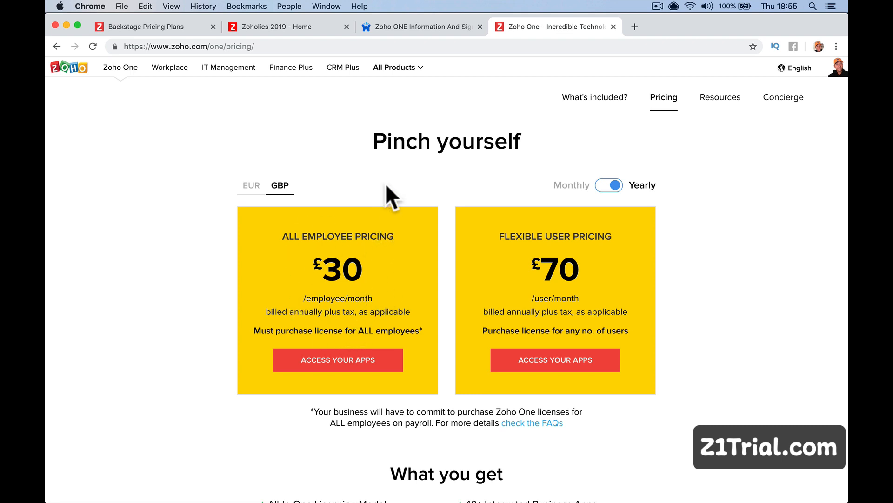
{"action": "left_click", "coordinate": [425, 27]}
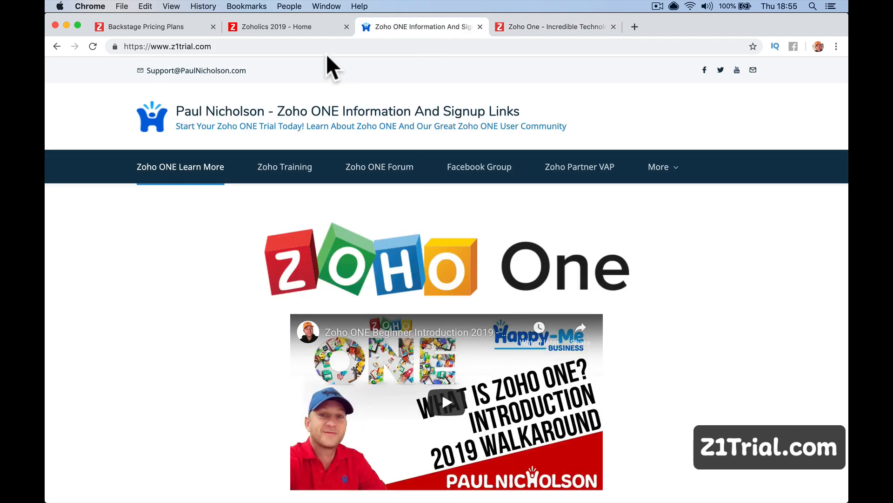
{"action": "left_click", "coordinate": [279, 28]}
Compare the Backstage pricing plan features again, then return to the Zoholics 2019 event site.
{"action": "left_click", "coordinate": [182, 27]}
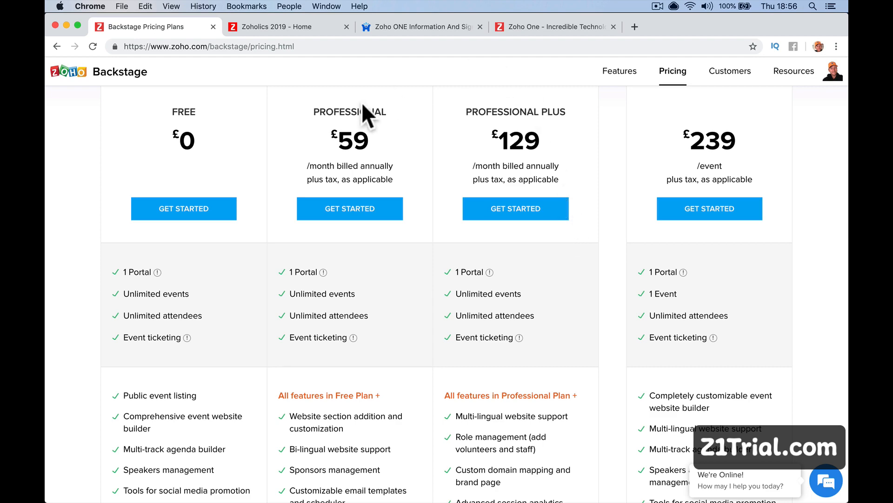
{"action": "scroll", "coordinate": [415, 195], "scroll_direction": "down", "scroll_amount": 3}
{"action": "scroll", "coordinate": [415, 195], "scroll_direction": "down", "scroll_amount": 2}
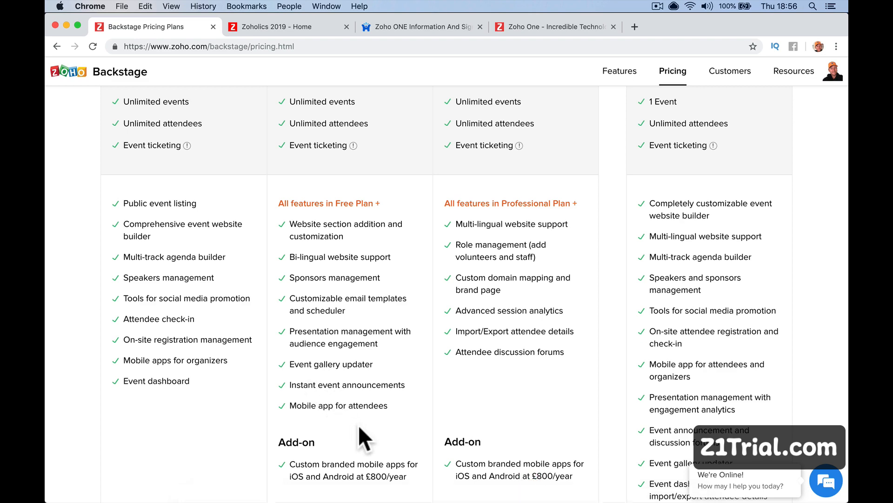
{"action": "scroll", "coordinate": [358, 425], "scroll_direction": "up", "scroll_amount": 1}
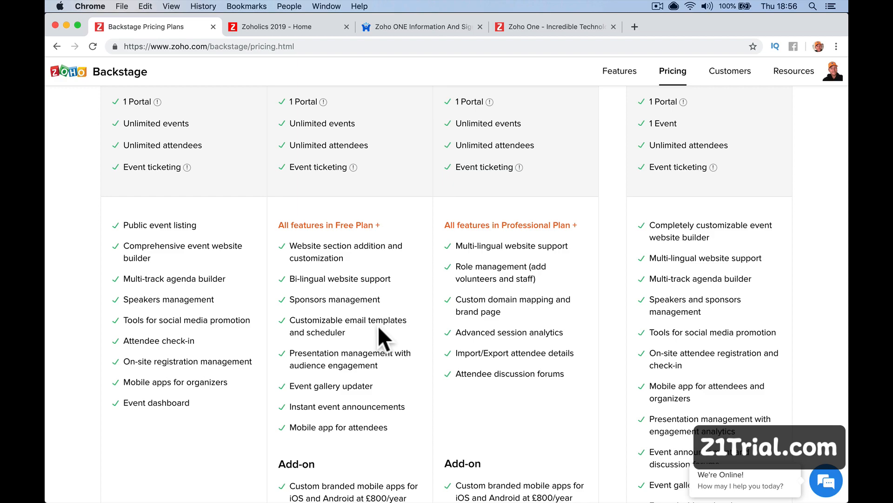
{"action": "scroll", "coordinate": [189, 247], "scroll_direction": "up", "scroll_amount": 1}
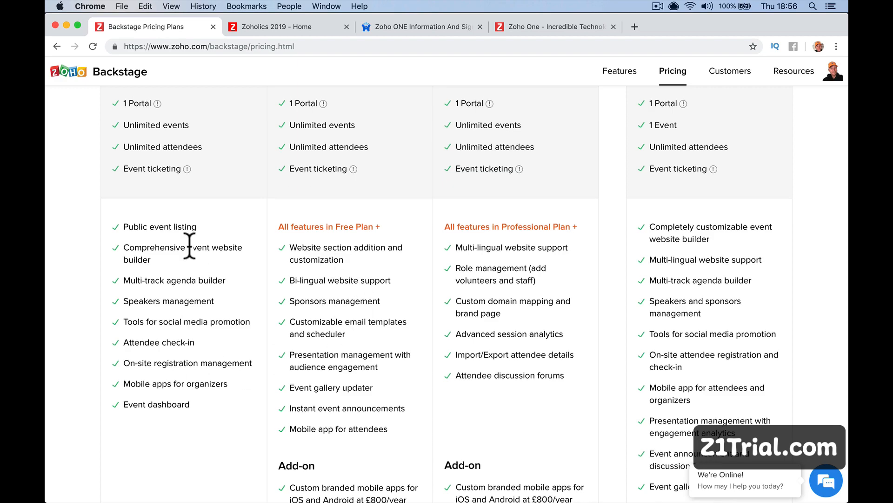
{"action": "scroll", "coordinate": [189, 247], "scroll_direction": "up", "scroll_amount": 8}
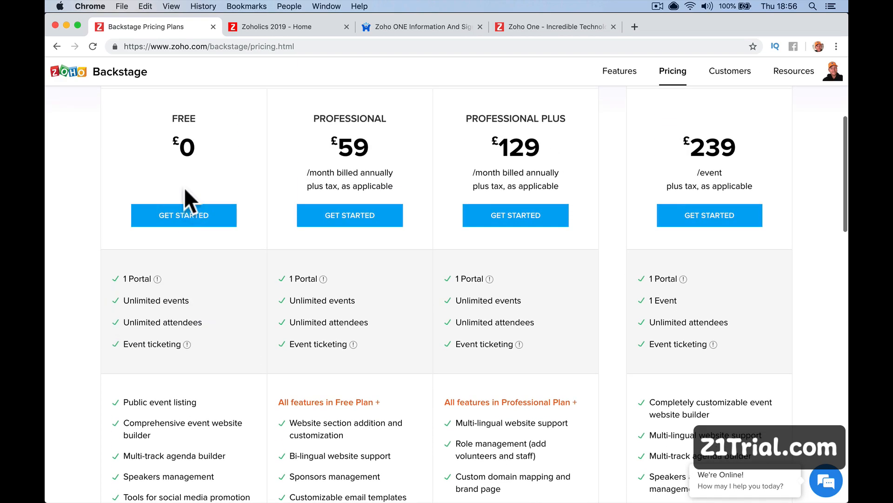
{"action": "scroll", "coordinate": [182, 154], "scroll_direction": "down", "scroll_amount": 10}
{"action": "scroll", "coordinate": [180, 150], "scroll_direction": "up", "scroll_amount": 10}
{"action": "scroll", "coordinate": [182, 150], "scroll_direction": "up", "scroll_amount": 1}
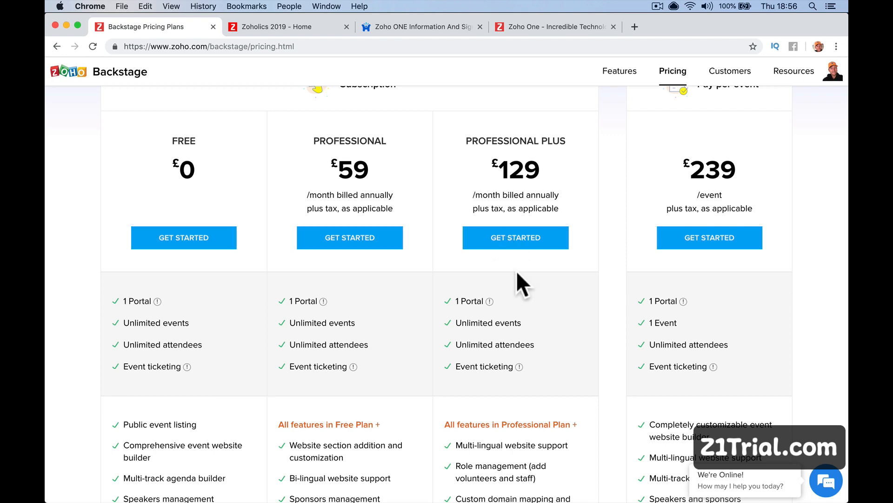
{"action": "left_click", "coordinate": [288, 27]}
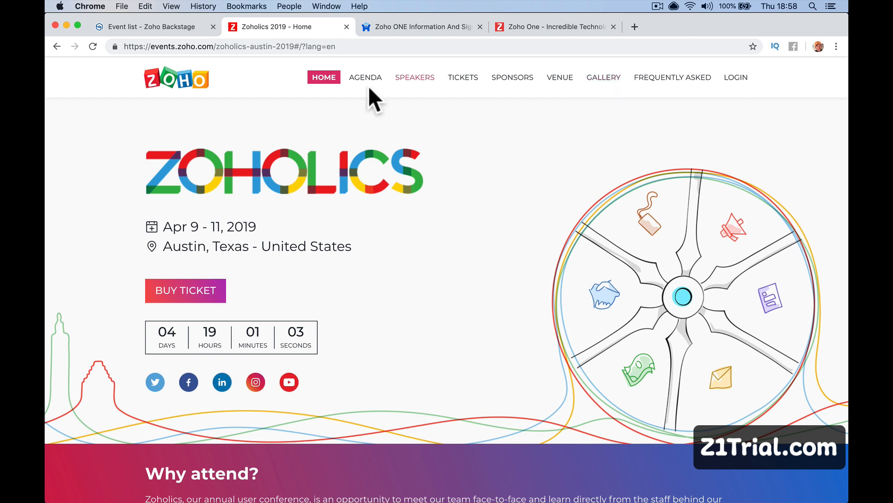
Show the portal's Events list with its live test event dated May 6 to 10, 2019.
{"action": "left_click", "coordinate": [181, 32]}
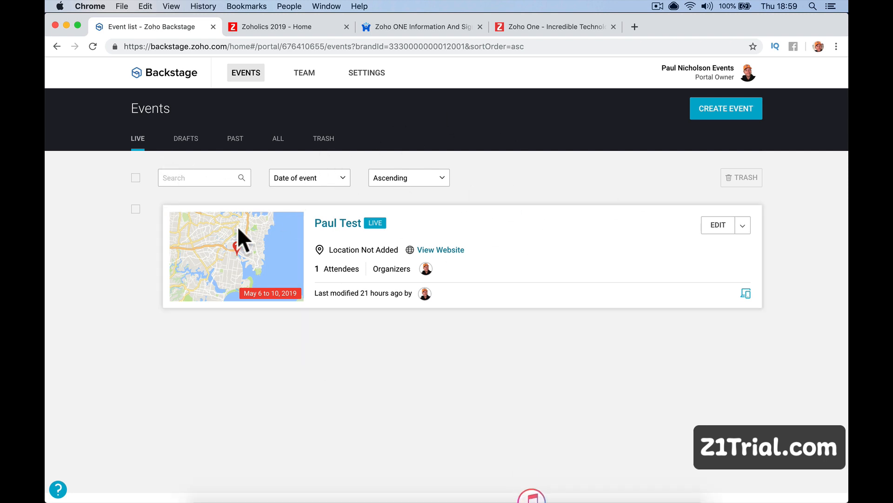
Browse the portal's Drafts, Past, All, Trash and Live event lists and its Team members.
{"action": "left_click", "coordinate": [192, 141]}
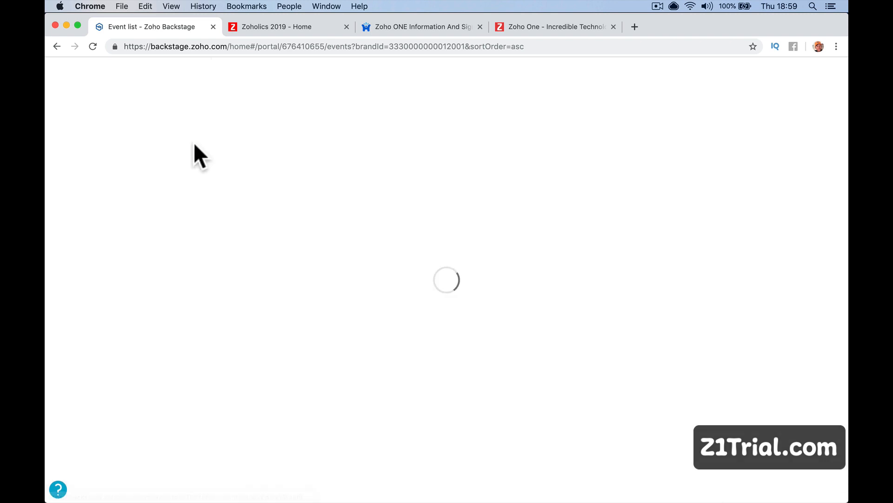
{"action": "left_click", "coordinate": [232, 148]}
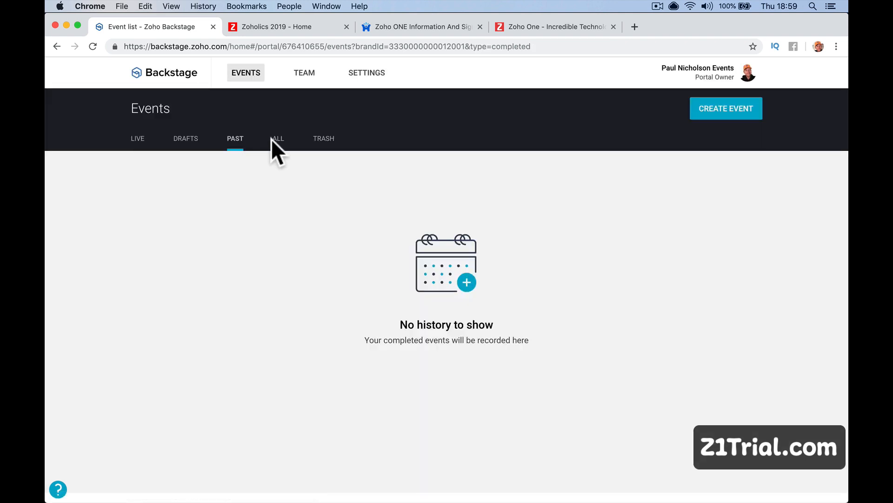
{"action": "left_click", "coordinate": [284, 139]}
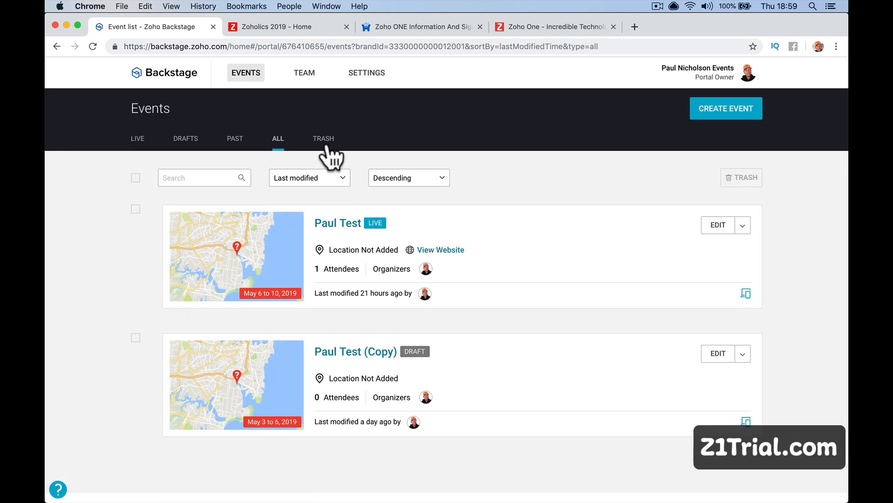
{"action": "left_click", "coordinate": [325, 142]}
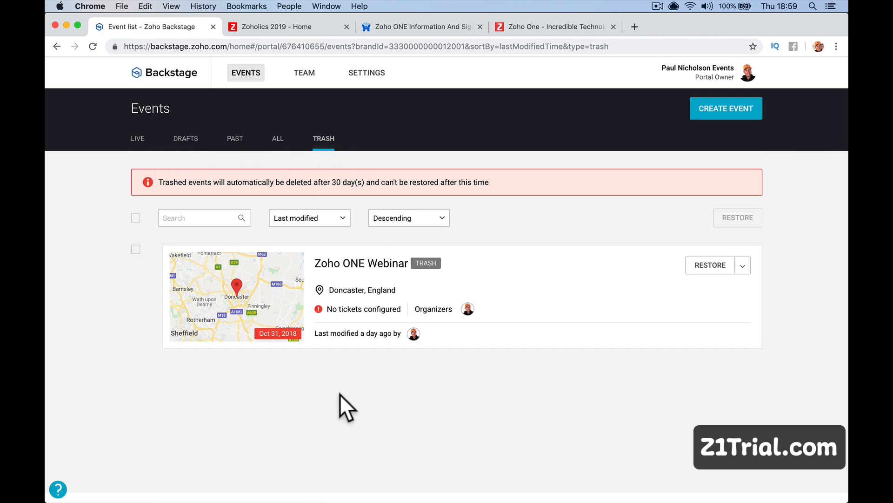
{"action": "left_click", "coordinate": [137, 138]}
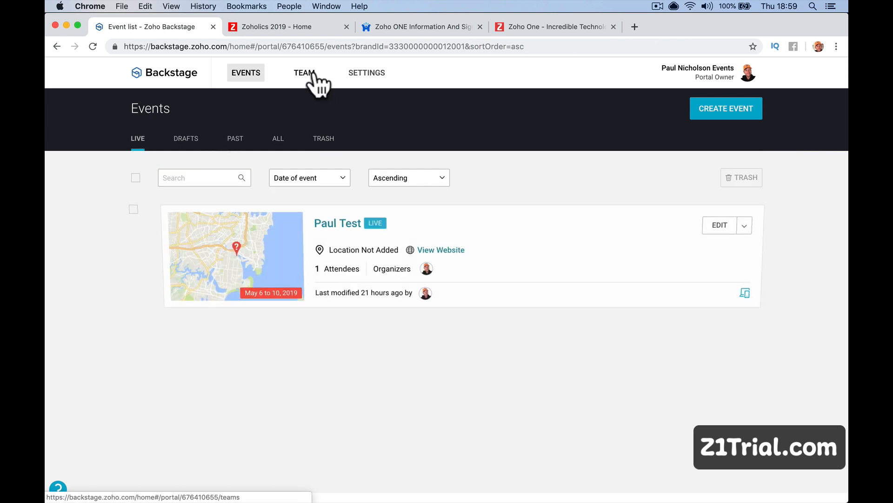
{"action": "left_click", "coordinate": [305, 76]}
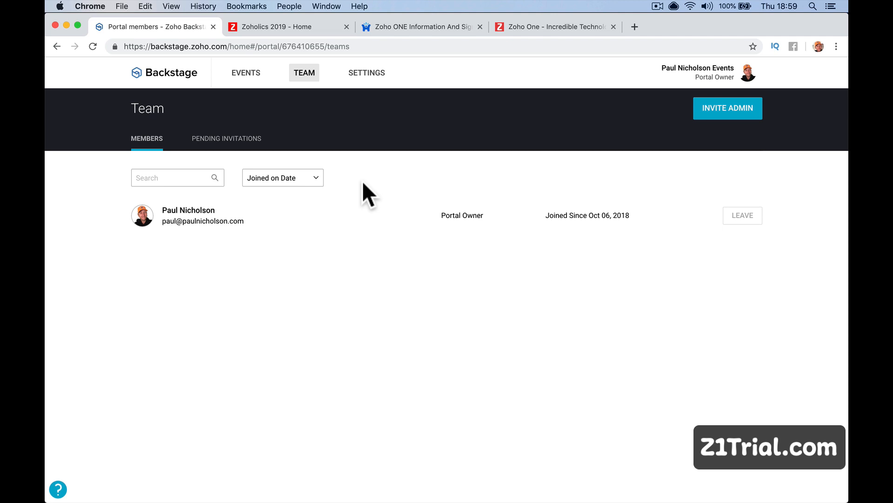
Open the portal's General settings and copy its events domain.
{"action": "left_click", "coordinate": [361, 73]}
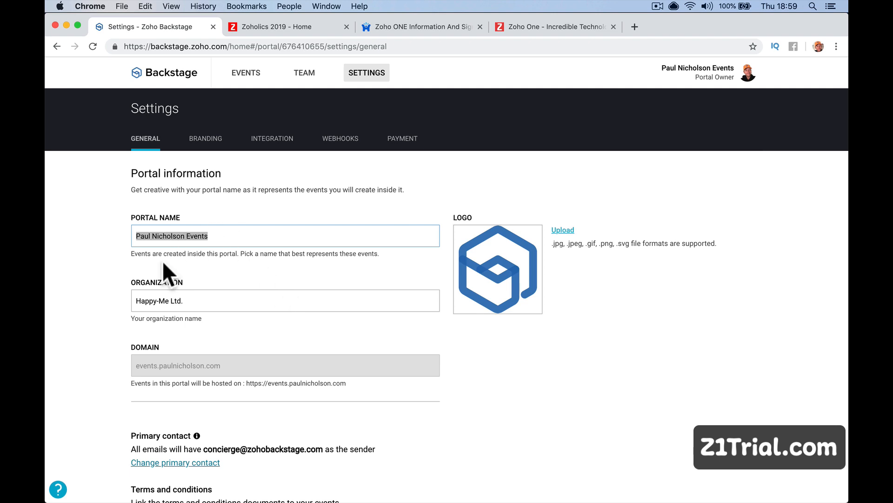
{"action": "scroll", "coordinate": [274, 333], "scroll_direction": "down", "scroll_amount": 2}
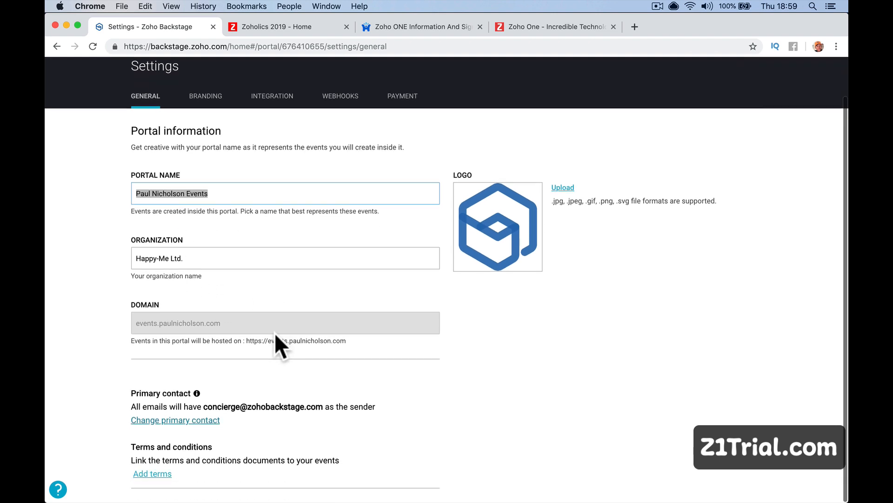
{"action": "left_click", "coordinate": [223, 326]}
{"action": "right_click", "coordinate": [223, 326]}
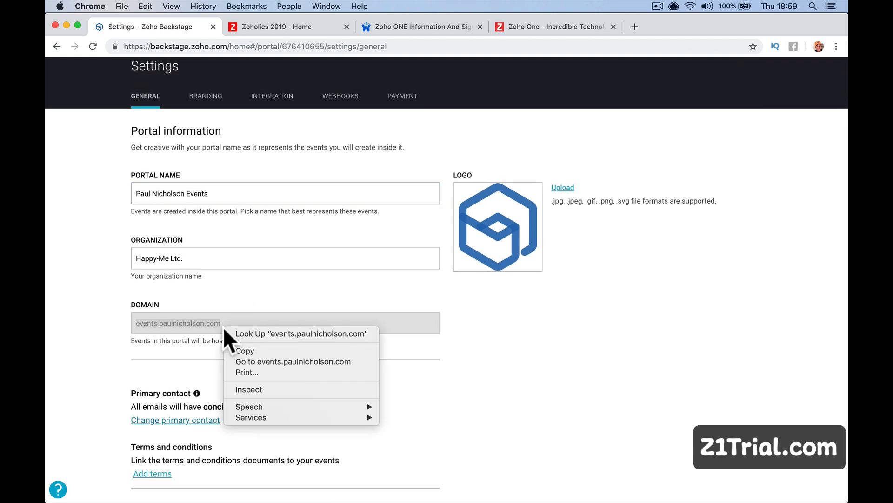
{"action": "left_click", "coordinate": [257, 350]}
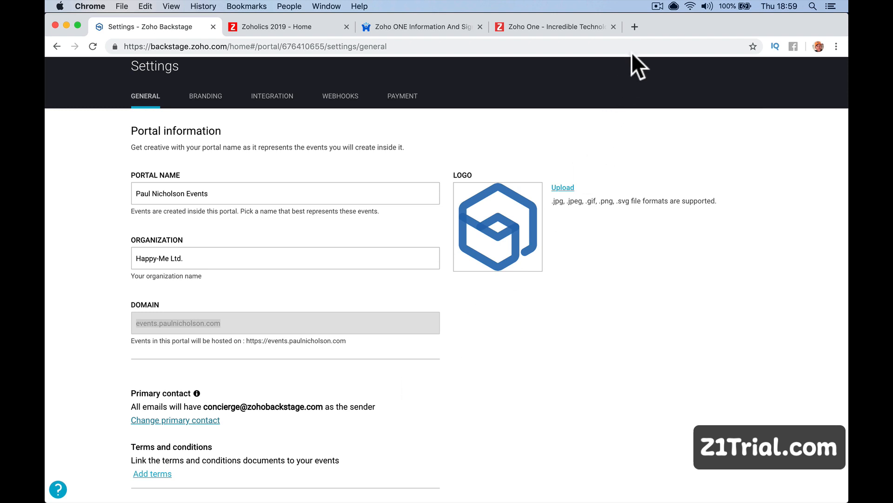
{"action": "left_click", "coordinate": [634, 27]}
Load the copied domain to view the test event's live microsite and scroll through it.
{"action": "key", "text": "super+v"}
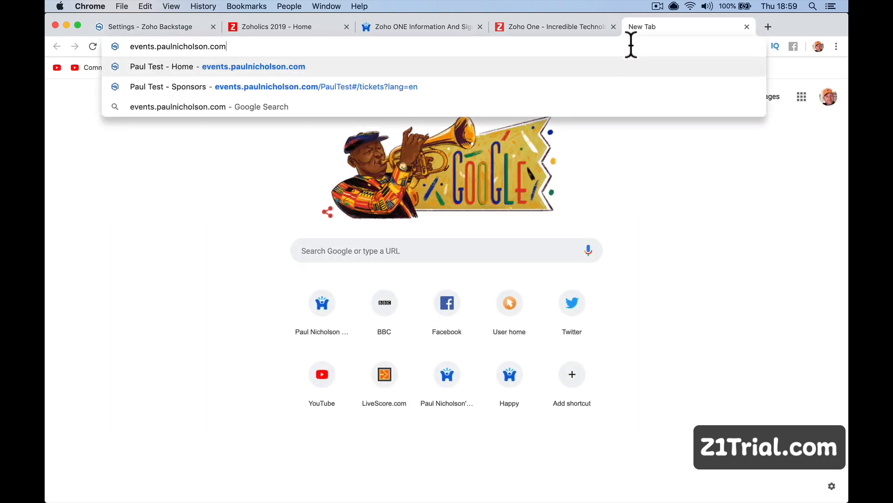
{"action": "key", "text": "Return"}
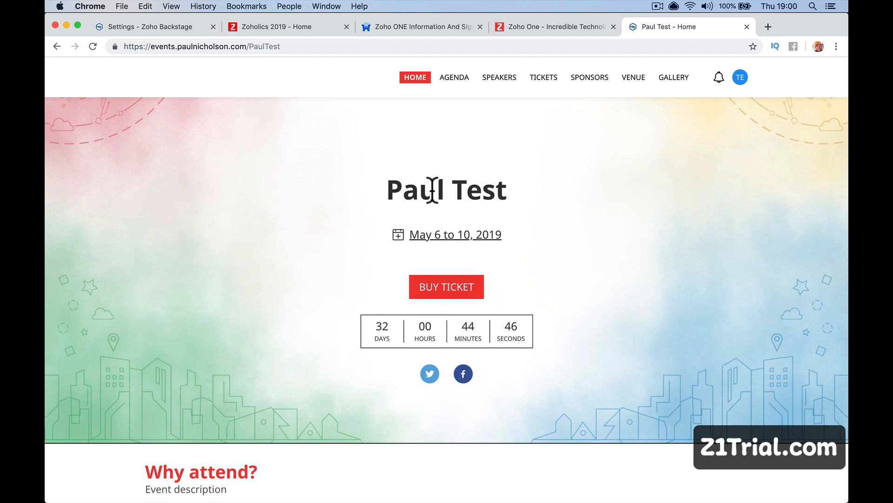
{"action": "scroll", "coordinate": [389, 348], "scroll_direction": "down", "scroll_amount": 10}
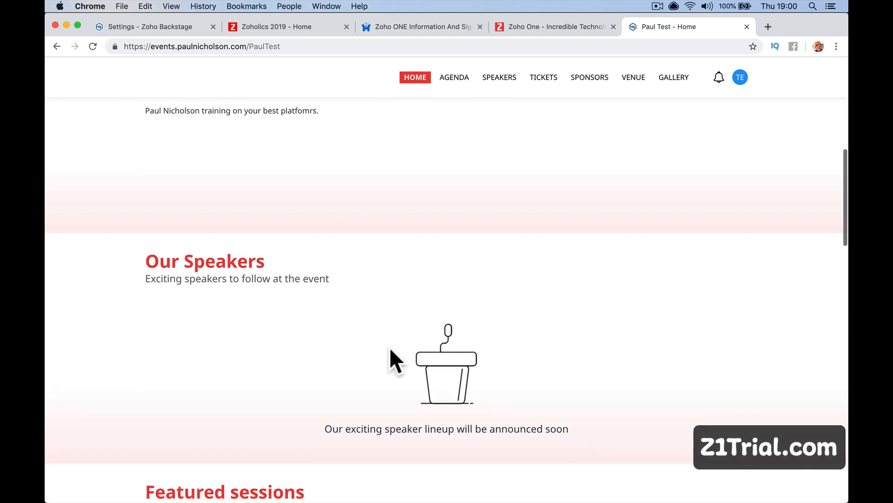
{"action": "scroll", "coordinate": [390, 349], "scroll_direction": "up", "scroll_amount": 10}
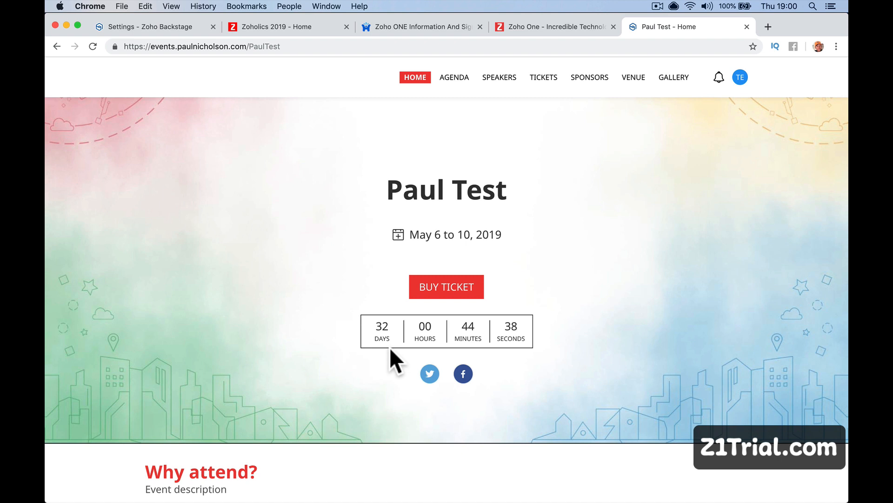
{"action": "scroll", "coordinate": [489, 409], "scroll_direction": "down", "scroll_amount": 2}
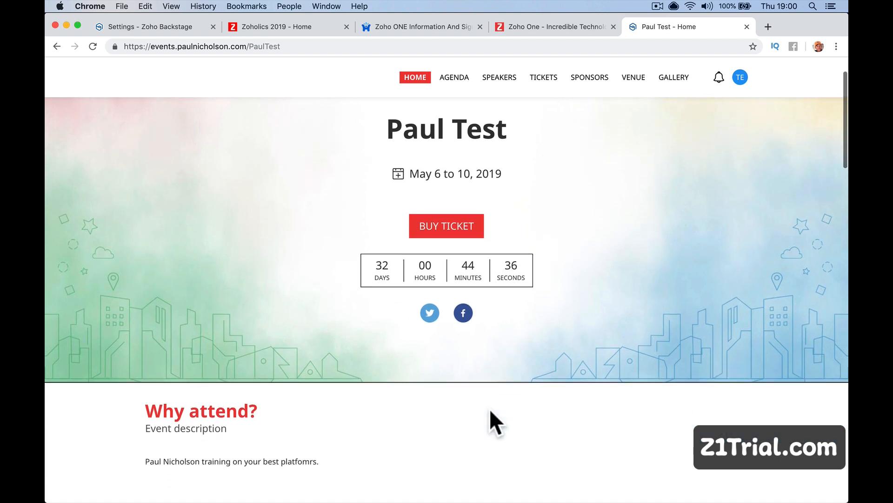
Select the domain in the microsite's address, then return to the Zoho One pricing page.
{"action": "left_click", "coordinate": [152, 46]}
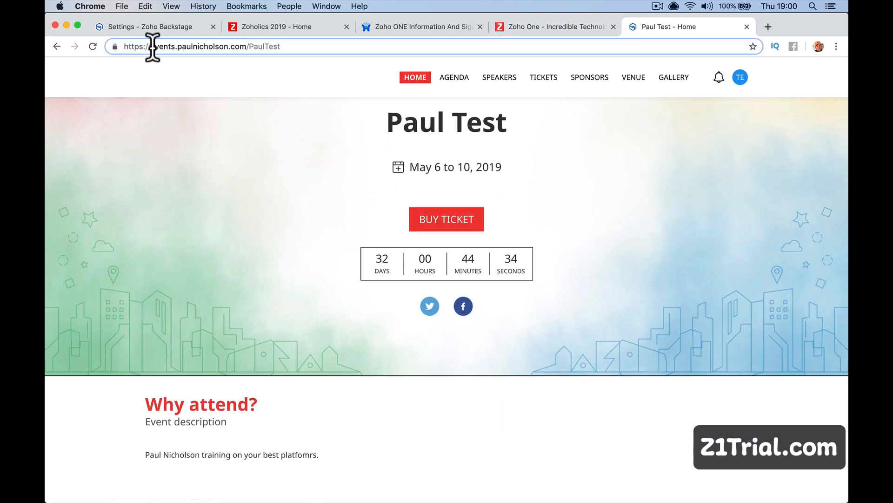
{"action": "left_click_drag", "start_coordinate": [182, 47], "coordinate": [246, 47]}
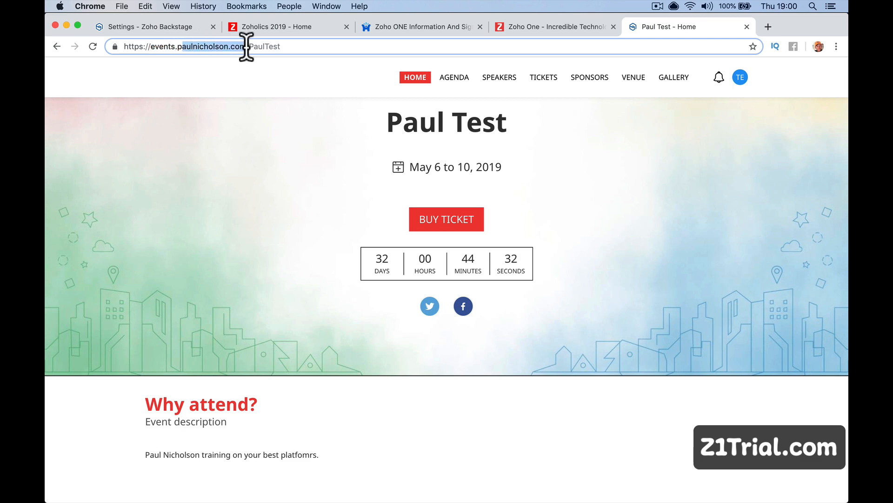
{"action": "left_click", "coordinate": [514, 23]}
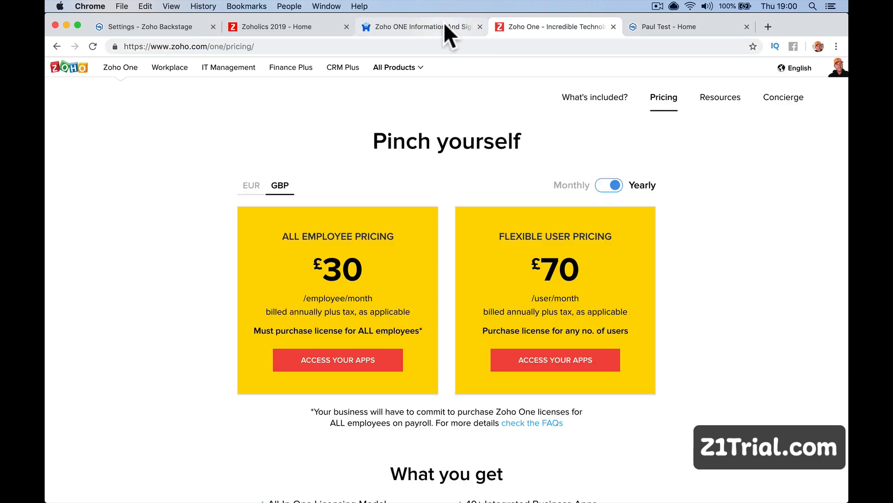
Close the Zoho One pricing and z1trial.com tabs and return to the portal settings.
{"action": "left_click", "coordinate": [444, 25]}
{"action": "left_click", "coordinate": [614, 27]}
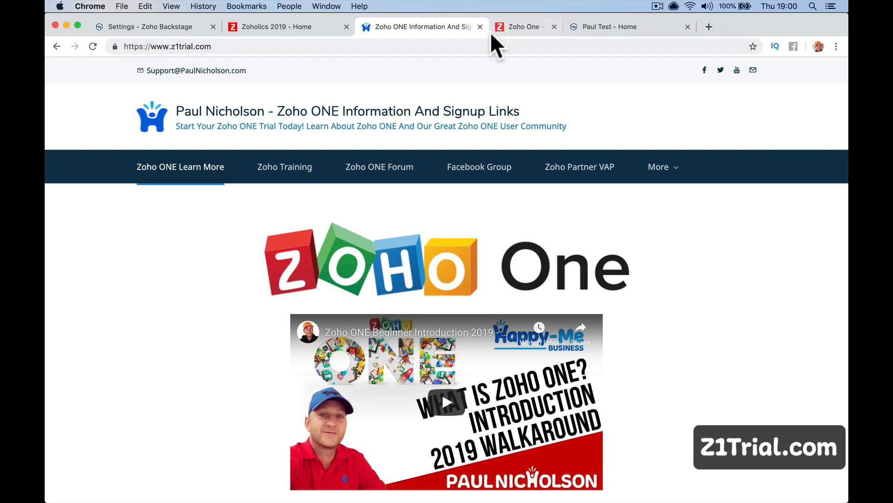
{"action": "left_click", "coordinate": [479, 26]}
{"action": "left_click", "coordinate": [308, 25]}
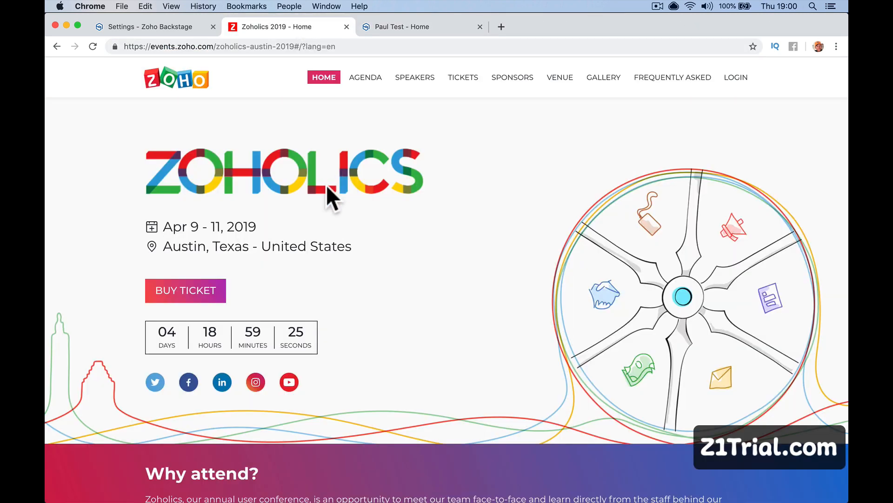
{"action": "left_click", "coordinate": [192, 28]}
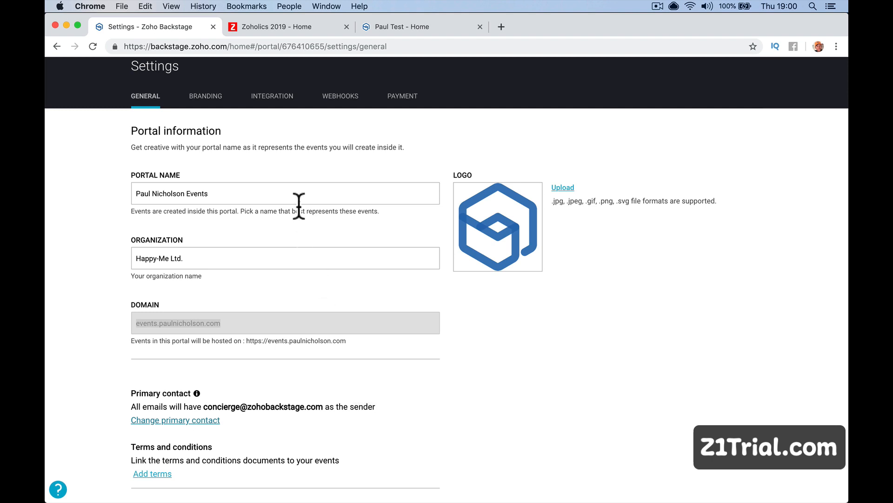
Review Branding, Integration, Webhooks and Payment settings (Stripe, USD), then return to the Events list.
{"action": "scroll", "coordinate": [255, 121], "scroll_direction": "up", "scroll_amount": 2}
{"action": "left_click", "coordinate": [218, 138]}
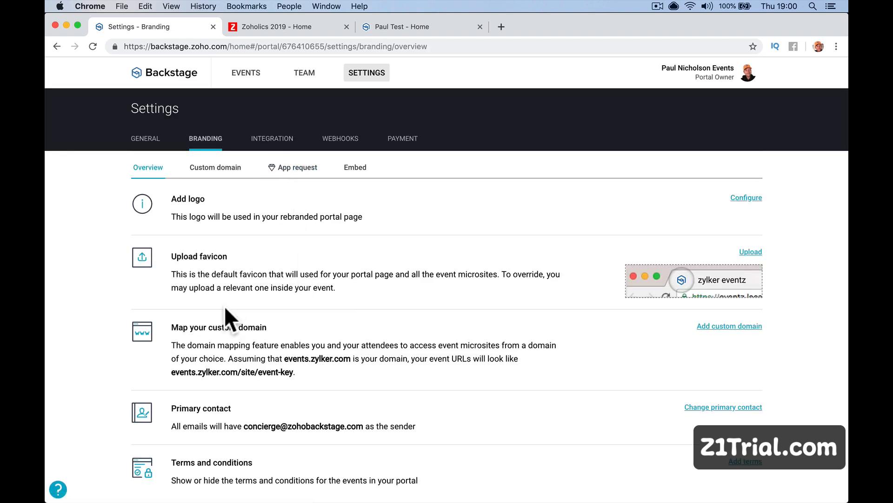
{"action": "scroll", "coordinate": [287, 393], "scroll_direction": "down", "scroll_amount": 1}
{"action": "scroll", "coordinate": [286, 389], "scroll_direction": "down", "scroll_amount": 1}
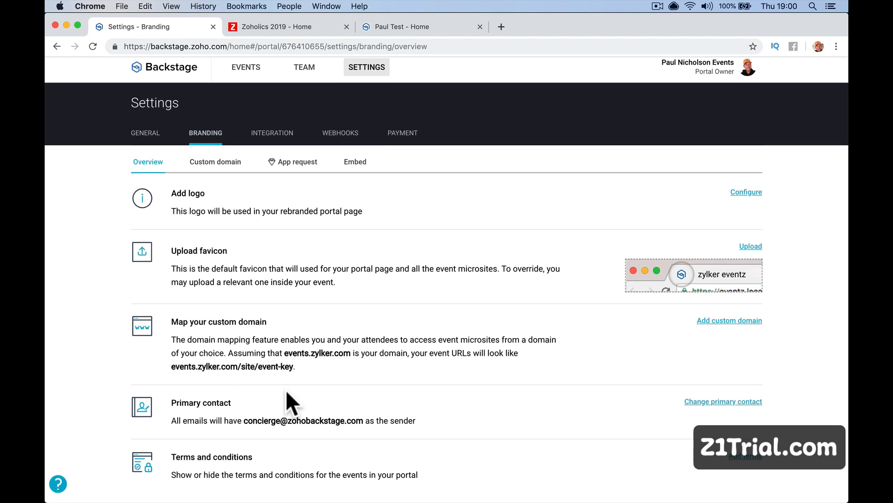
{"action": "scroll", "coordinate": [286, 389], "scroll_direction": "up", "scroll_amount": 1}
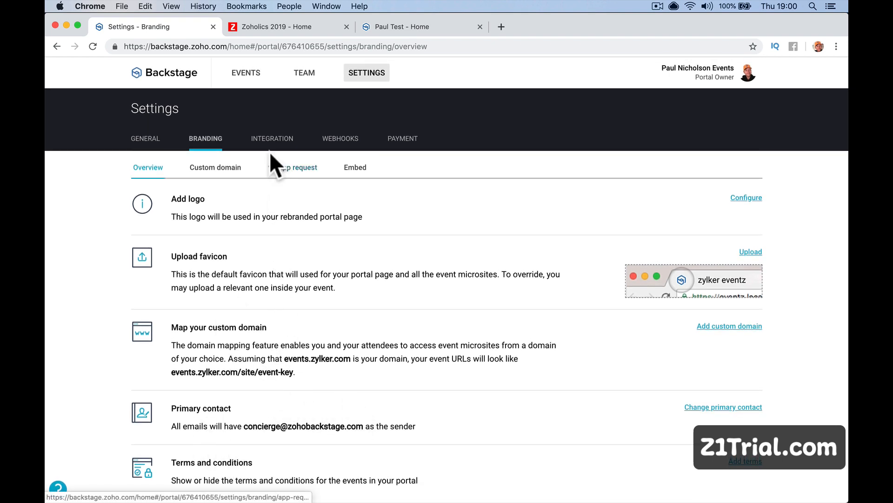
{"action": "left_click", "coordinate": [270, 140]}
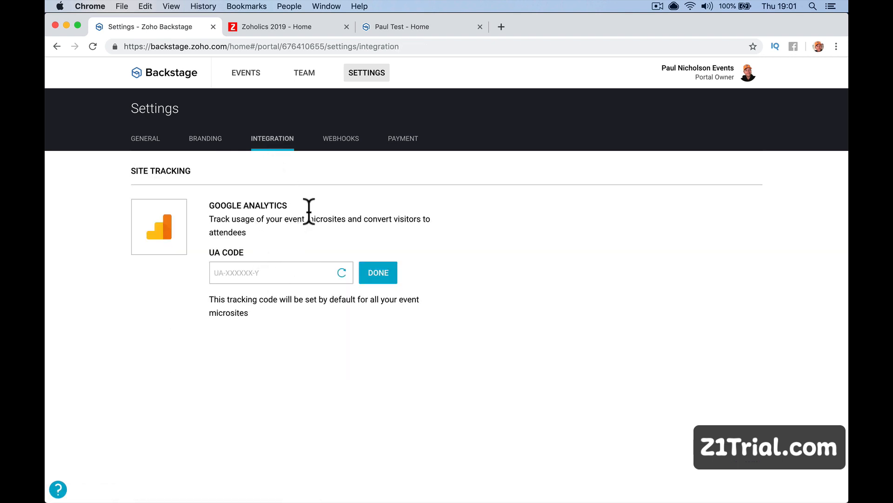
{"action": "left_click", "coordinate": [334, 150]}
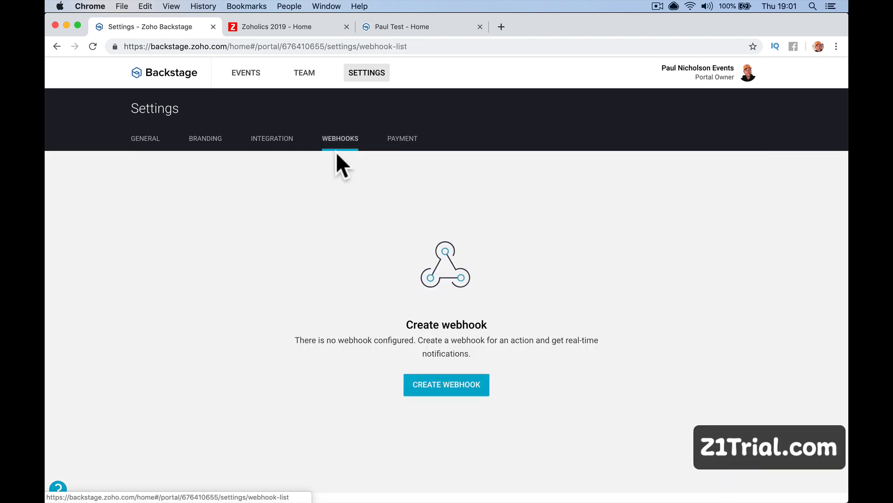
{"action": "left_click", "coordinate": [402, 143]}
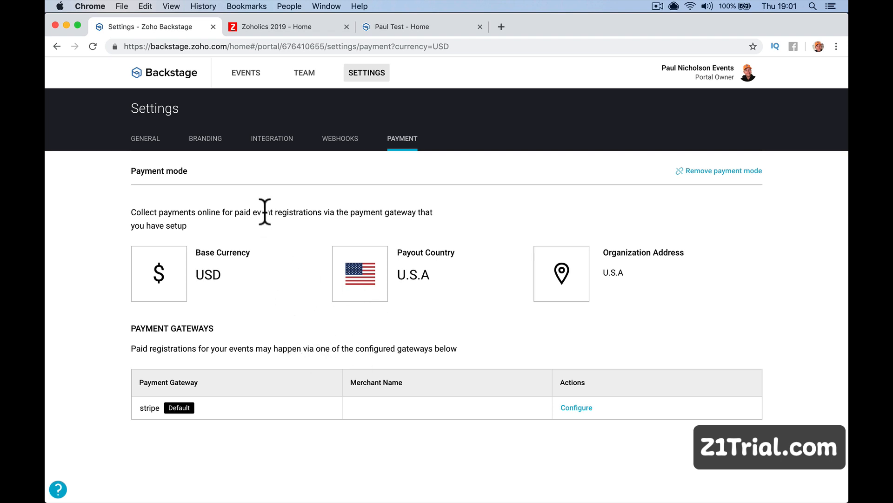
{"action": "left_click", "coordinate": [176, 85]}
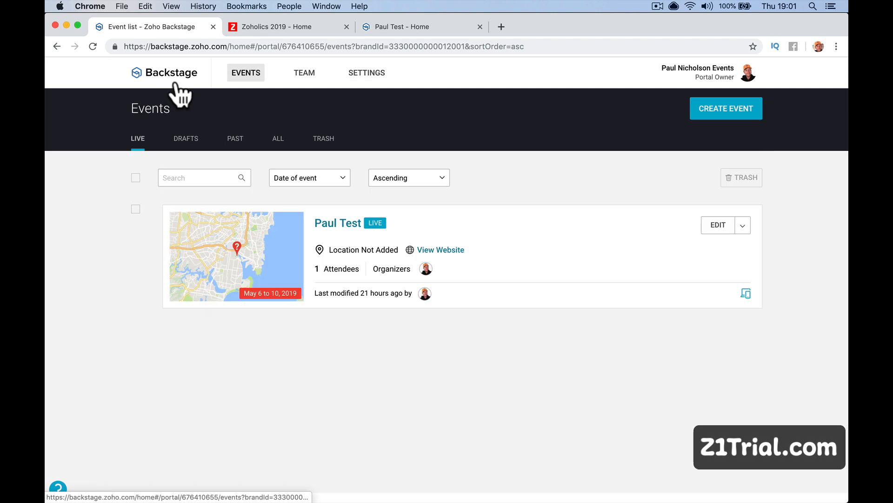
Open the test event's dashboard and check its web address against the Zoholics 2019 page.
{"action": "left_click", "coordinate": [352, 222]}
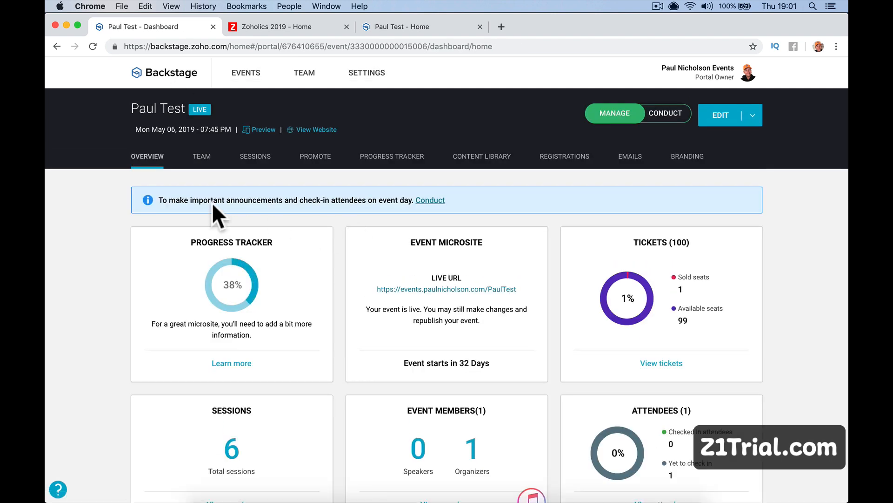
{"action": "left_click", "coordinate": [283, 45]}
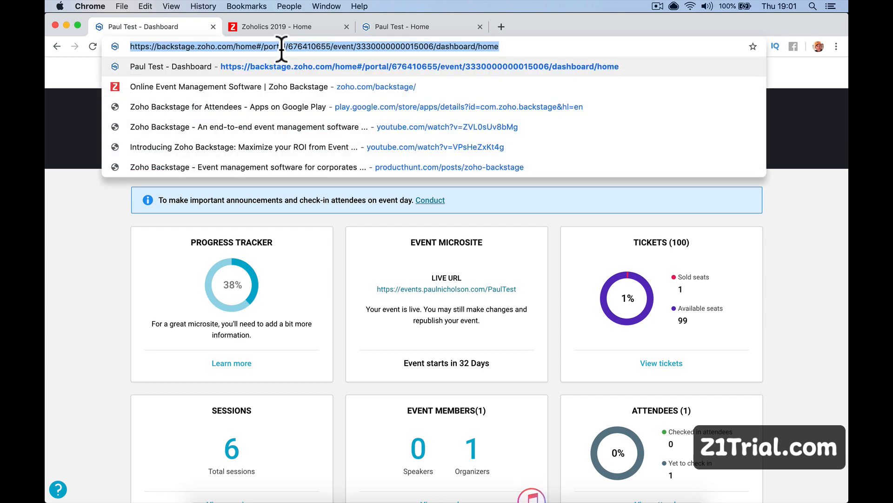
{"action": "left_click", "coordinate": [277, 27]}
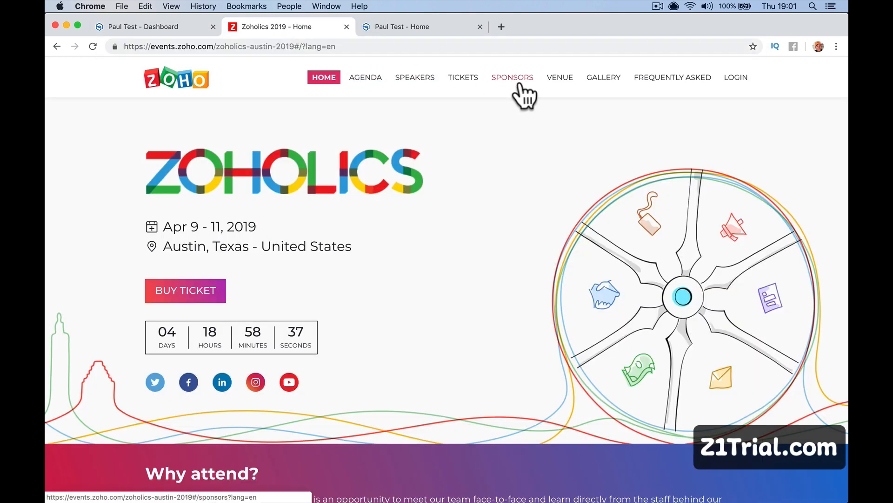
{"action": "left_click", "coordinate": [126, 24]}
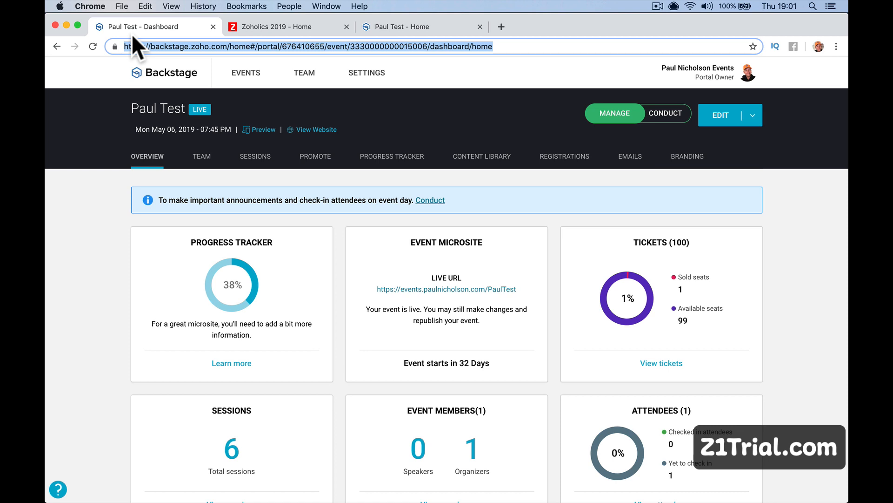
Browse the event's Team, Sessions and Promote pages, then view its Progress Tracker at 38%.
{"action": "left_click", "coordinate": [203, 157]}
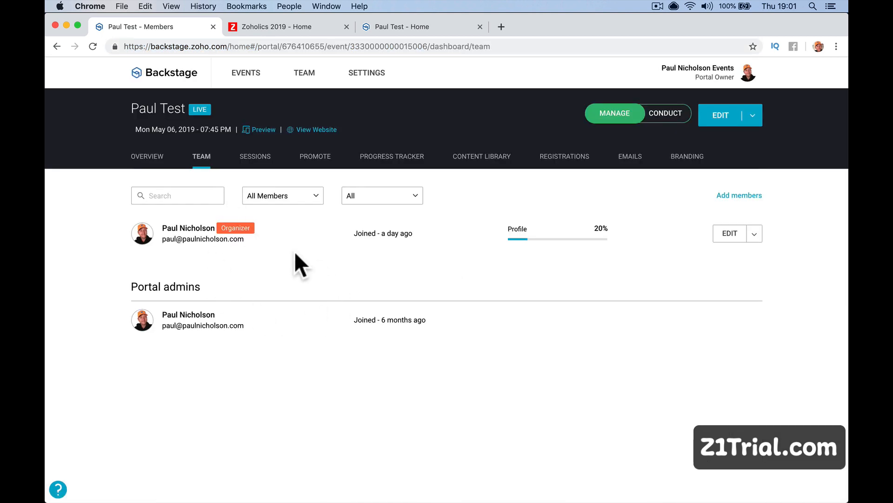
{"action": "left_click", "coordinate": [255, 157]}
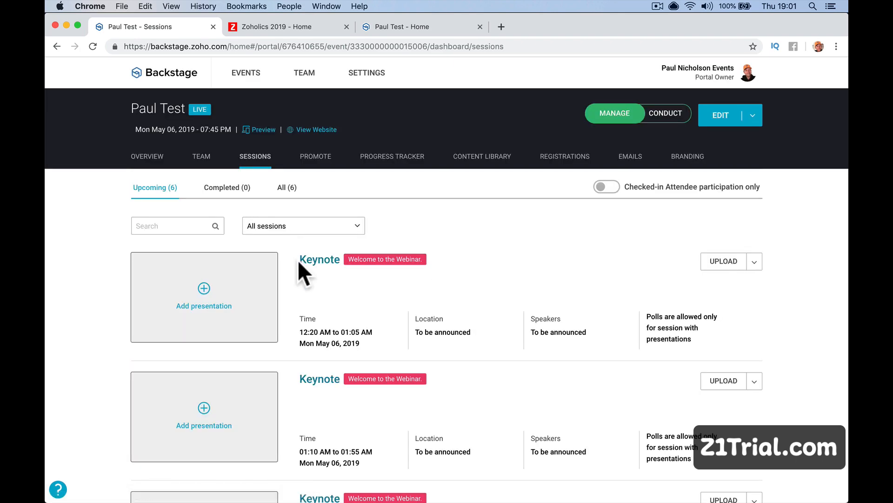
{"action": "scroll", "coordinate": [309, 307], "scroll_direction": "down", "scroll_amount": 10}
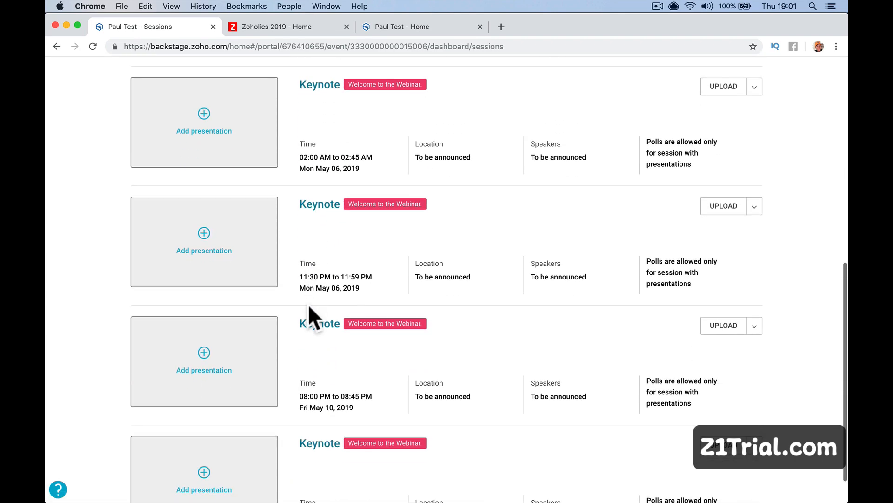
{"action": "scroll", "coordinate": [308, 303], "scroll_direction": "up", "scroll_amount": 10}
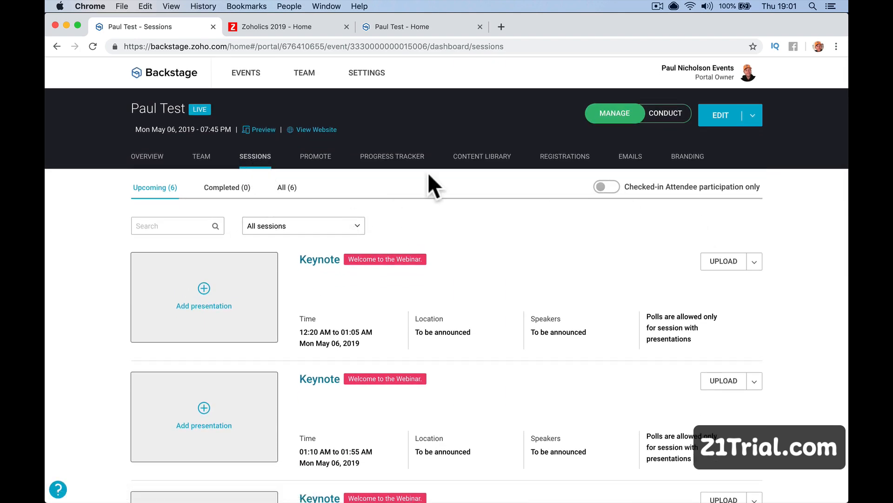
{"action": "left_click", "coordinate": [312, 160]}
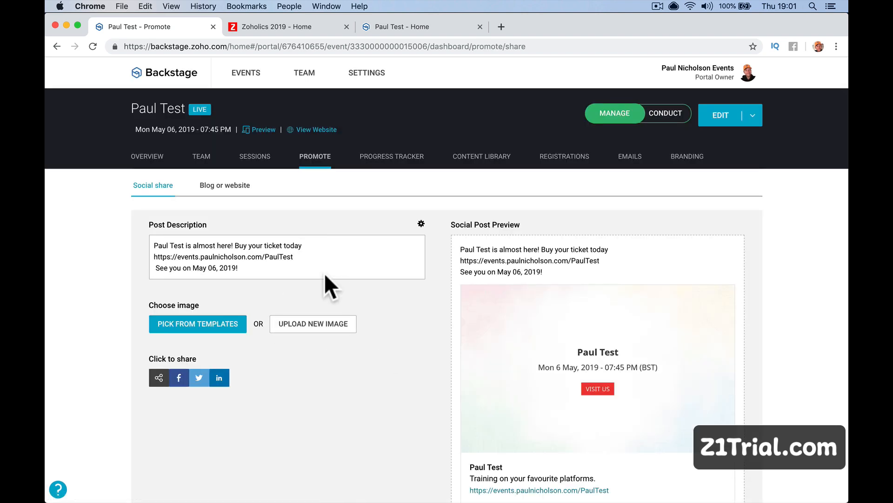
{"action": "scroll", "coordinate": [368, 373], "scroll_direction": "down", "scroll_amount": 1}
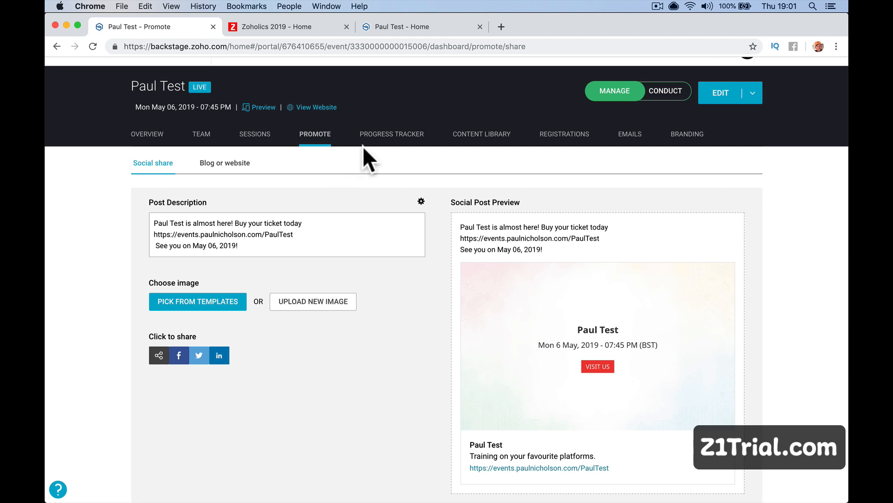
{"action": "left_click", "coordinate": [392, 136]}
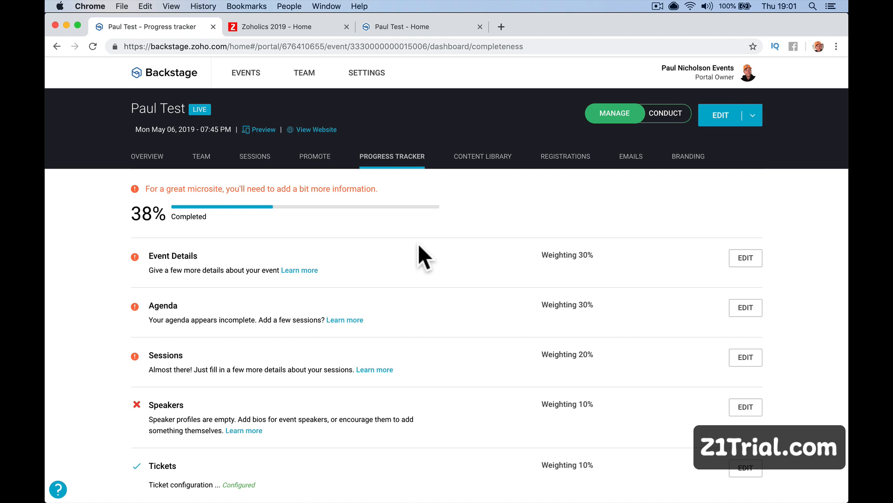
Browse the event's Content Library, Registrations and Emails, then open its Branding overview with logo and domain options.
{"action": "left_click", "coordinate": [486, 158]}
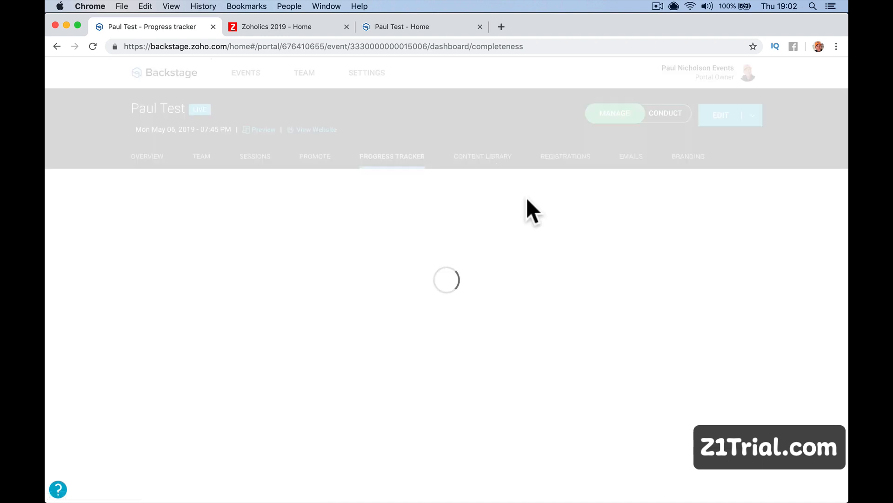
{"action": "left_click", "coordinate": [567, 158]}
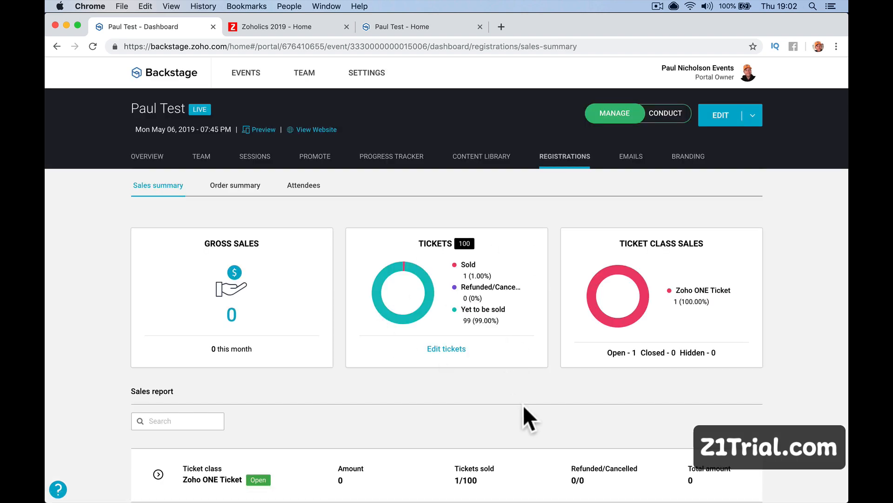
{"action": "scroll", "coordinate": [523, 404], "scroll_direction": "down", "scroll_amount": 3}
{"action": "scroll", "coordinate": [582, 326], "scroll_direction": "up", "scroll_amount": 3}
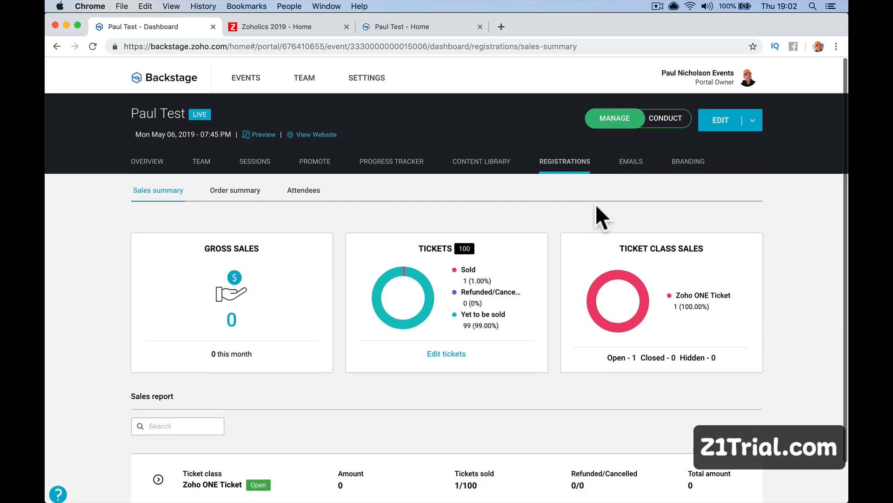
{"action": "left_click", "coordinate": [630, 162]}
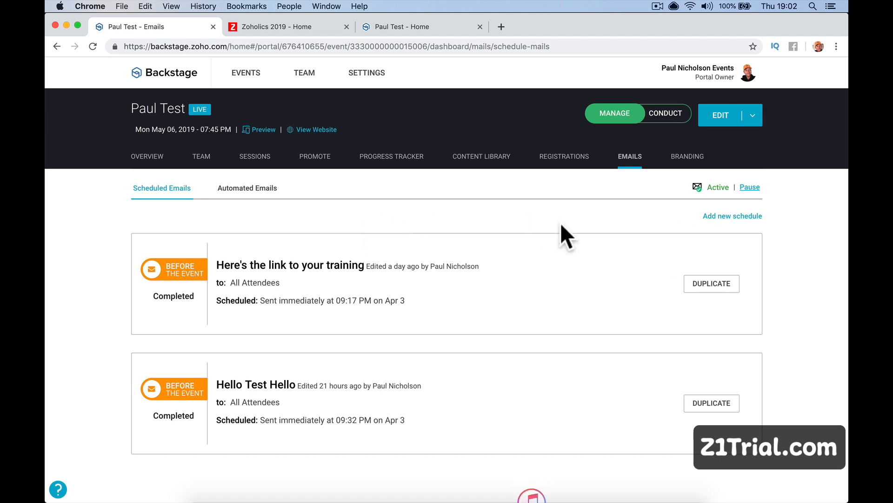
{"action": "left_click", "coordinate": [674, 153]}
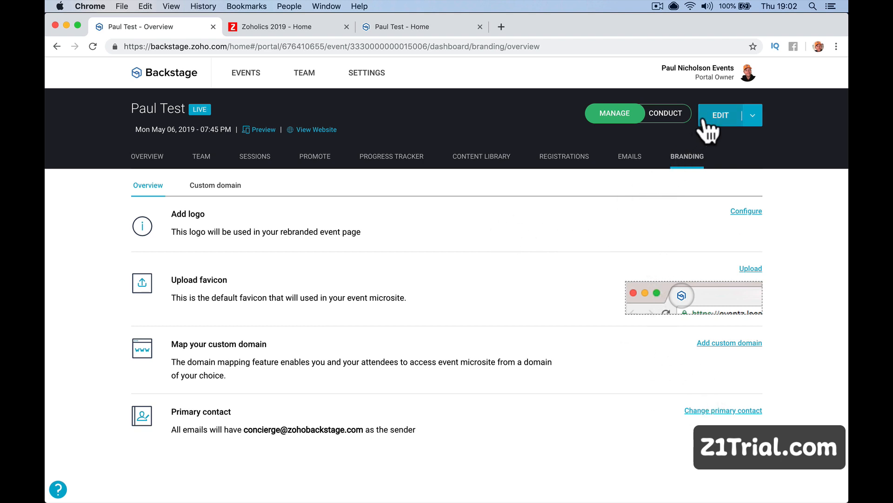
Open the event details editor and compare it with the Zoholics 2019 homepage and public live page.
{"action": "left_click", "coordinate": [721, 115]}
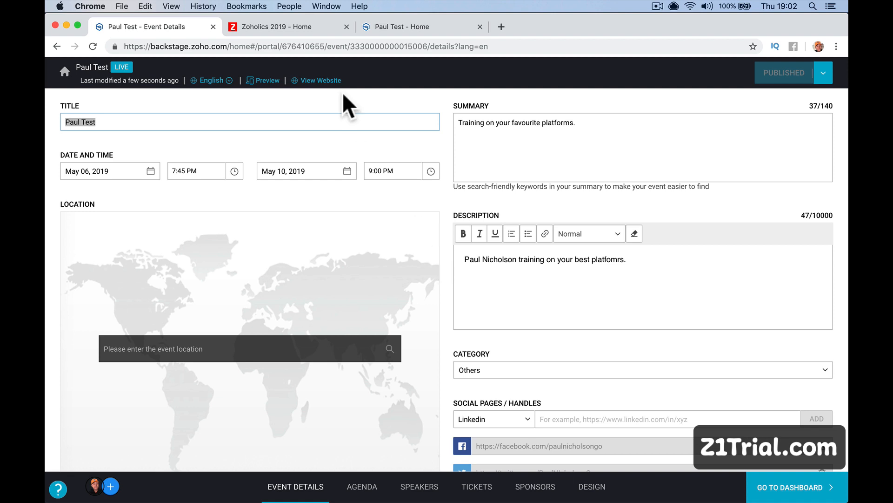
{"action": "left_click", "coordinate": [252, 27]}
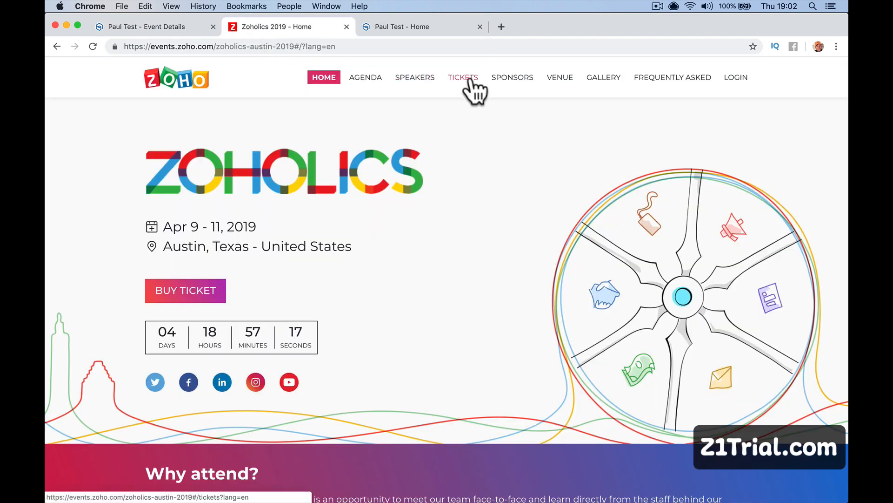
{"action": "left_click", "coordinate": [186, 29]}
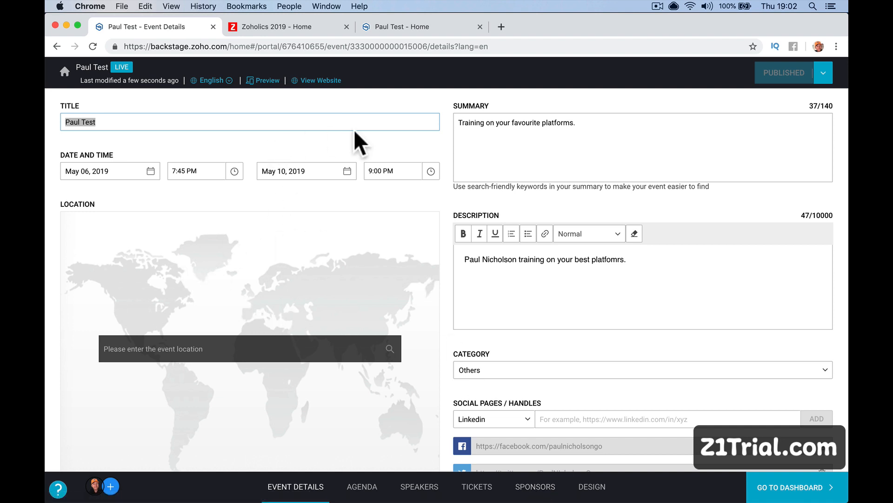
{"action": "scroll", "coordinate": [206, 304], "scroll_direction": "down", "scroll_amount": 2}
{"action": "scroll", "coordinate": [206, 304], "scroll_direction": "down", "scroll_amount": 1}
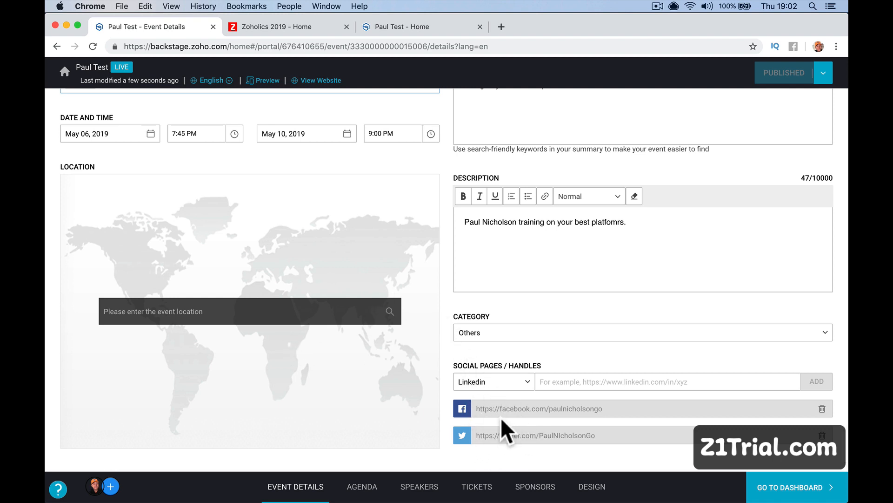
{"action": "left_click", "coordinate": [316, 27]}
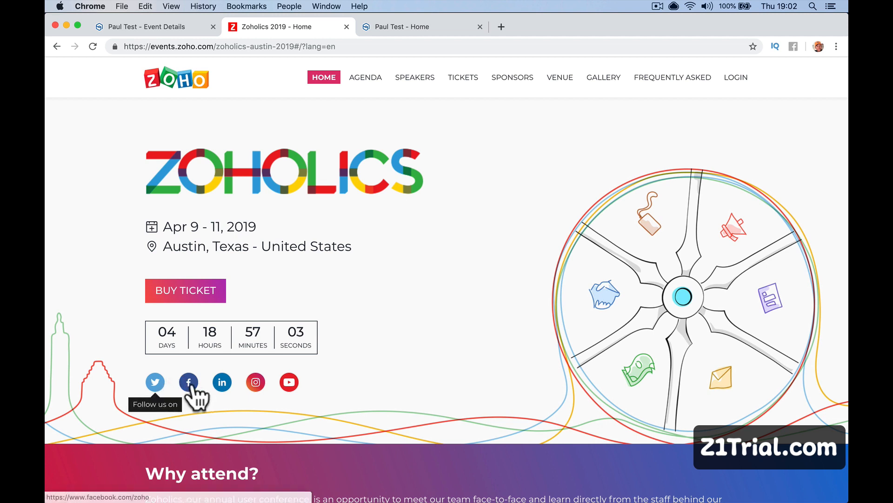
{"action": "left_click", "coordinate": [412, 28]}
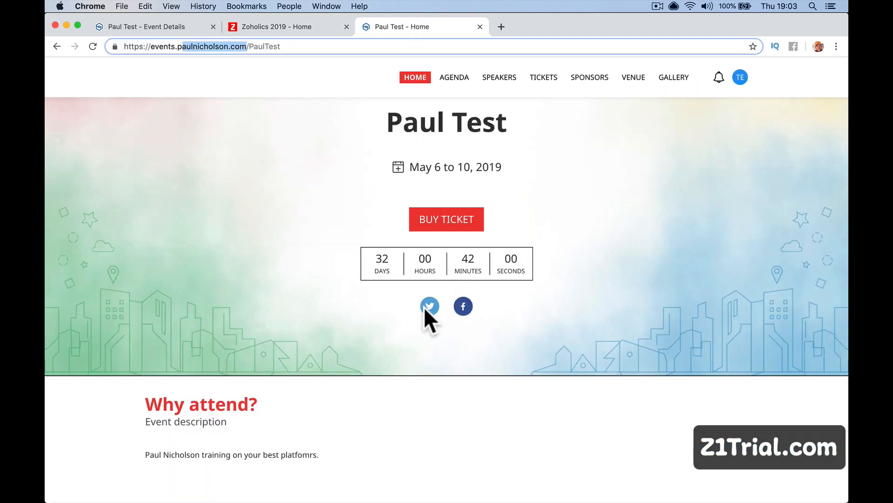
{"action": "left_click", "coordinate": [166, 29]}
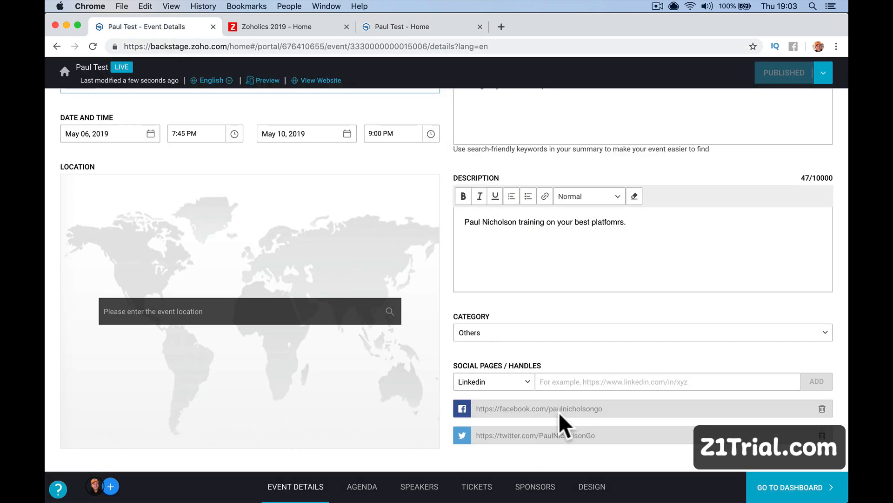
Look through the event's day one agenda.
{"action": "left_click", "coordinate": [356, 485]}
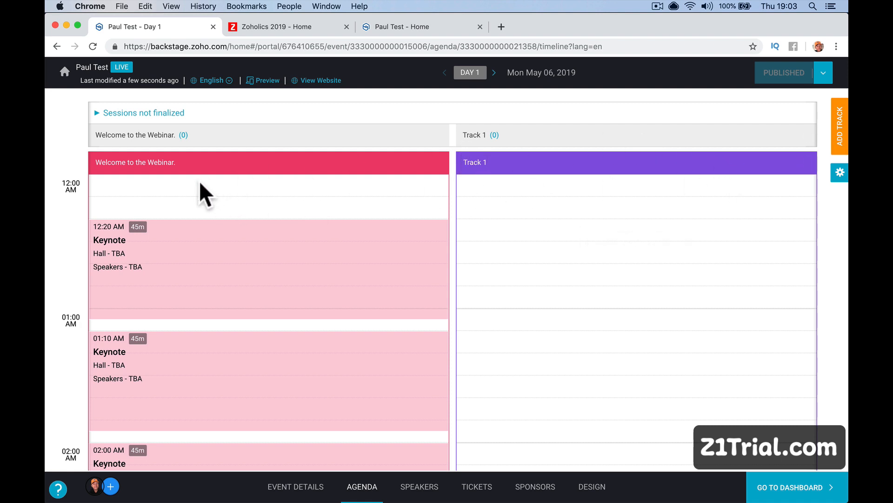
{"action": "scroll", "coordinate": [199, 181], "scroll_direction": "down", "scroll_amount": 4}
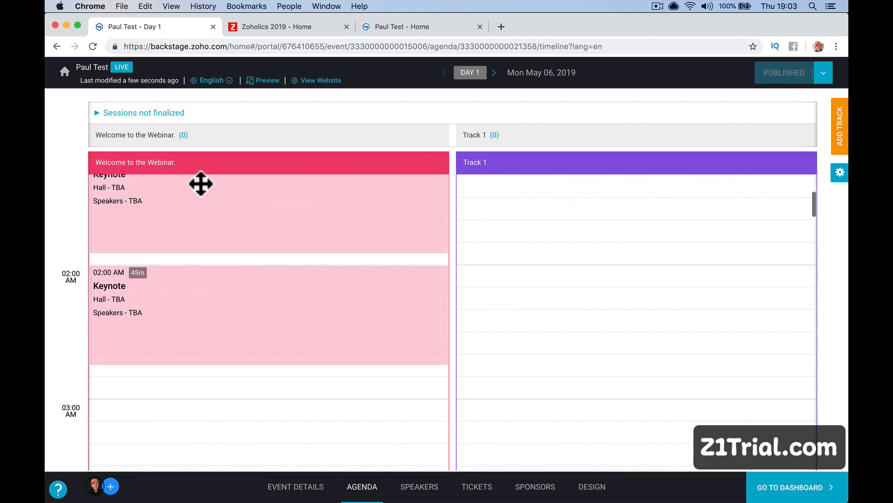
{"action": "scroll", "coordinate": [229, 385], "scroll_direction": "down", "scroll_amount": 2}
{"action": "scroll", "coordinate": [230, 384], "scroll_direction": "up", "scroll_amount": 6}
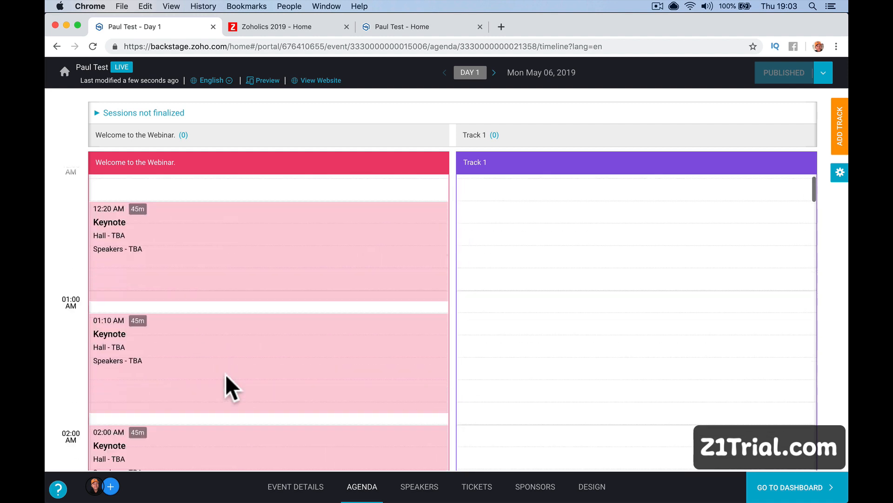
Start inviting speakers from portal members, then close the empty panel without adding anyone.
{"action": "left_click", "coordinate": [421, 489]}
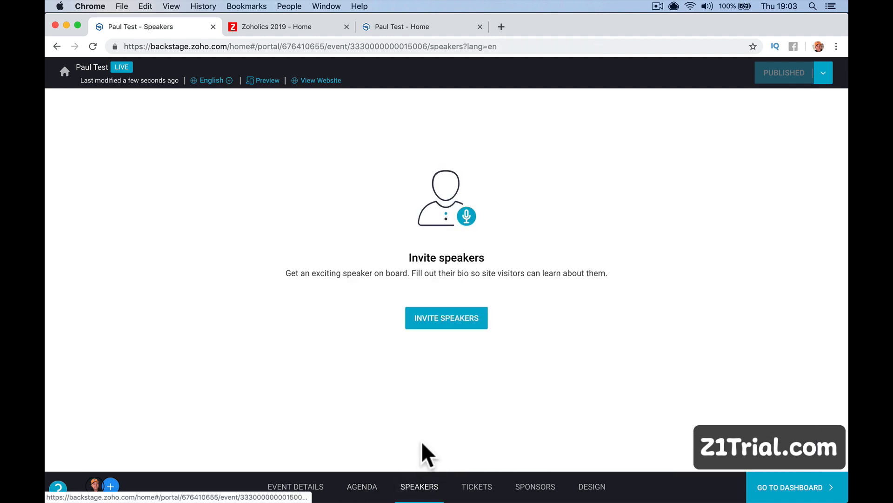
{"action": "left_click", "coordinate": [453, 318]}
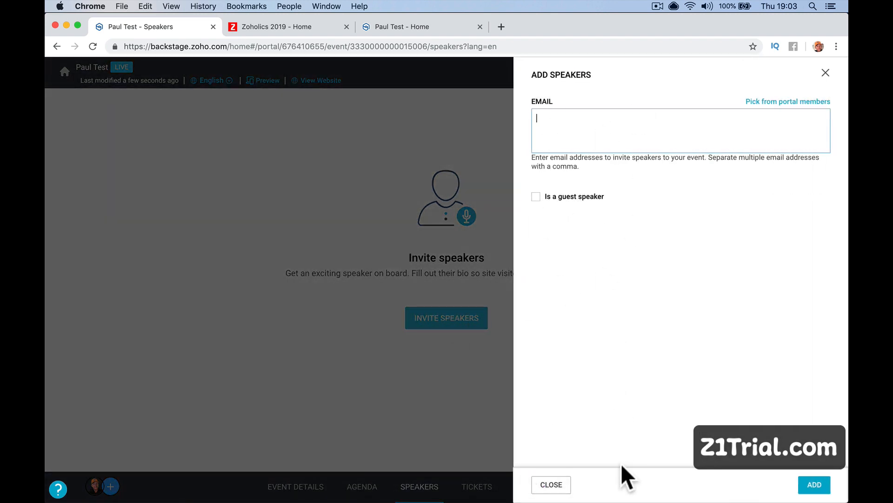
{"action": "left_click", "coordinate": [773, 102]}
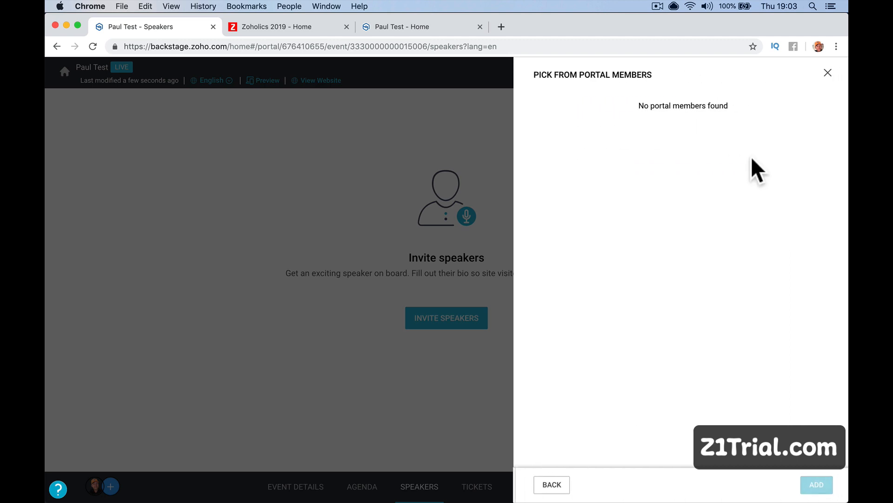
{"action": "left_click", "coordinate": [826, 73]}
{"action": "left_click", "coordinate": [826, 73]}
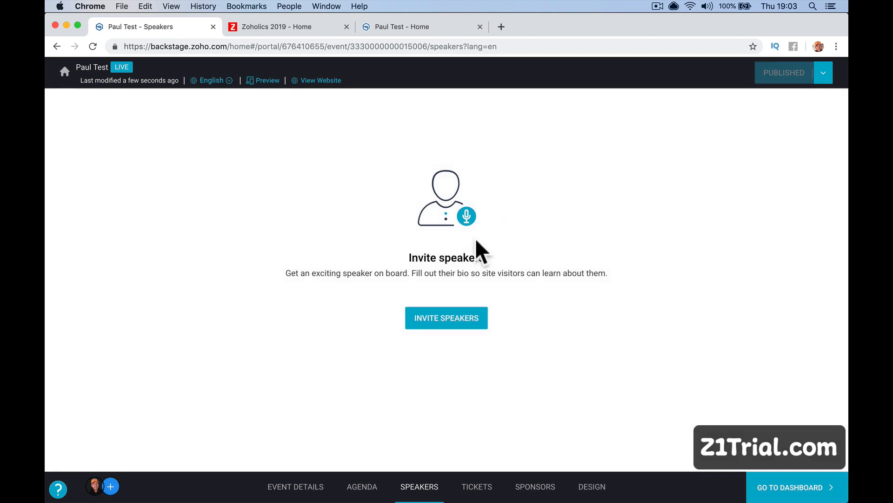
Review the event's ticket setup and sponsors list, then open the Design section.
{"action": "left_click", "coordinate": [479, 486]}
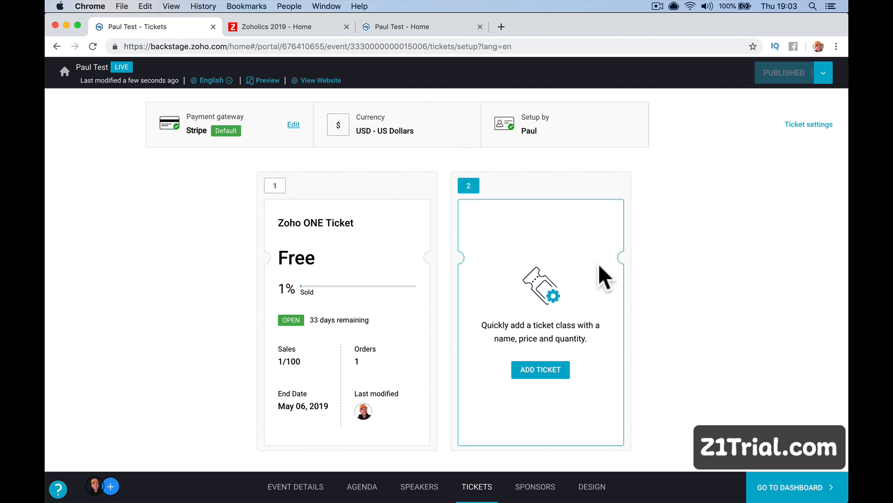
{"action": "left_click", "coordinate": [549, 487]}
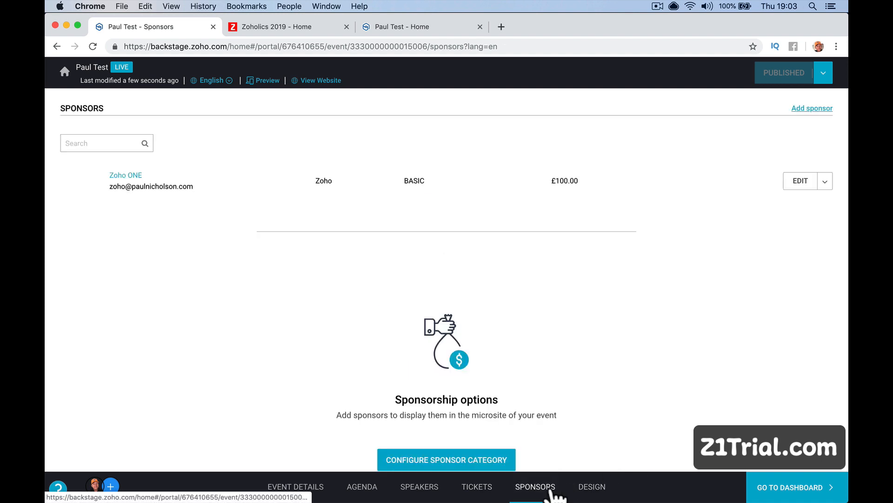
{"action": "scroll", "coordinate": [466, 344], "scroll_direction": "down", "scroll_amount": 1}
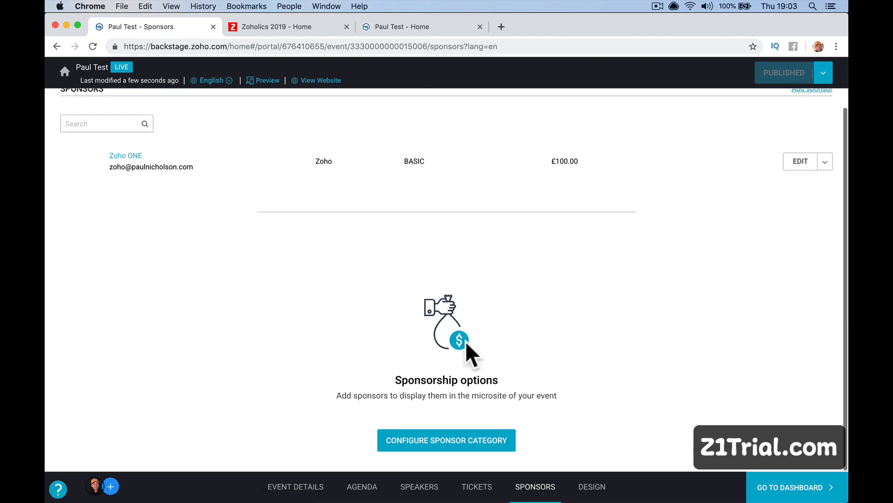
{"action": "left_click", "coordinate": [589, 487]}
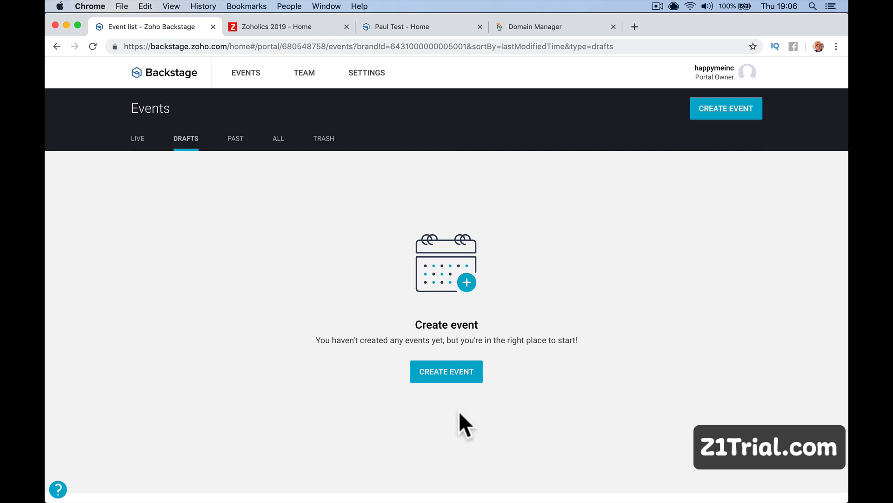
Quit WhatsApp from the Dock and dismiss Mail's Dock menu without quitting it.
{"action": "mouse_move", "coordinate": [413, 495]}
{"action": "right_click", "coordinate": [389, 484]}
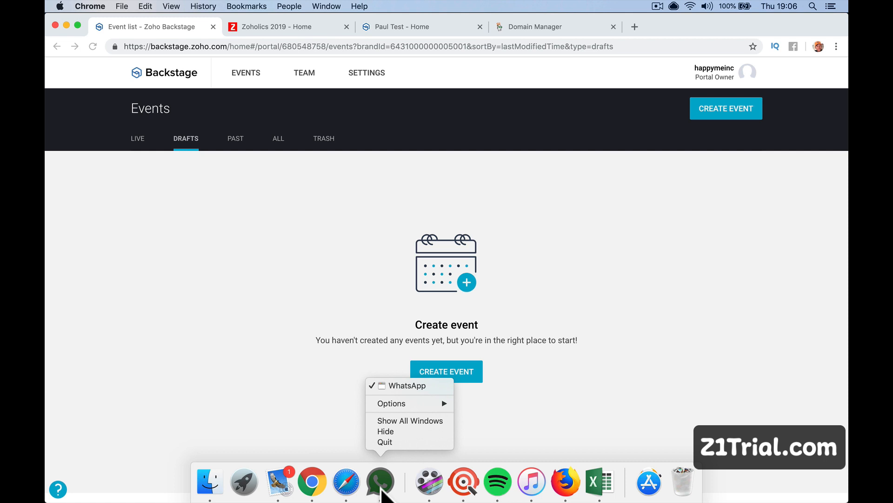
{"action": "left_click", "coordinate": [405, 453]}
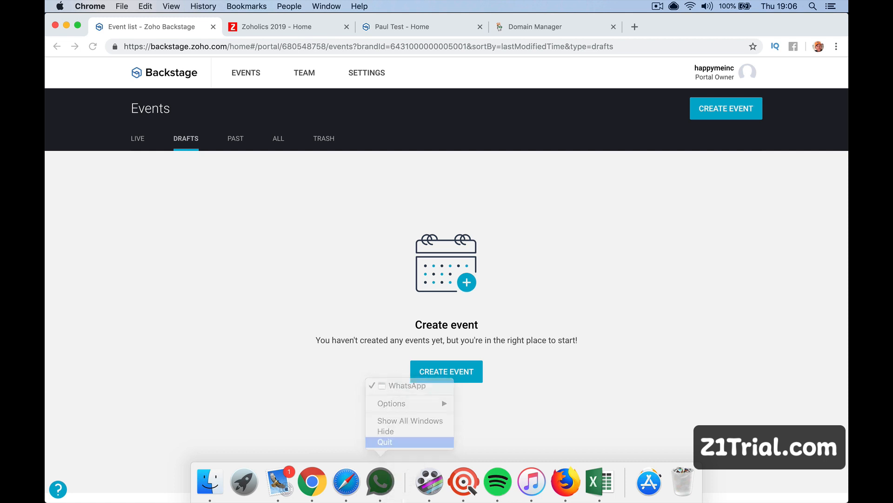
{"action": "right_click", "coordinate": [281, 484]}
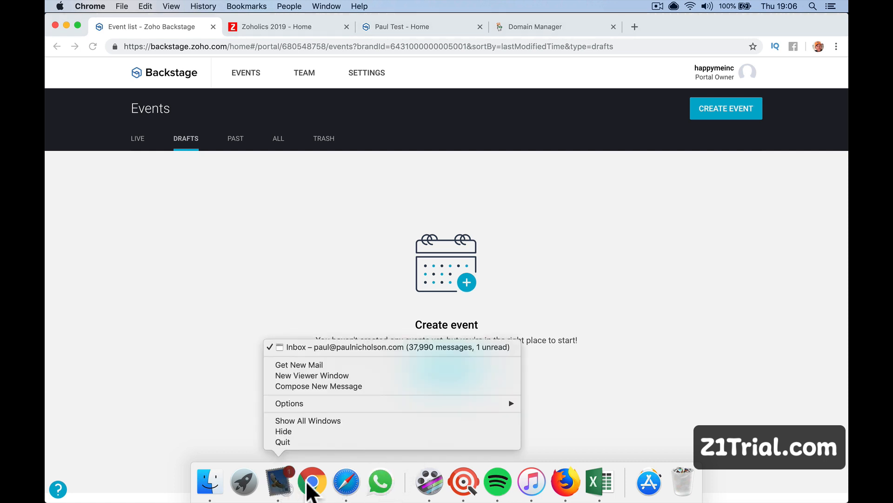
{"action": "left_click", "coordinate": [571, 275]}
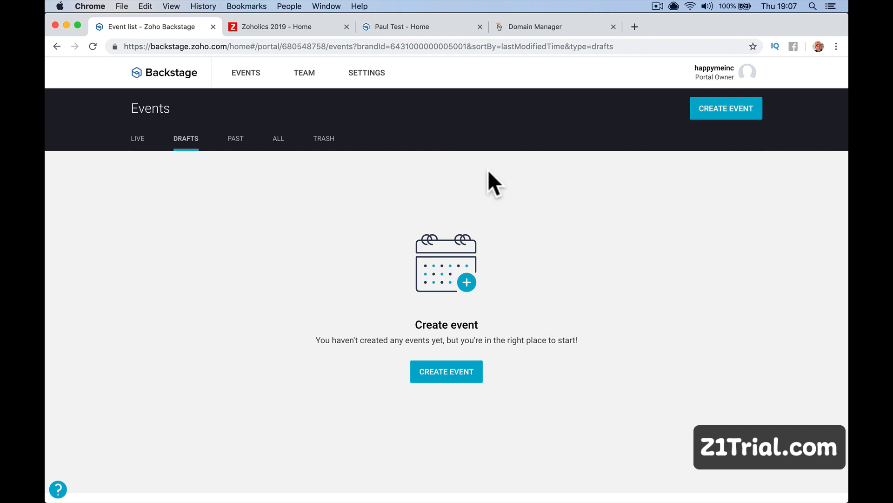
From the Team page, add an existing Zoho One user as a Backstage Admin and return to Backstage.
{"action": "left_click", "coordinate": [358, 74]}
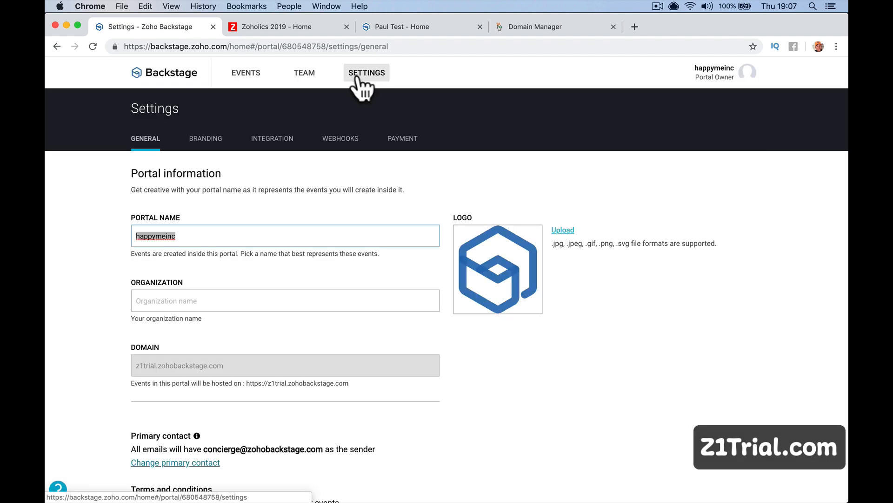
{"action": "left_click", "coordinate": [303, 76]}
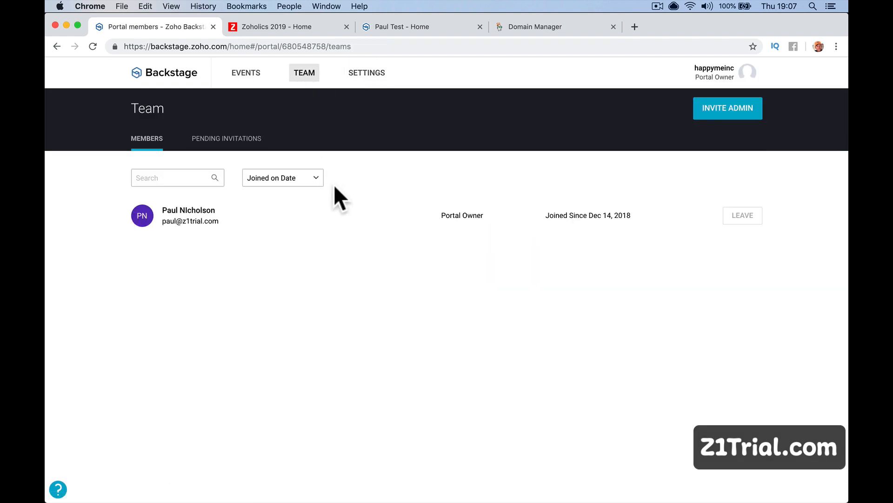
{"action": "left_click", "coordinate": [714, 114]}
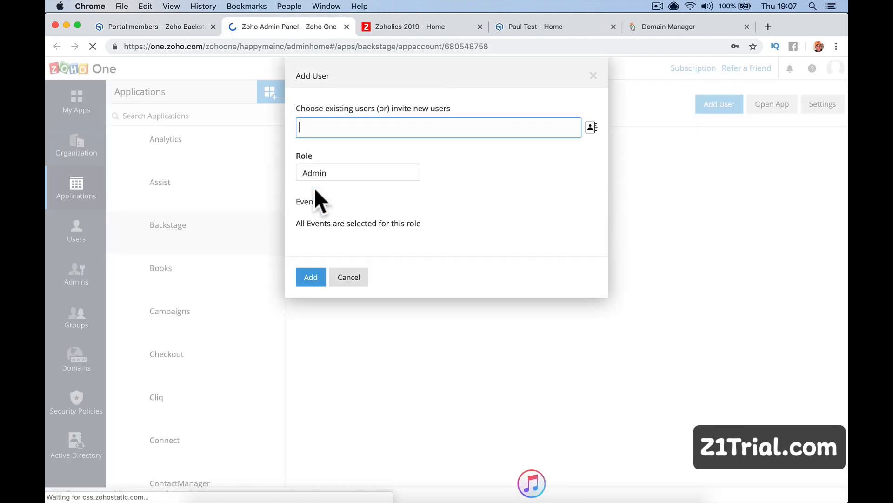
{"action": "left_click", "coordinate": [417, 131]}
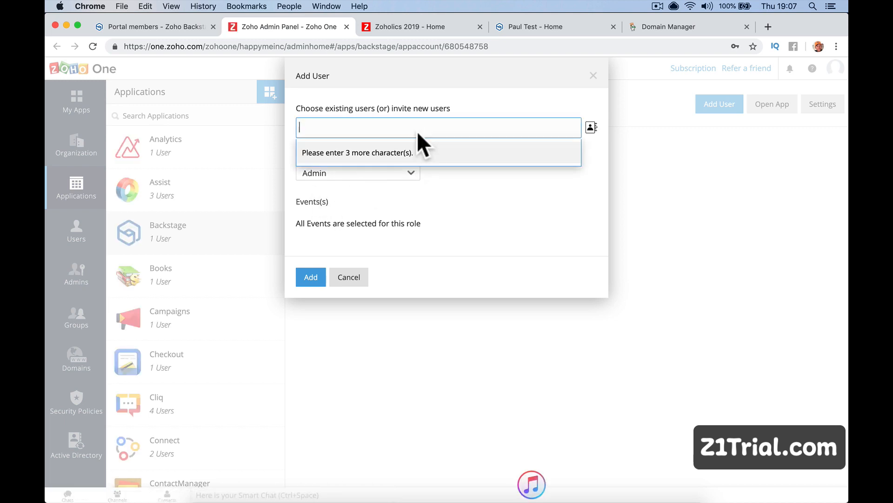
{"action": "type", "text": "sara"}
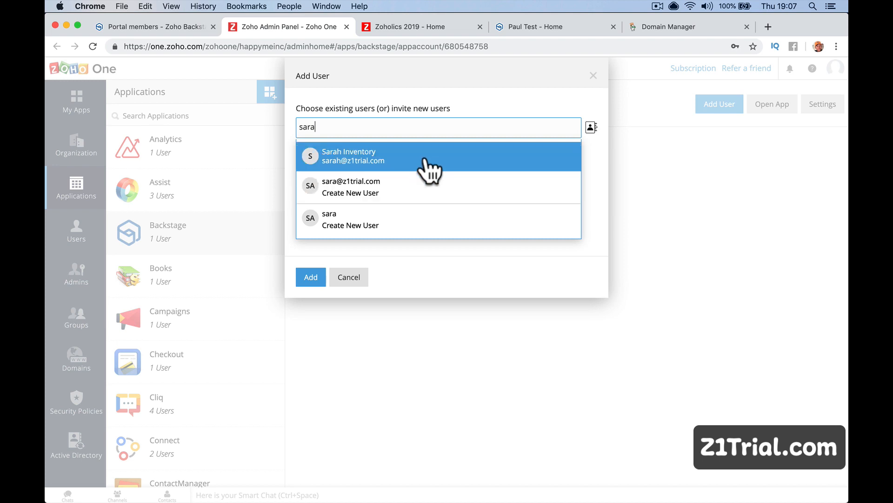
{"action": "left_click", "coordinate": [431, 167]}
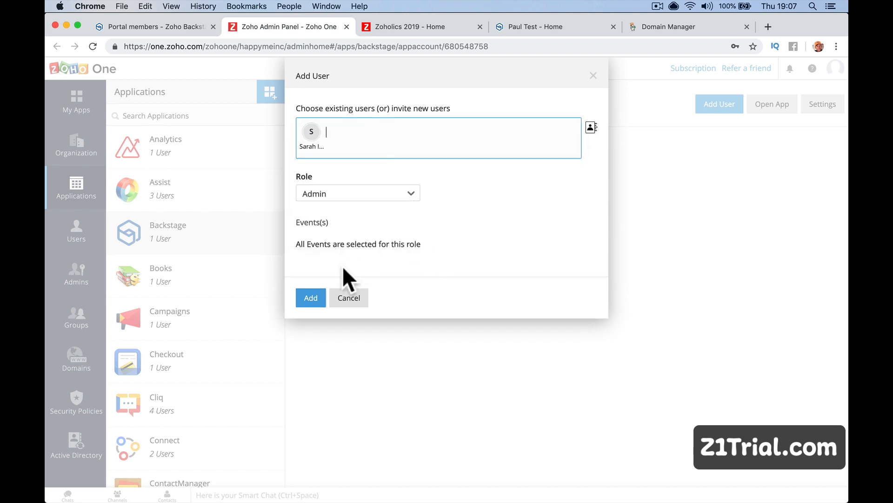
{"action": "left_click", "coordinate": [308, 297]}
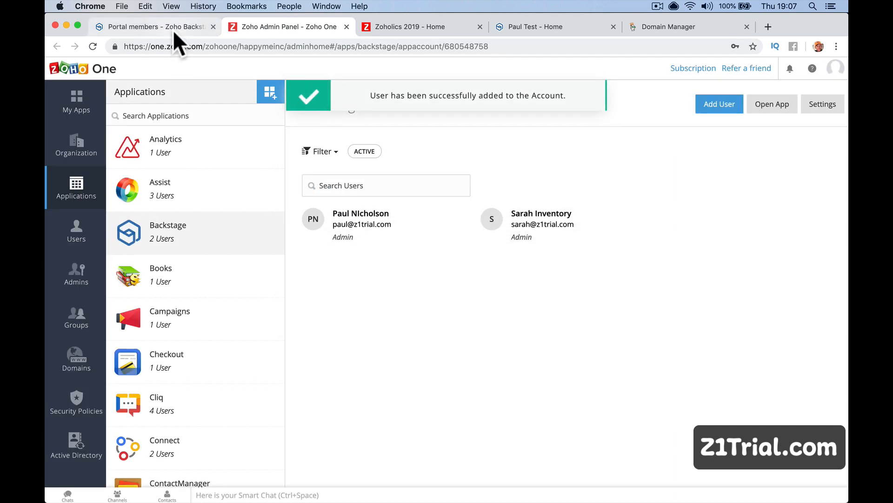
{"action": "left_click", "coordinate": [152, 25]}
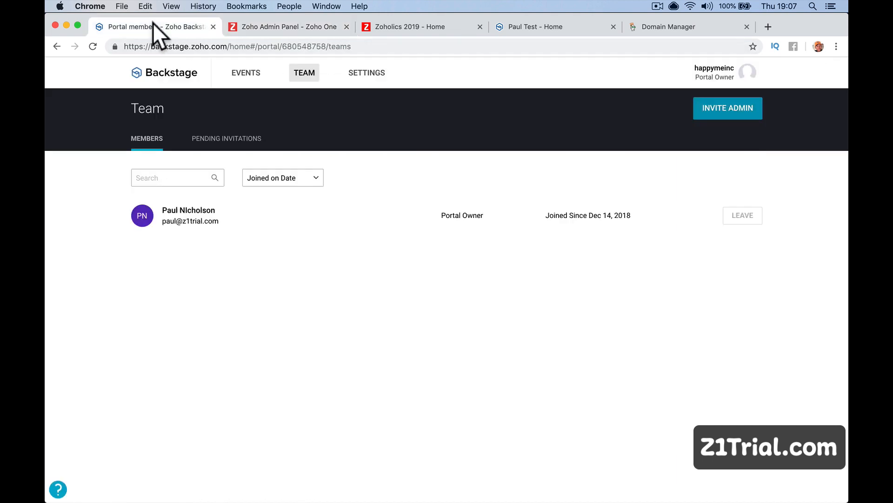
Reload the team list to see the new admin, close the Zoho One admin tab, and open Settings.
{"action": "left_click", "coordinate": [92, 47]}
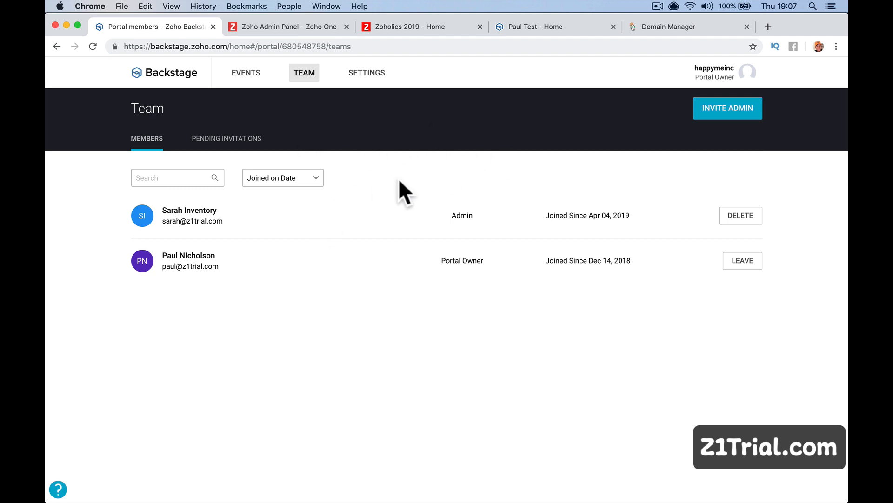
{"action": "left_click", "coordinate": [284, 27]}
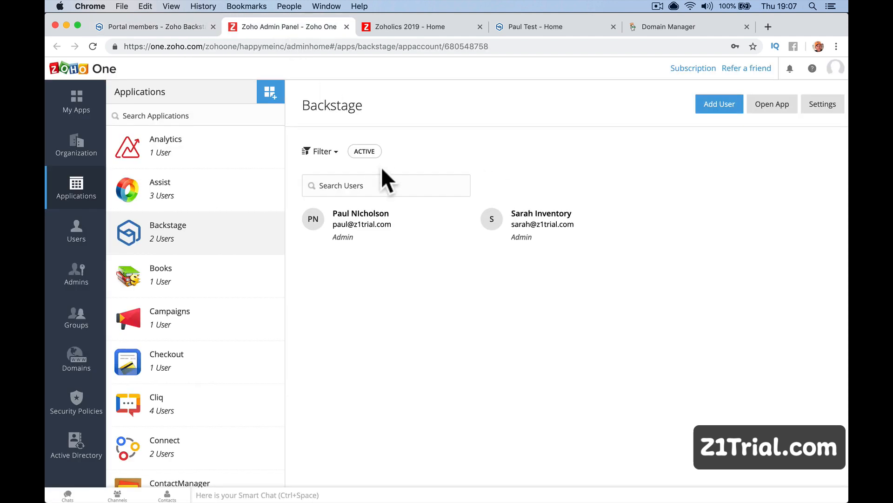
{"action": "left_click", "coordinate": [724, 107]}
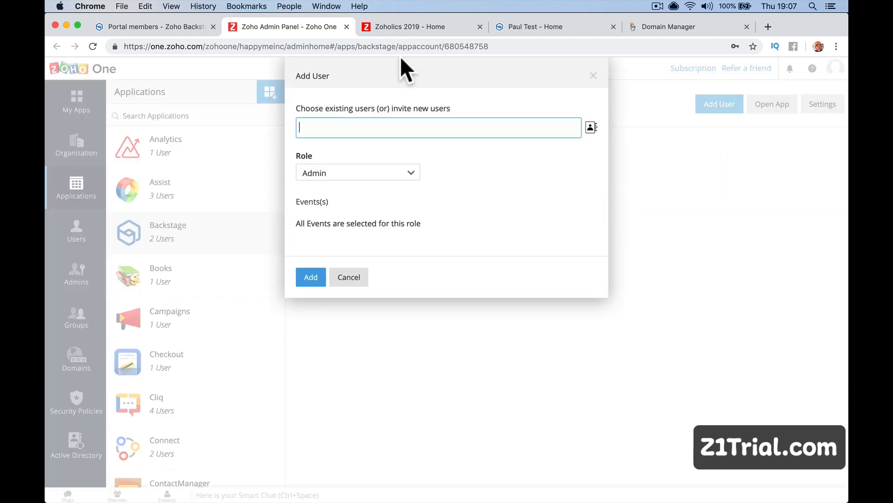
{"action": "left_click", "coordinate": [347, 26]}
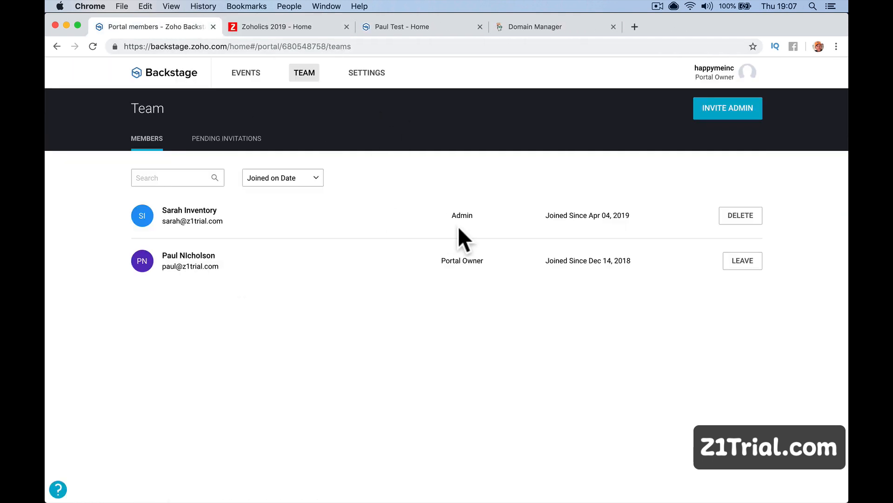
{"action": "left_click", "coordinate": [367, 77]}
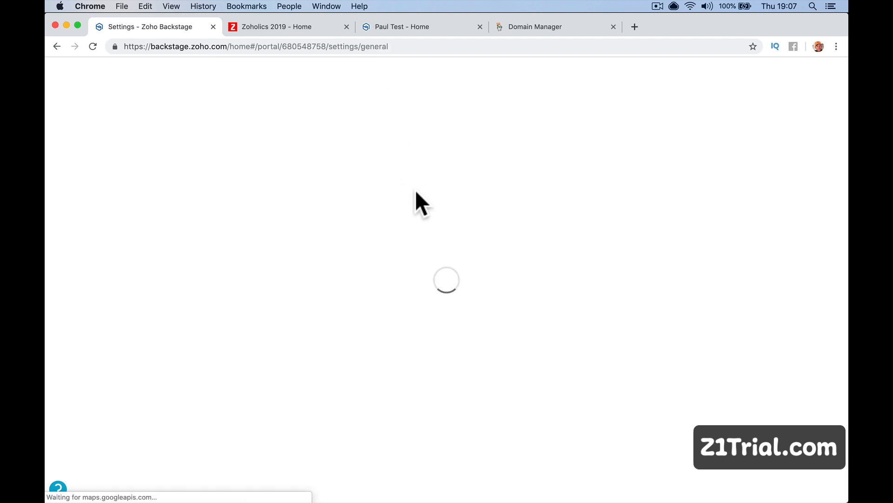
Name the portal 'Happy-Me Events' with organization 'Happy-Me Ltd.'.
{"action": "scroll", "coordinate": [391, 293], "scroll_direction": "down", "scroll_amount": 1}
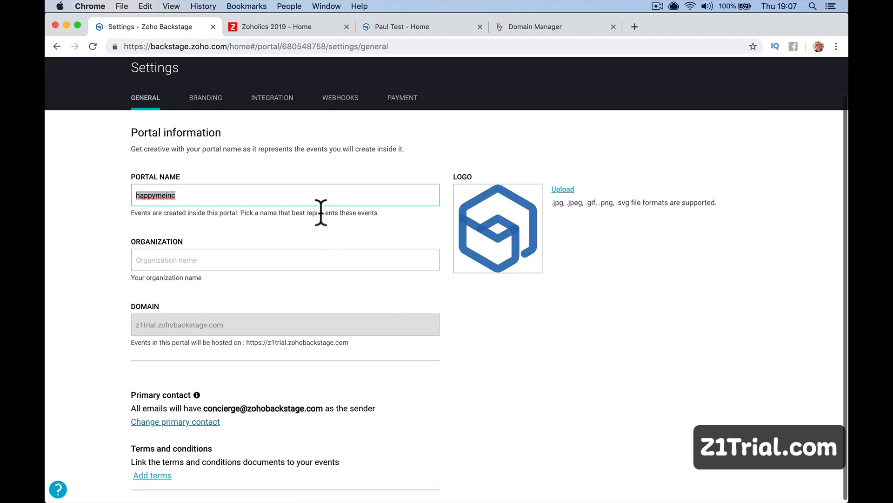
{"action": "type", "text": "Happy-"}
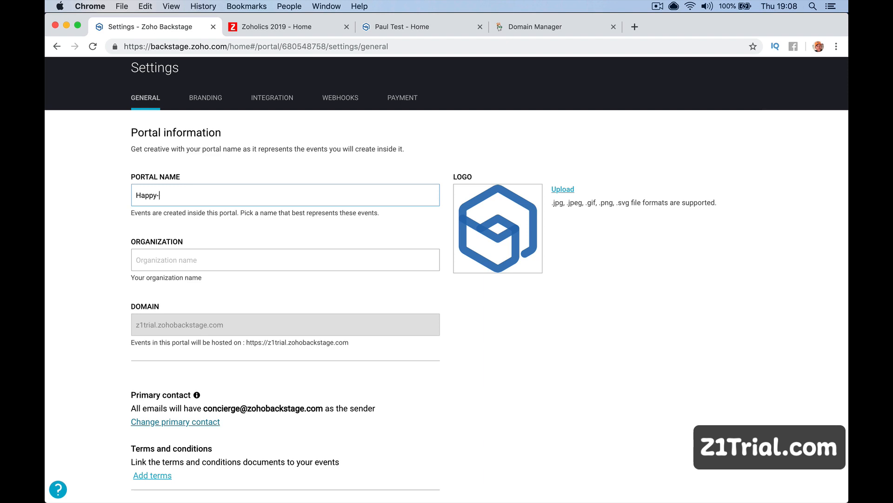
{"action": "type", "text": "Me Events"}
{"action": "key", "text": "Tab"}
{"action": "type", "text": "Hap"}
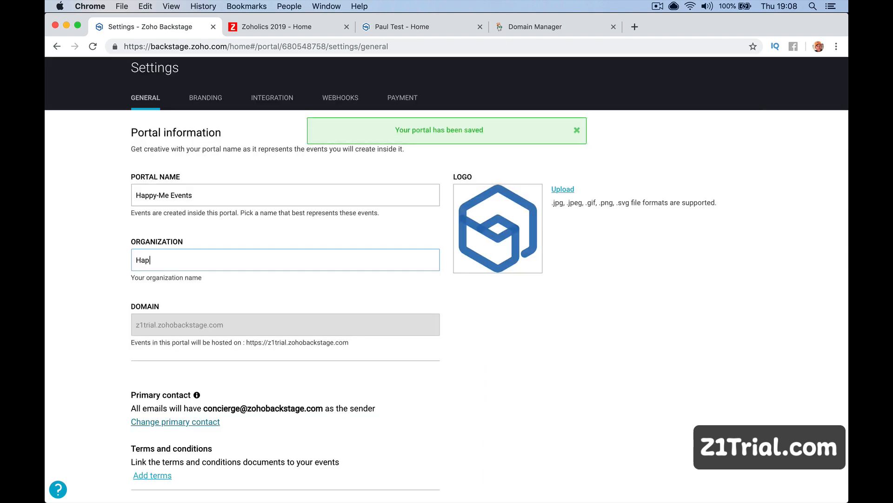
{"action": "type", "text": "py-Me Ltd."}
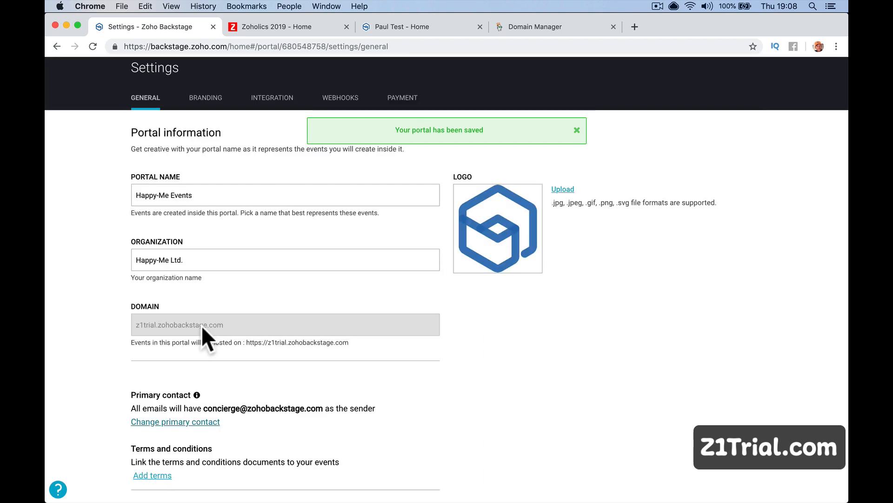
Copy the portal's domain and open a blank new browser tab.
{"action": "left_click_drag", "start_coordinate": [131, 321], "coordinate": [227, 323]}
{"action": "right_click", "coordinate": [227, 323]}
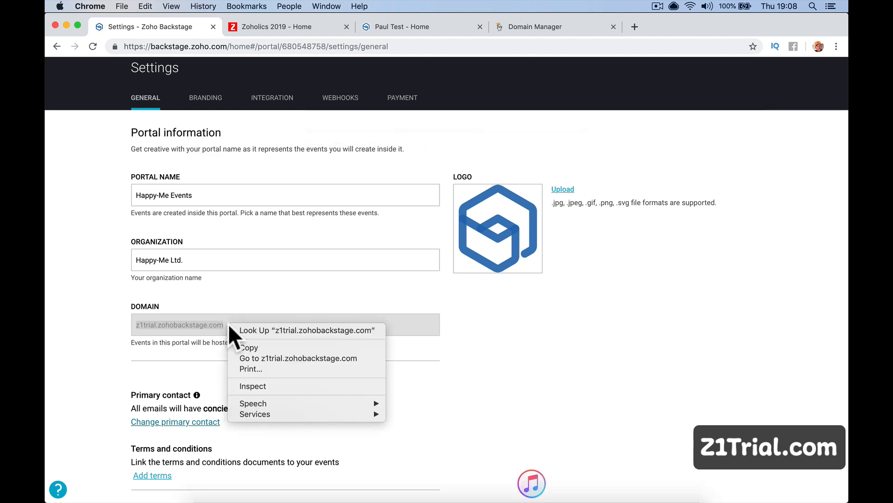
{"action": "left_click", "coordinate": [254, 346]}
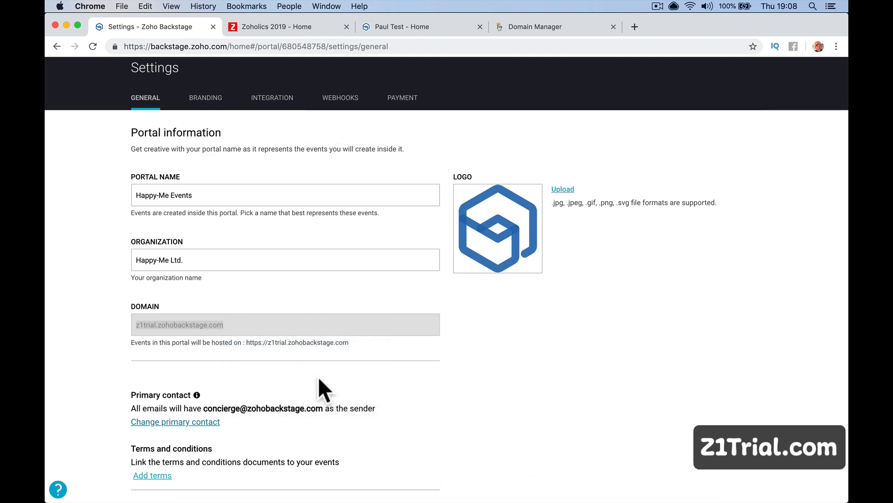
{"action": "left_click", "coordinate": [635, 26]}
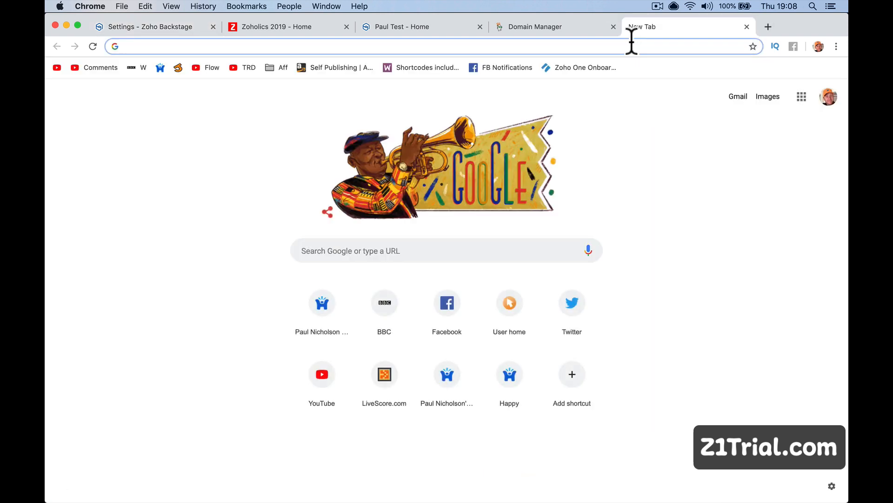
Load z1trial.zohobackstage.com to view the empty Happy-Me Ltd. public site, then return to Settings.
{"action": "key", "text": "super+v"}
{"action": "key", "text": "Return"}
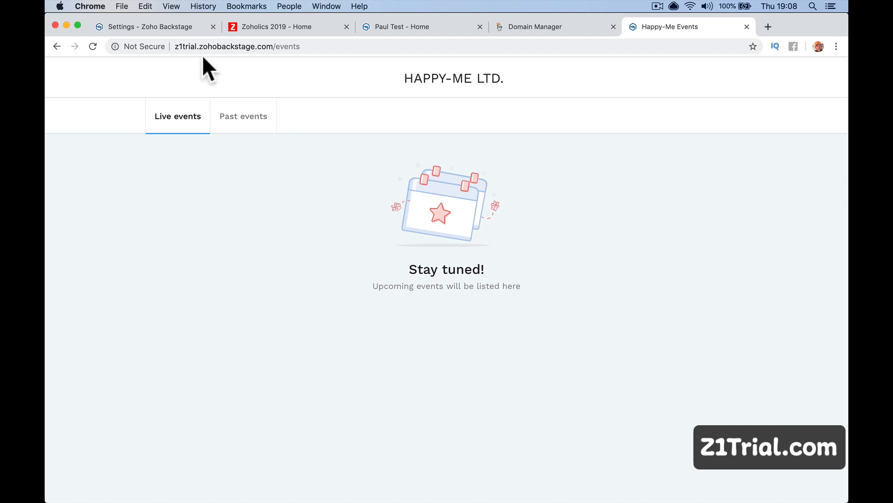
{"action": "double_click", "coordinate": [176, 47]}
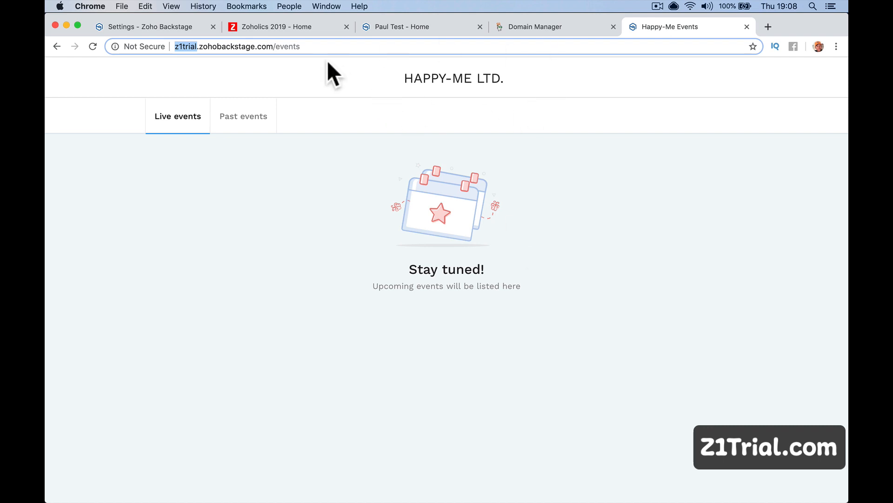
{"action": "left_click", "coordinate": [288, 26]}
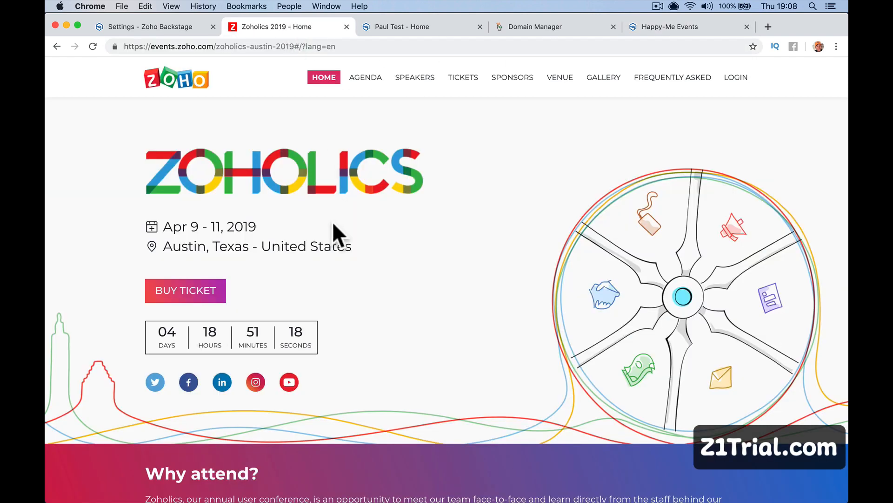
{"action": "left_click", "coordinate": [177, 30]}
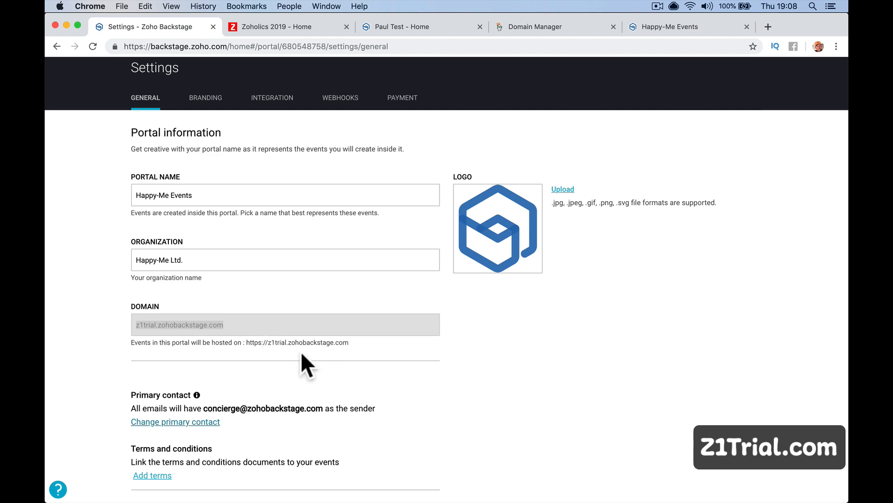
Under Branding, enter events.z1trial.com as the custom domain and copy the CNAME target value.
{"action": "scroll", "coordinate": [323, 355], "scroll_direction": "down", "scroll_amount": 1}
{"action": "scroll", "coordinate": [323, 355], "scroll_direction": "up", "scroll_amount": 1}
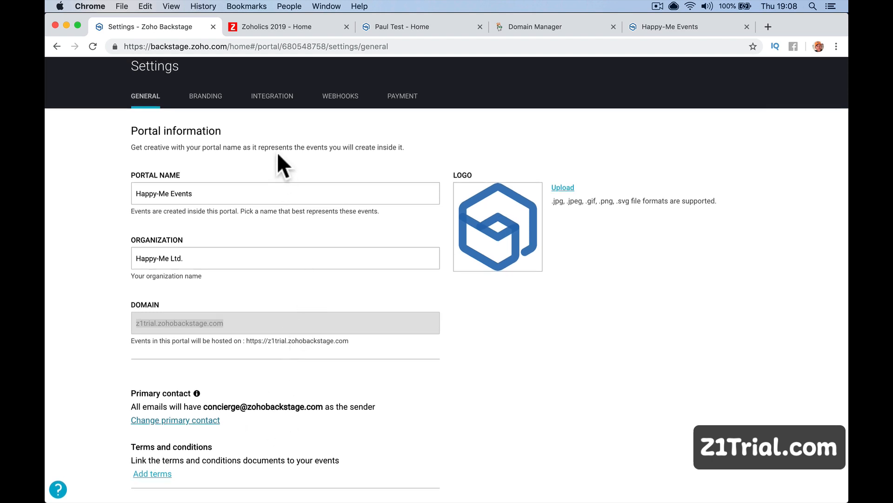
{"action": "left_click", "coordinate": [205, 97]}
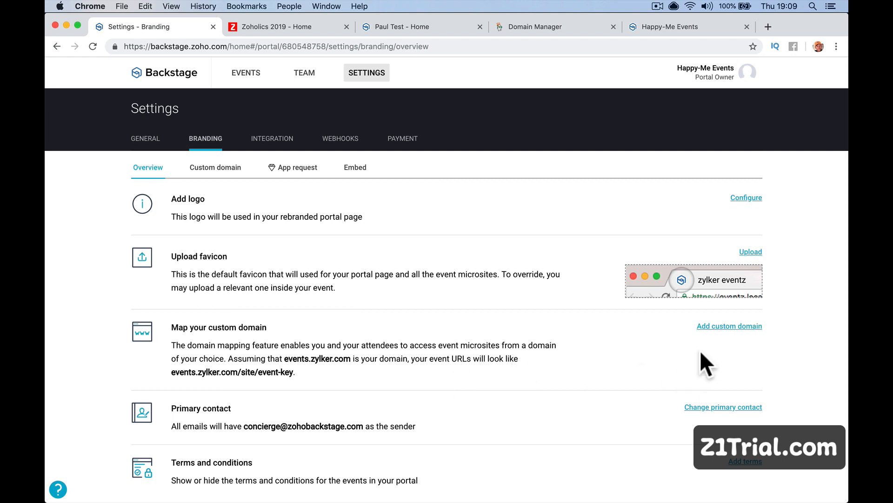
{"action": "left_click", "coordinate": [726, 326]}
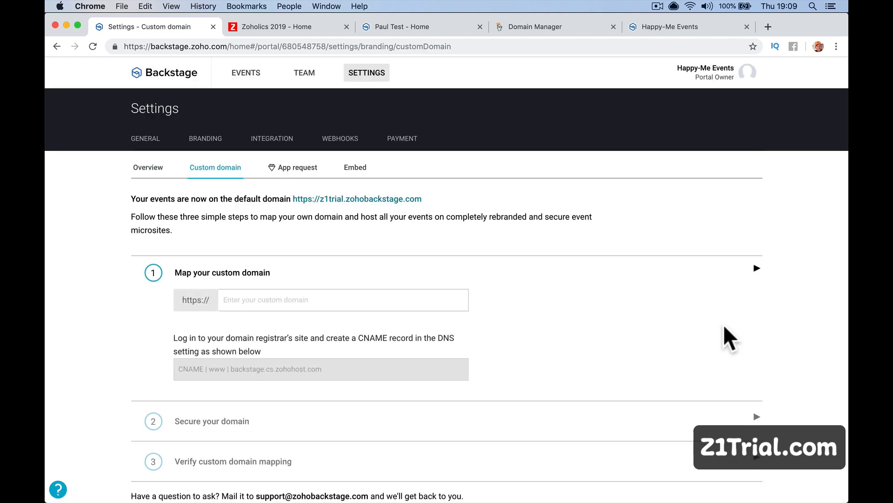
{"action": "left_click", "coordinate": [252, 301]}
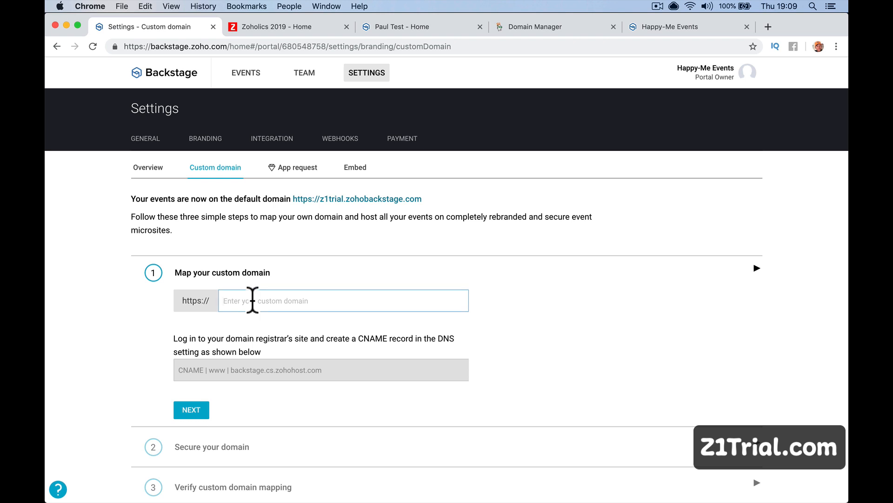
{"action": "type", "text": "events."}
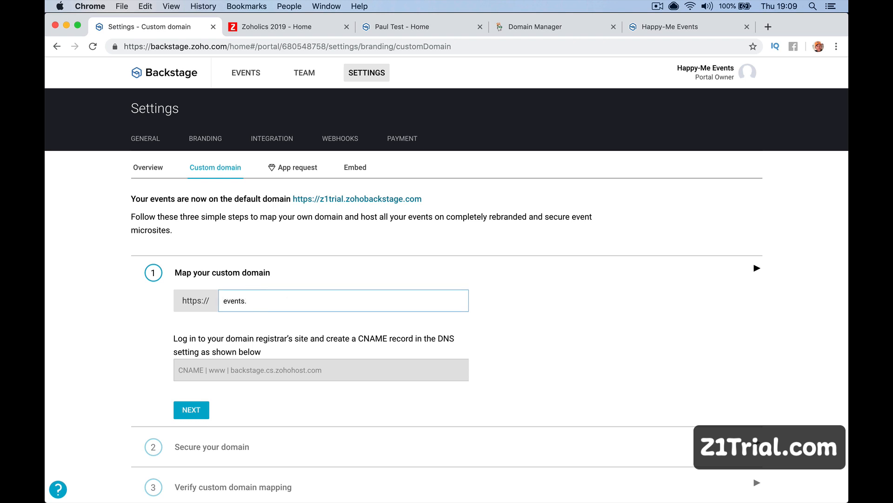
{"action": "type", "text": "z1trial.com"}
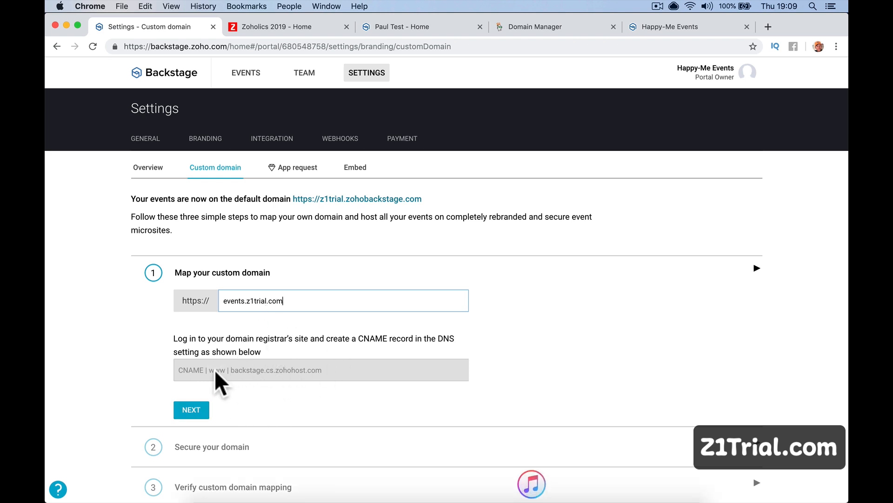
{"action": "left_click_drag", "start_coordinate": [230, 369], "coordinate": [314, 369]}
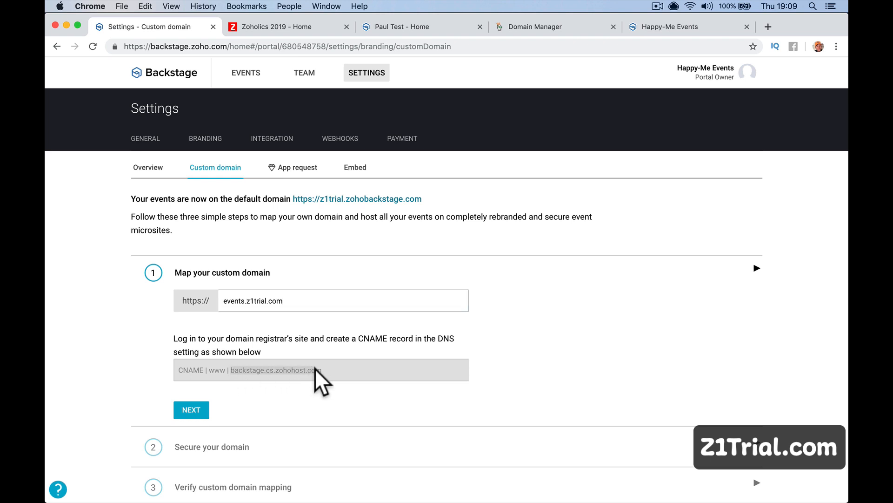
{"action": "left_click", "coordinate": [533, 28]}
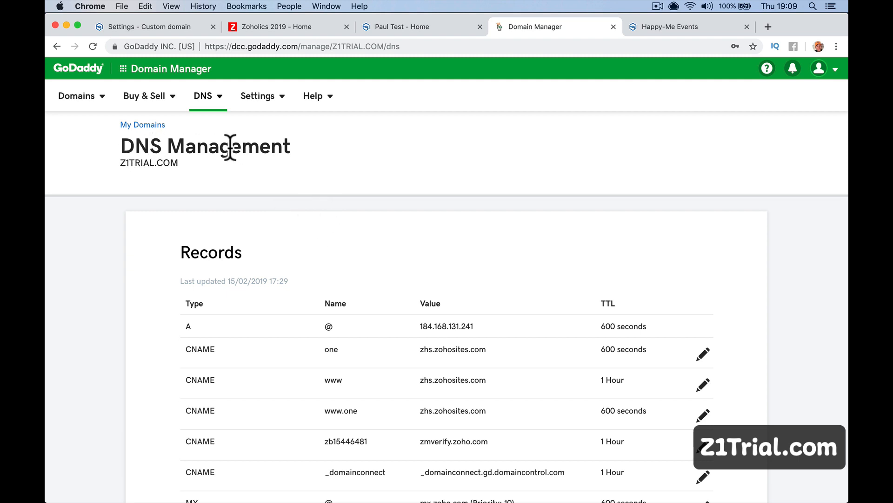
Add a CNAME record with host 'events' pointing to backstage.cs.zohohost.com.
{"action": "scroll", "coordinate": [304, 185], "scroll_direction": "down", "scroll_amount": 10}
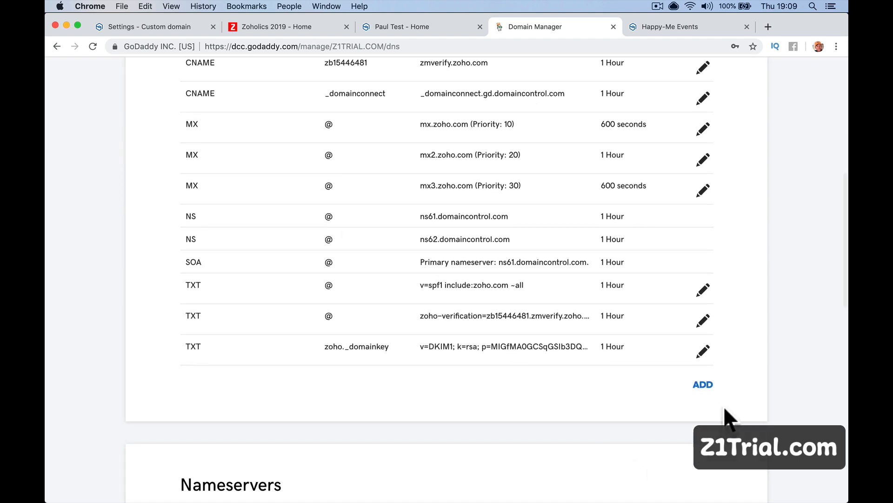
{"action": "left_click", "coordinate": [703, 385]}
{"action": "left_click", "coordinate": [317, 406]}
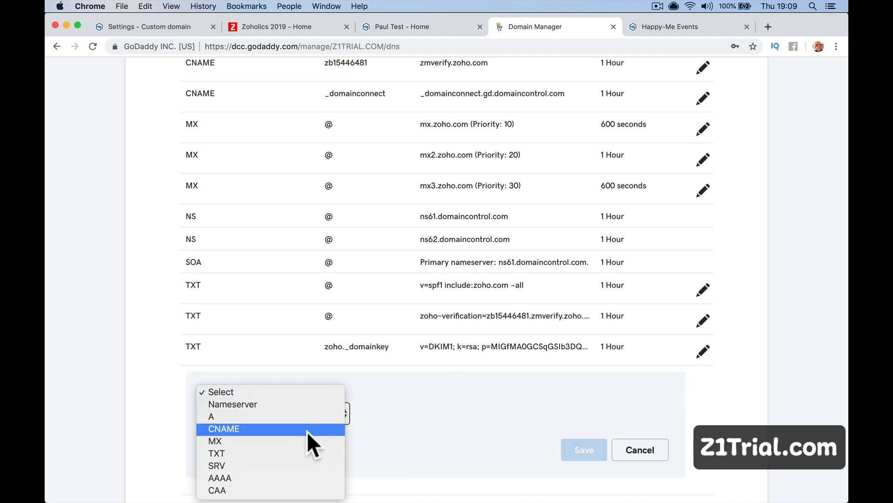
{"action": "left_click", "coordinate": [306, 429]}
{"action": "left_click", "coordinate": [380, 412]}
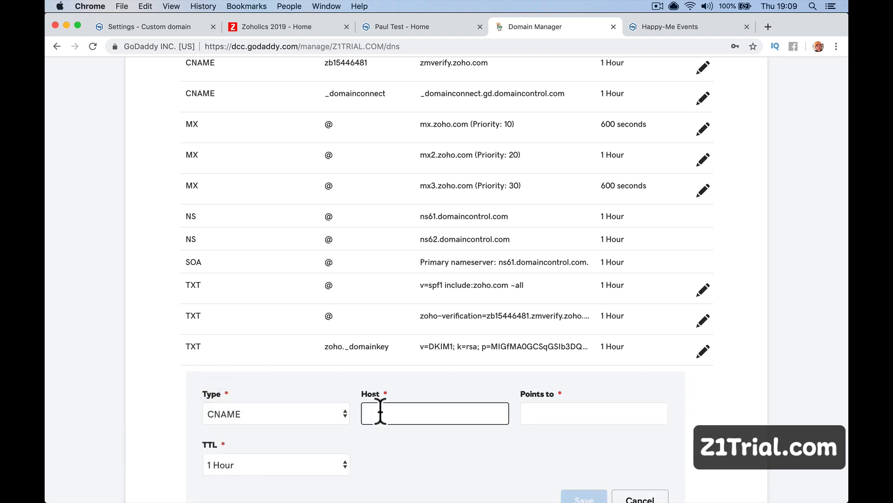
{"action": "type", "text": "events"}
{"action": "key", "text": "Tab"}
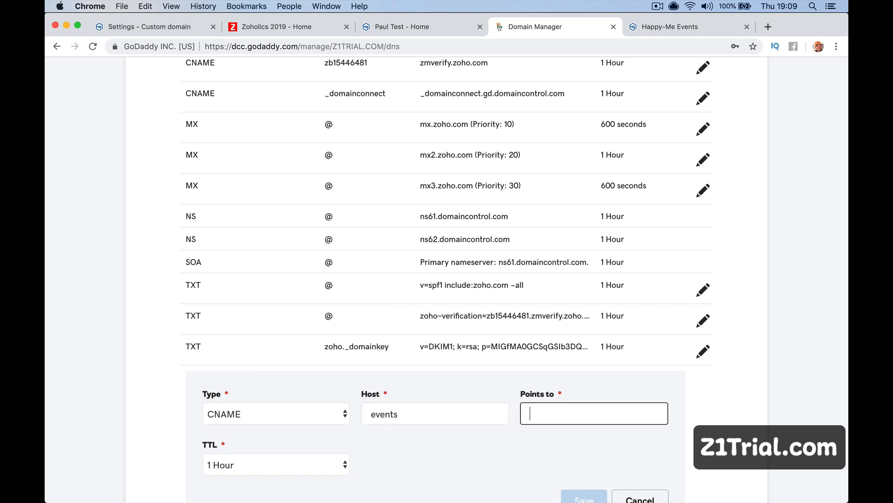
{"action": "key", "text": "super+v"}
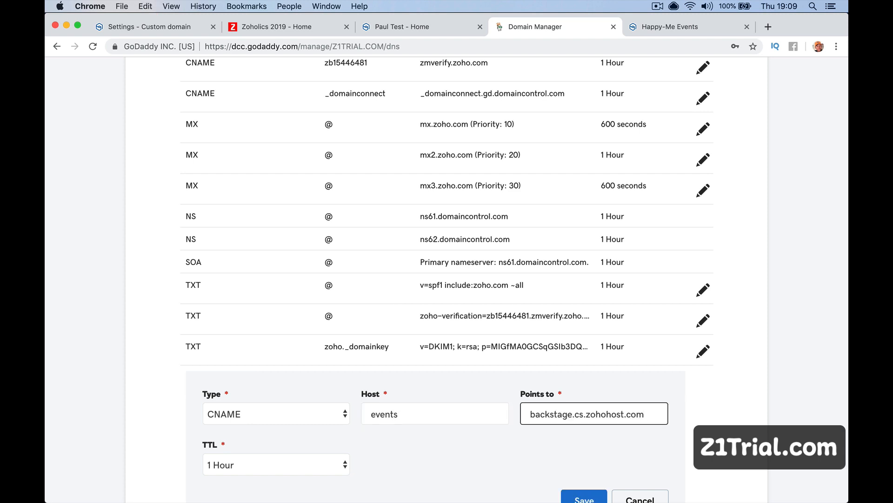
Set the record's TTL to custom 600 seconds and save it.
{"action": "left_click", "coordinate": [250, 461]}
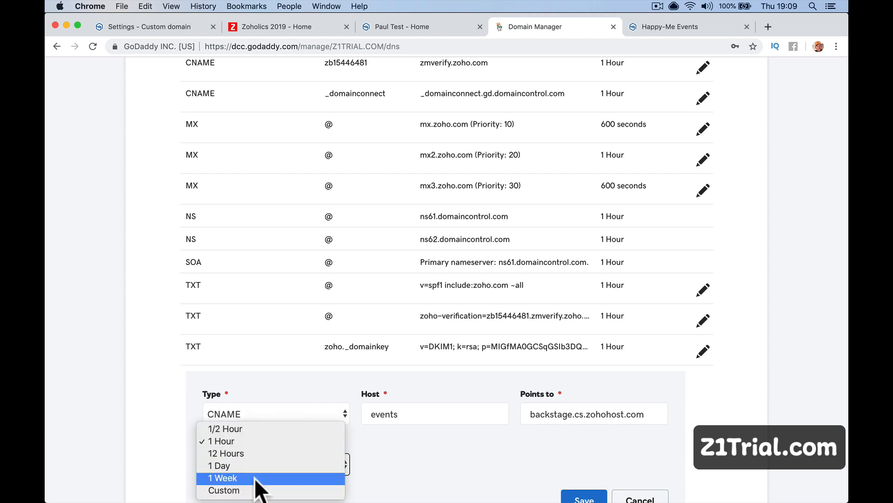
{"action": "left_click", "coordinate": [256, 490]}
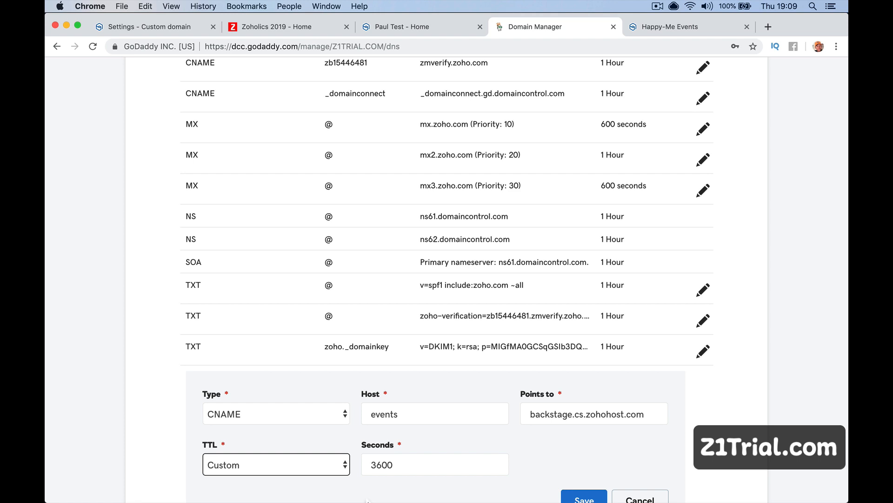
{"action": "left_click", "coordinate": [377, 464]}
{"action": "key", "text": "BackSpace"}
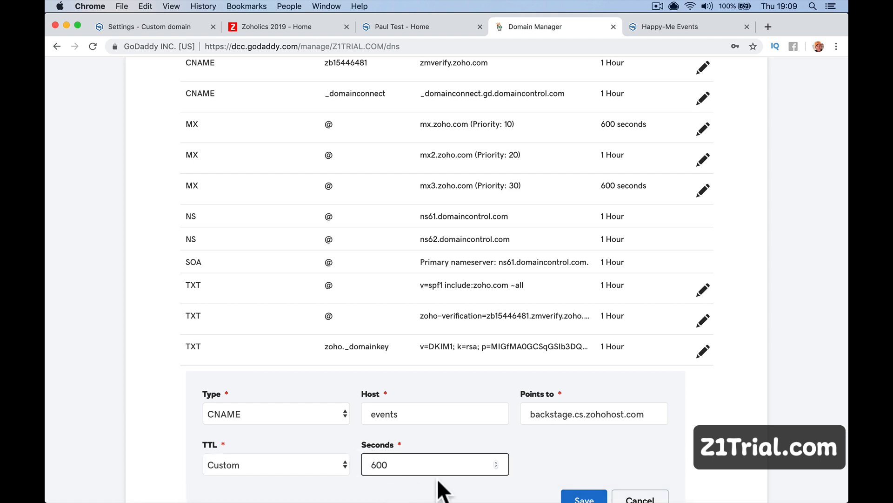
{"action": "left_click", "coordinate": [421, 412]}
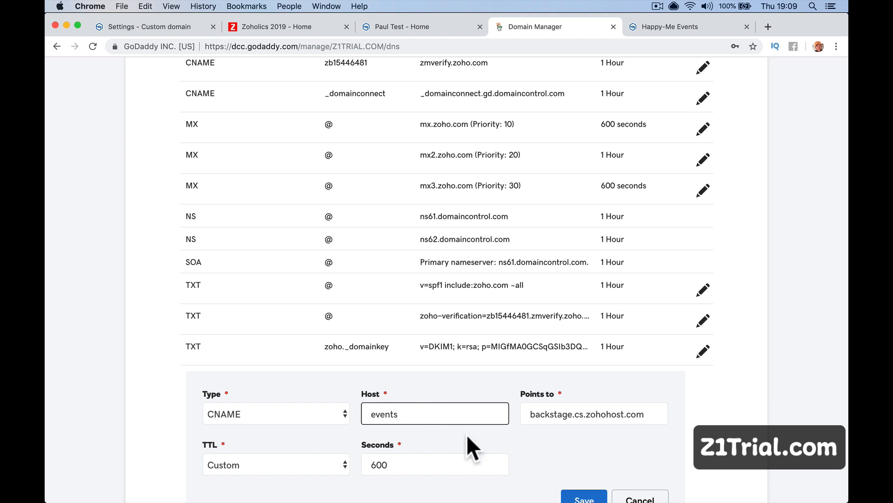
{"action": "scroll", "coordinate": [467, 434], "scroll_direction": "down", "scroll_amount": 4}
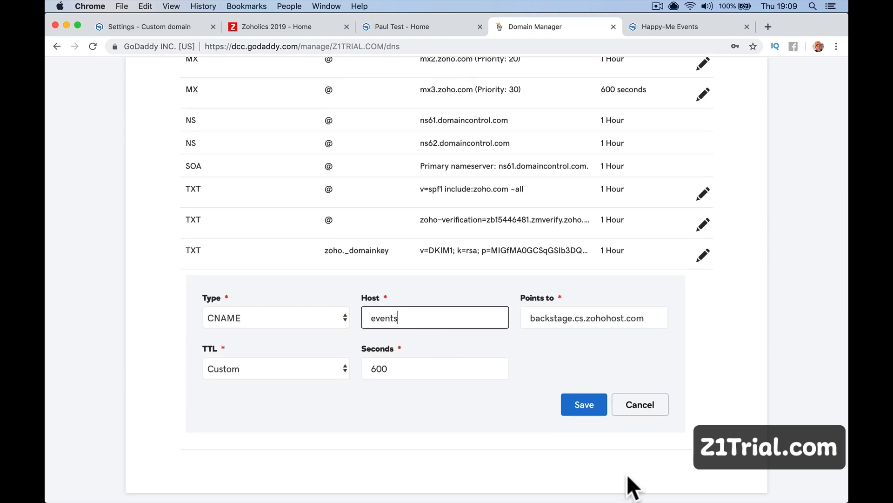
{"action": "left_click", "coordinate": [584, 404]}
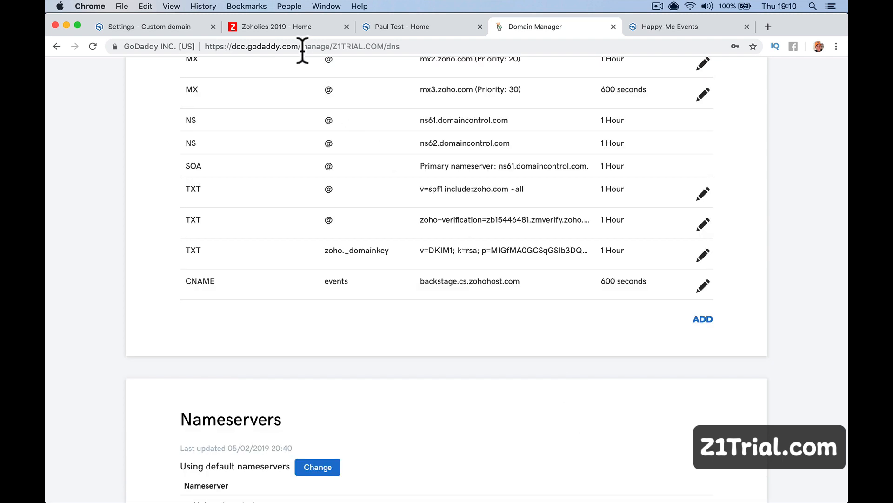
Submit events.z1trial.com as the Backstage custom domain.
{"action": "left_click", "coordinate": [190, 26]}
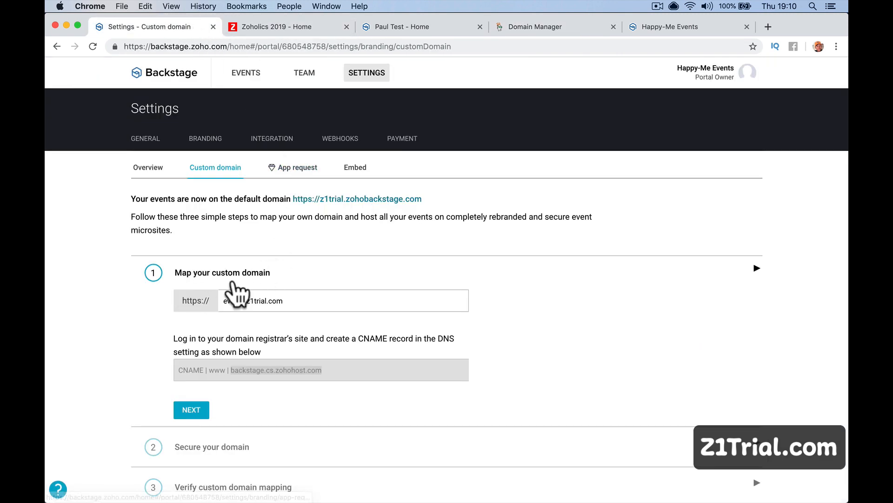
{"action": "left_click_drag", "start_coordinate": [223, 300], "coordinate": [338, 297]}
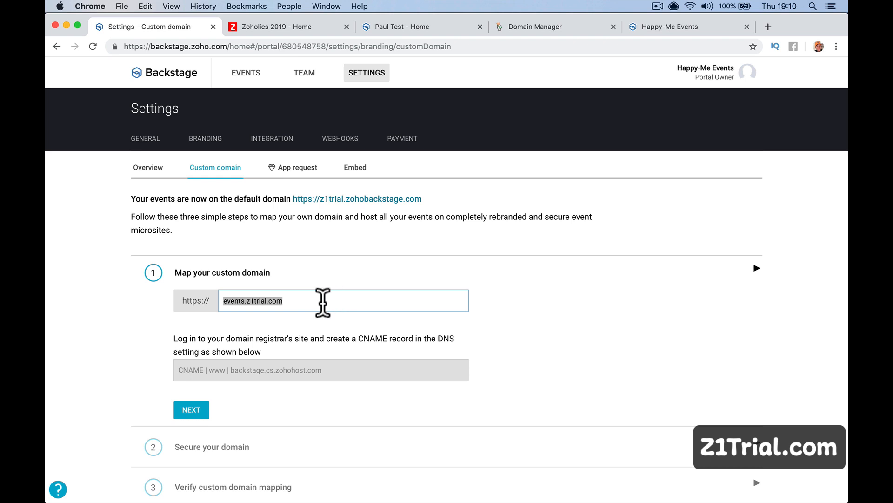
{"action": "left_click", "coordinate": [323, 301]}
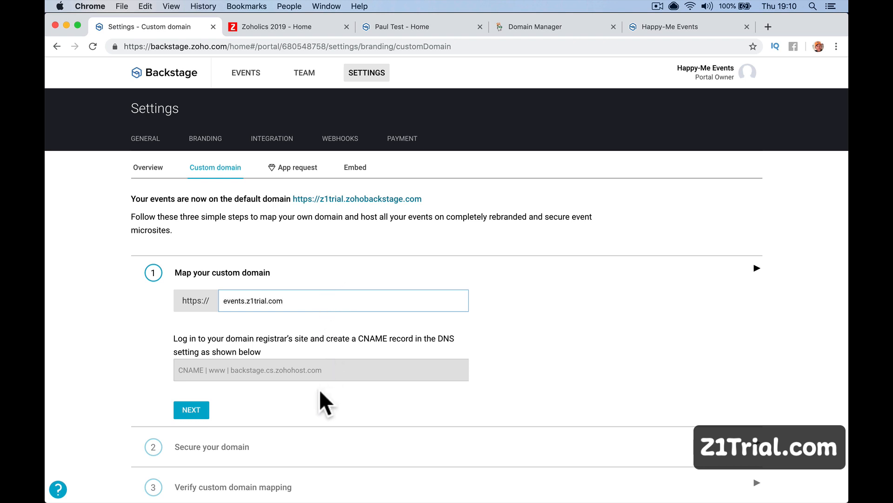
{"action": "scroll", "coordinate": [319, 389], "scroll_direction": "down", "scroll_amount": 2}
{"action": "left_click", "coordinate": [201, 367]}
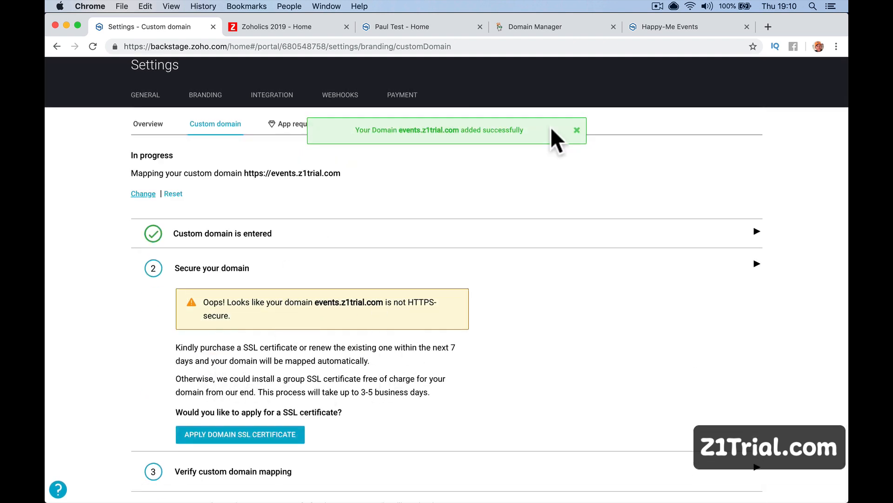
Glance at the GoDaddy DNS records, then return to the Backstage domain mapping progress.
{"action": "left_click", "coordinate": [584, 33]}
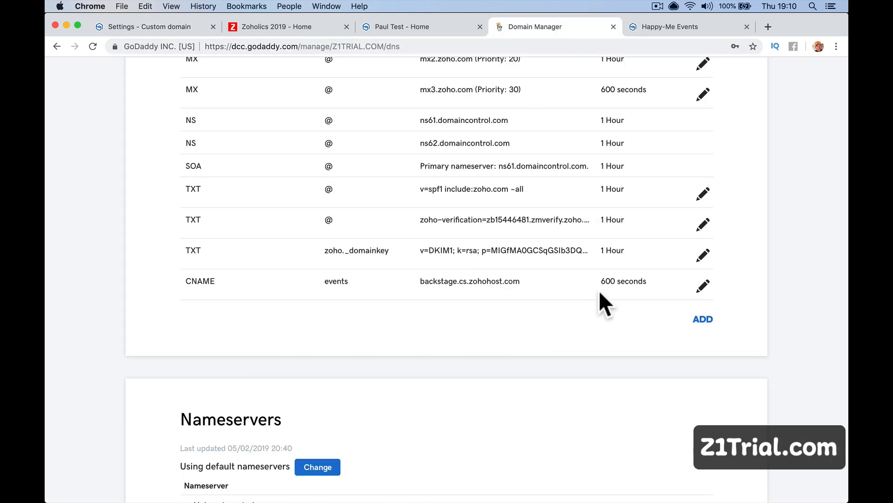
{"action": "left_click", "coordinate": [158, 26]}
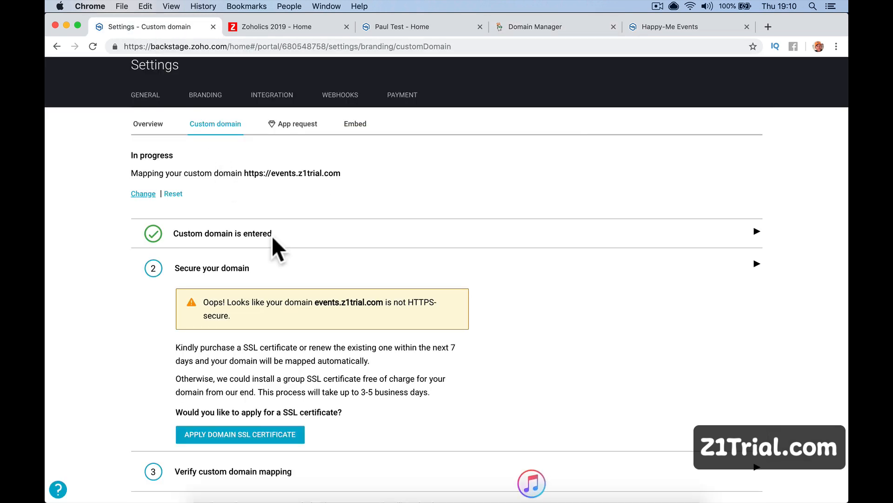
{"action": "scroll", "coordinate": [289, 289], "scroll_direction": "down", "scroll_amount": 1}
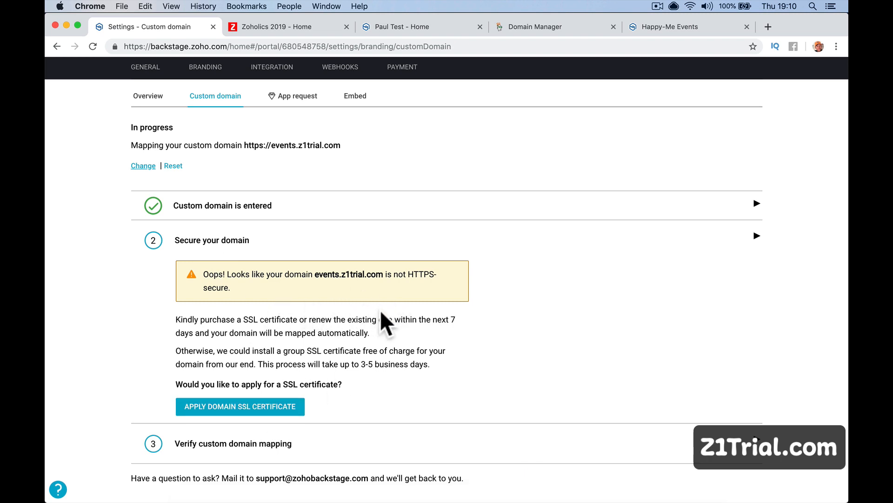
{"action": "left_click_drag", "start_coordinate": [121, 45], "coordinate": [145, 44]}
Apply a free SSL certificate for events.z1trial.com, then switch to GoDaddy's DNS records.
{"action": "left_click", "coordinate": [146, 43]}
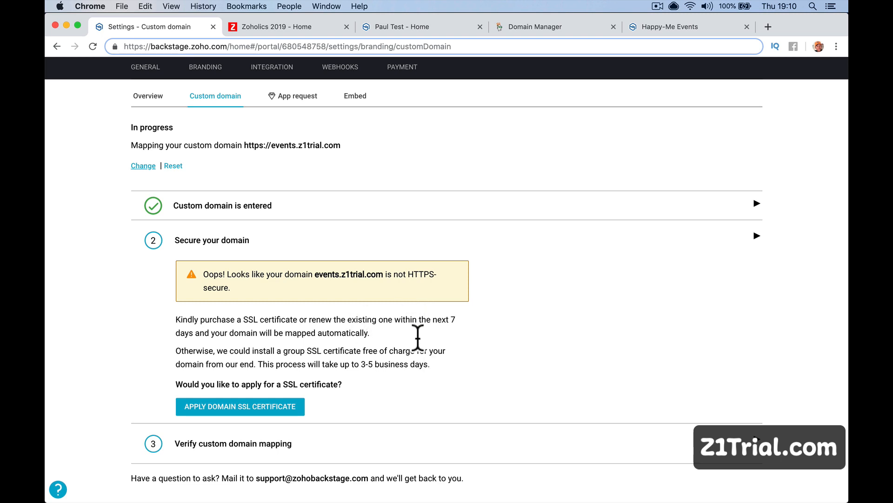
{"action": "left_click", "coordinate": [274, 409]}
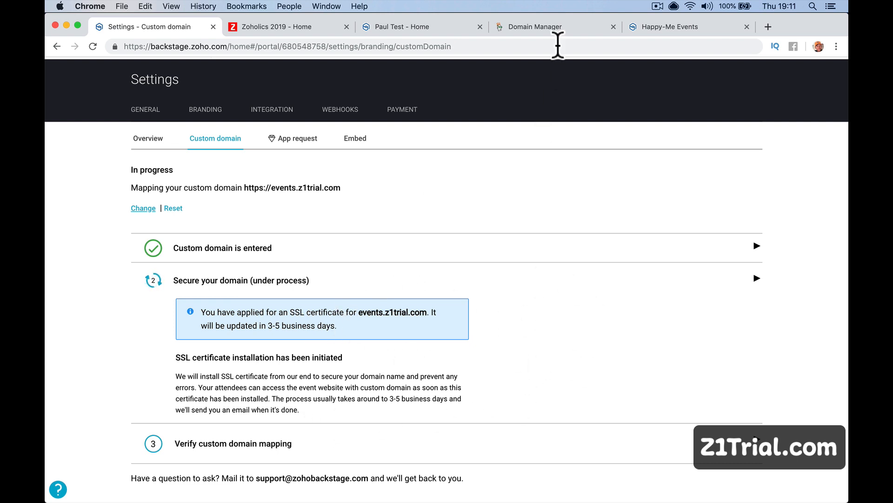
{"action": "left_click", "coordinate": [563, 27]}
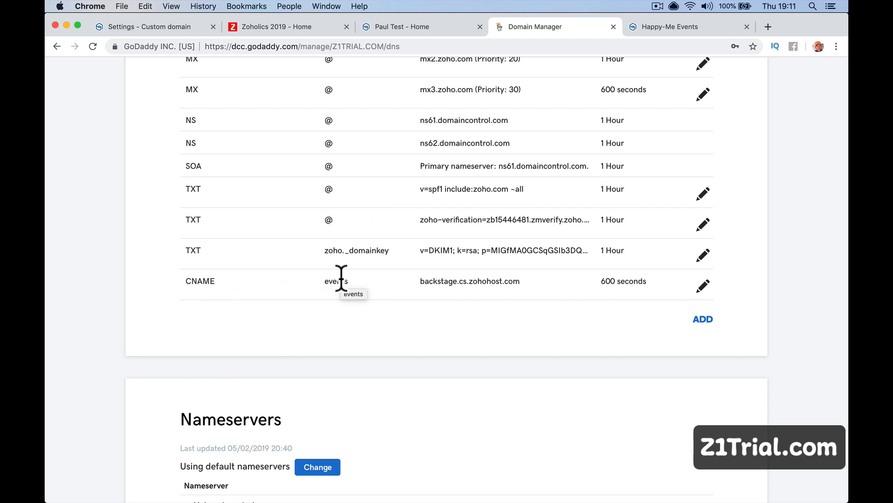
Check the events CNAME in GoDaddy's DNS list, then return to Backstage's custom domain settings.
{"action": "scroll", "coordinate": [247, 266], "scroll_direction": "up", "scroll_amount": 5}
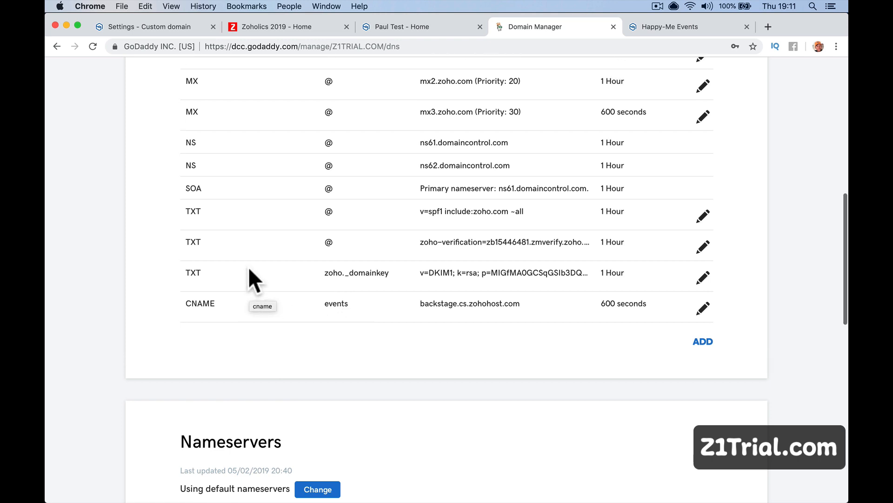
{"action": "scroll", "coordinate": [318, 353], "scroll_direction": "down", "scroll_amount": 10}
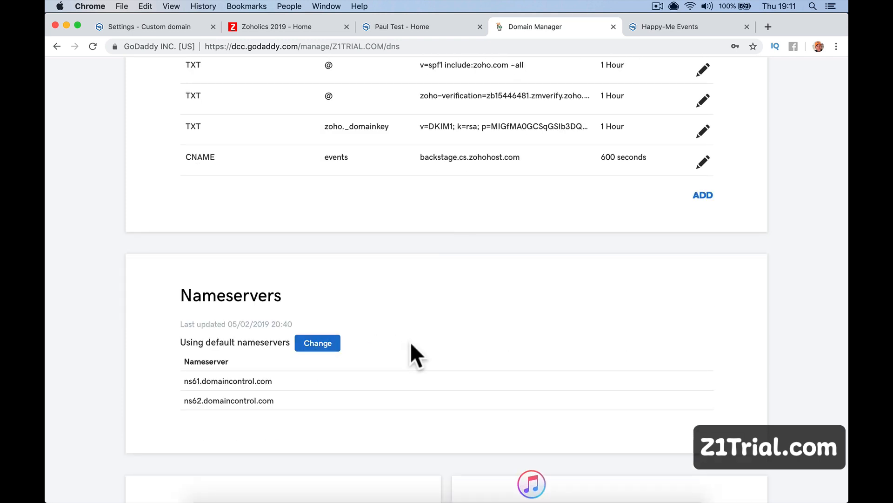
{"action": "left_click", "coordinate": [166, 21]}
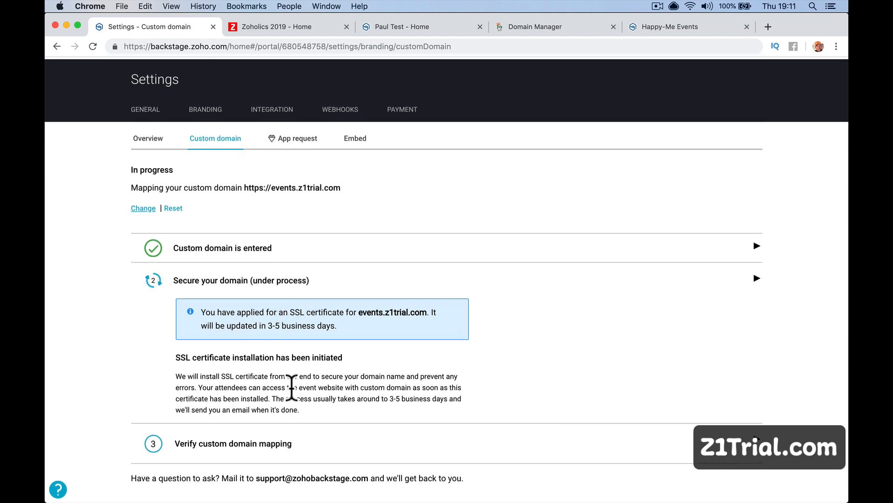
Try verifying the events.z1trial.com mapping, dismiss the failure banner, and open App request settings.
{"action": "left_click", "coordinate": [289, 446]}
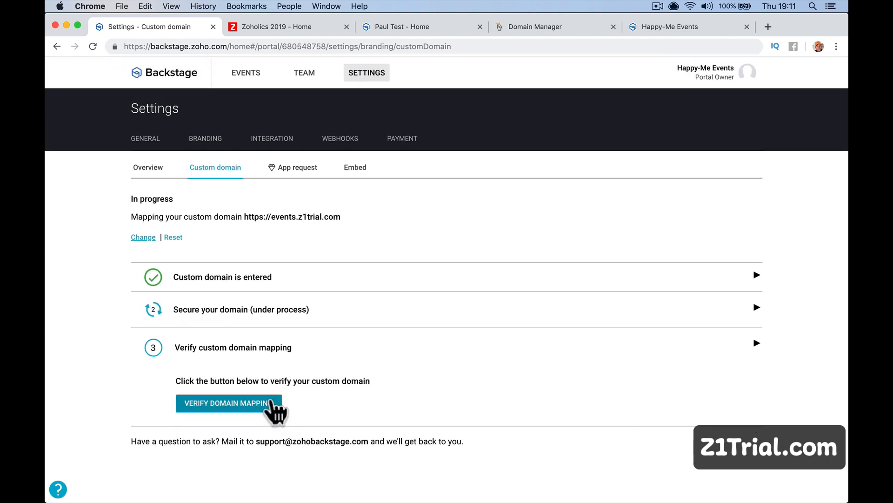
{"action": "left_click", "coordinate": [272, 406]}
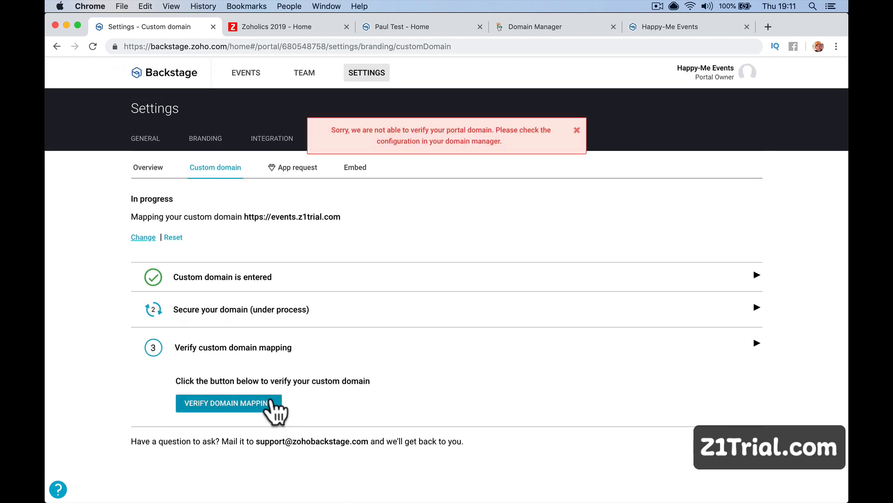
{"action": "left_click", "coordinate": [577, 131]}
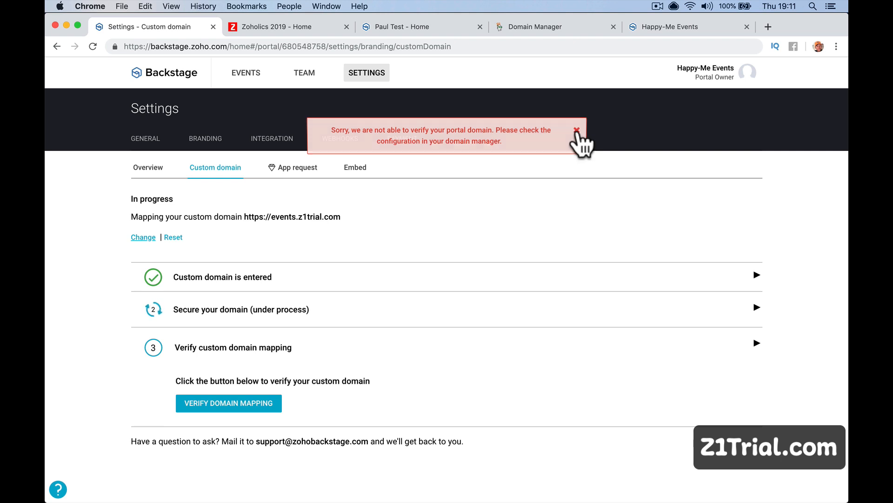
{"action": "left_click", "coordinate": [288, 169]}
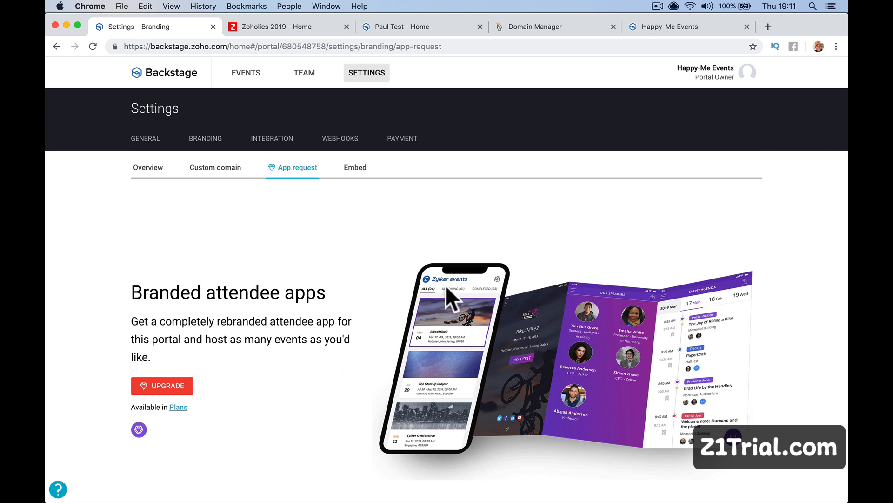
Preview the April 2019 full-calendar widget and copy its iframe embed code.
{"action": "scroll", "coordinate": [347, 351], "scroll_direction": "down", "scroll_amount": 3}
{"action": "scroll", "coordinate": [348, 351], "scroll_direction": "up", "scroll_amount": 3}
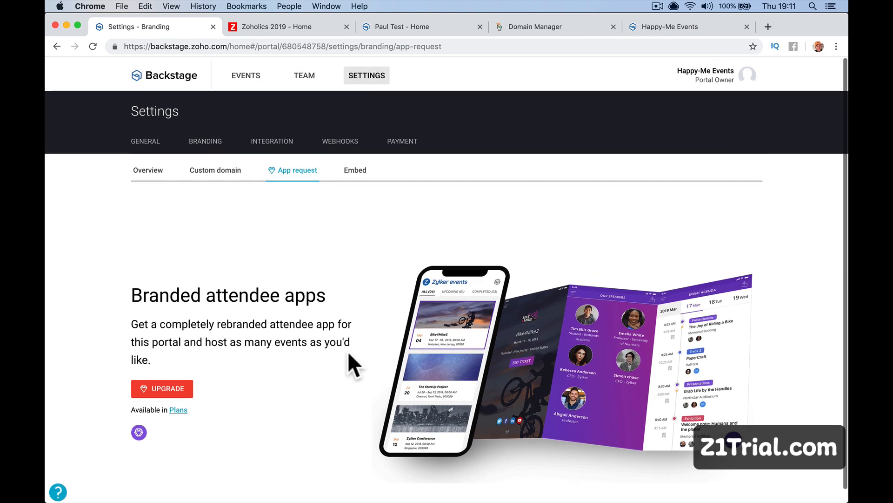
{"action": "left_click", "coordinate": [355, 167]}
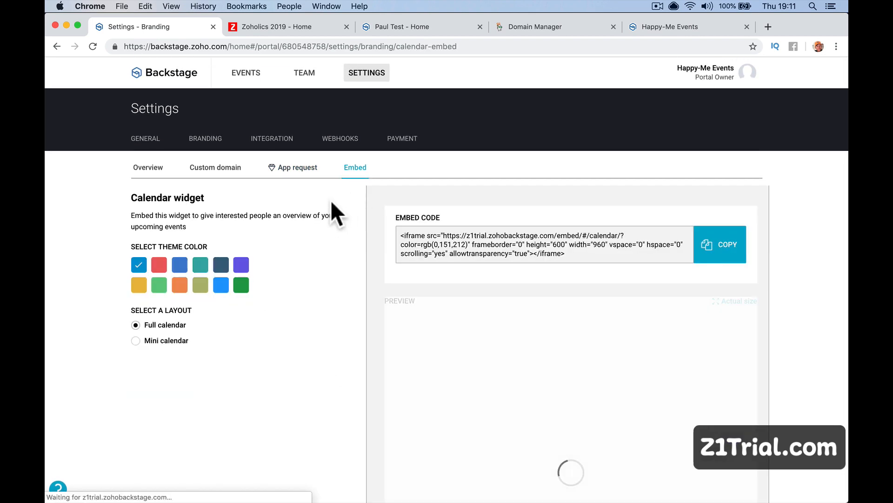
{"action": "scroll", "coordinate": [610, 354], "scroll_direction": "down", "scroll_amount": 2}
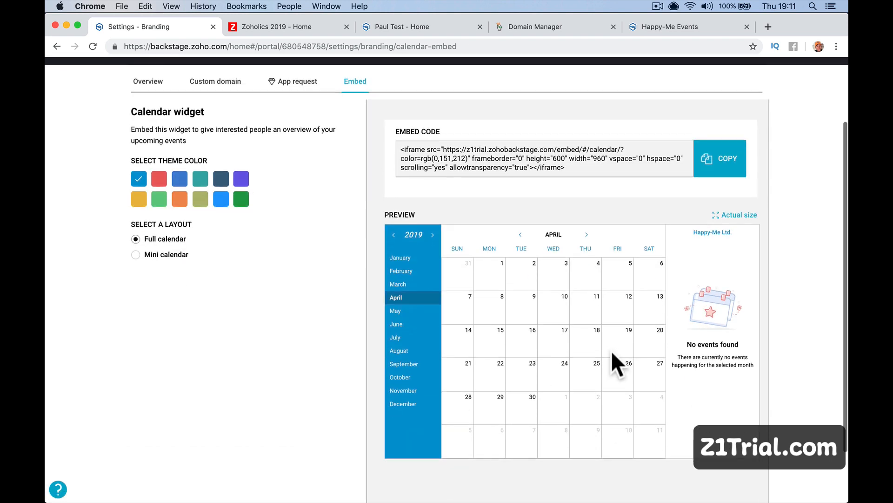
{"action": "scroll", "coordinate": [626, 170], "scroll_direction": "up", "scroll_amount": 1}
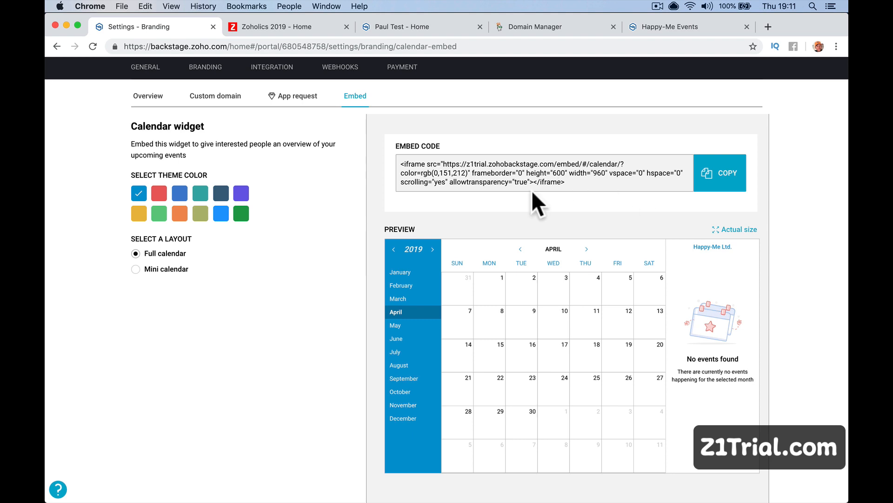
{"action": "scroll", "coordinate": [339, 203], "scroll_direction": "up", "scroll_amount": 3}
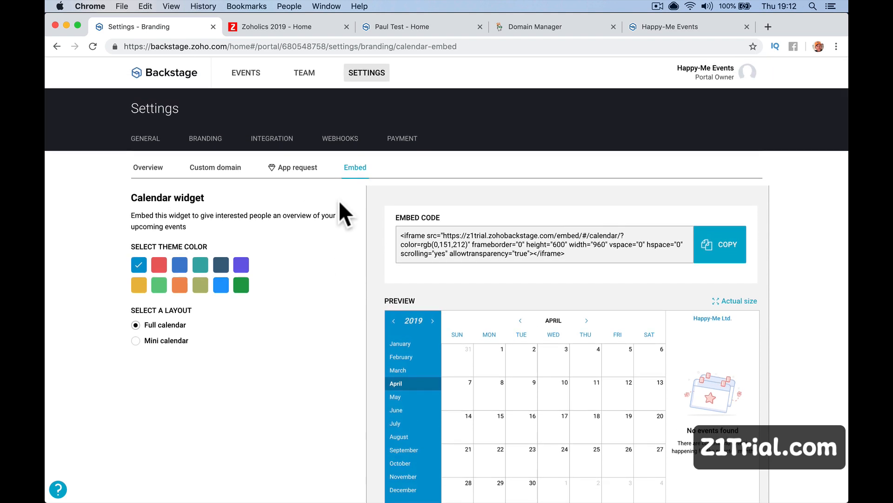
{"action": "left_click", "coordinate": [710, 261]}
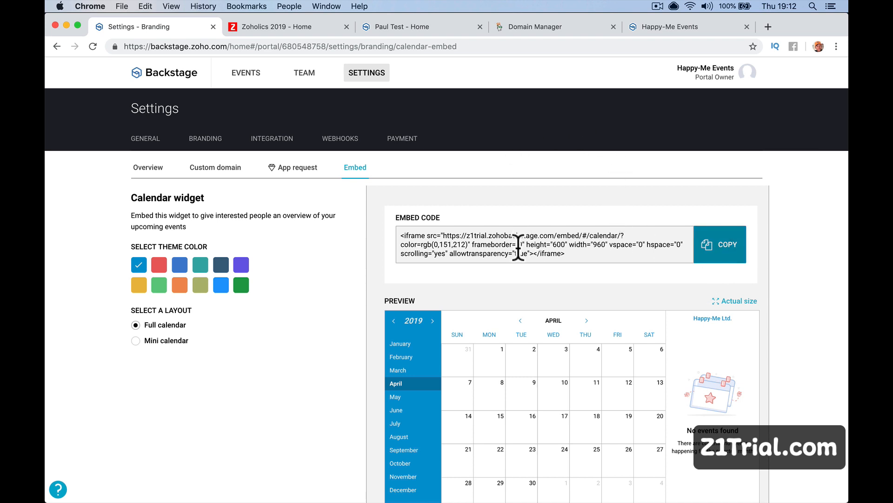
{"action": "scroll", "coordinate": [460, 235], "scroll_direction": "up", "scroll_amount": 1}
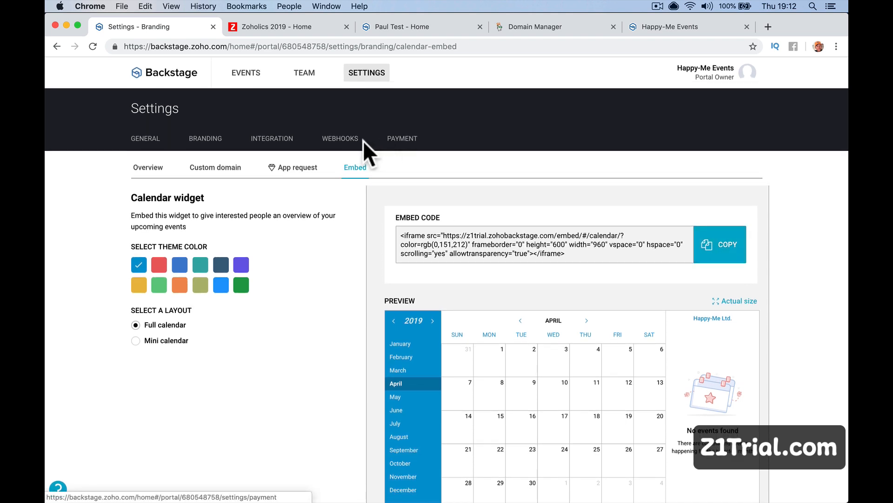
Look over the Payment, Webhooks and Integration settings, then start configuring the portal logo from Branding.
{"action": "left_click", "coordinate": [366, 142]}
{"action": "left_click", "coordinate": [345, 143]}
{"action": "left_click", "coordinate": [279, 142]}
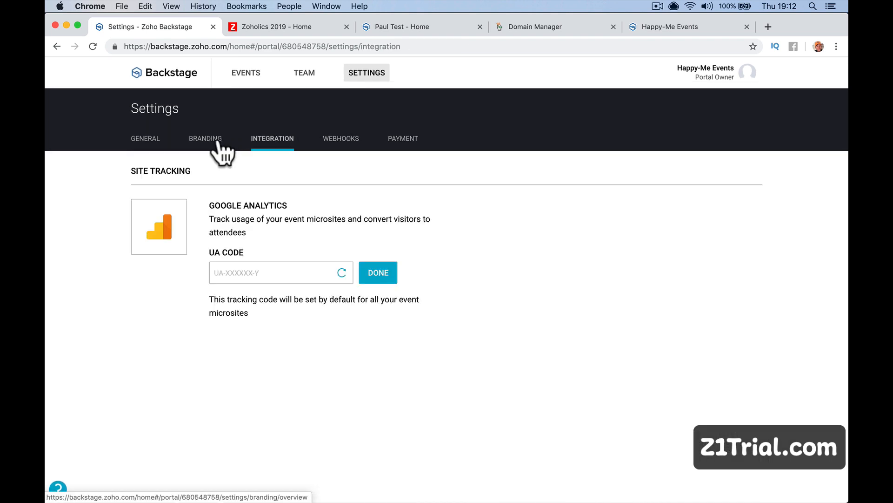
{"action": "left_click", "coordinate": [201, 146]}
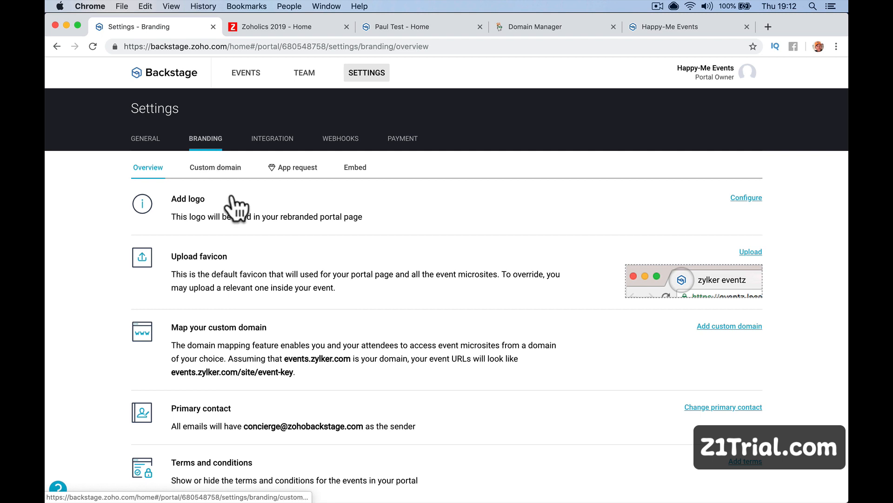
{"action": "left_click", "coordinate": [748, 198]}
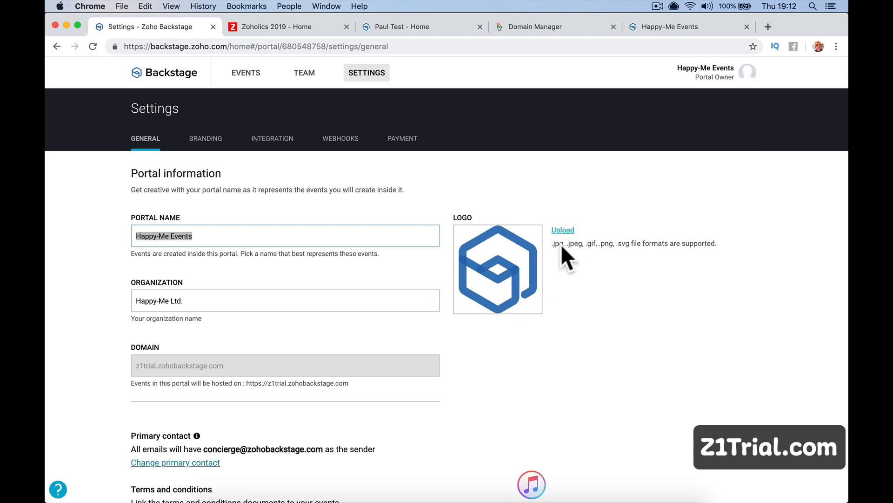
Upload the 'The Buck Stops Here' jpg from Downloads as the new portal logo.
{"action": "left_click", "coordinate": [567, 230]}
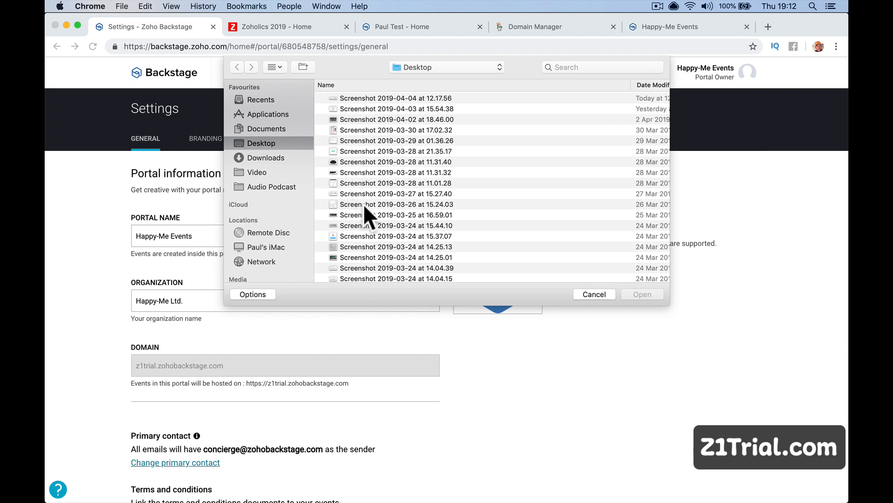
{"action": "left_click", "coordinate": [390, 233]}
{"action": "scroll", "coordinate": [390, 234], "scroll_direction": "down", "scroll_amount": 3}
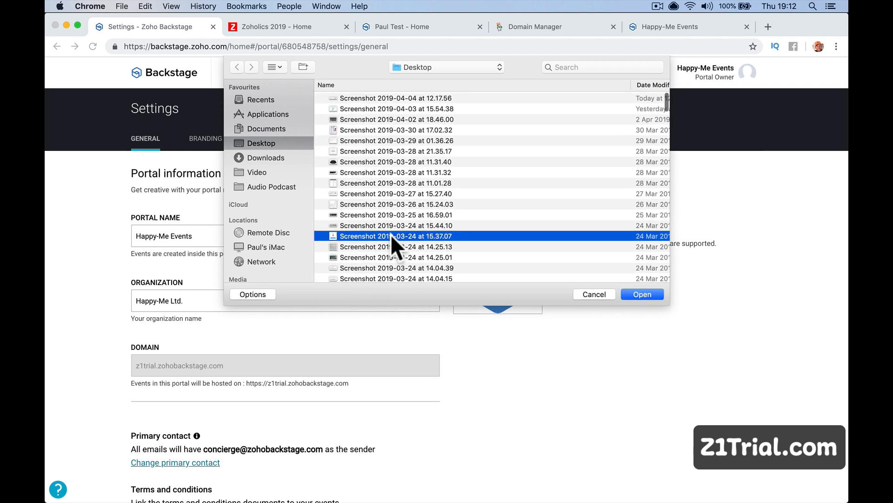
{"action": "left_click", "coordinate": [278, 157]}
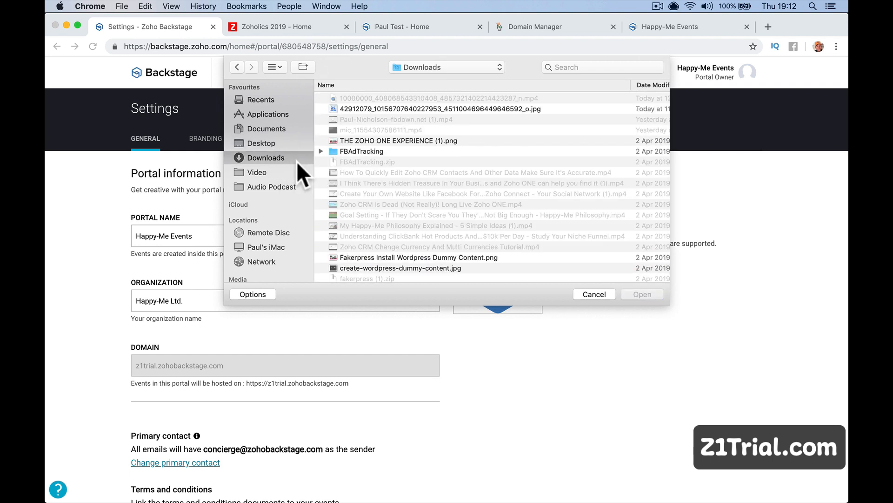
{"action": "scroll", "coordinate": [437, 197], "scroll_direction": "down", "scroll_amount": 3}
{"action": "scroll", "coordinate": [437, 197], "scroll_direction": "up", "scroll_amount": 3}
{"action": "left_click", "coordinate": [473, 110]}
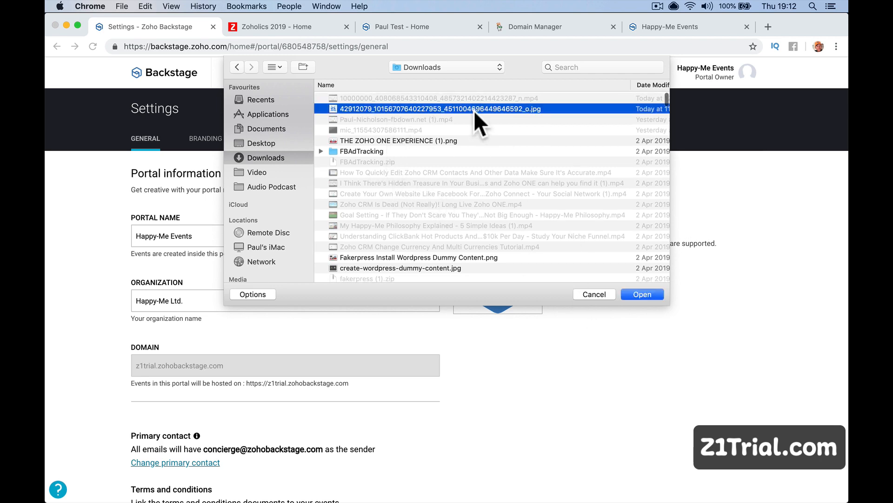
{"action": "double_click", "coordinate": [474, 110]}
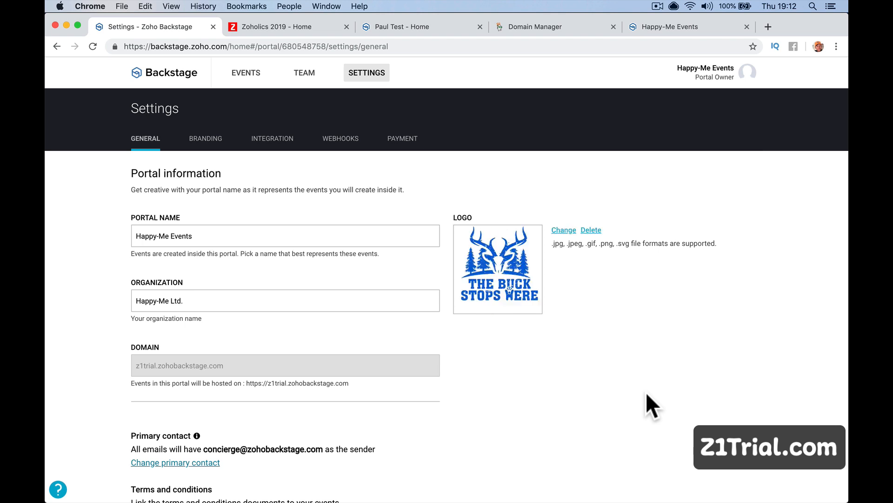
{"action": "scroll", "coordinate": [473, 375], "scroll_direction": "down", "scroll_amount": 3}
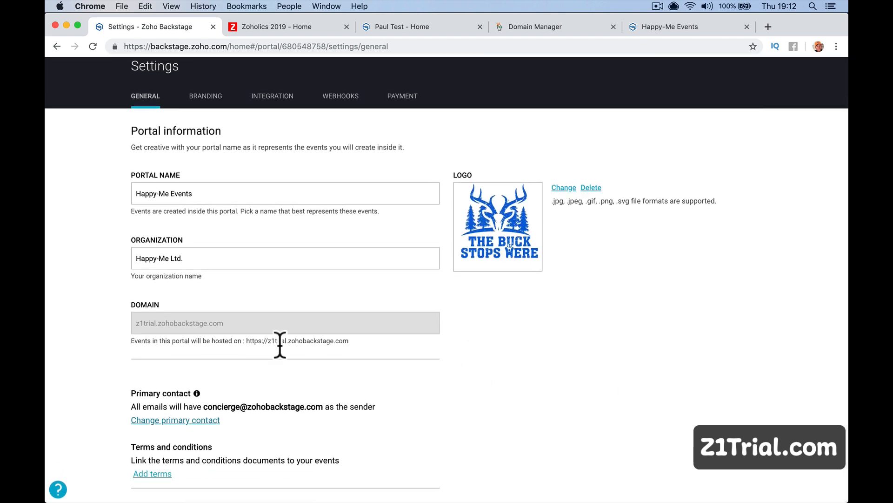
{"action": "scroll", "coordinate": [421, 447], "scroll_direction": "up", "scroll_amount": 3}
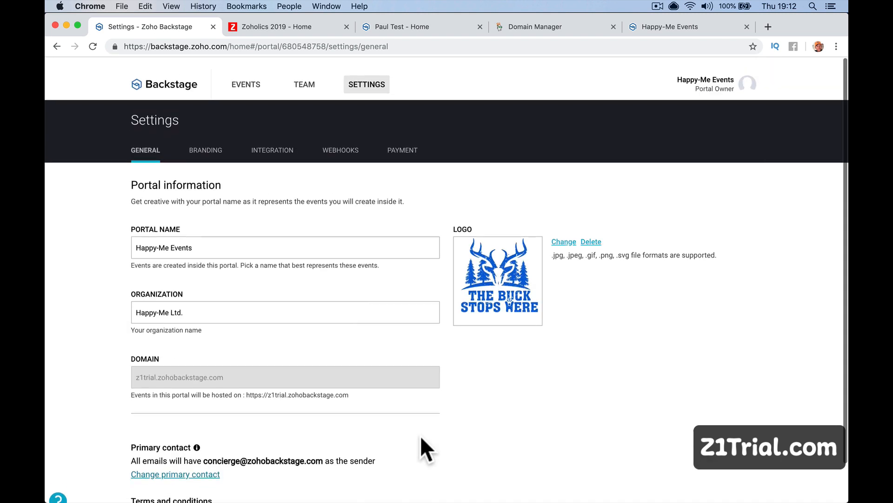
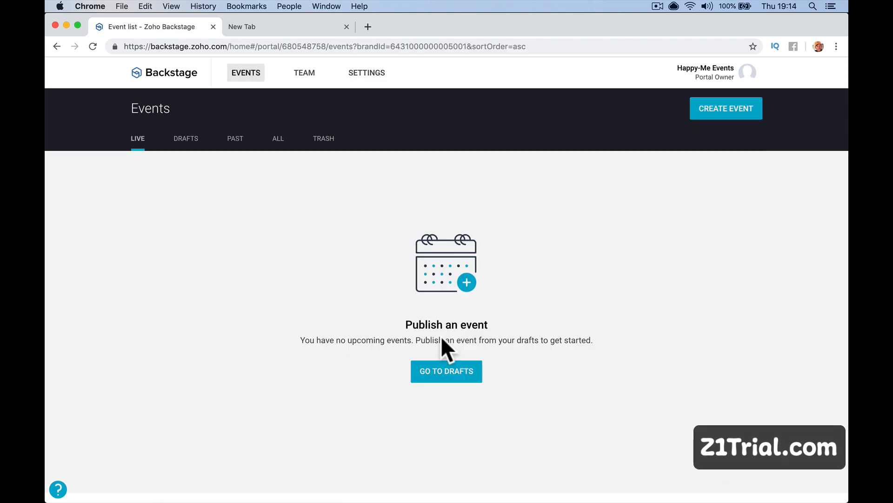
Start creating a new event from the Events page header.
{"action": "left_click", "coordinate": [697, 117]}
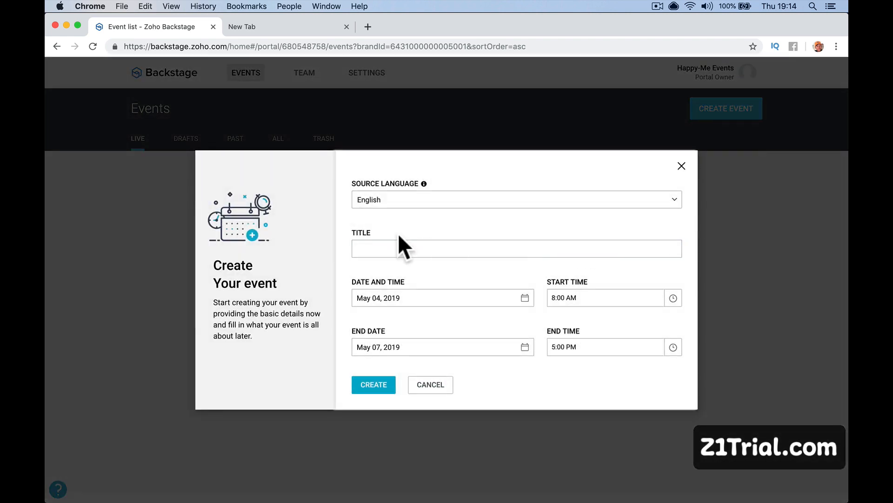
Title the event 'Happy-Me Conference', starting Jun 01, 2019 at 10:00 AM.
{"action": "left_click", "coordinate": [387, 246]}
{"action": "type", "text": "Happy"}
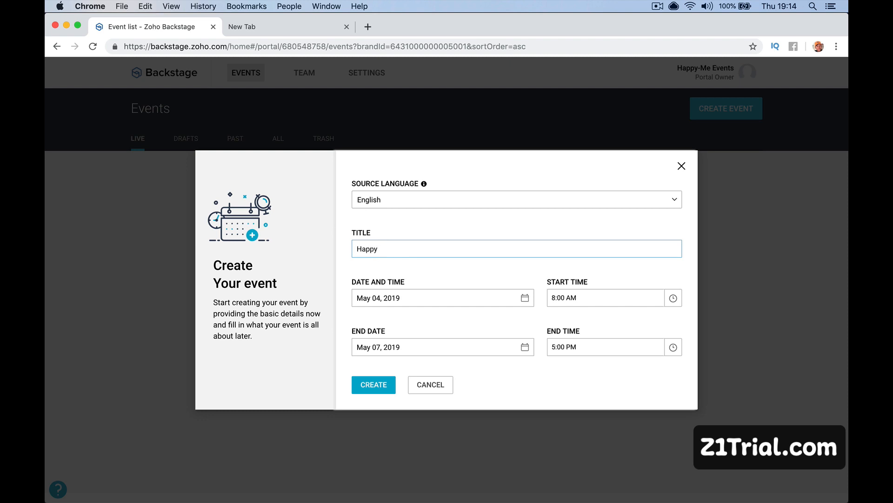
{"action": "type", "text": "-Me Conference"}
{"action": "key", "text": "Tab"}
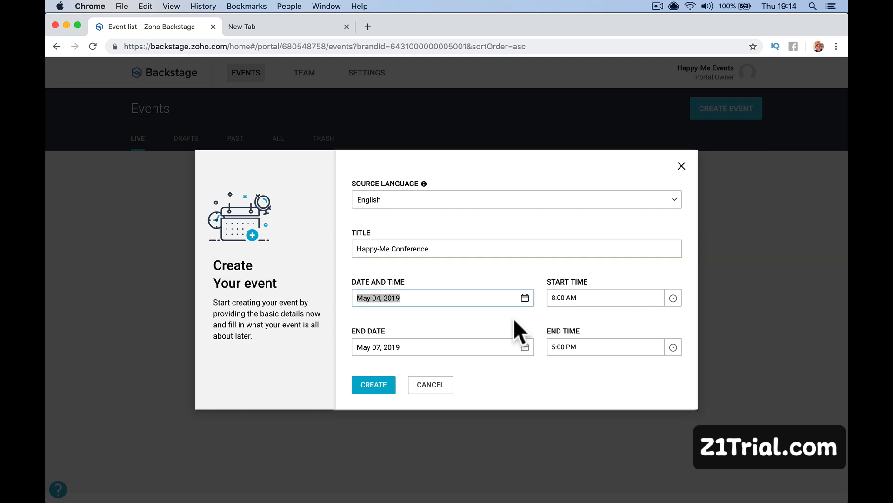
{"action": "left_click", "coordinate": [525, 299]}
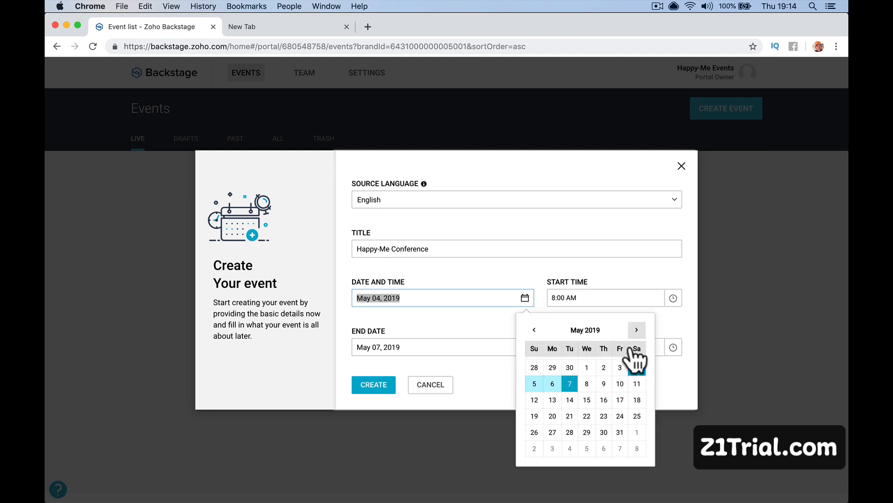
{"action": "left_click", "coordinate": [637, 432]}
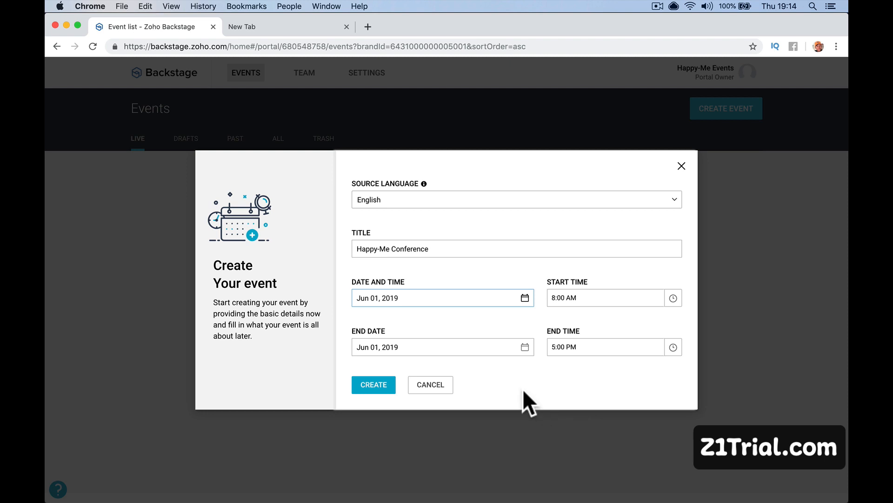
{"action": "left_click", "coordinate": [673, 298]}
{"action": "left_click", "coordinate": [609, 236]}
{"action": "left_click", "coordinate": [608, 236]}
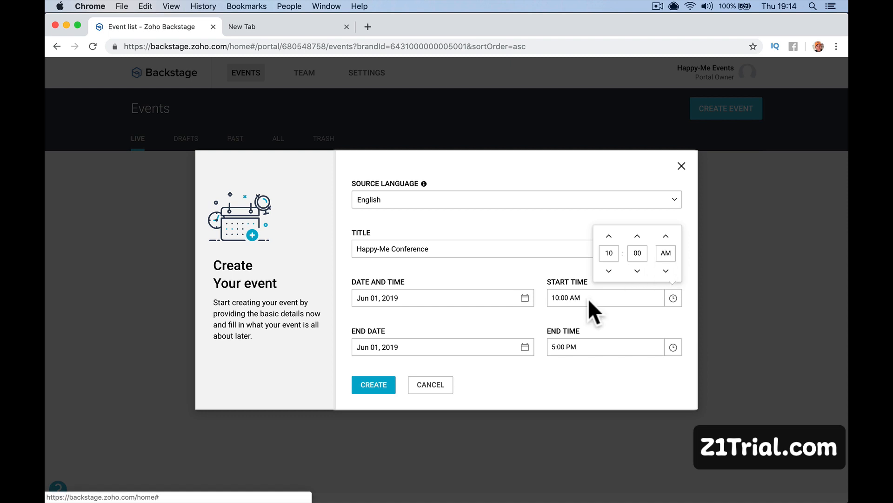
Set the end to Jun 02, 2019 at 1:00 AM and create the event.
{"action": "left_click", "coordinate": [431, 346]}
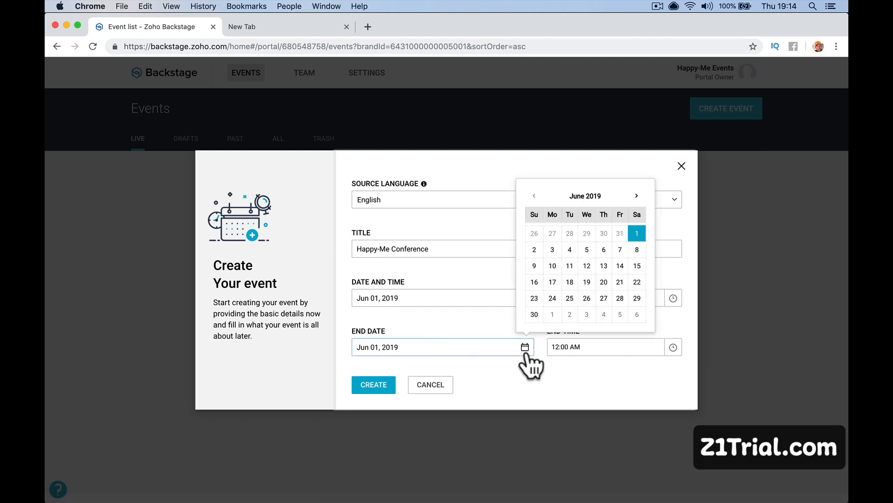
{"action": "left_click", "coordinate": [534, 249]}
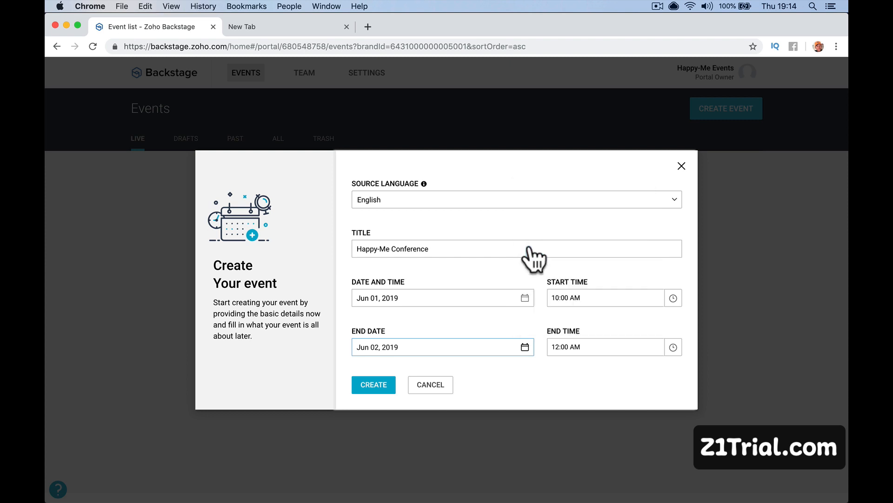
{"action": "left_click", "coordinate": [673, 347]}
{"action": "left_click", "coordinate": [609, 285]}
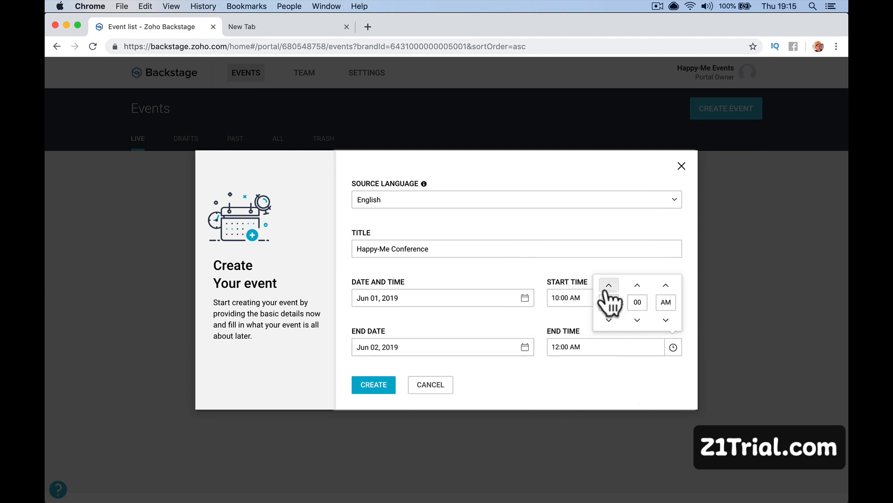
{"action": "left_click", "coordinate": [549, 361]}
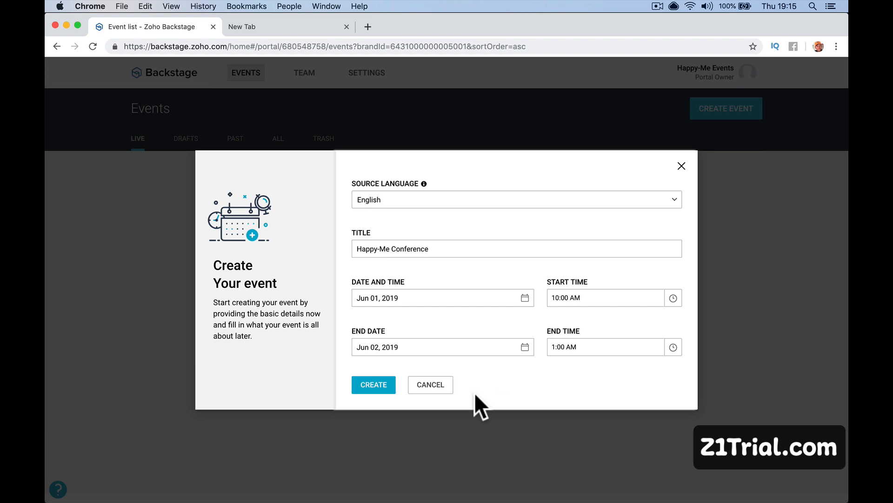
{"action": "left_click", "coordinate": [362, 384]}
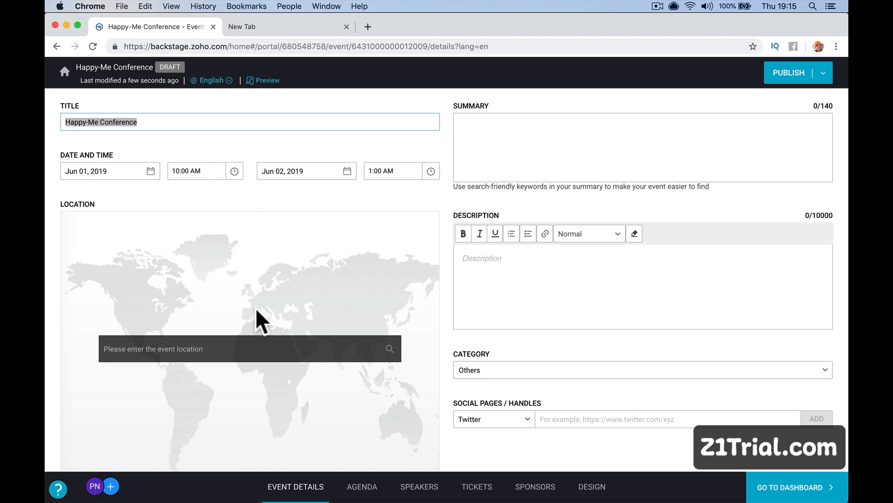
Set the location to Cast, Waterdale, Doncaster, with Doncaster entered as the city.
{"action": "scroll", "coordinate": [275, 352], "scroll_direction": "down", "scroll_amount": 2}
{"action": "left_click", "coordinate": [270, 315]}
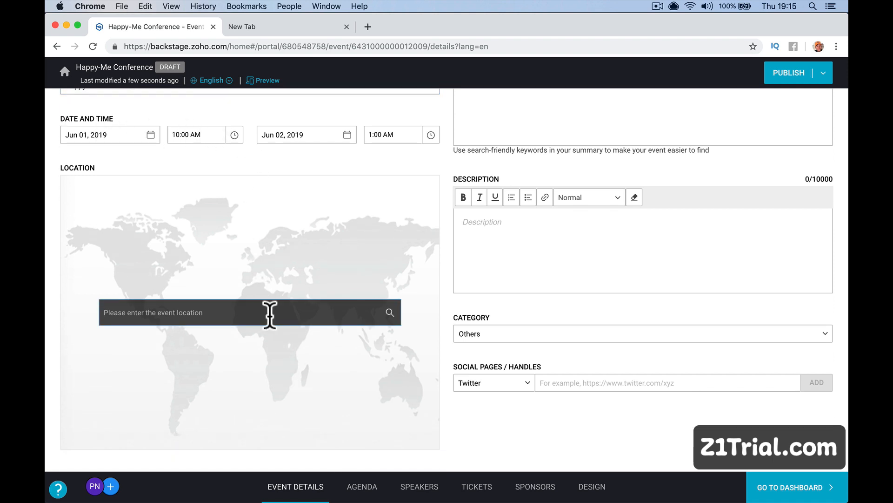
{"action": "type", "text": "Doncaster "}
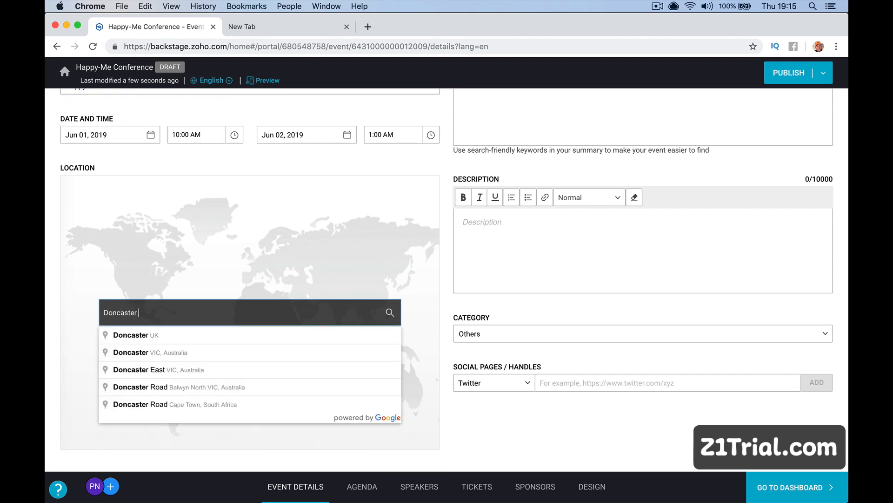
{"action": "type", "text": "Cast"}
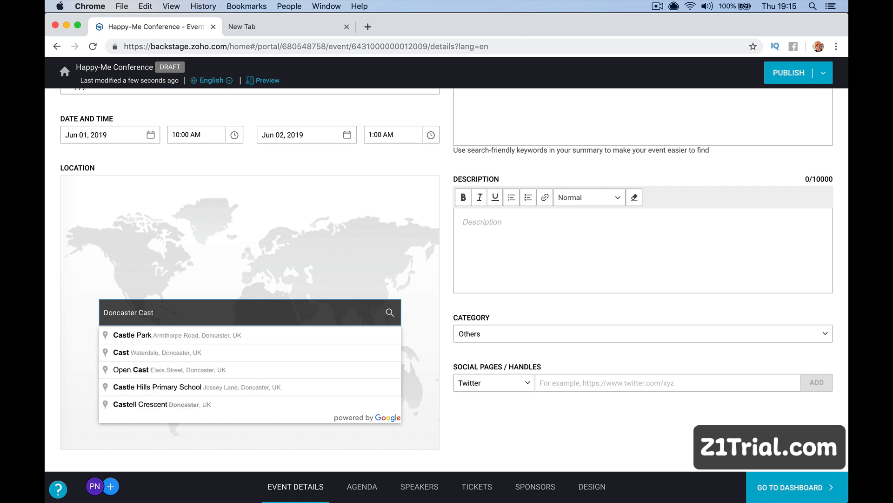
{"action": "left_click", "coordinate": [283, 348]}
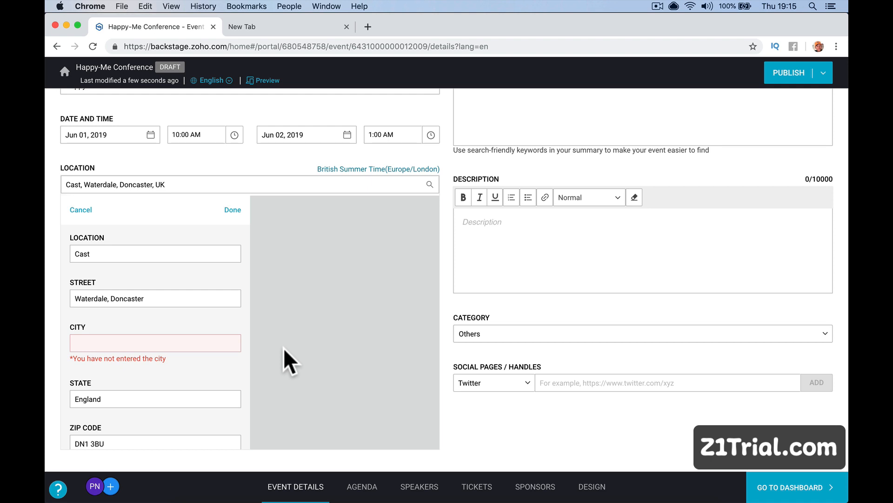
{"action": "left_click", "coordinate": [139, 342]}
{"action": "type", "text": "Doncaster"}
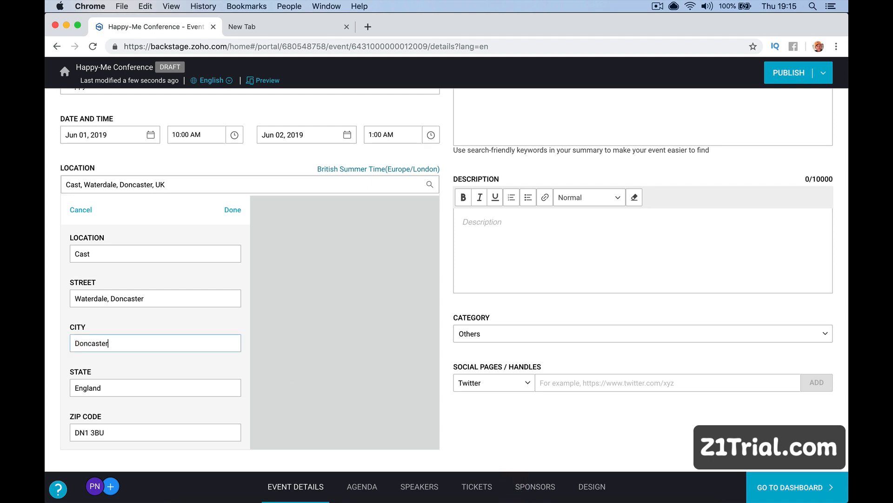
{"action": "key", "text": "Tab"}
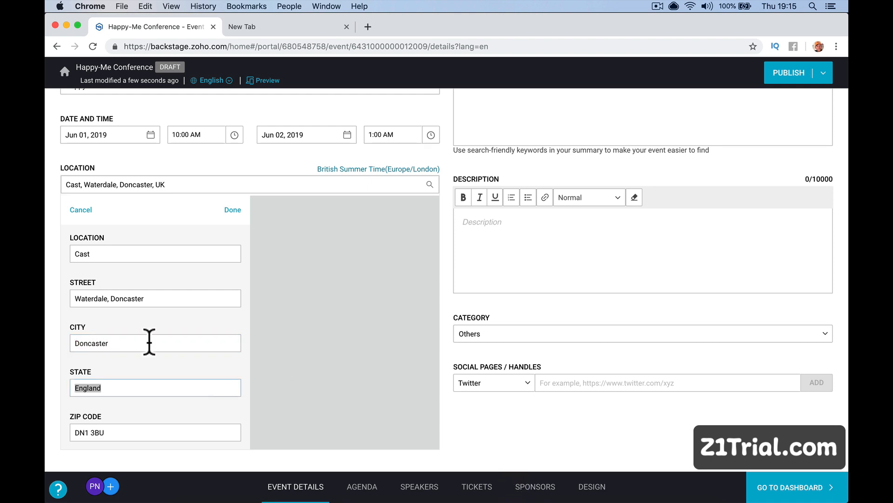
{"action": "scroll", "coordinate": [193, 396], "scroll_direction": "down", "scroll_amount": 1}
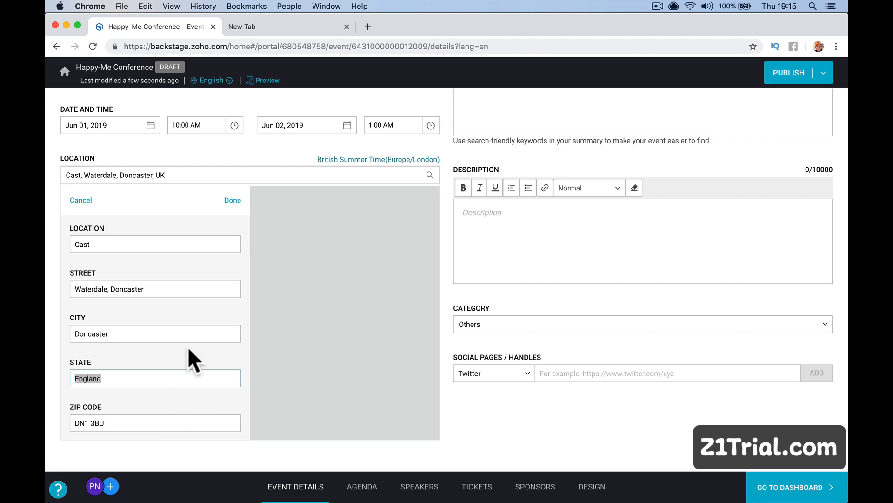
{"action": "scroll", "coordinate": [463, 254], "scroll_direction": "up", "scroll_amount": 2}
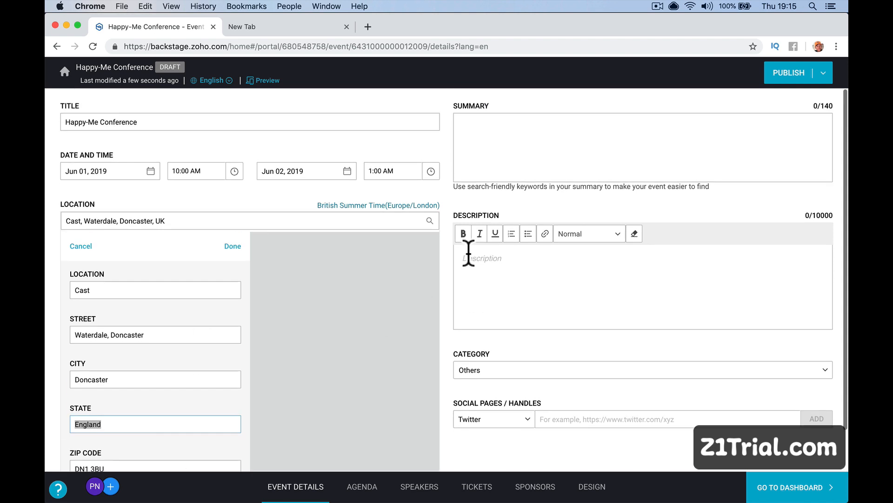
Write the summary 'Happy-Me Conference. Speakers from all around the world.'.
{"action": "left_click", "coordinate": [477, 144]}
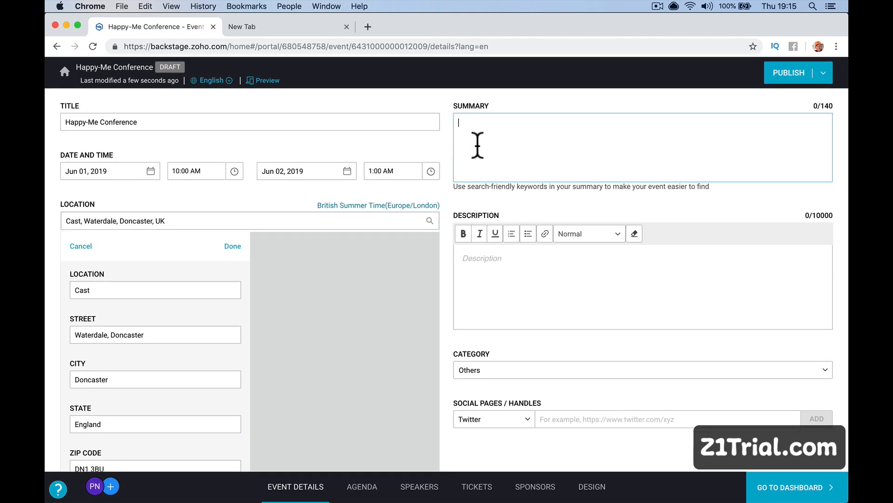
{"action": "type", "text": "Happy-Me"}
{"action": "type", "text": "fer"}
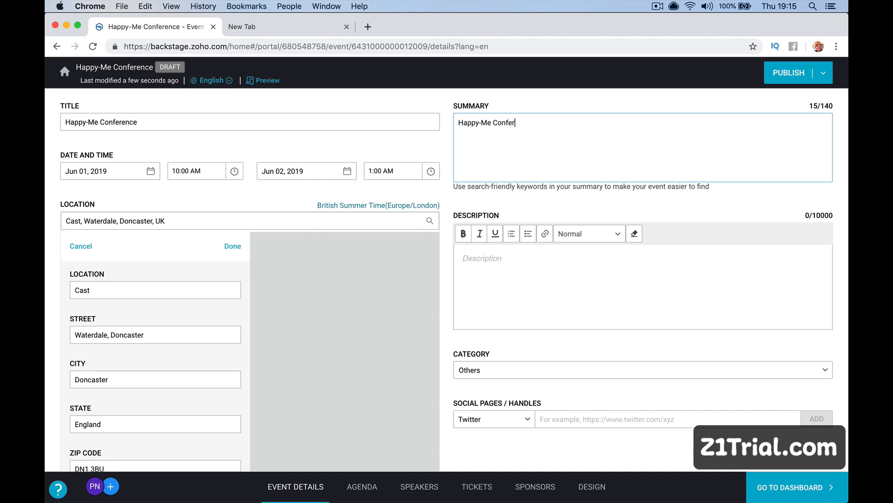
{"action": "type", "text": "ence. Speakers from all aerou"}
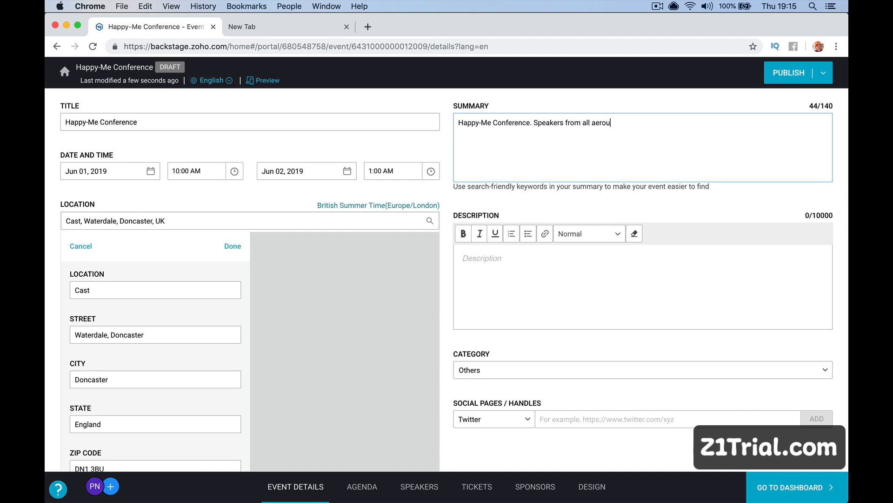
{"action": "key", "text": "BackSpace"}
{"action": "key", "text": "BackSpace"}
{"action": "key", "text": "BackSpace"}
{"action": "type", "text": "ound the wor"}
Copy the summary text into the event description.
{"action": "triple_click", "coordinate": [544, 153]}
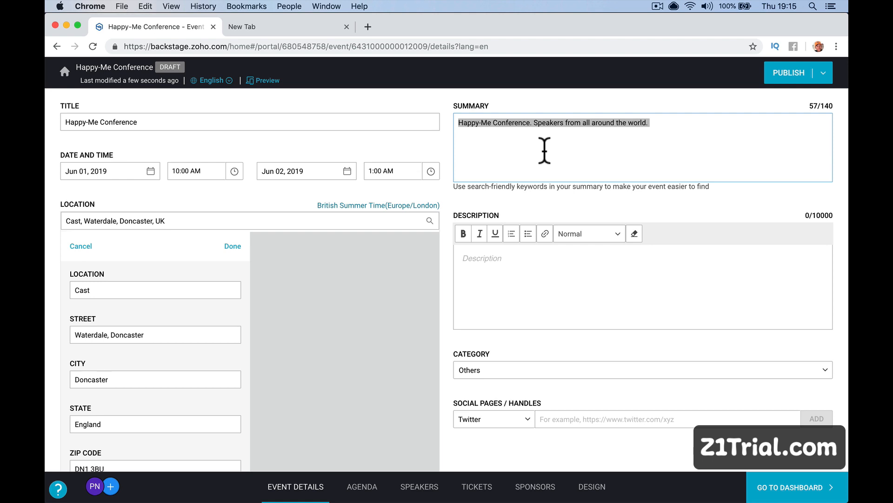
{"action": "left_click", "coordinate": [543, 150]}
{"action": "double_click", "coordinate": [533, 129]}
{"action": "triple_click", "coordinate": [532, 127]}
{"action": "key", "text": "super+c"}
{"action": "left_click", "coordinate": [509, 253]}
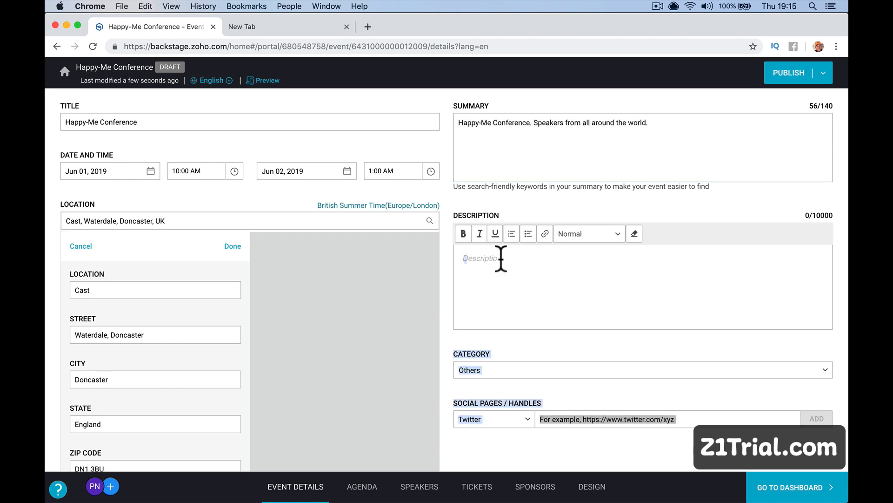
{"action": "key", "text": "super+v"}
Set the event category to Education.
{"action": "scroll", "coordinate": [510, 335], "scroll_direction": "down", "scroll_amount": 1}
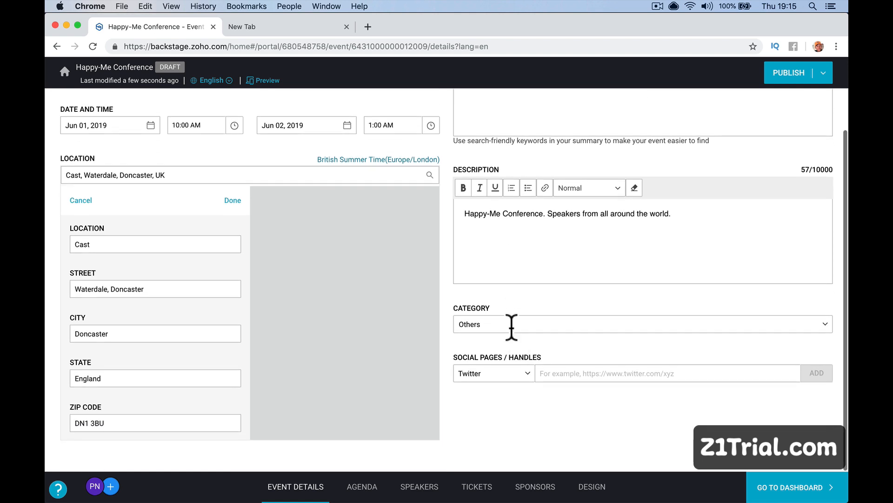
{"action": "left_click", "coordinate": [511, 321]}
{"action": "scroll", "coordinate": [533, 380], "scroll_direction": "down", "scroll_amount": 4}
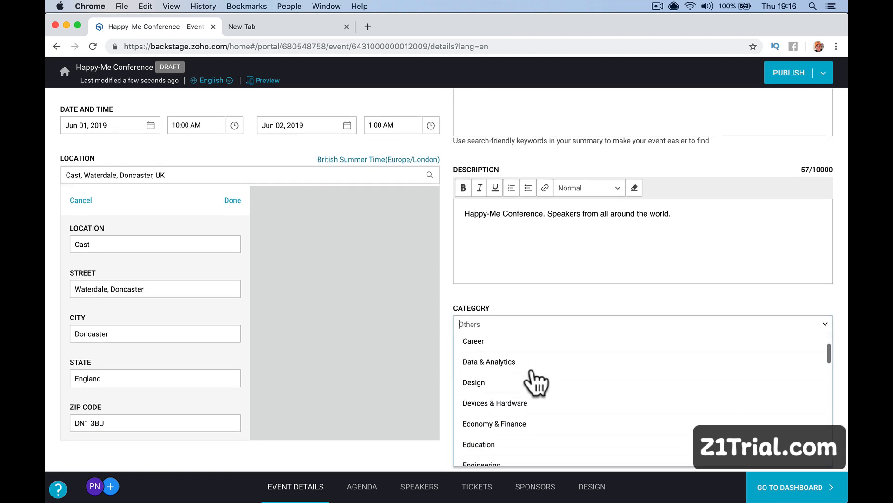
{"action": "scroll", "coordinate": [535, 379], "scroll_direction": "down", "scroll_amount": 3}
{"action": "left_click", "coordinate": [530, 354]}
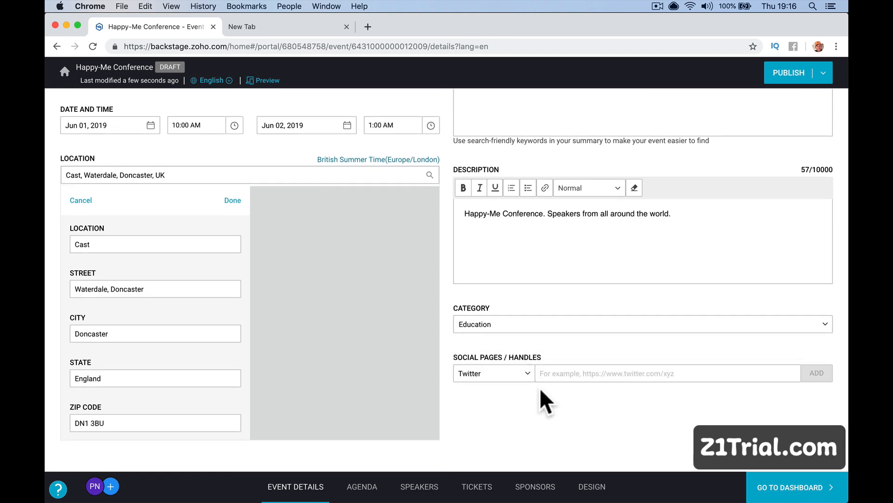
{"action": "left_click", "coordinate": [527, 386]}
{"action": "left_click", "coordinate": [554, 373]}
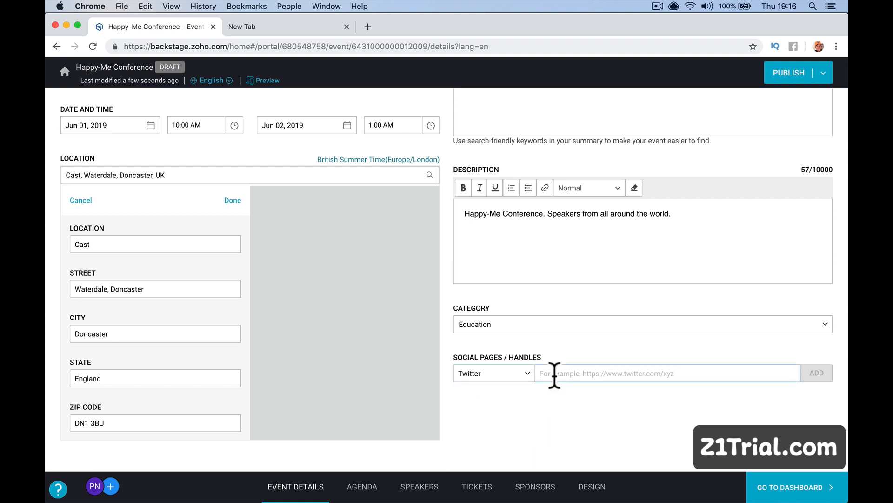
{"action": "type", "text": "https://tw"}
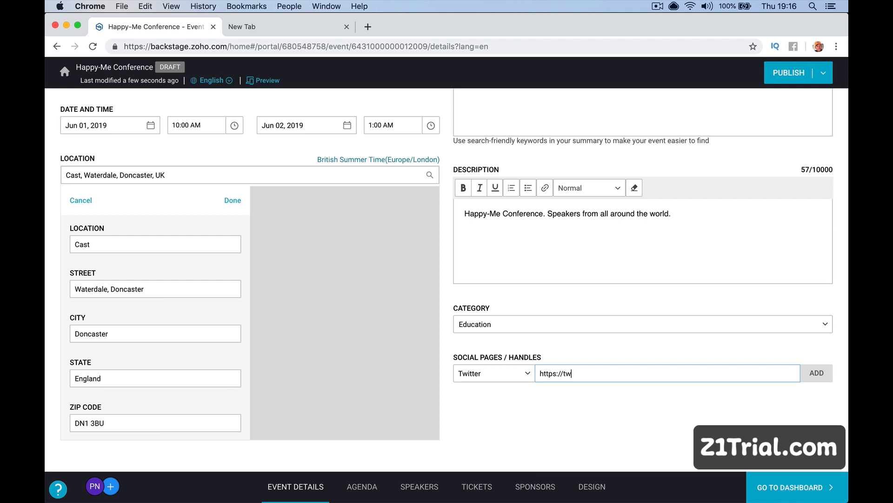
{"action": "type", "text": "itter.com/happymeinc"}
{"action": "key", "text": "Return"}
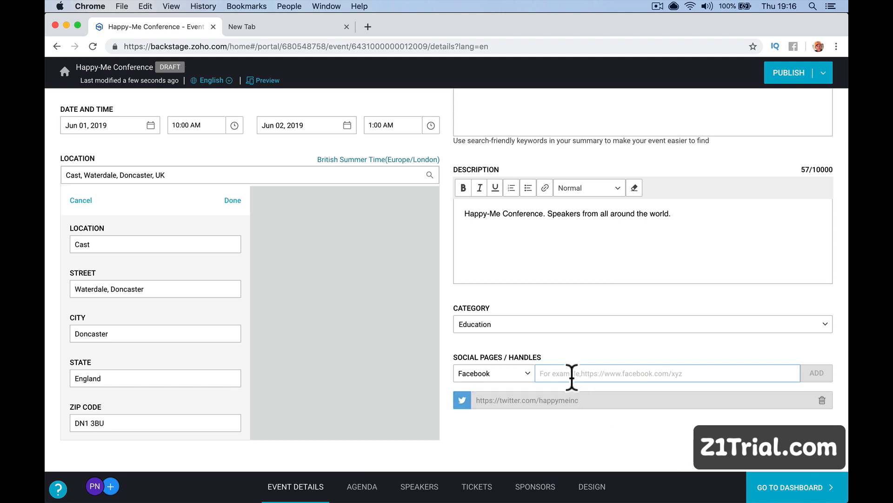
Add a Facebook page link, fixing the 'facrebook' typo and entering the personal profile handle.
{"action": "type", "text": "https://"}
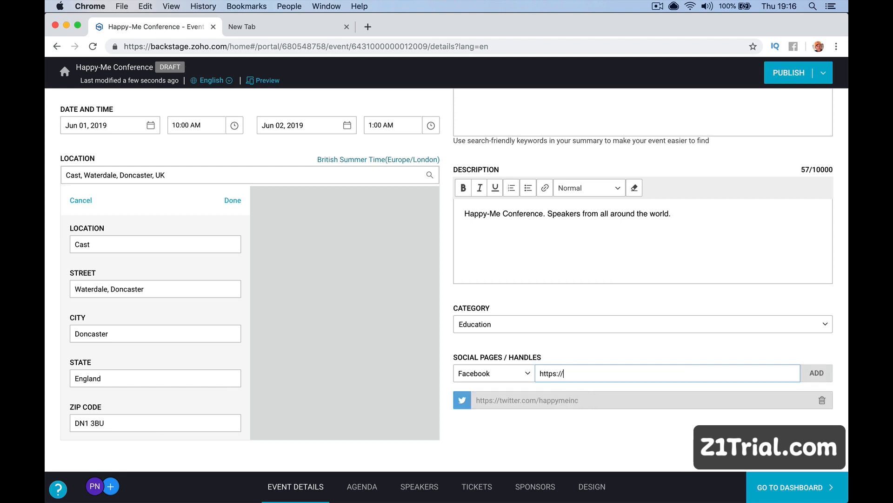
{"action": "type", "text": "facrebook.com/ha"}
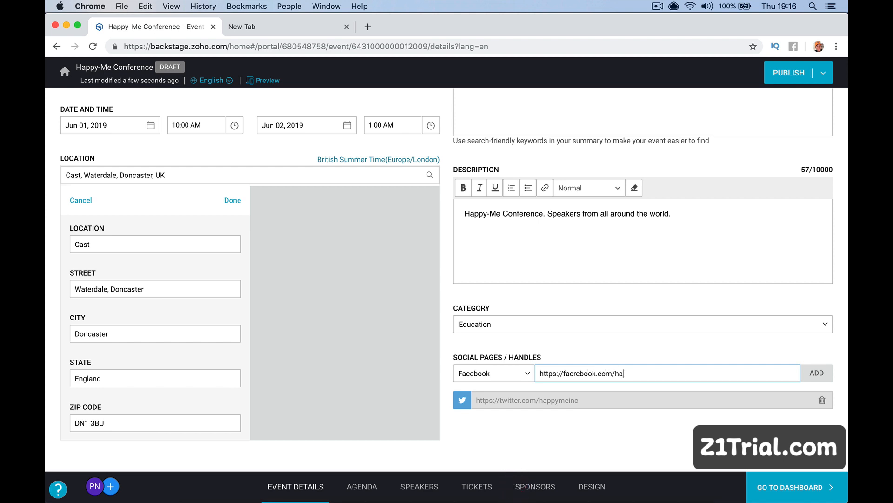
{"action": "type", "text": "ppymeinc"}
{"action": "key", "text": "Return"}
{"action": "left_click", "coordinate": [573, 373]}
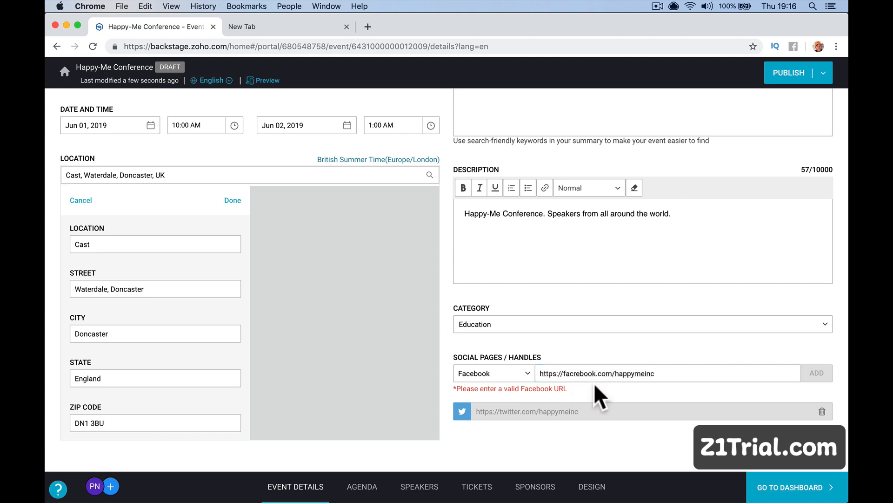
{"action": "key", "text": "Delete"}
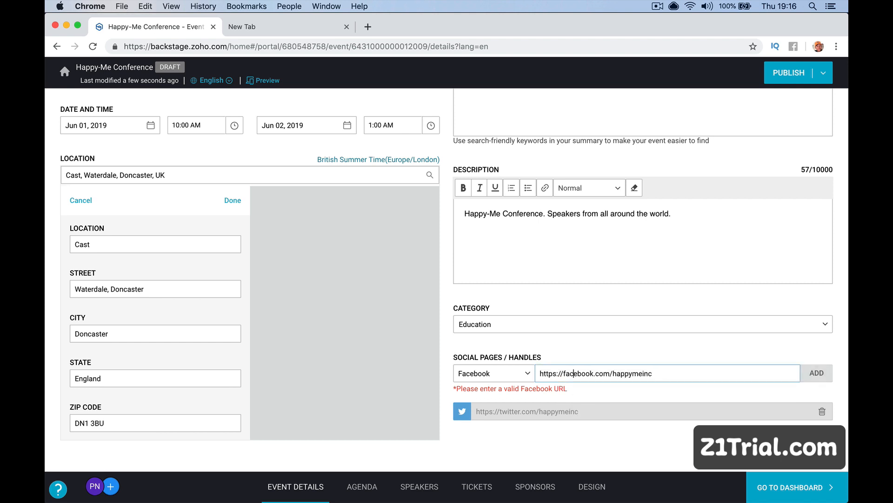
{"action": "left_click_drag", "start_coordinate": [612, 374], "coordinate": [698, 373]}
{"action": "type", "text": "paulnicholson"}
{"action": "key", "text": "BackSpace"}
{"action": "type", "text": "go"}
{"action": "left_click", "coordinate": [815, 373]}
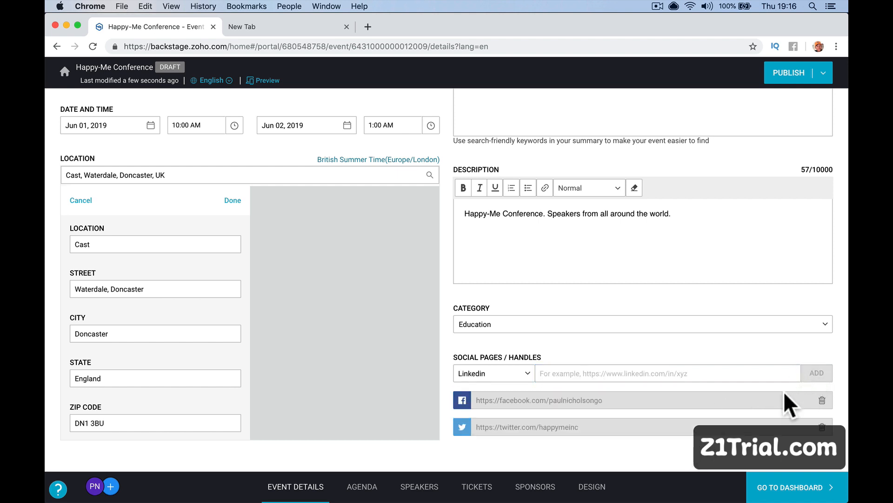
Add an Instagram profile link using the same personal handle.
{"action": "left_click", "coordinate": [528, 374]}
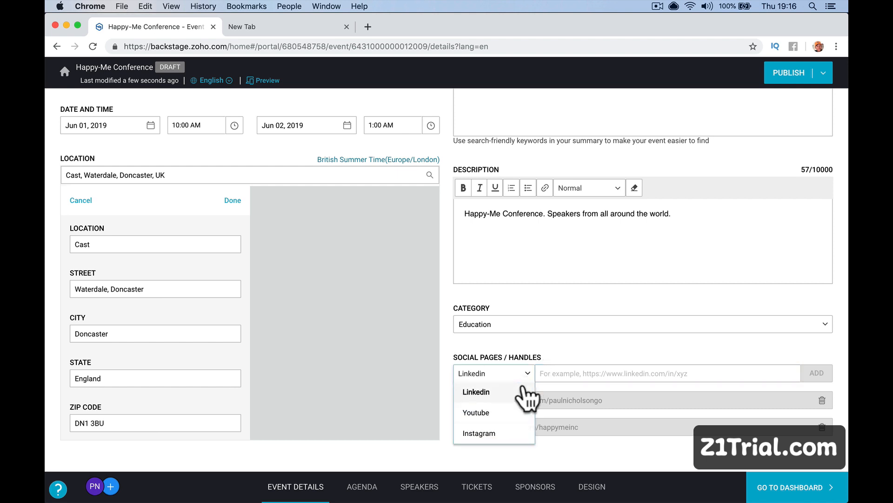
{"action": "left_click", "coordinate": [505, 432]}
{"action": "left_click", "coordinate": [561, 376]}
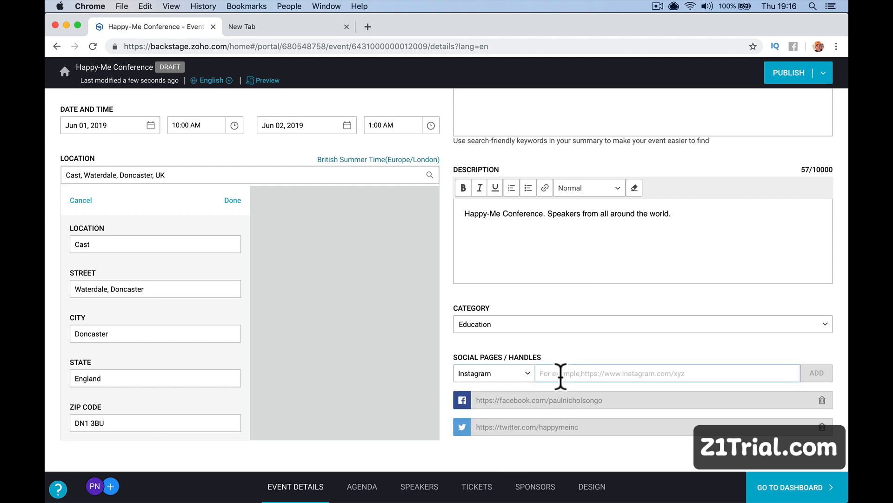
{"action": "type", "text": "https://"}
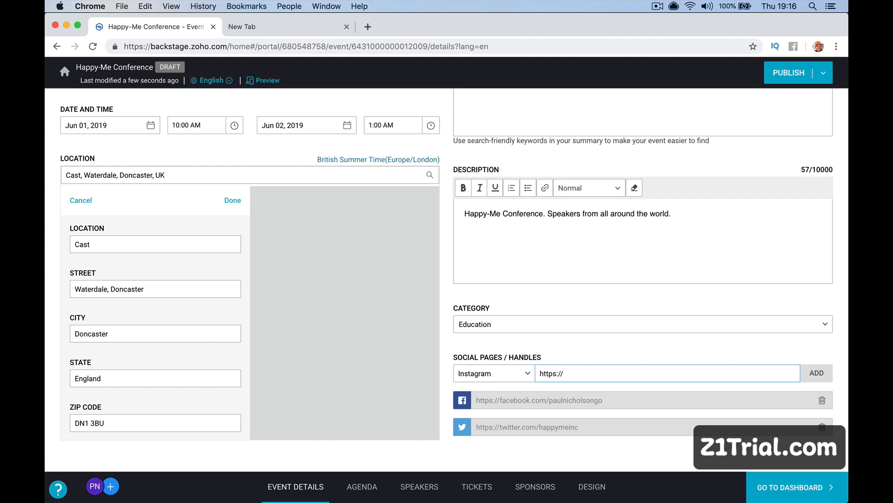
{"action": "type", "text": "instagram.com/paulnicholson"}
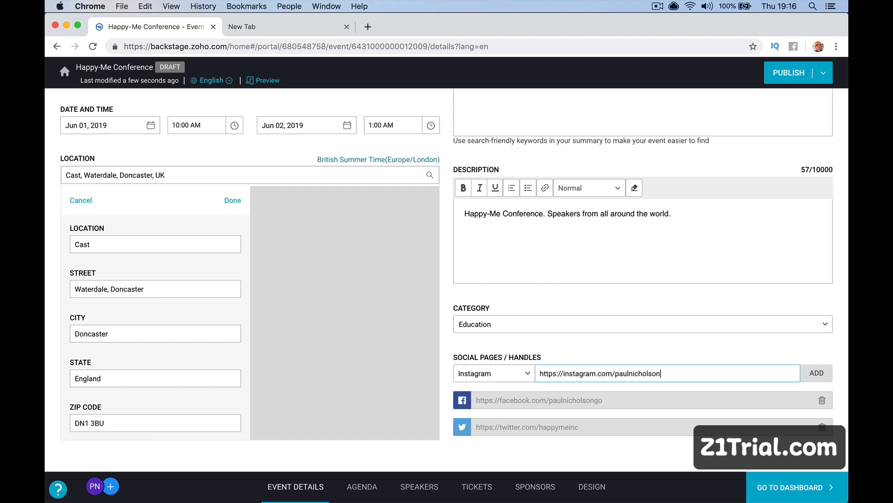
{"action": "type", "text": "go"}
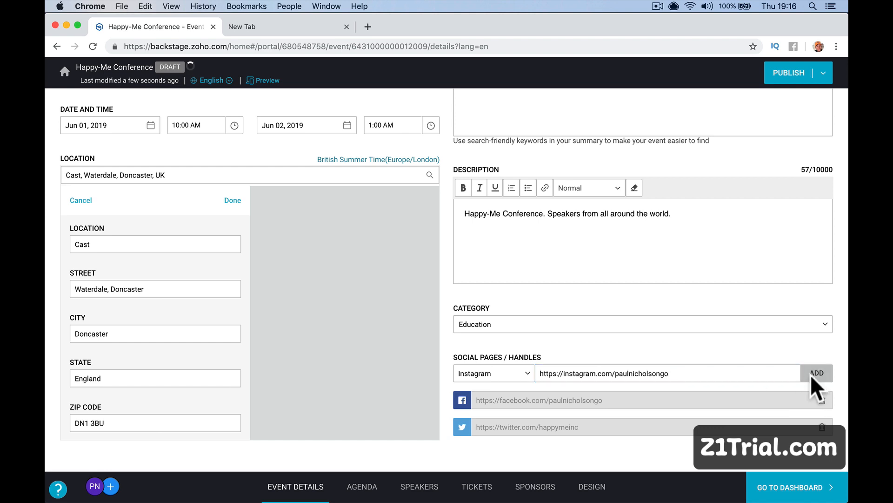
{"action": "left_click", "coordinate": [815, 373]}
{"action": "scroll", "coordinate": [738, 452], "scroll_direction": "down", "scroll_amount": 1}
{"action": "scroll", "coordinate": [737, 452], "scroll_direction": "up", "scroll_amount": 3}
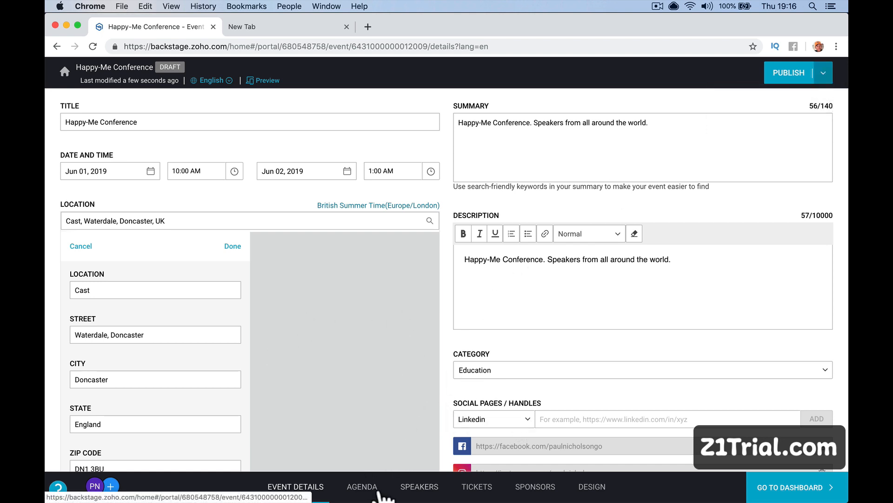
Try leaving for the dashboard, dismiss the unsaved-changes warning, and check publishing progress.
{"action": "left_click", "coordinate": [775, 492]}
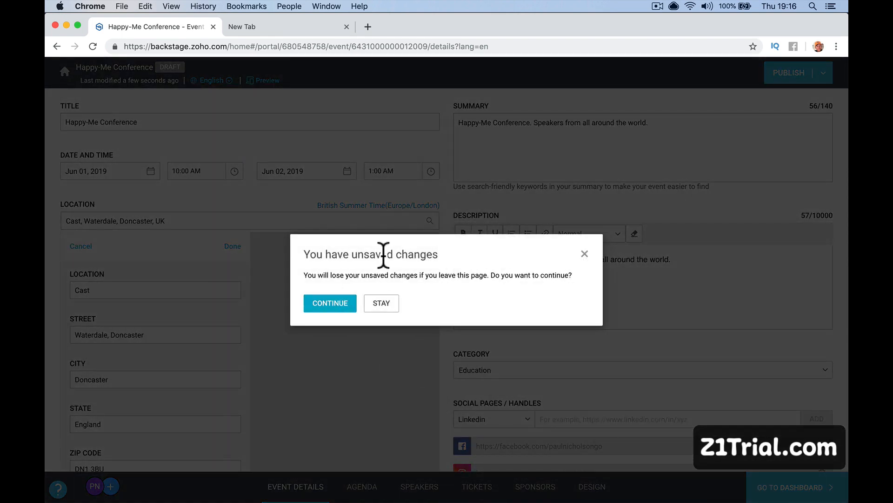
{"action": "left_click", "coordinate": [584, 254]}
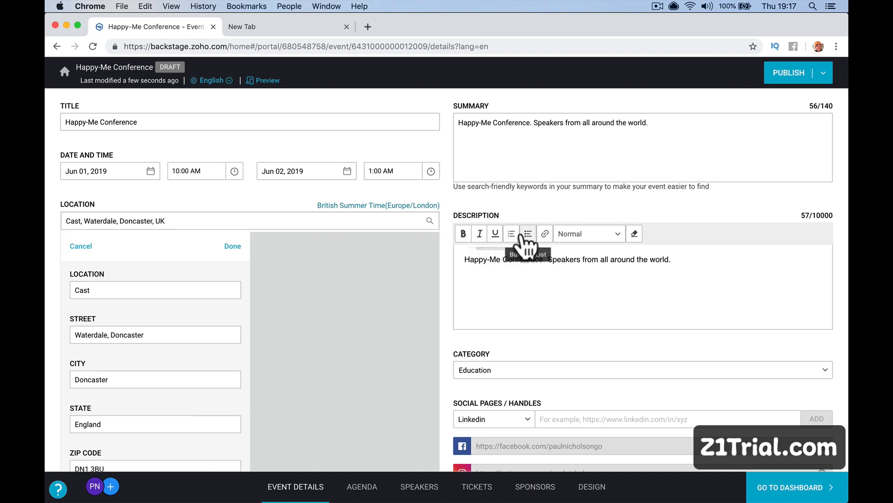
{"action": "scroll", "coordinate": [520, 235], "scroll_direction": "down", "scroll_amount": 3}
{"action": "scroll", "coordinate": [520, 235], "scroll_direction": "up", "scroll_amount": 3}
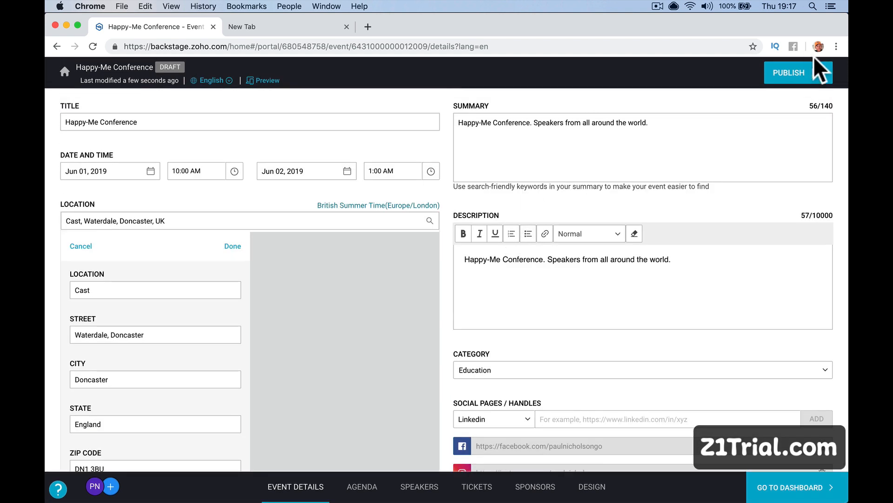
{"action": "left_click", "coordinate": [823, 73]}
{"action": "scroll", "coordinate": [515, 180], "scroll_direction": "down", "scroll_amount": 3}
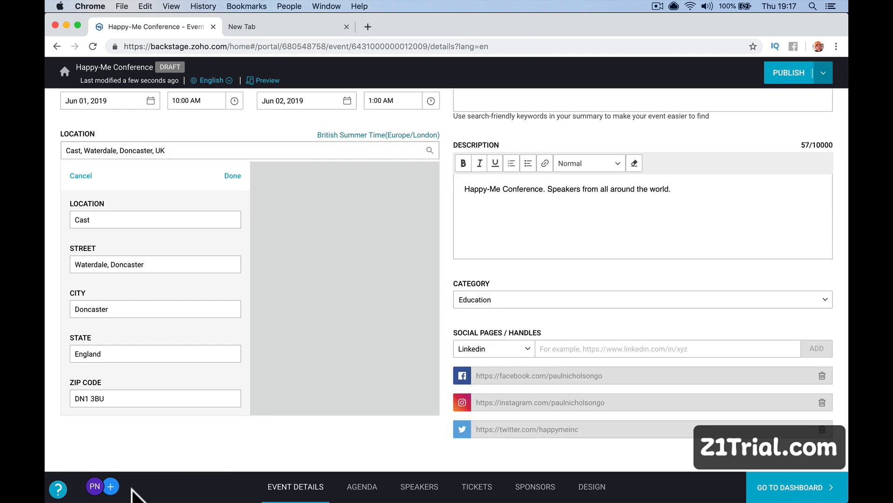
Browse the Members list and the Agenda, Speakers and Tickets pages, then return to Event Details.
{"action": "left_click", "coordinate": [111, 486]}
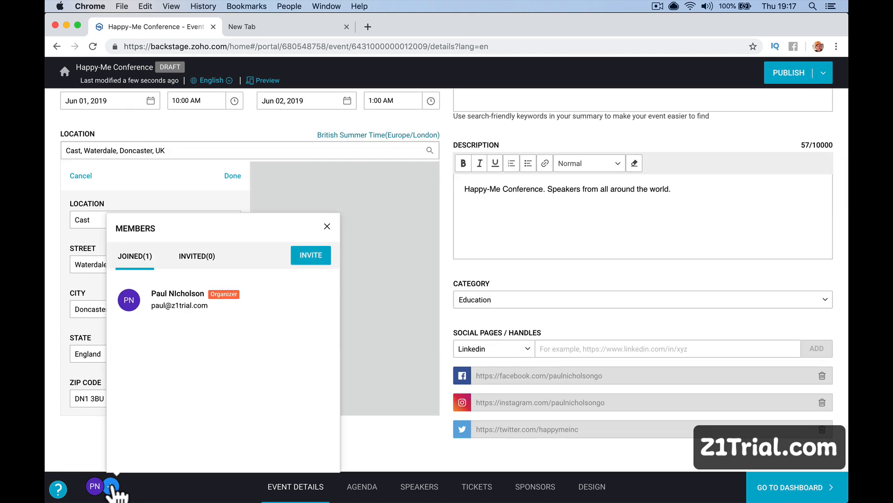
{"action": "left_click", "coordinate": [111, 486]}
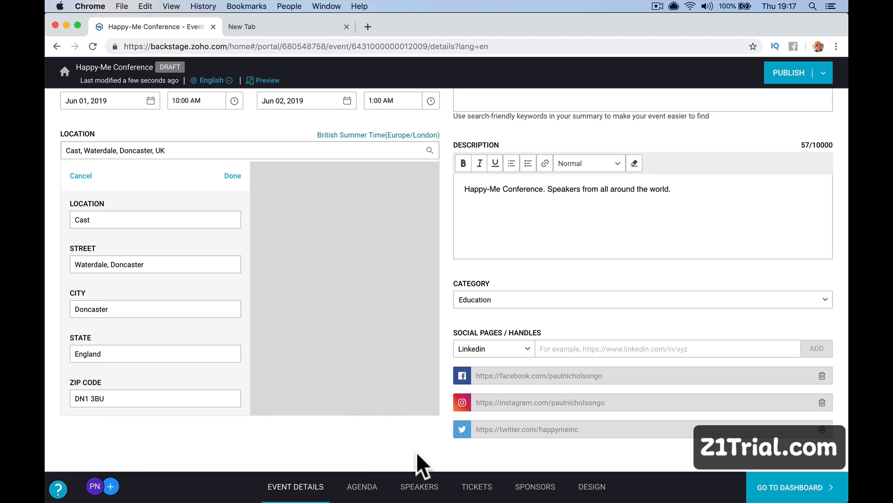
{"action": "left_click", "coordinate": [356, 493]}
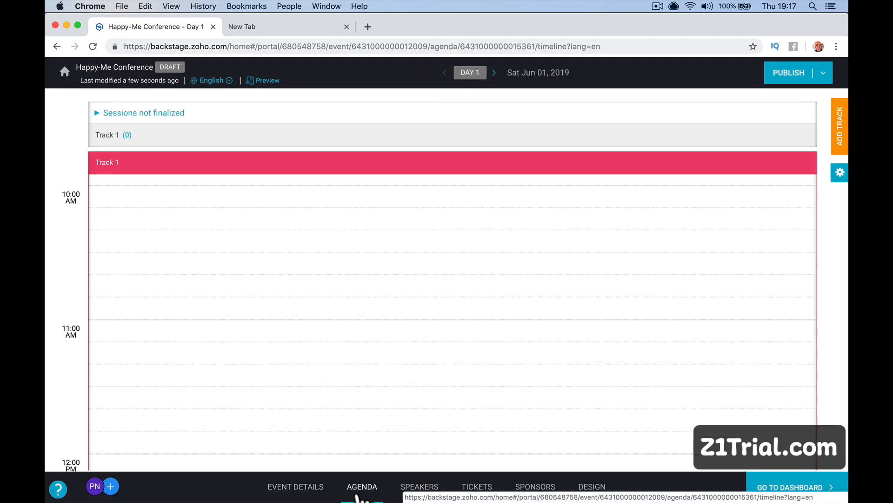
{"action": "left_click", "coordinate": [419, 493]}
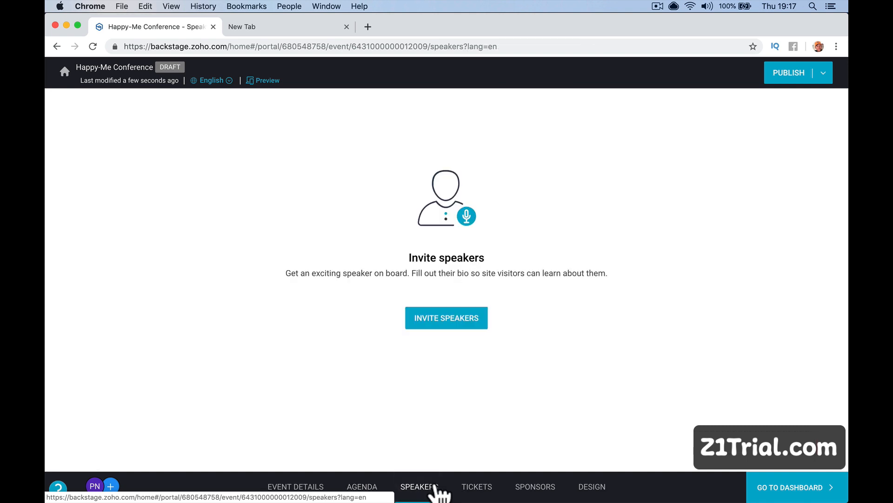
{"action": "left_click", "coordinate": [472, 493]}
{"action": "left_click", "coordinate": [299, 490]}
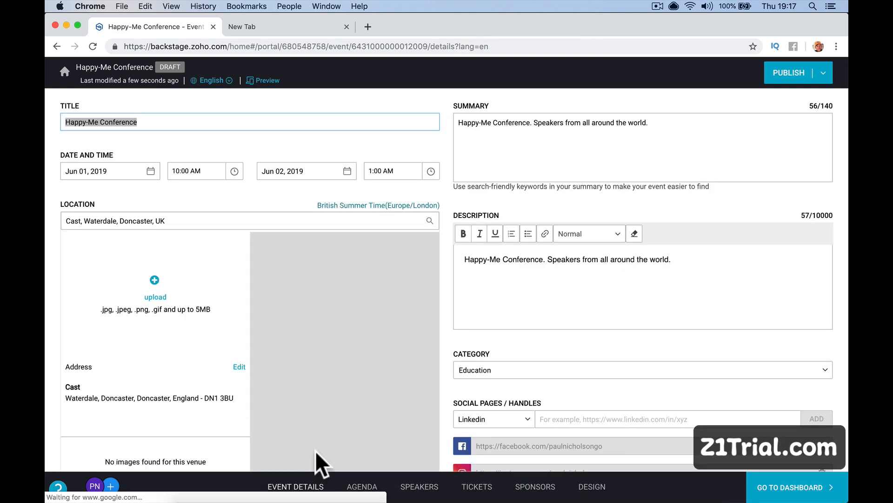
Stay on the event details, review the publishing options again, and start publishing the event.
{"action": "left_click", "coordinate": [788, 494]}
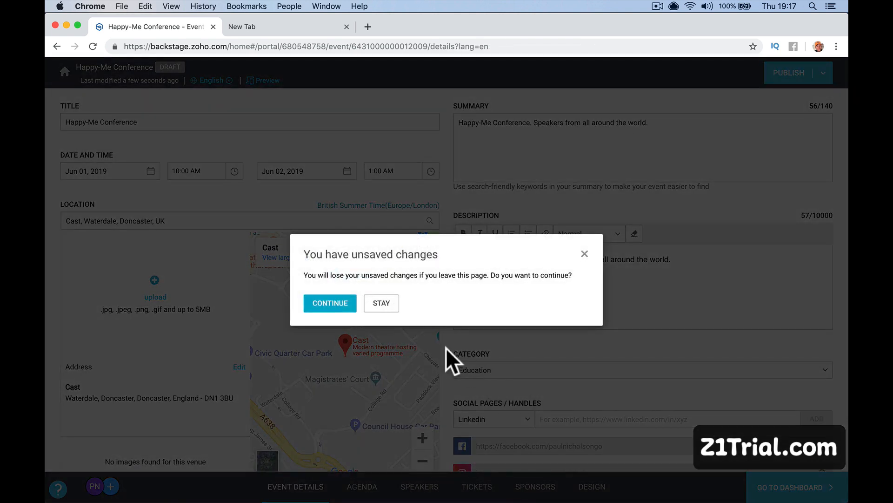
{"action": "left_click", "coordinate": [390, 305]}
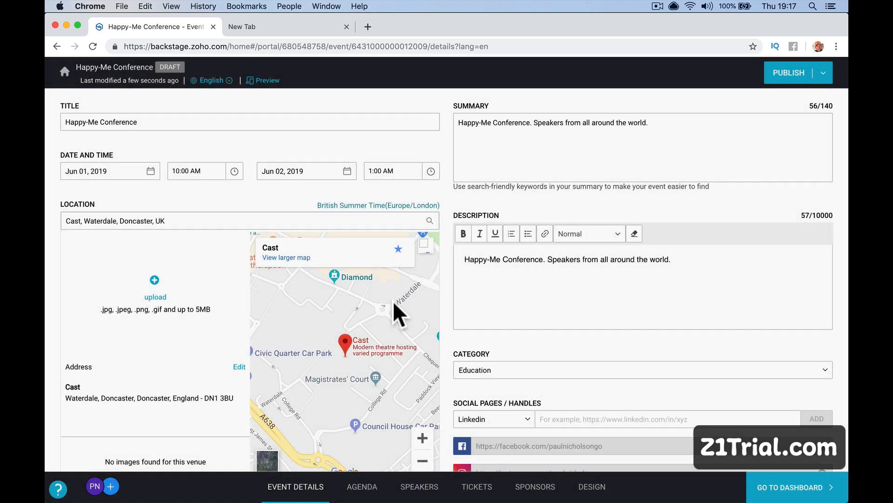
{"action": "left_click", "coordinate": [824, 74]}
{"action": "left_click", "coordinate": [823, 73]}
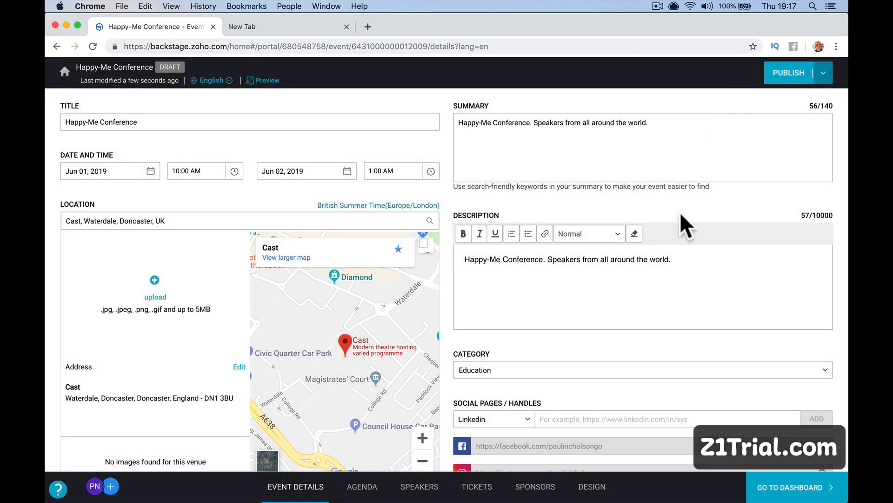
{"action": "scroll", "coordinate": [680, 211], "scroll_direction": "down", "scroll_amount": 3}
{"action": "scroll", "coordinate": [680, 211], "scroll_direction": "up", "scroll_amount": 3}
{"action": "scroll", "coordinate": [679, 212], "scroll_direction": "down", "scroll_amount": 3}
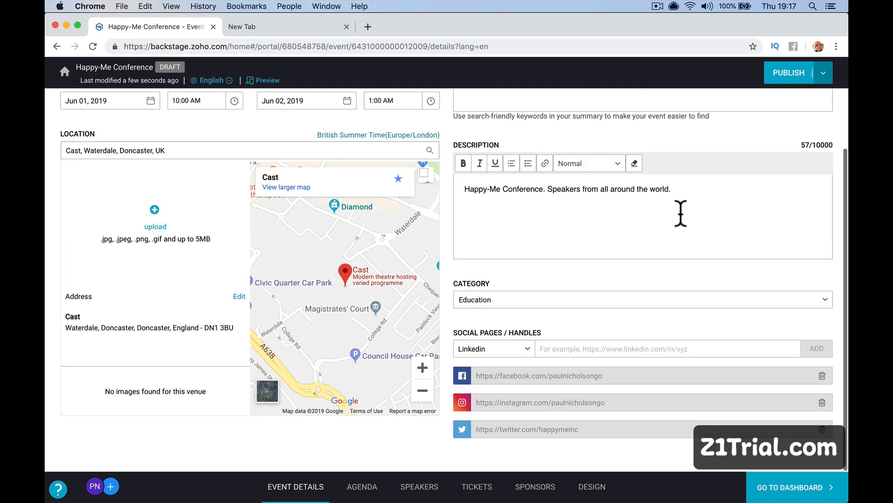
{"action": "scroll", "coordinate": [680, 211], "scroll_direction": "up", "scroll_amount": 3}
{"action": "left_click", "coordinate": [768, 76]}
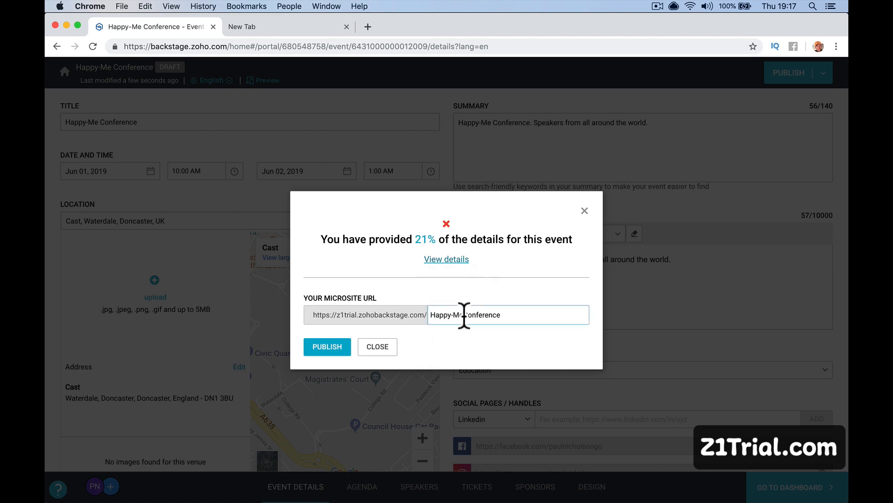
{"action": "left_click_drag", "start_coordinate": [464, 314], "coordinate": [511, 315]}
{"action": "key", "text": "BackSpace"}
{"action": "left_click", "coordinate": [454, 315]}
{"action": "key", "text": "BackSpace"}
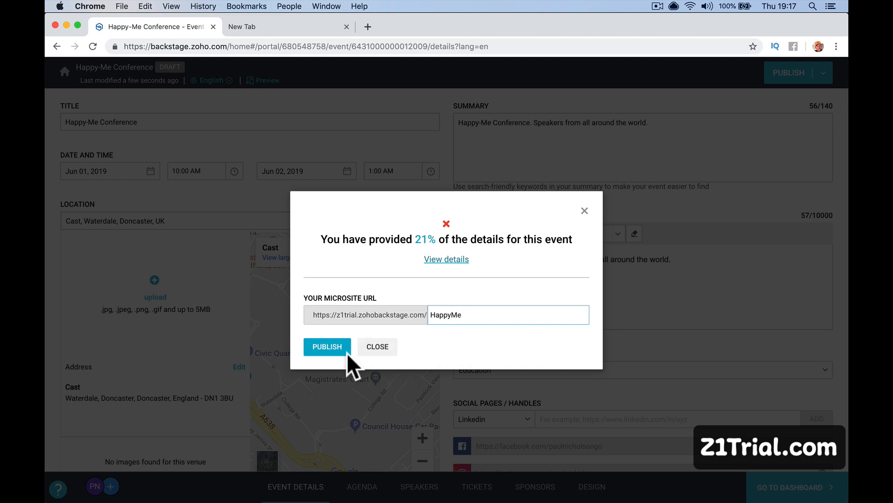
{"action": "left_click", "coordinate": [327, 352]}
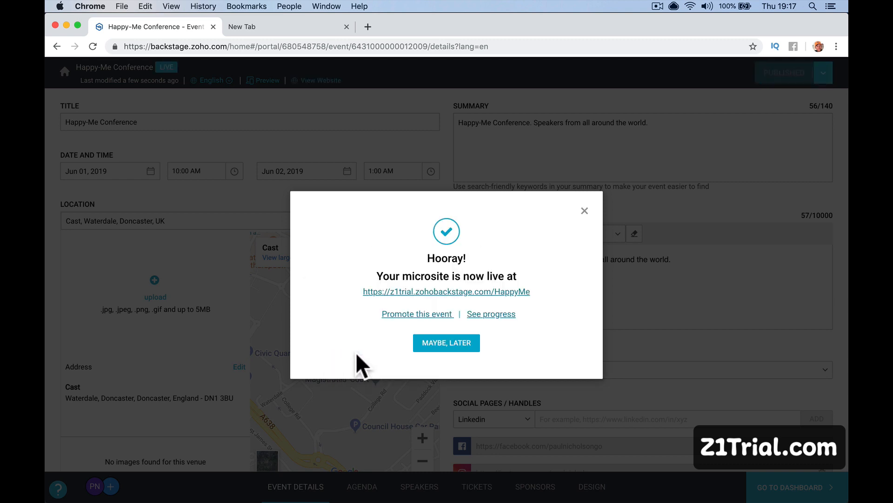
{"action": "left_click", "coordinate": [585, 210]}
{"action": "scroll", "coordinate": [562, 330], "scroll_direction": "down", "scroll_amount": 3}
{"action": "scroll", "coordinate": [563, 330], "scroll_direction": "up", "scroll_amount": 3}
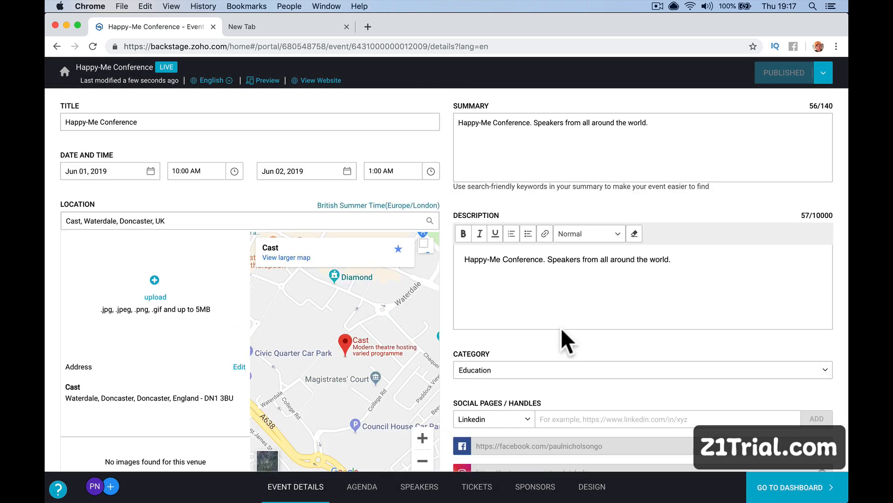
{"action": "scroll", "coordinate": [562, 329], "scroll_direction": "down", "scroll_amount": 3}
{"action": "scroll", "coordinate": [561, 328], "scroll_direction": "up", "scroll_amount": 3}
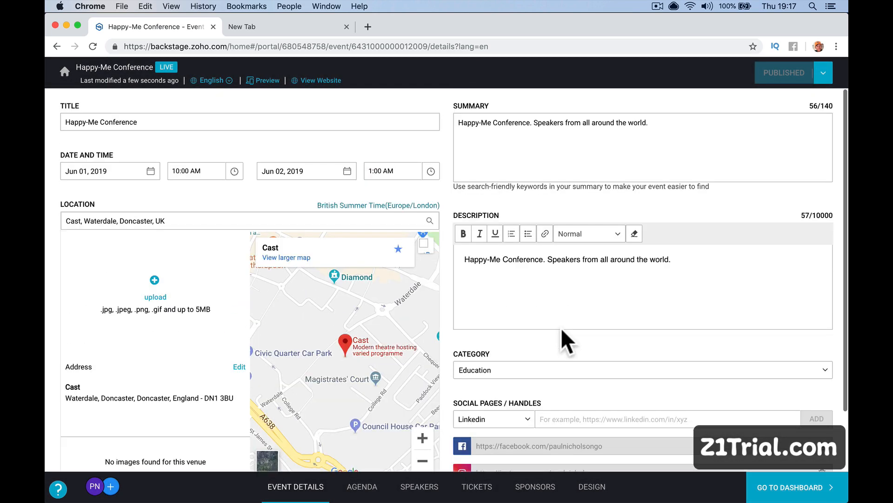
{"action": "scroll", "coordinate": [560, 327], "scroll_direction": "down", "scroll_amount": 3}
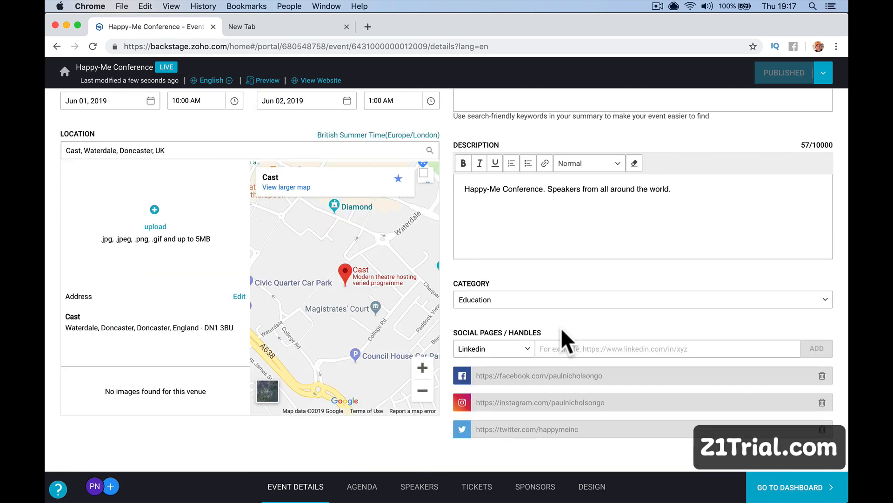
{"action": "scroll", "coordinate": [560, 328], "scroll_direction": "up", "scroll_amount": 3}
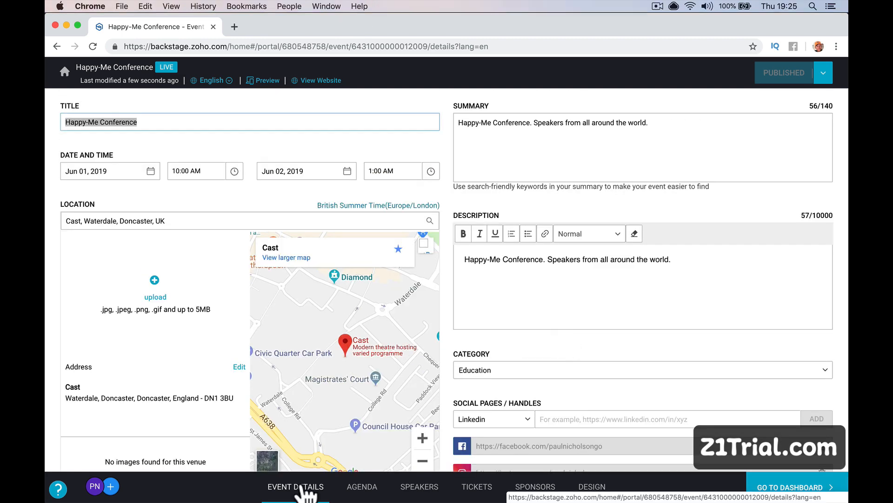
Open the Day 1 agenda and quit the iTunes music player.
{"action": "left_click", "coordinate": [361, 489]}
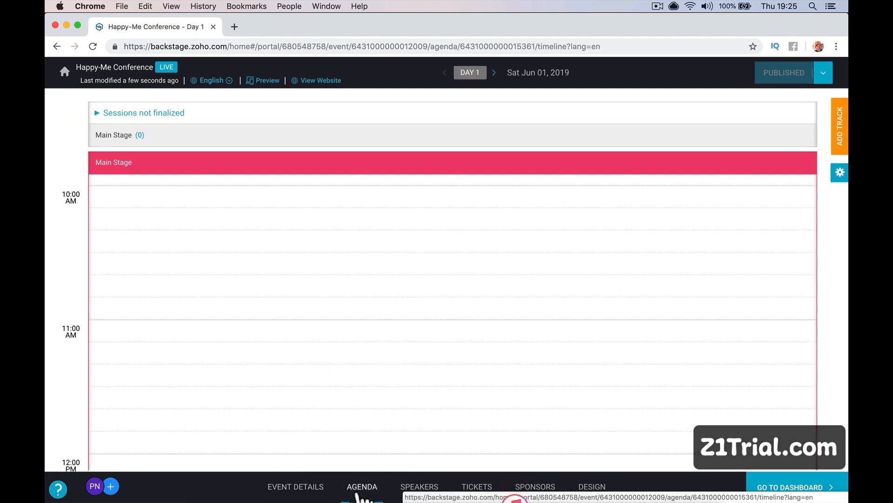
{"action": "right_click", "coordinate": [514, 494]}
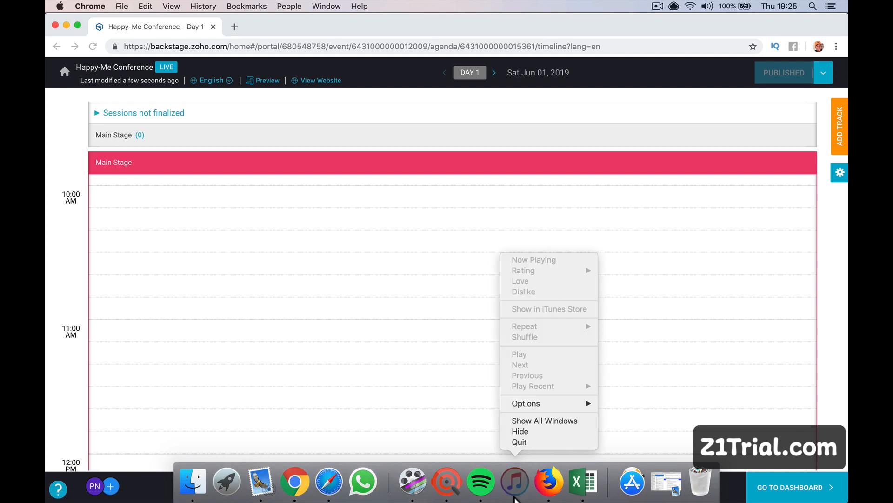
{"action": "left_click", "coordinate": [529, 442]}
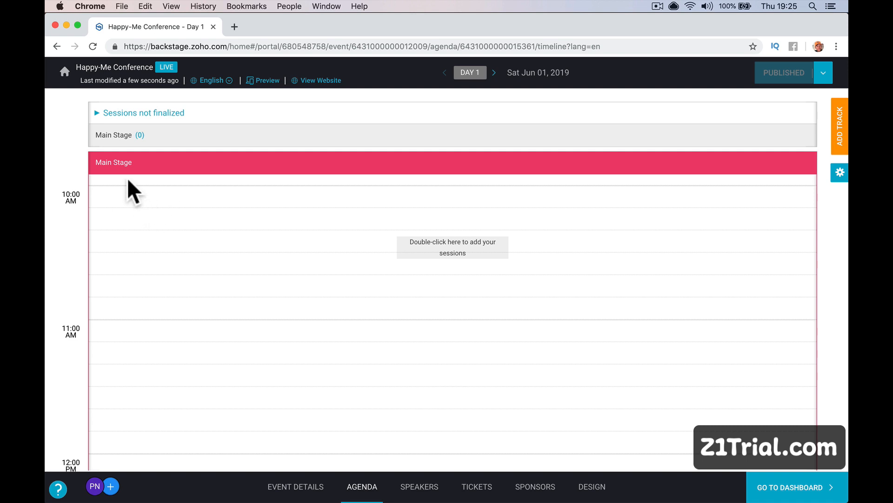
Rename the Main Stage track to 'Track 1' and dismiss the notices.
{"action": "left_click", "coordinate": [126, 160]}
{"action": "type", "text": "Track 1"}
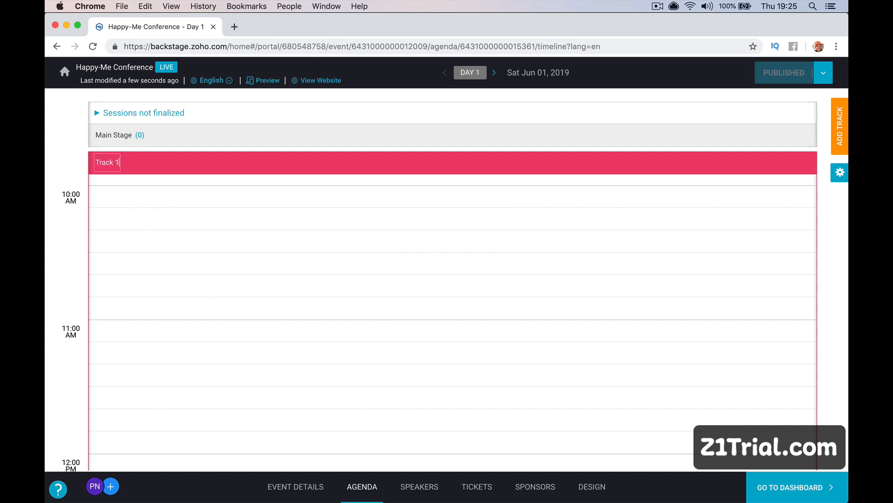
{"action": "key", "text": "Return"}
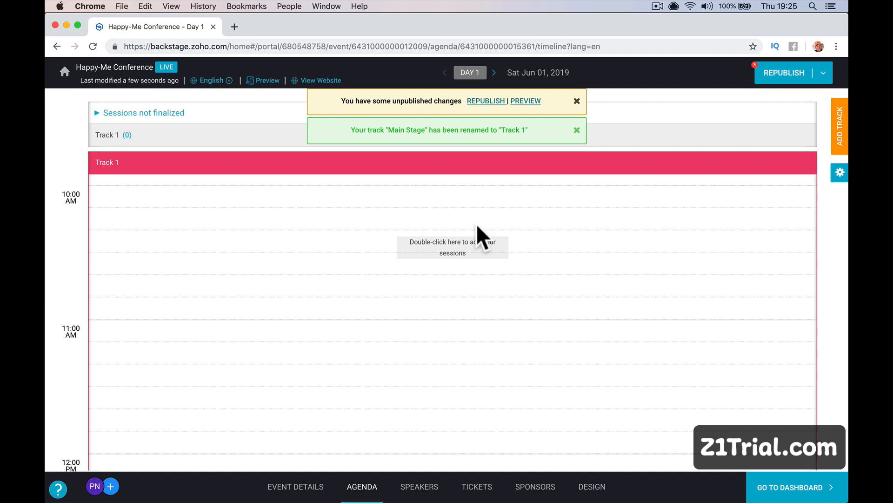
{"action": "left_click", "coordinate": [576, 131]}
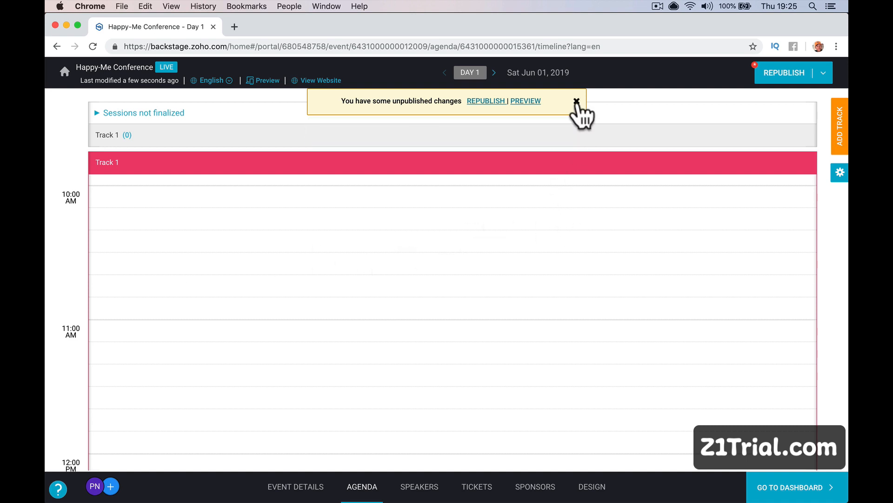
{"action": "left_click", "coordinate": [576, 101]}
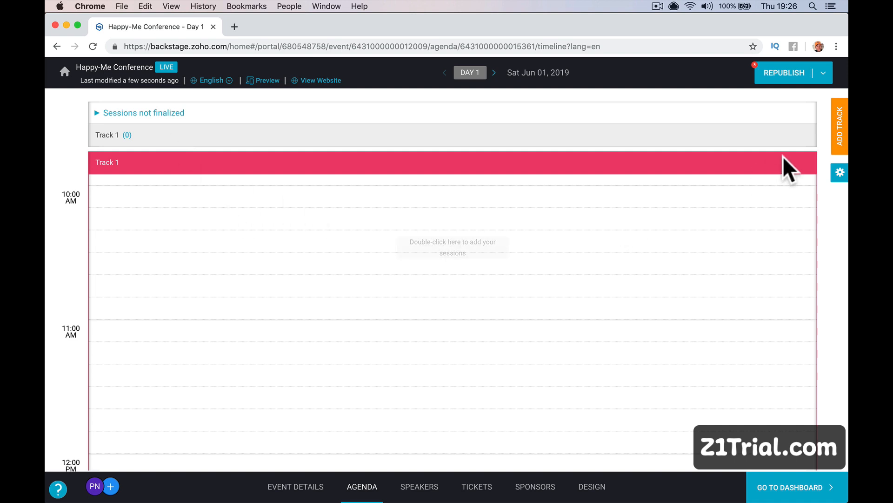
Add a second Day 1 track and name the two tracks Main Stage and Triangle Stage.
{"action": "left_click", "coordinate": [842, 140]}
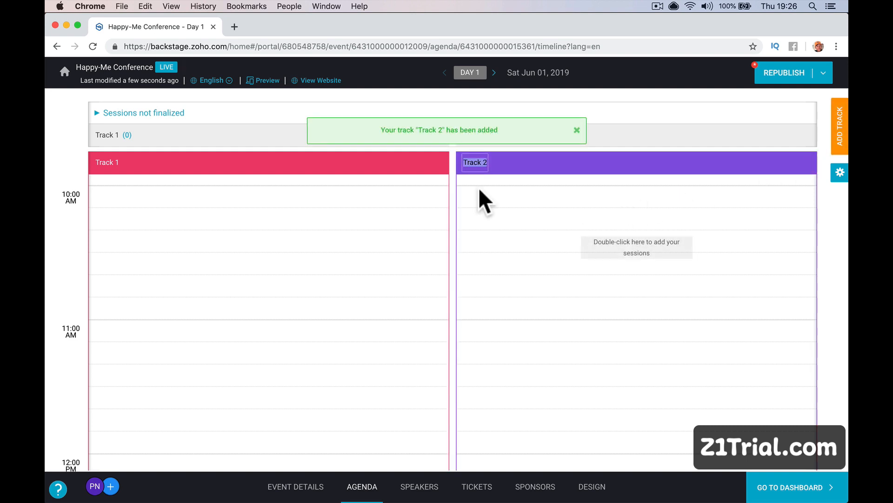
{"action": "left_click", "coordinate": [114, 162]}
{"action": "type", "text": "MAIN"}
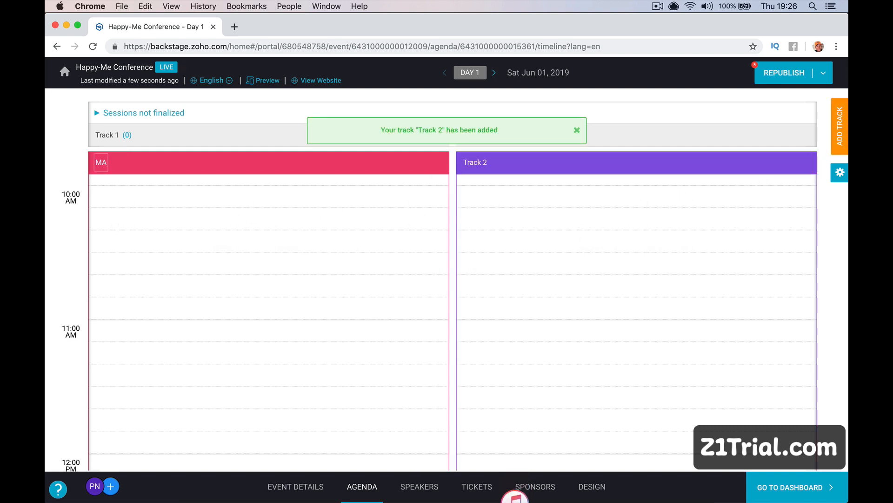
{"action": "key", "text": "BackSpace"}
{"action": "key", "text": "BackSpace"}
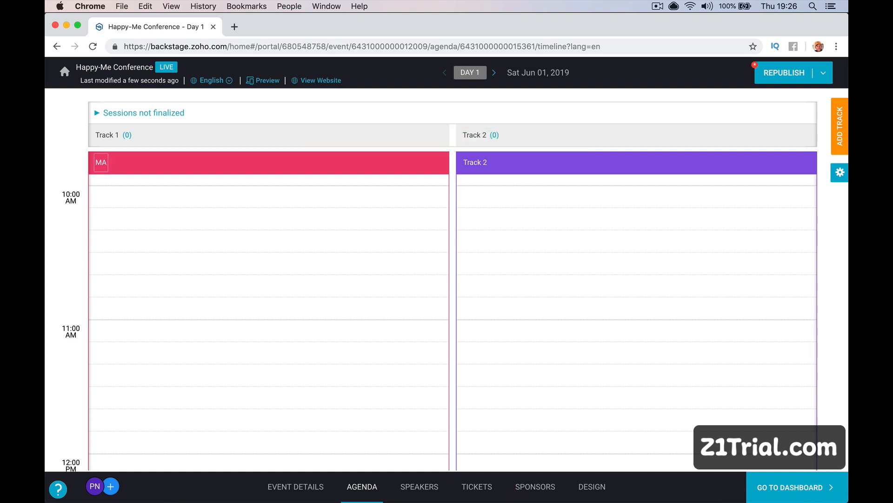
{"action": "type", "text": "in Stage"}
{"action": "key", "text": "Tab"}
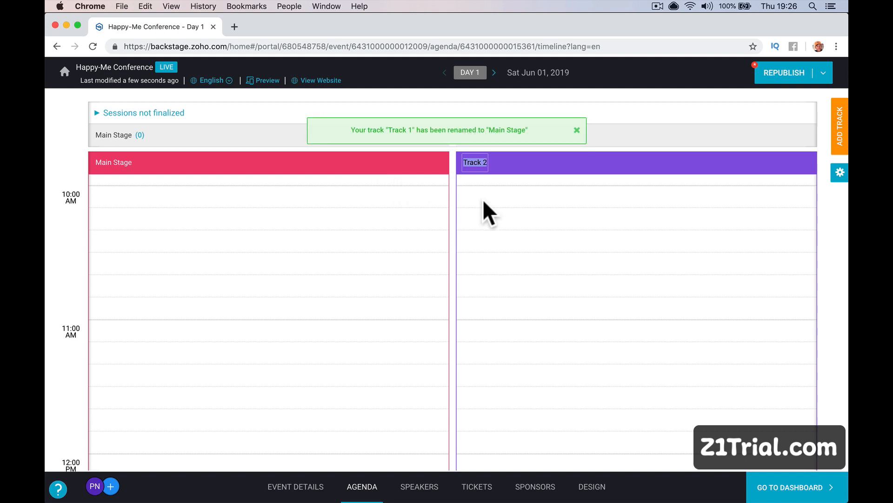
{"action": "type", "text": "Traina"}
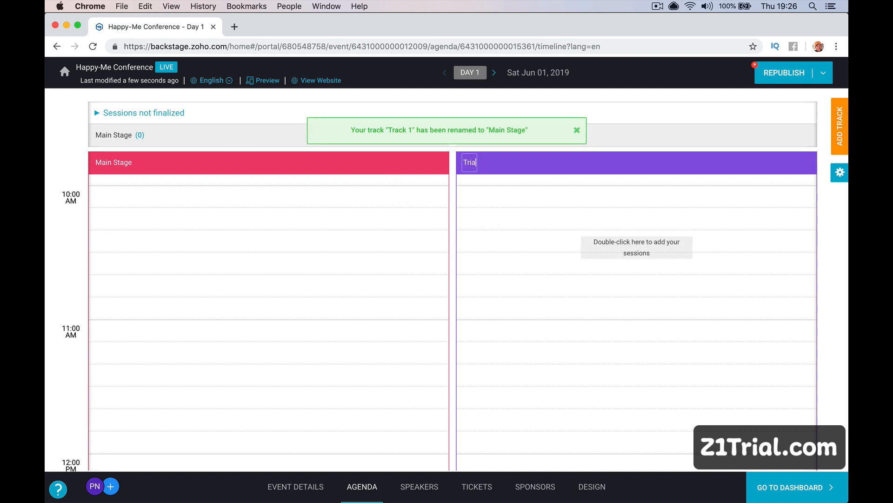
{"action": "type", "text": "le"}
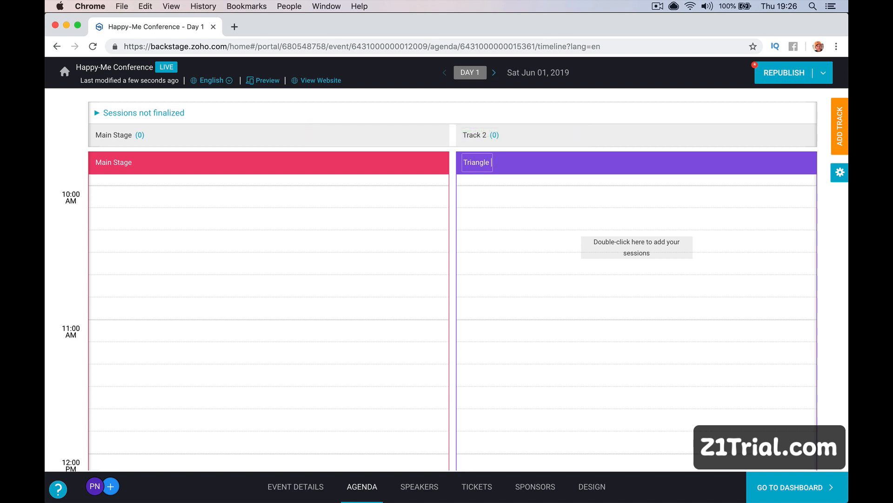
{"action": "type", "text": " Stage"}
{"action": "left_click", "coordinate": [524, 262]}
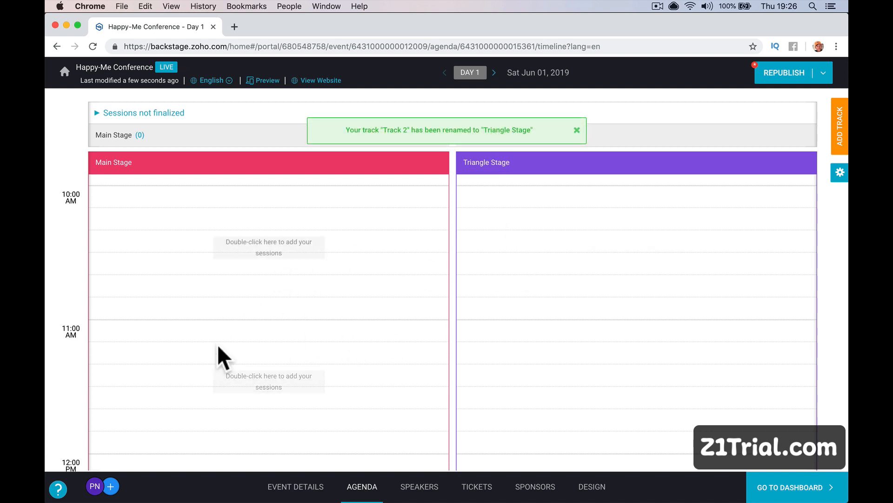
Start a new Main Stage session at 10:00 AM lasting 2 Hr 0 Min.
{"action": "double_click", "coordinate": [227, 238]}
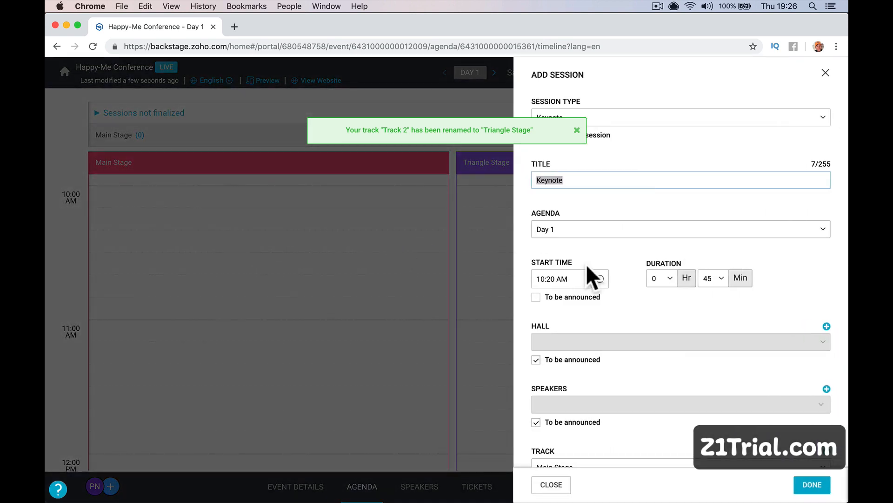
{"action": "left_click", "coordinate": [577, 278]}
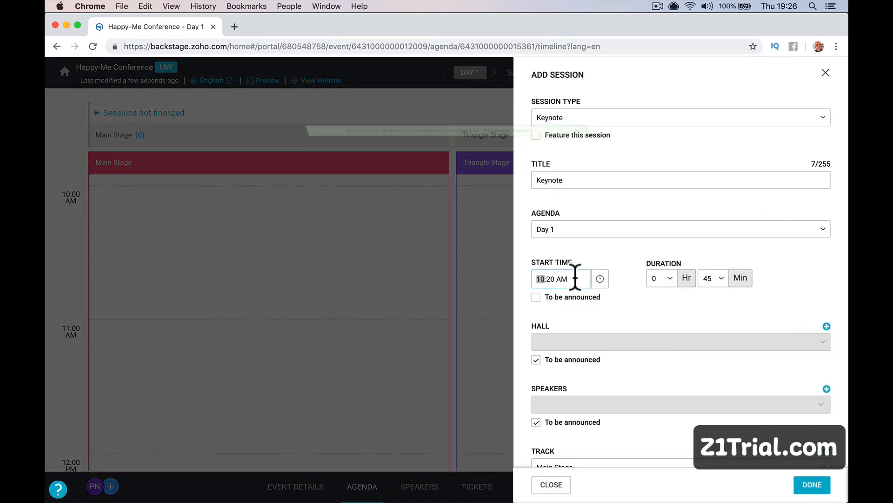
{"action": "double_click", "coordinate": [552, 282]}
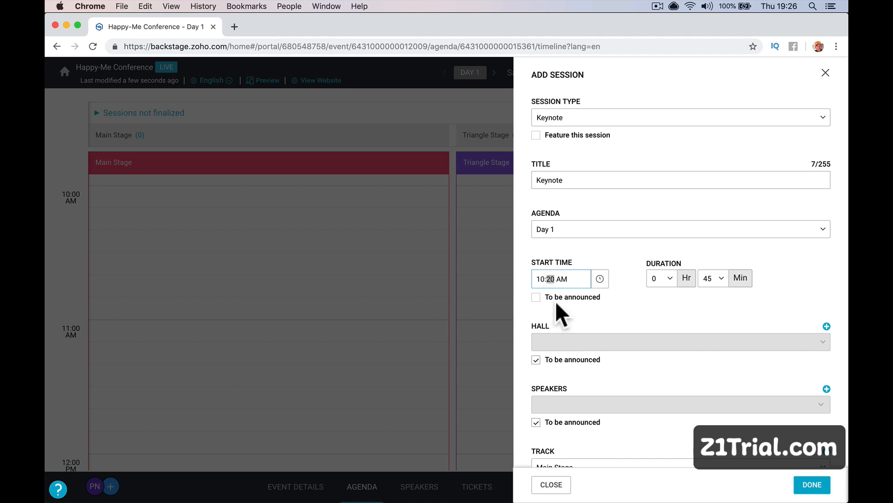
{"action": "type", "text": "00"}
{"action": "left_click", "coordinate": [669, 278]}
{"action": "left_click", "coordinate": [657, 338]}
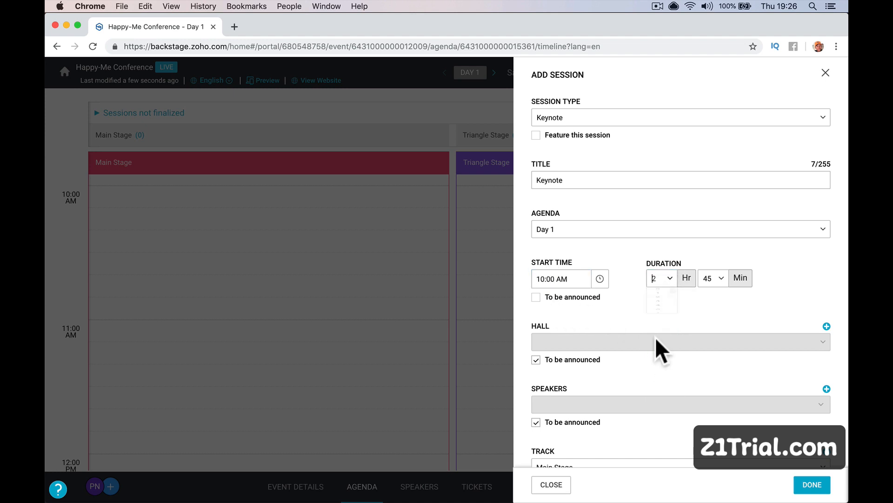
{"action": "left_click", "coordinate": [717, 279]}
{"action": "scroll", "coordinate": [721, 328], "scroll_direction": "up", "scroll_amount": 3}
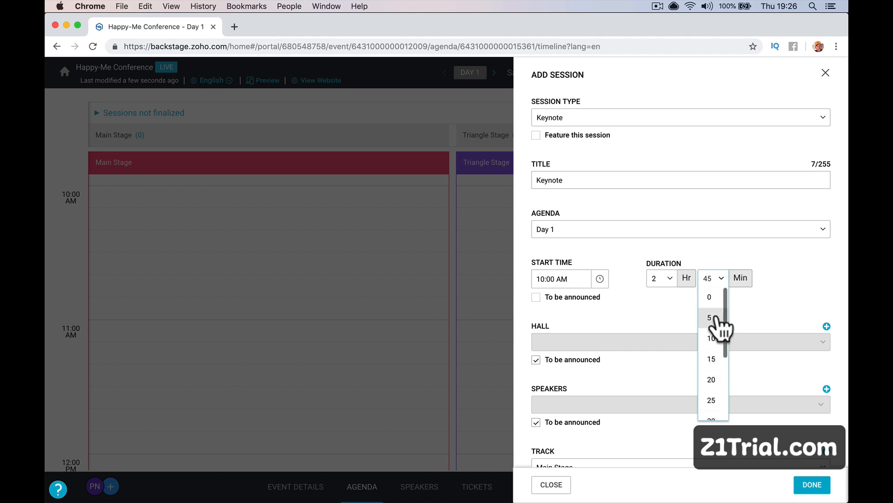
{"action": "left_click", "coordinate": [718, 301]}
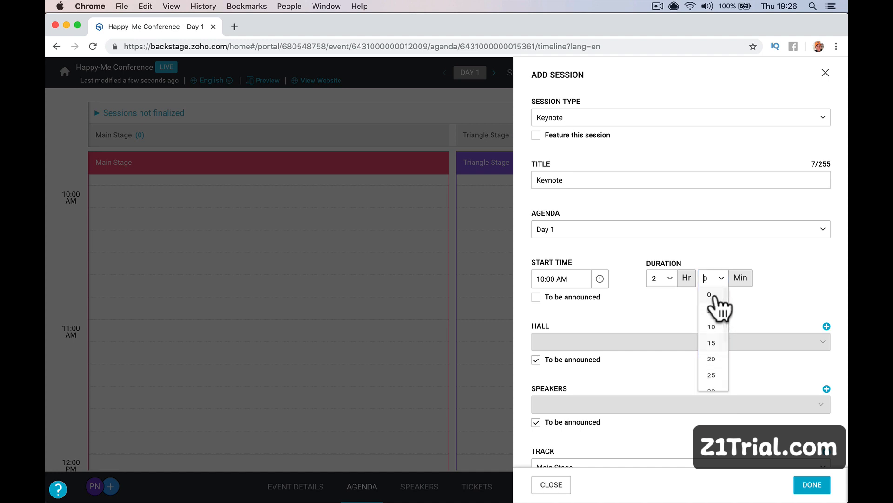
Make it a Breakfast session and untick the hall's To be announced option.
{"action": "left_click", "coordinate": [598, 182]}
{"action": "left_click", "coordinate": [576, 117]}
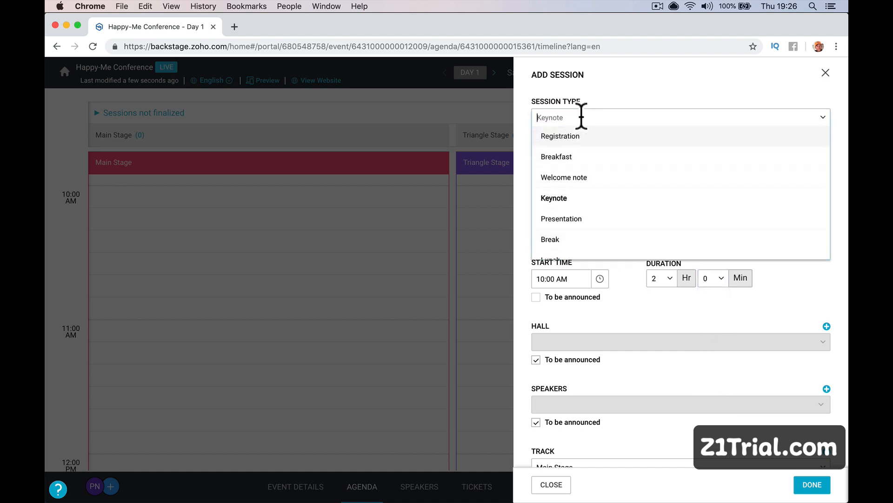
{"action": "left_click", "coordinate": [600, 157]}
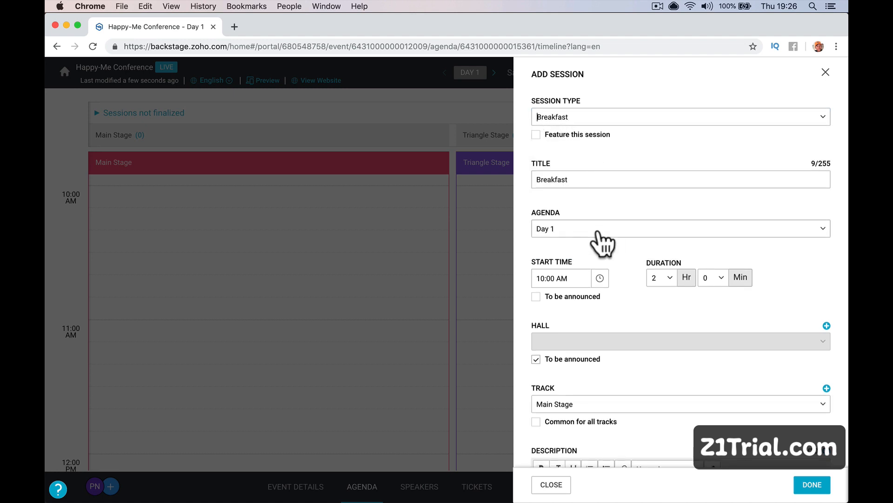
{"action": "scroll", "coordinate": [600, 241], "scroll_direction": "down", "scroll_amount": 3}
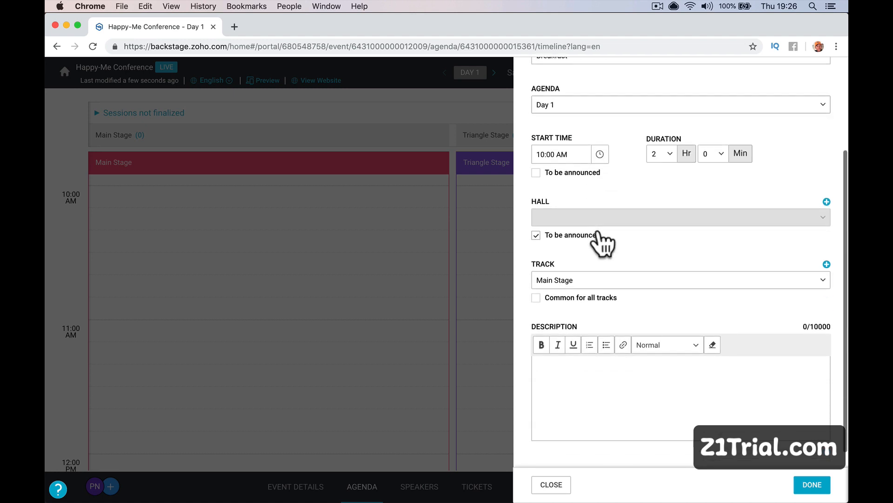
{"action": "left_click", "coordinate": [536, 233]}
Create a new hall named Dining Hall for the session.
{"action": "left_click", "coordinate": [586, 218]}
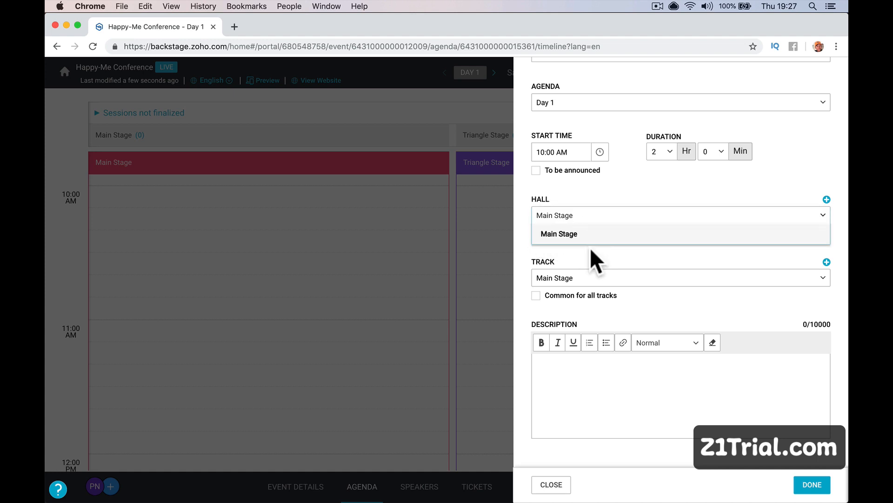
{"action": "left_click", "coordinate": [827, 200]}
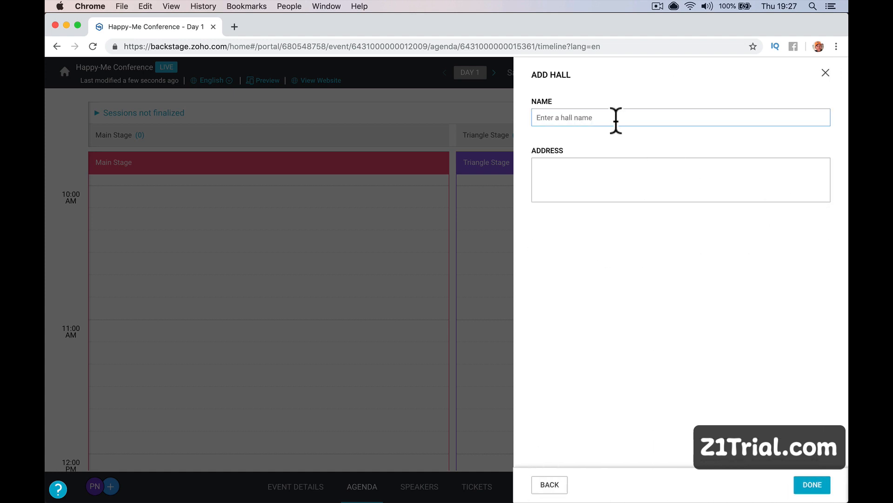
{"action": "type", "text": "Dining Hall"}
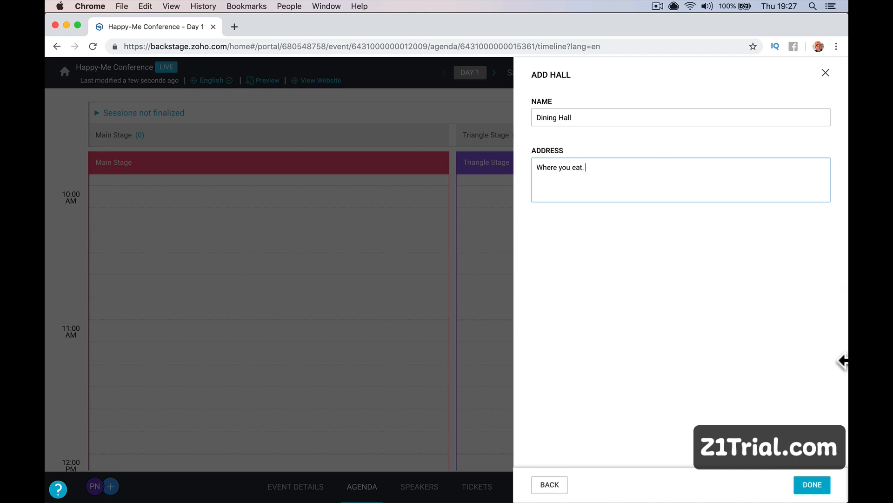
{"action": "left_click", "coordinate": [813, 485]}
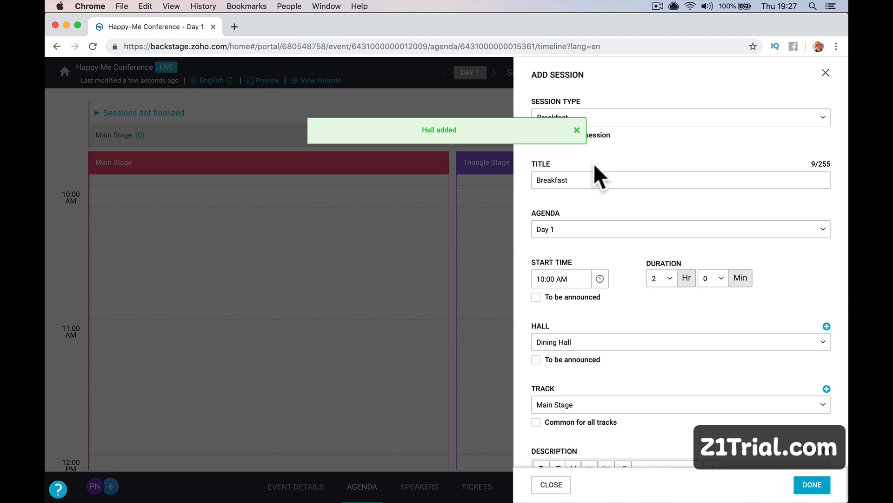
Add the description 'Breakfast and hello' and save the Breakfast session.
{"action": "scroll", "coordinate": [620, 194], "scroll_direction": "down", "scroll_amount": 3}
{"action": "scroll", "coordinate": [610, 315], "scroll_direction": "down", "scroll_amount": 3}
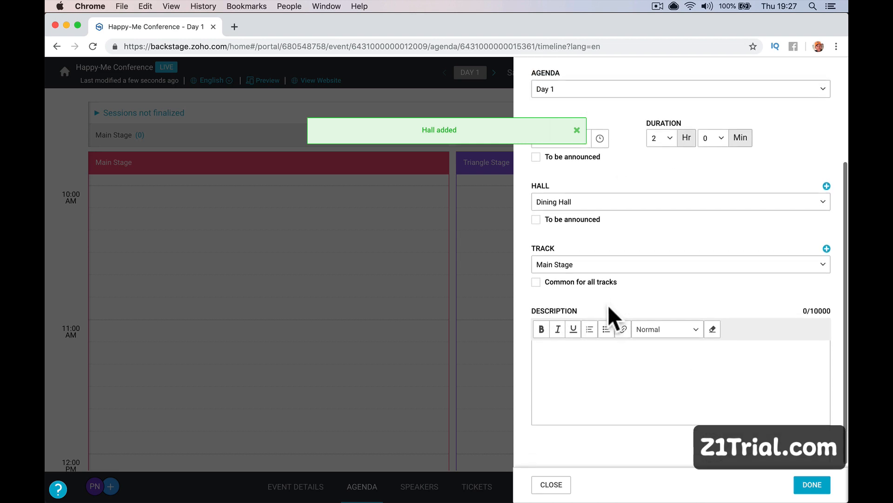
{"action": "left_click", "coordinate": [587, 360]}
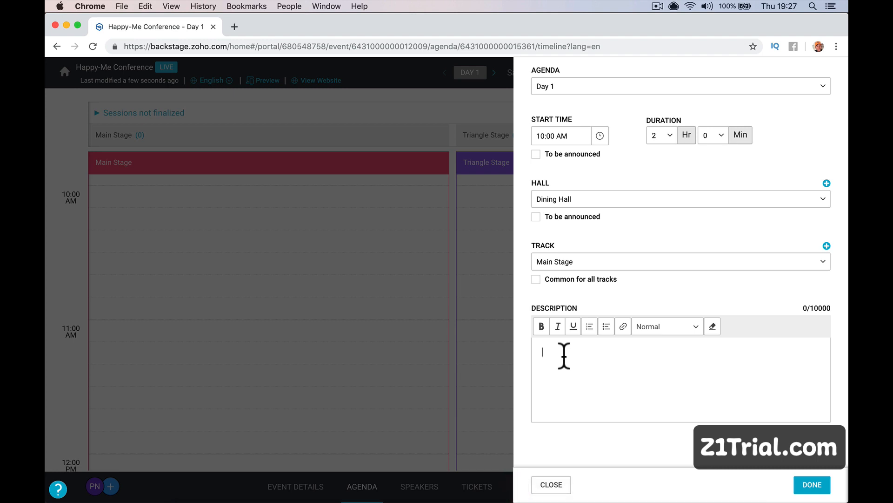
{"action": "type", "text": "Breakfast and hello meet and greet."}
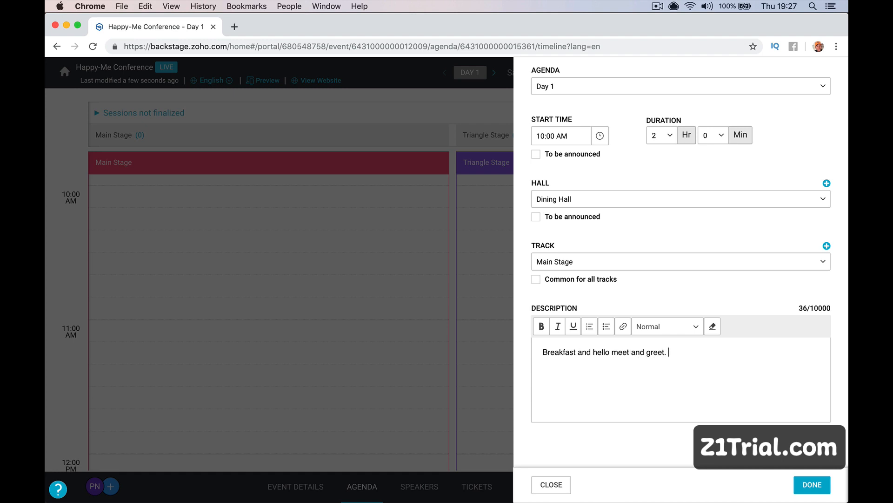
{"action": "left_click", "coordinate": [812, 483]}
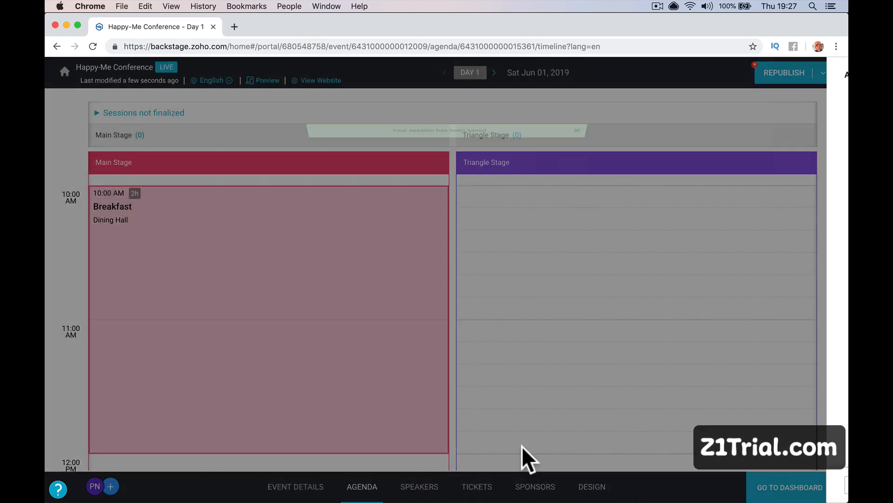
Start a 12:00 PM Main Stage keynote with its title, a 2-hour duration and the Main Stage hall.
{"action": "scroll", "coordinate": [367, 336], "scroll_direction": "down", "scroll_amount": 5}
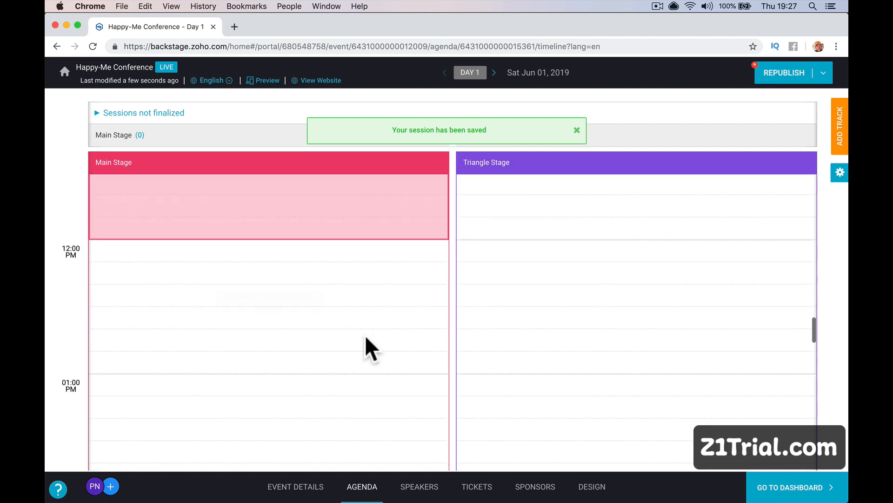
{"action": "double_click", "coordinate": [251, 253]}
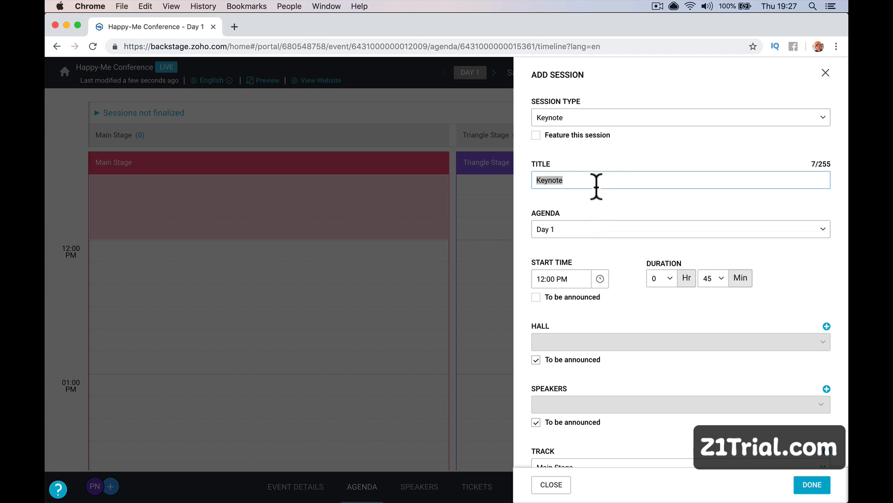
{"action": "type", "text": "Mr Smith Telling You Stuff"}
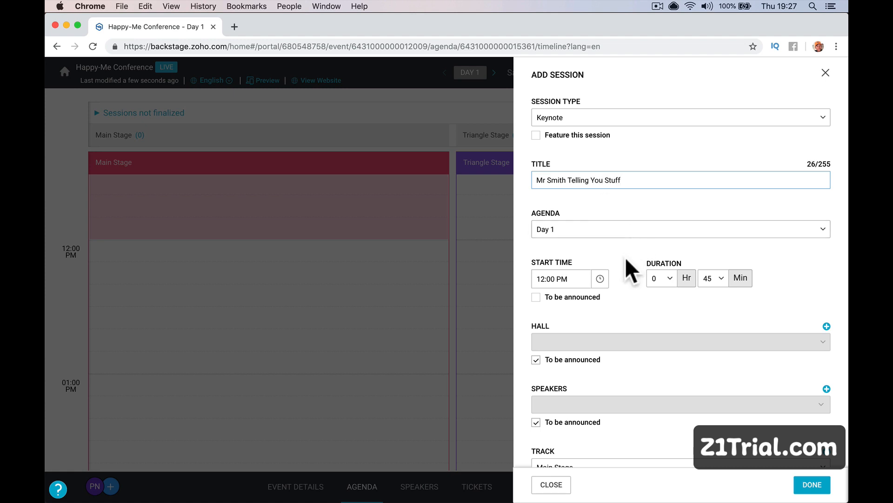
{"action": "left_click", "coordinate": [658, 277]}
{"action": "left_click", "coordinate": [657, 342]}
{"action": "scroll", "coordinate": [650, 359], "scroll_direction": "down", "scroll_amount": 3}
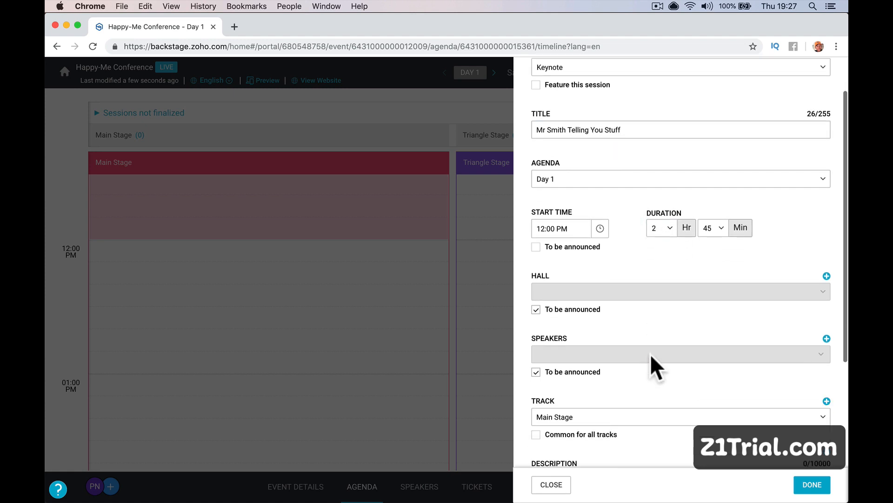
{"action": "left_click", "coordinate": [580, 252]}
{"action": "left_click", "coordinate": [592, 235]}
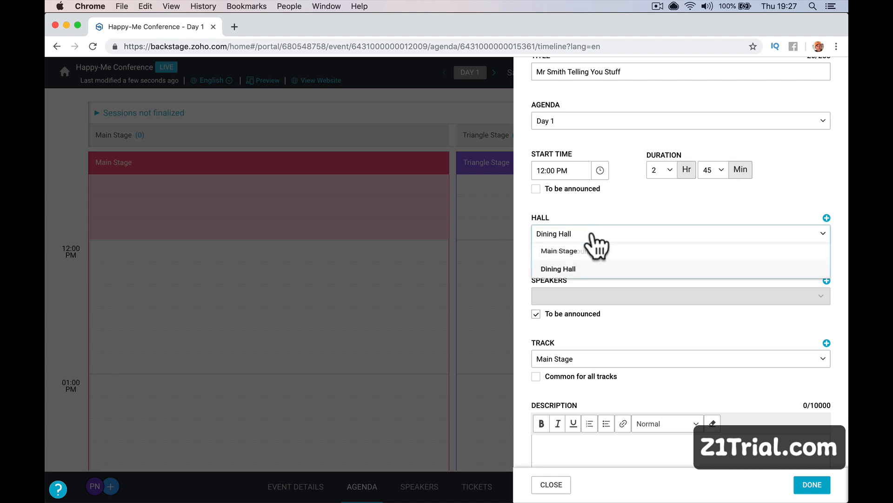
{"action": "left_click", "coordinate": [591, 254]}
Leave the speakers to be announced, add a description, and save the 2h 45m keynote.
{"action": "scroll", "coordinate": [591, 277], "scroll_direction": "down", "scroll_amount": 1}
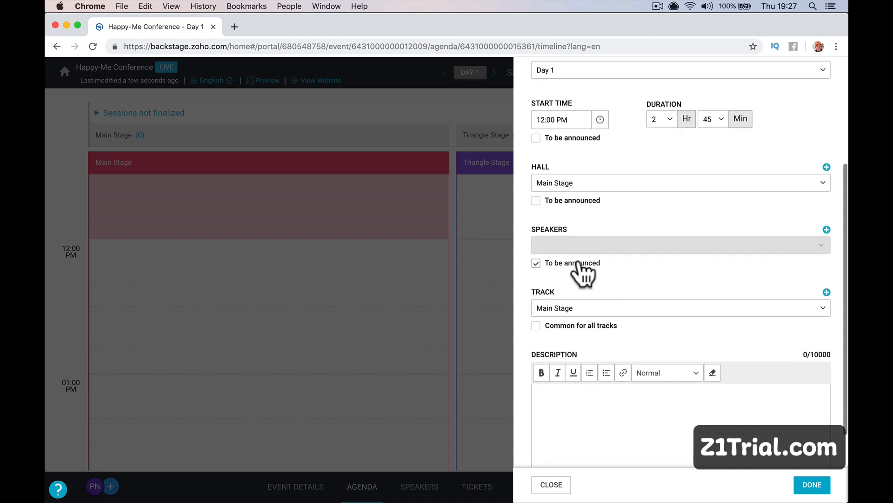
{"action": "left_click", "coordinate": [826, 230]}
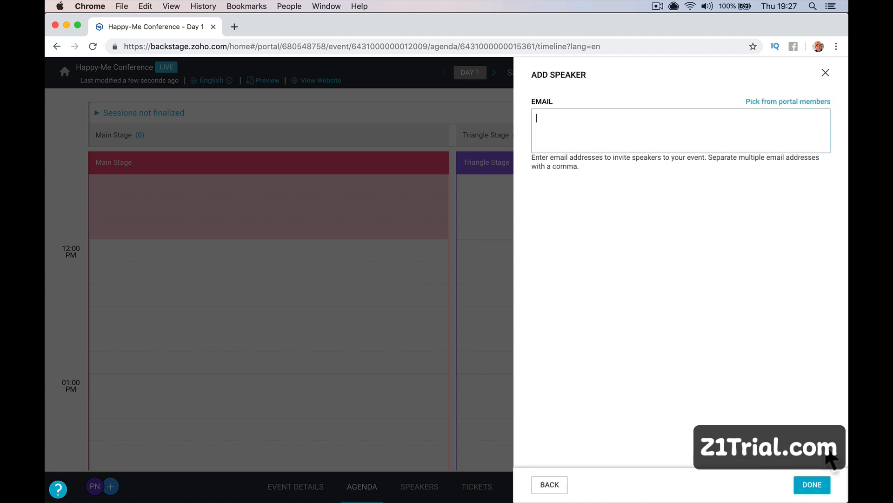
{"action": "left_click", "coordinate": [556, 487]}
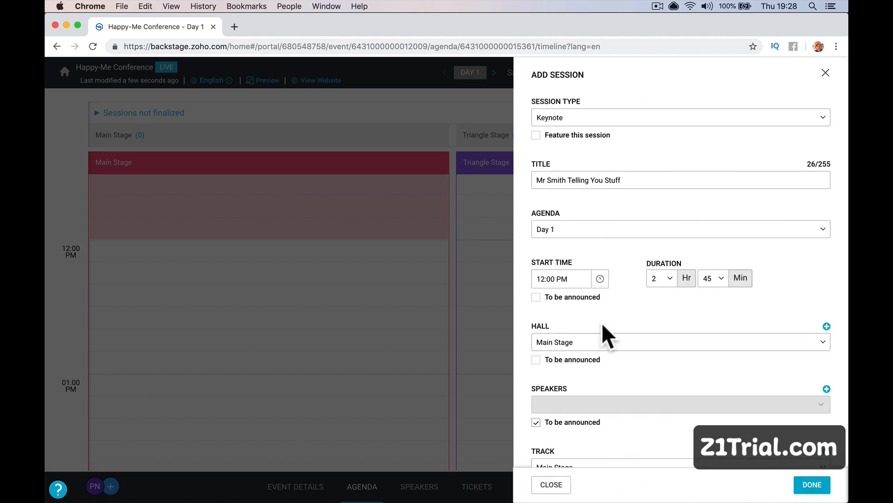
{"action": "scroll", "coordinate": [603, 326], "scroll_direction": "down", "scroll_amount": 5}
{"action": "left_click", "coordinate": [567, 361]}
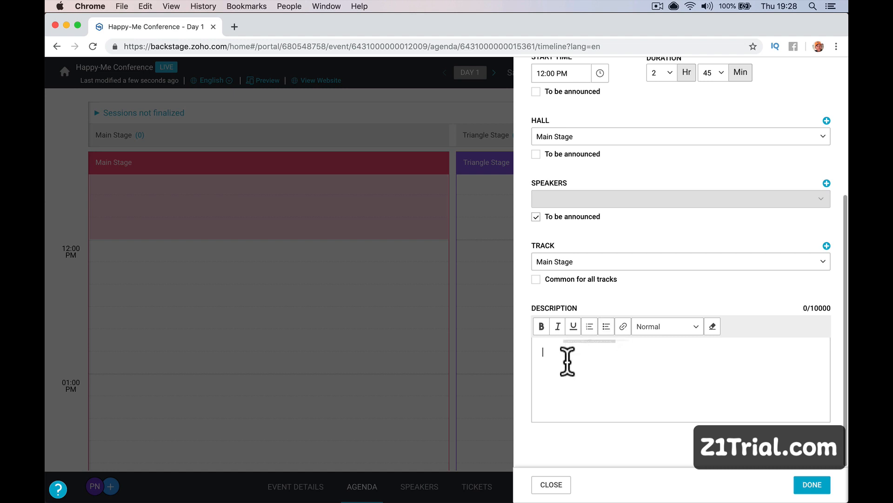
{"action": "type", "text": "Mr Smith telling you h"}
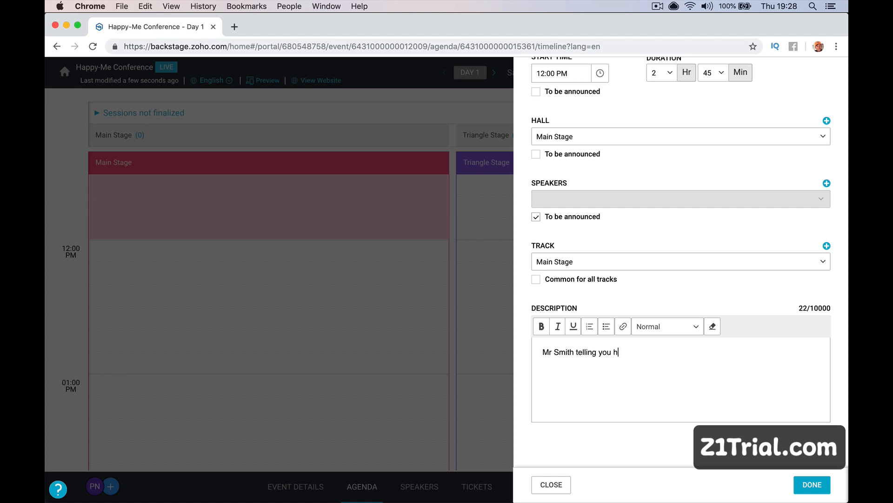
{"action": "type", "text": "ow he got rich."}
{"action": "left_click", "coordinate": [812, 484]}
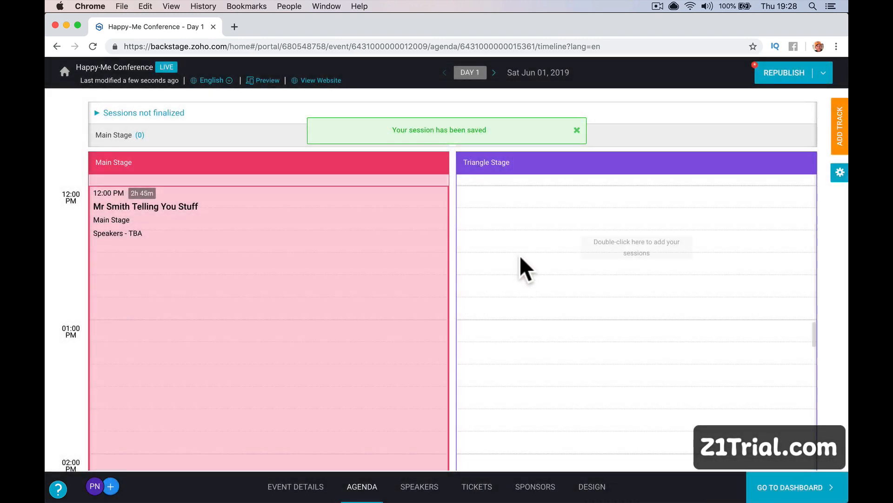
Start a 12:00 PM session on the Triangle Stage track, enter its title, and keep it on Day 1.
{"action": "double_click", "coordinate": [533, 195]}
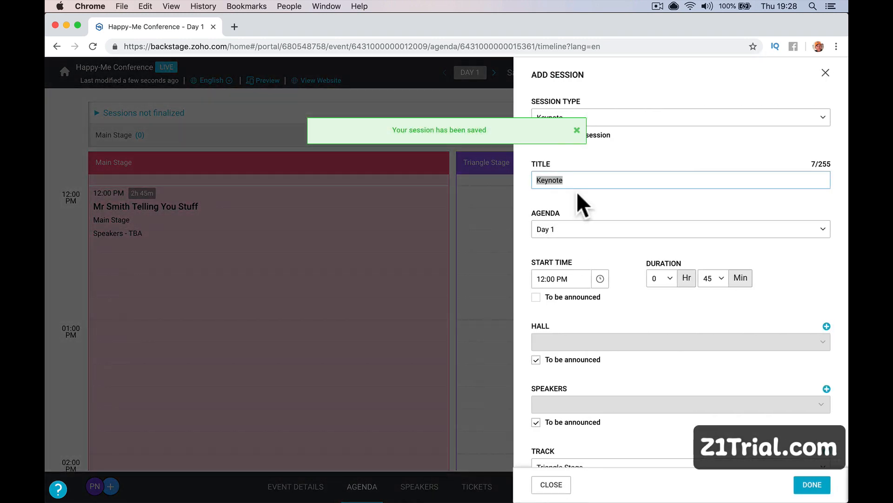
{"action": "left_click", "coordinate": [579, 132]}
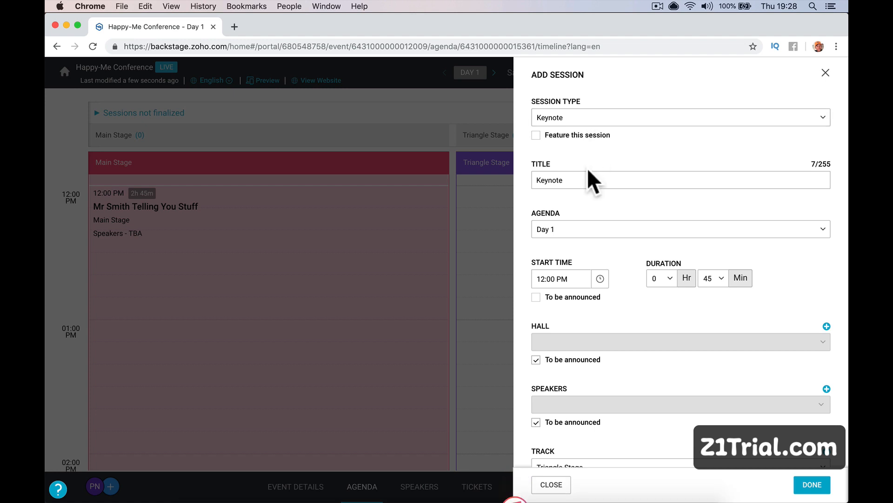
{"action": "type", "text": "mr"}
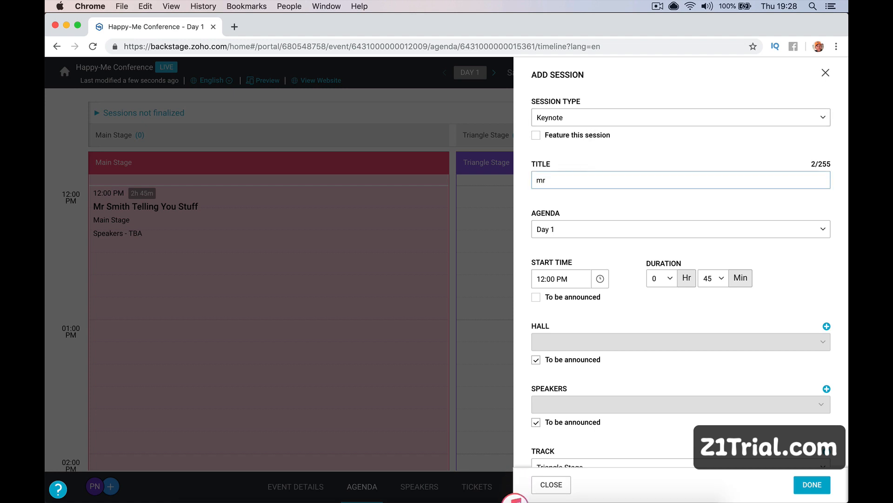
{"action": "key", "text": "BackSpace"}
{"action": "key", "text": "BackSpace"}
{"action": "type", "text": "mt"}
{"action": "key", "text": "BackSpace"}
{"action": "key", "text": "BackSpace"}
{"action": "type", "text": "Mrs Smith Telling You Stuff"}
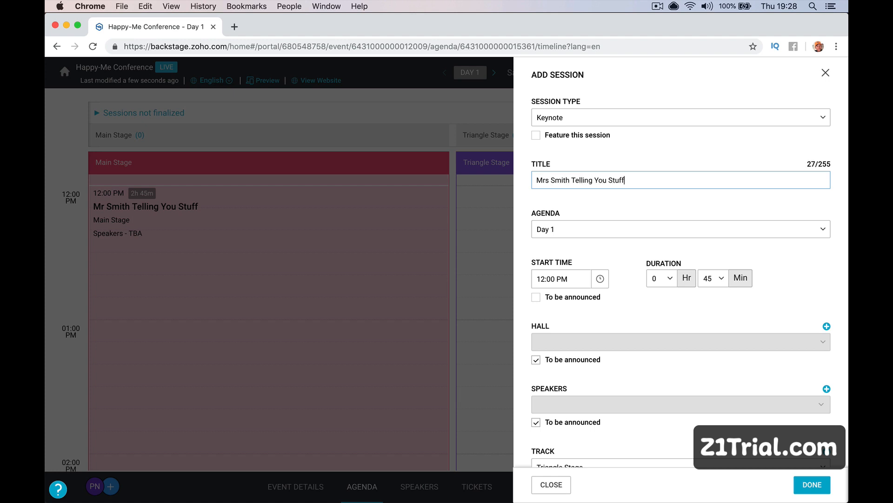
{"action": "key", "text": "Tab"}
{"action": "left_click", "coordinate": [647, 247]}
{"action": "scroll", "coordinate": [642, 292], "scroll_direction": "down", "scroll_amount": 2}
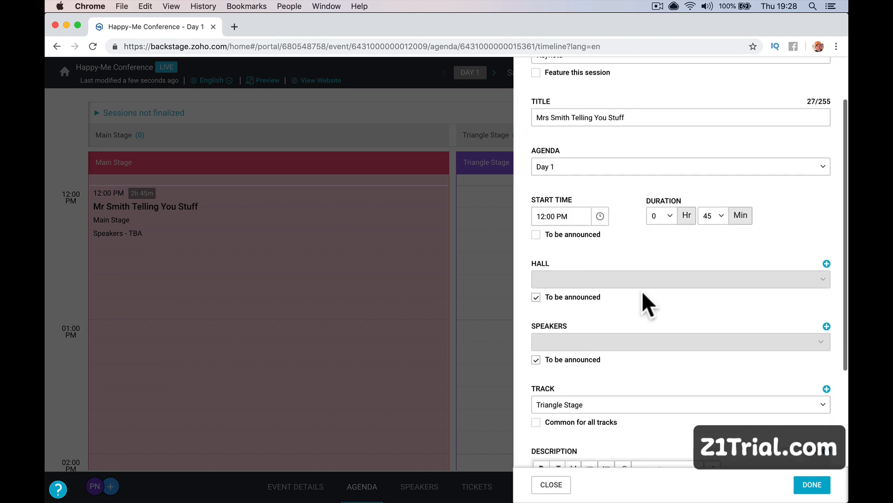
{"action": "scroll", "coordinate": [641, 292], "scroll_direction": "down", "scroll_amount": 3}
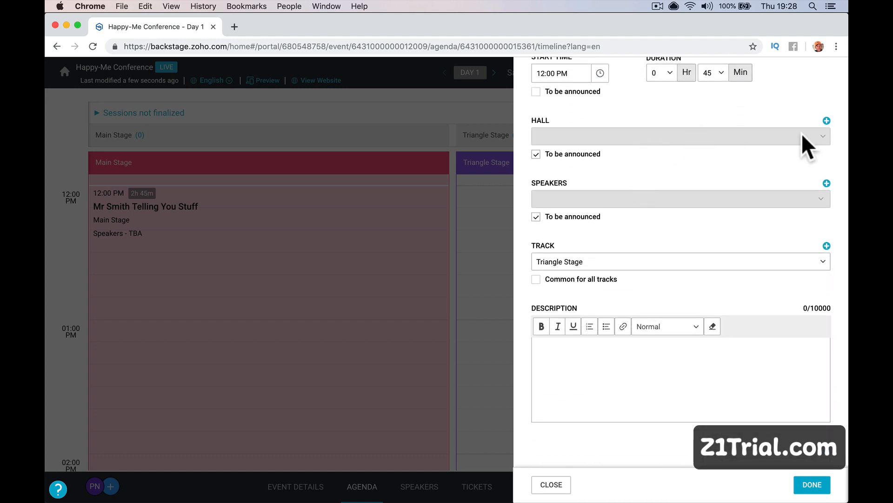
Create a new hall named 'Triangle Stage' for the session, fixing the name's spelling.
{"action": "left_click", "coordinate": [826, 121]}
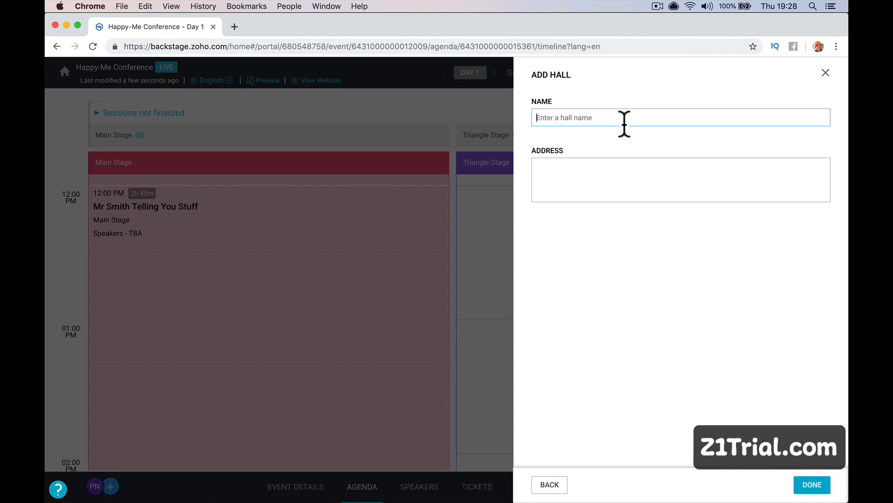
{"action": "type", "text": "Traingle Stage"}
{"action": "left_click", "coordinate": [634, 180]}
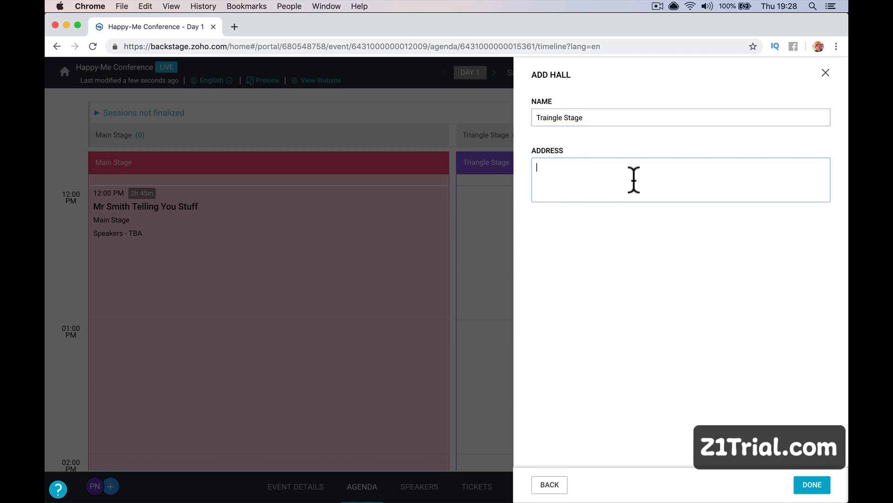
{"action": "left_click", "coordinate": [568, 119]}
{"action": "right_click", "coordinate": [559, 117]}
{"action": "left_click", "coordinate": [577, 122]}
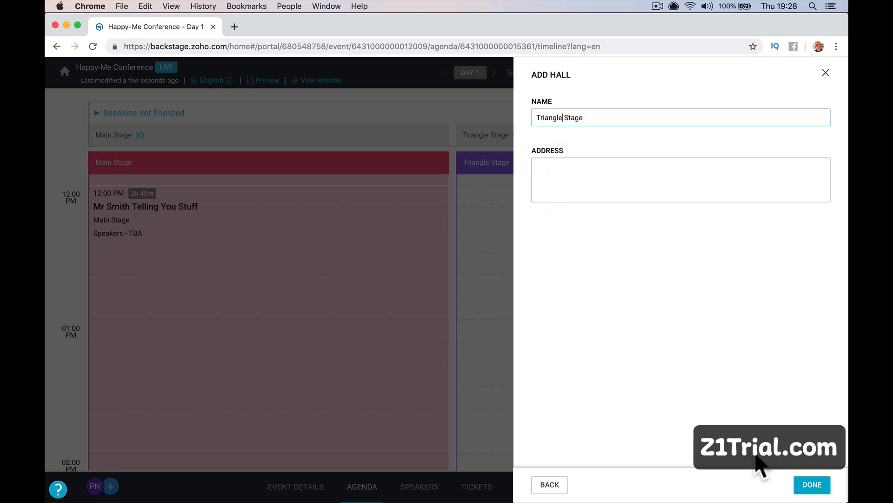
{"action": "left_click", "coordinate": [812, 488]}
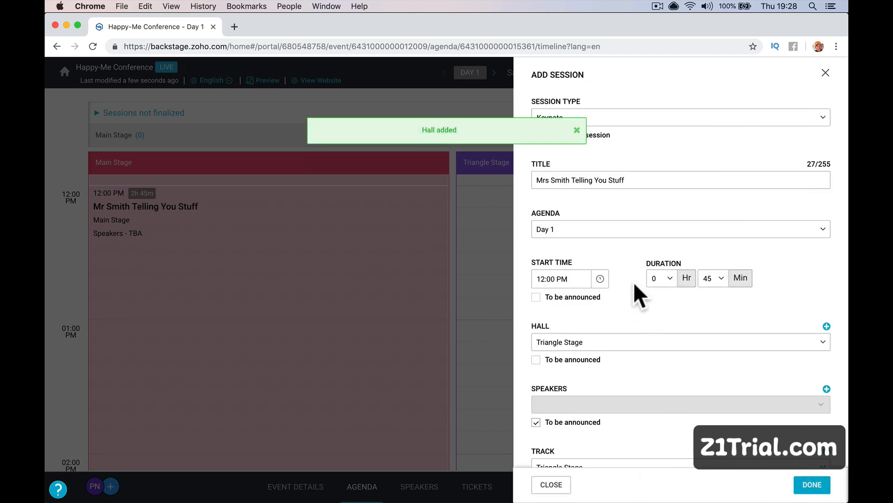
Write the session description and save the 45-minute Triangle Stage keynote.
{"action": "scroll", "coordinate": [633, 281], "scroll_direction": "down", "scroll_amount": 5}
{"action": "left_click", "coordinate": [591, 365]}
{"action": "type", "text": "Mrsh"}
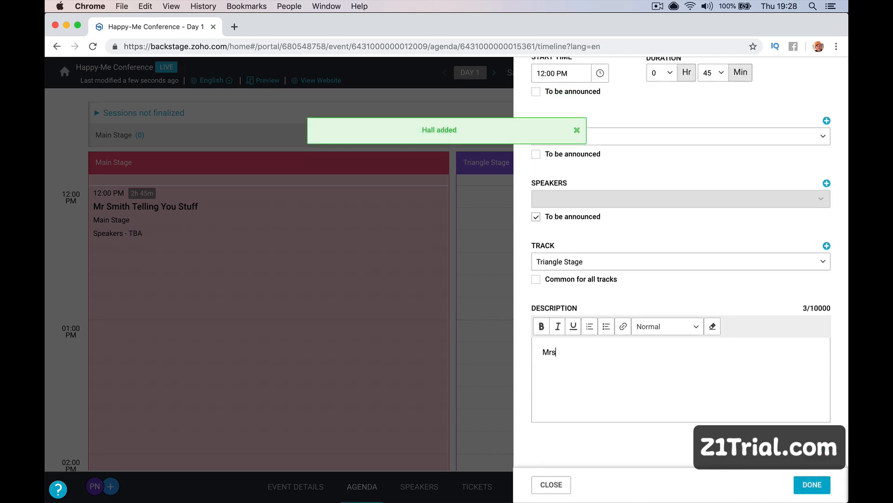
{"action": "key", "text": "BackSpace"}
{"action": "key", "text": "BackSpace"}
{"action": "type", "text": "sm"}
{"action": "key", "text": "BackSpace"}
{"action": "type", "text": "Sm"}
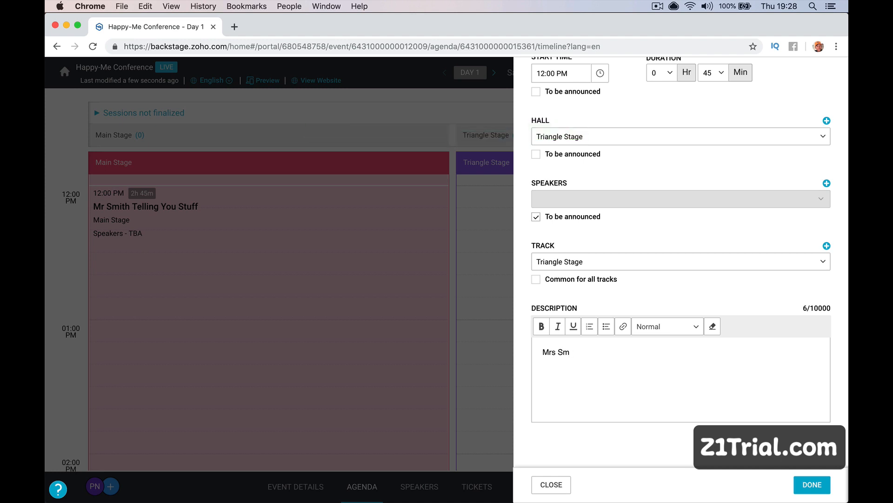
{"action": "type", "text": "ithg"}
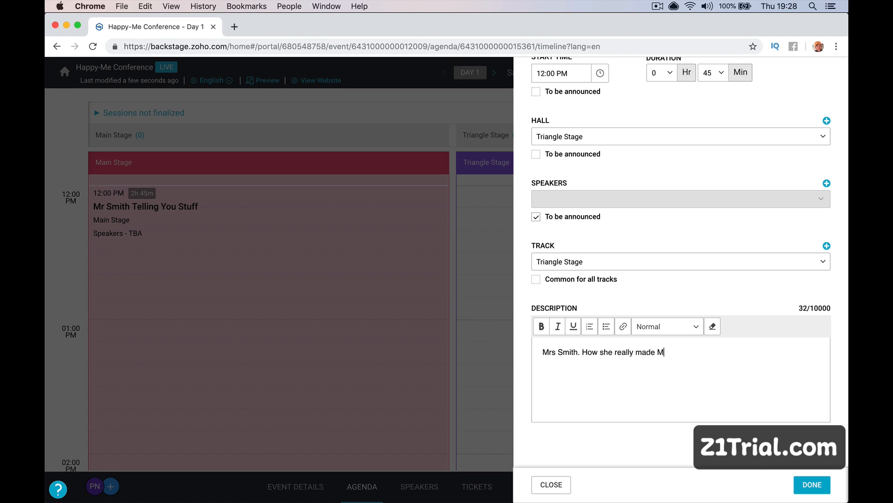
{"action": "type", "text": "Smith rich."}
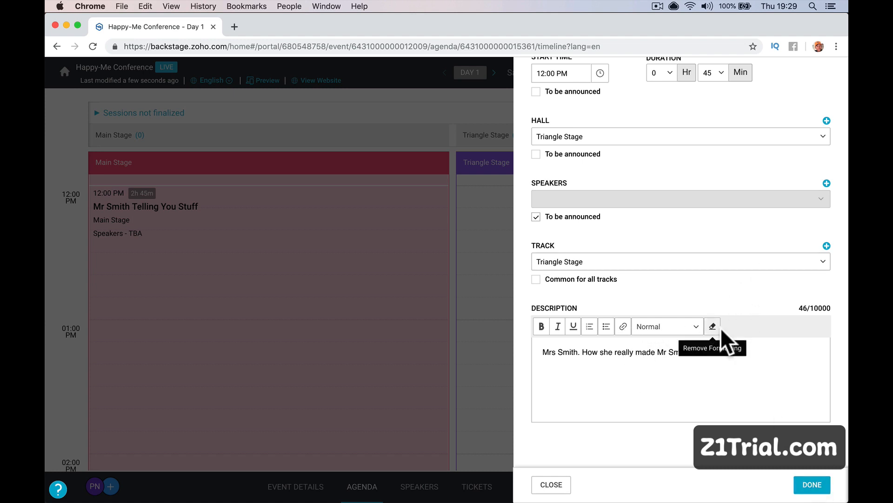
{"action": "left_click", "coordinate": [812, 487]}
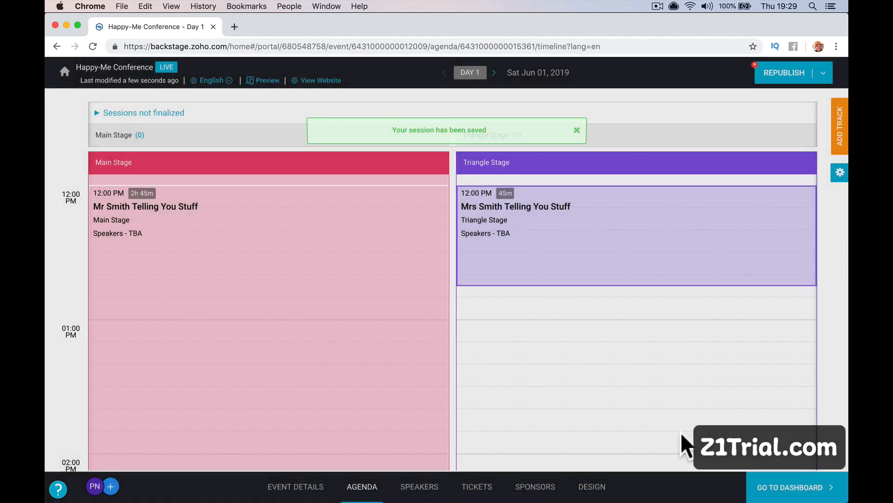
Save a 1:00 PM Keynote session on the Triangle Stage track.
{"action": "scroll", "coordinate": [562, 325], "scroll_direction": "down", "scroll_amount": 5}
{"action": "scroll", "coordinate": [562, 325], "scroll_direction": "up", "scroll_amount": 5}
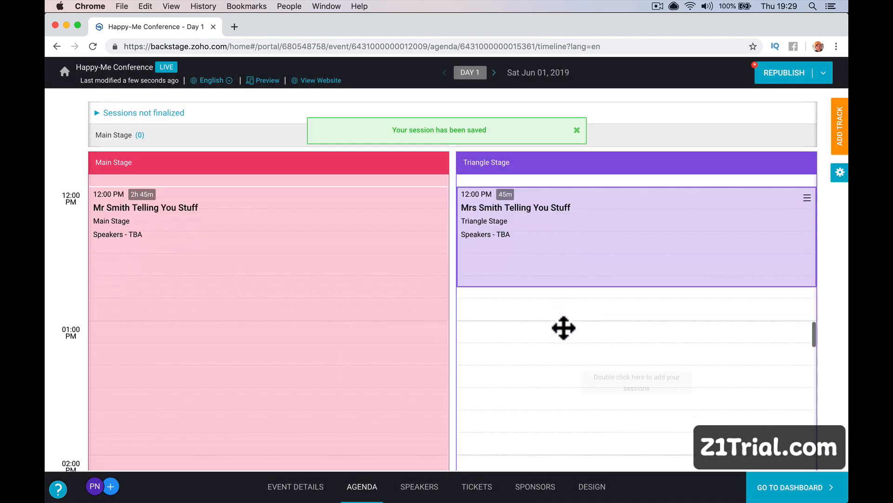
{"action": "double_click", "coordinate": [565, 291]}
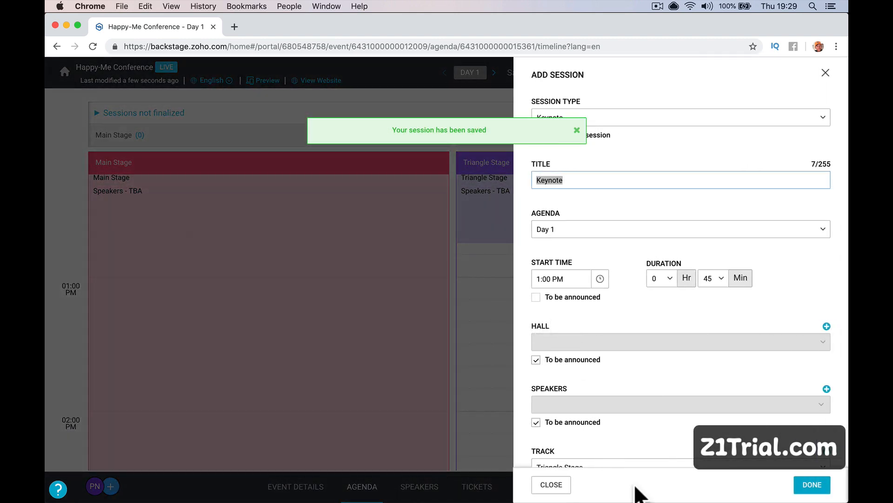
{"action": "left_click", "coordinate": [802, 487]}
Add a 45-minute Lunch session on Triangle Stage at 02:10 PM.
{"action": "scroll", "coordinate": [568, 422], "scroll_direction": "down", "scroll_amount": 5}
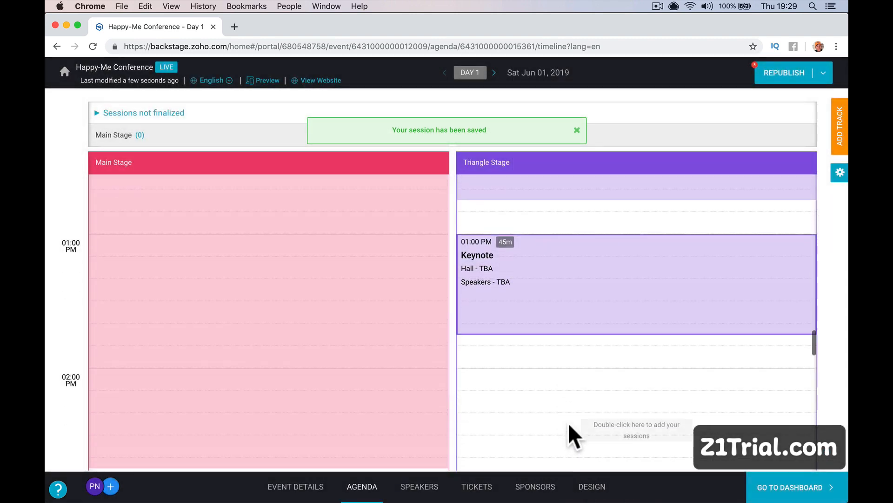
{"action": "double_click", "coordinate": [569, 242]}
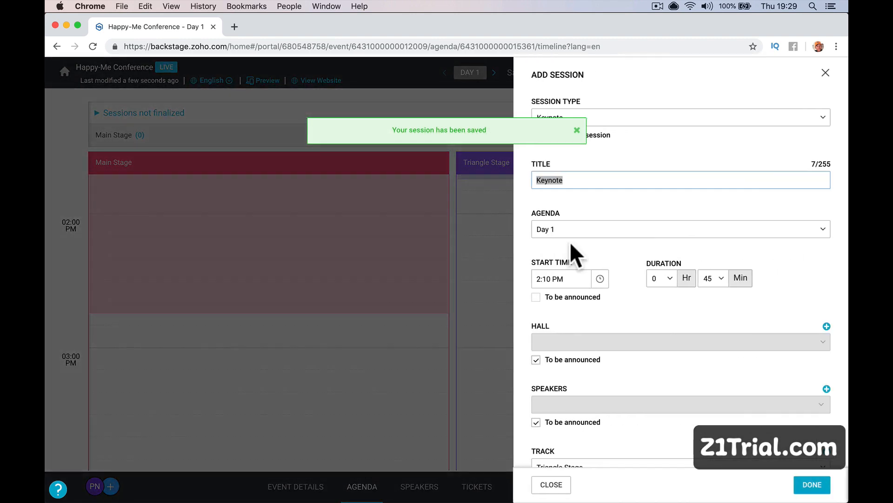
{"action": "left_click", "coordinate": [645, 116]}
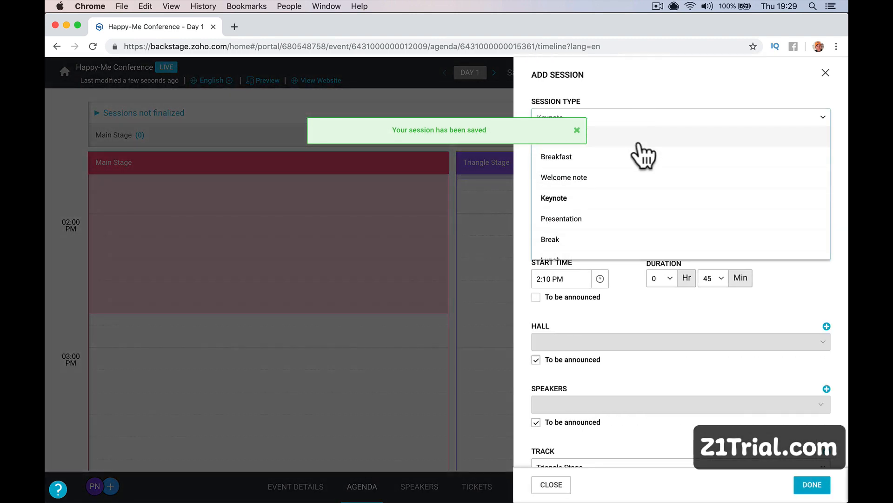
{"action": "left_click", "coordinate": [582, 134]}
{"action": "left_click", "coordinate": [628, 117]}
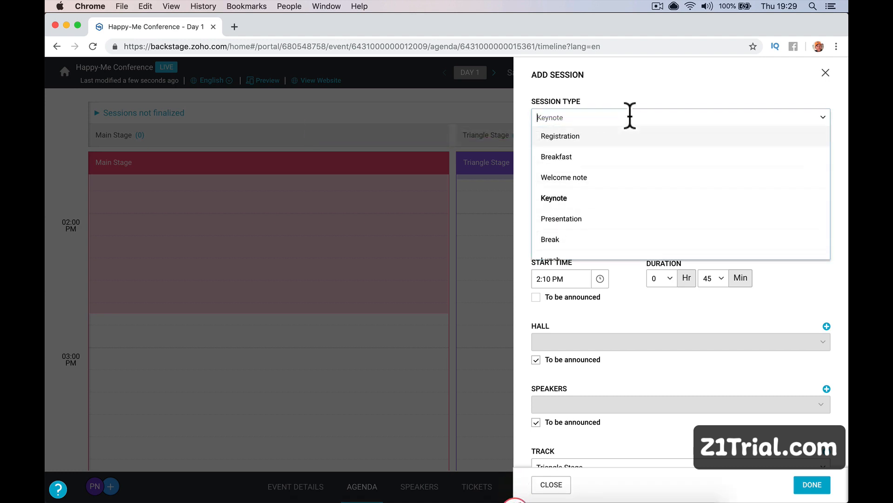
{"action": "scroll", "coordinate": [644, 198], "scroll_direction": "down", "scroll_amount": 3}
{"action": "left_click", "coordinate": [642, 192]}
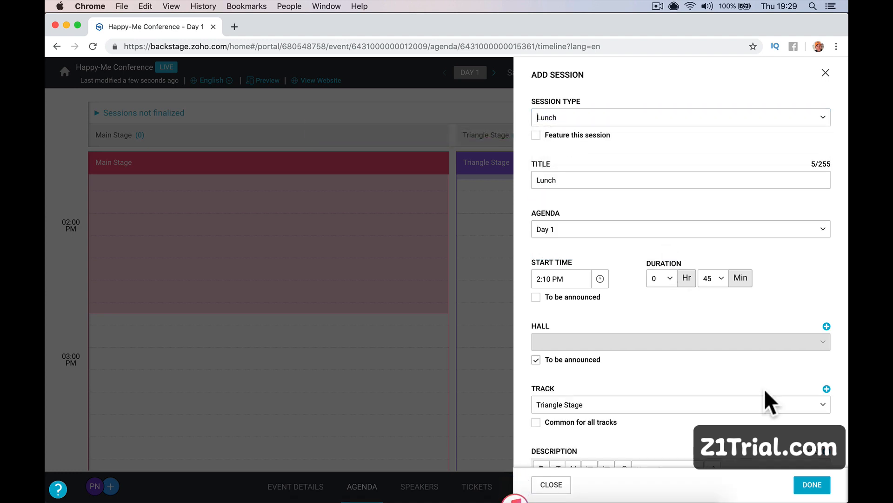
{"action": "left_click", "coordinate": [812, 479]}
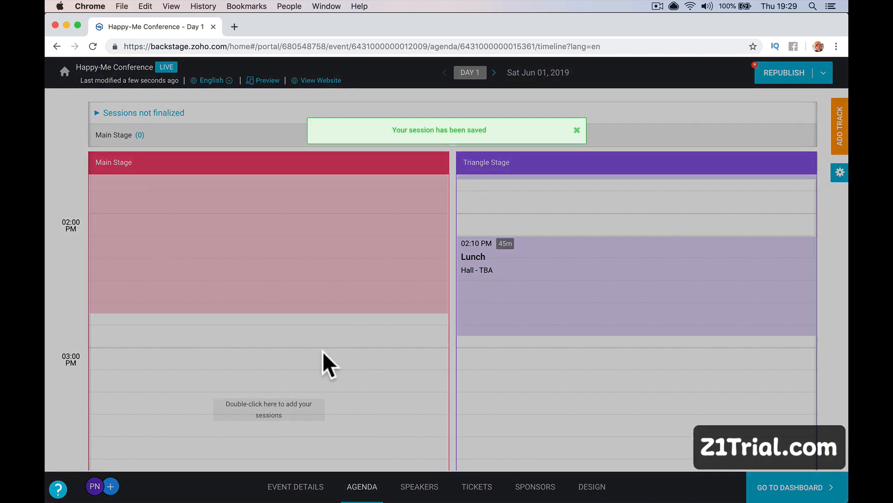
Add a 45-minute Lunch session on Main Stage at 03:00 PM.
{"action": "double_click", "coordinate": [323, 351]}
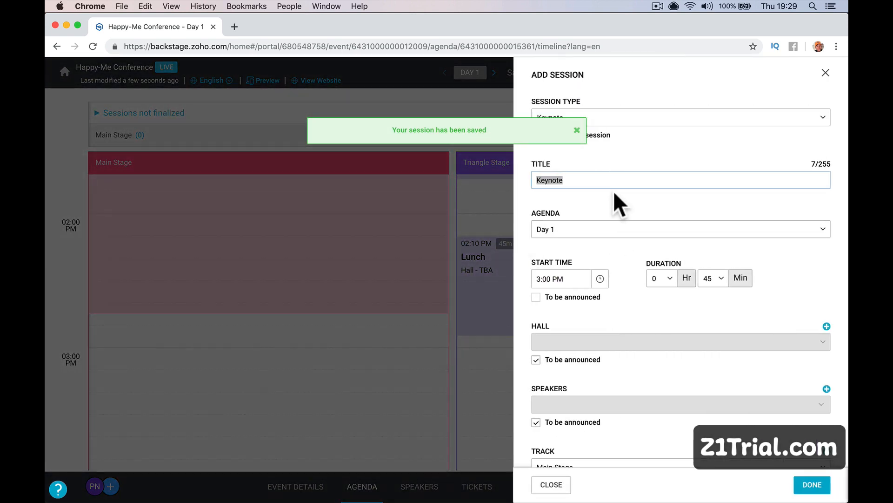
{"action": "left_click", "coordinate": [642, 118]}
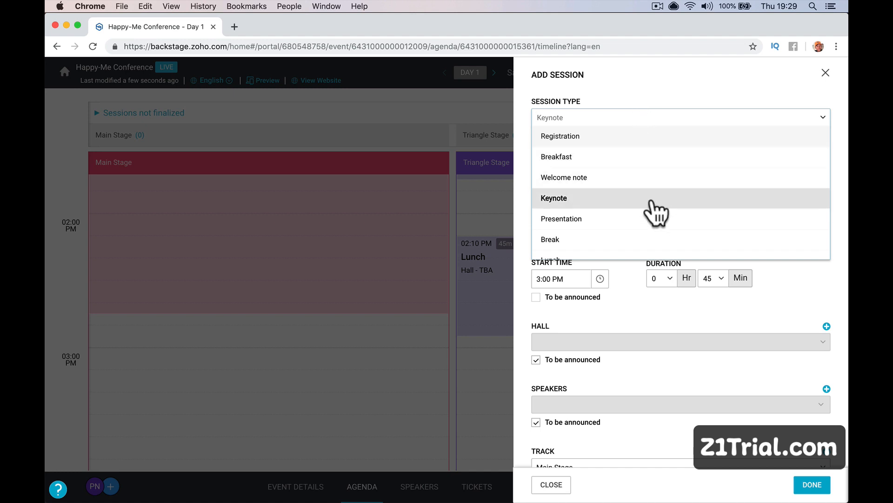
{"action": "scroll", "coordinate": [654, 176], "scroll_direction": "down", "scroll_amount": 2}
{"action": "left_click", "coordinate": [656, 179]}
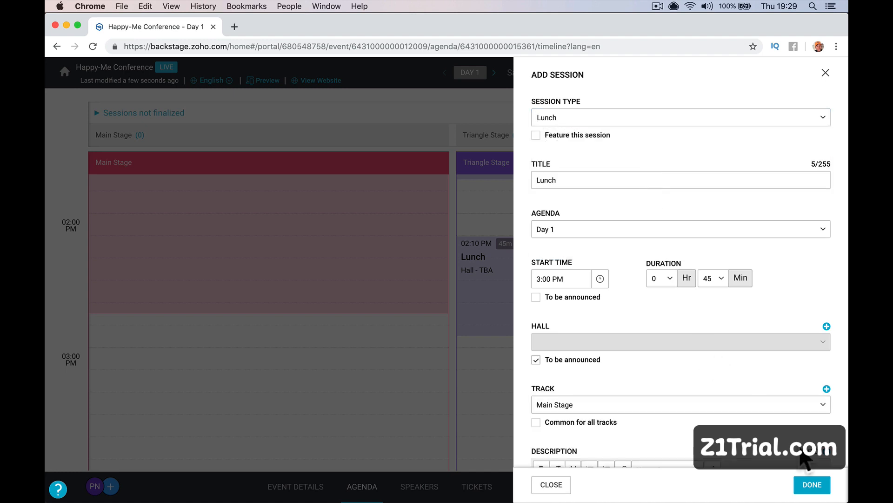
{"action": "left_click", "coordinate": [812, 484]}
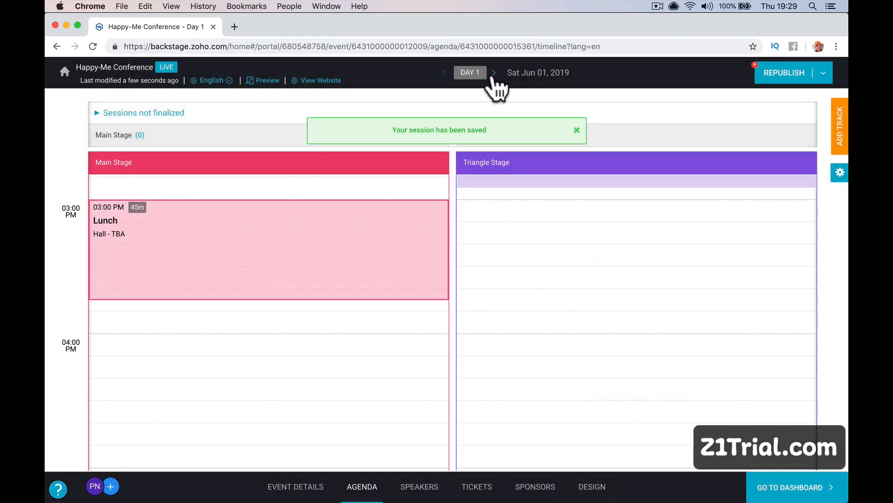
Start a Day 2 Main Stage session with a 2-hour duration and session type Reception.
{"action": "scroll", "coordinate": [405, 239], "scroll_direction": "up", "scroll_amount": 20}
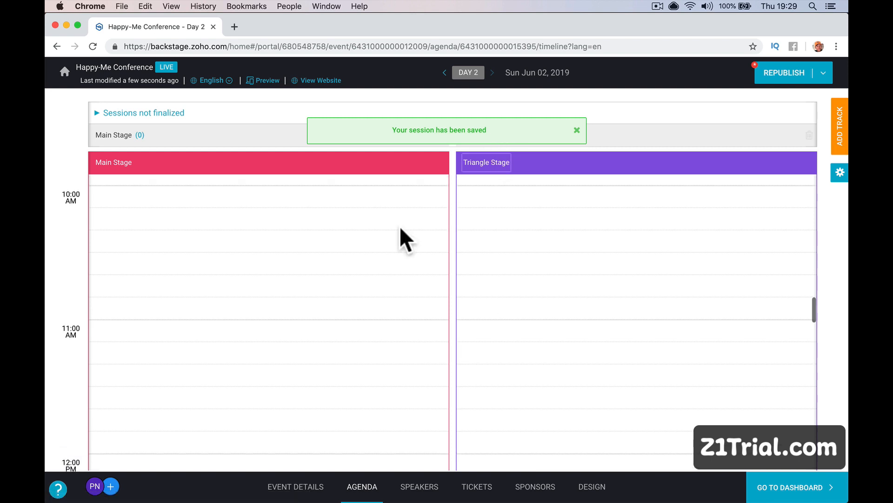
{"action": "double_click", "coordinate": [338, 187]}
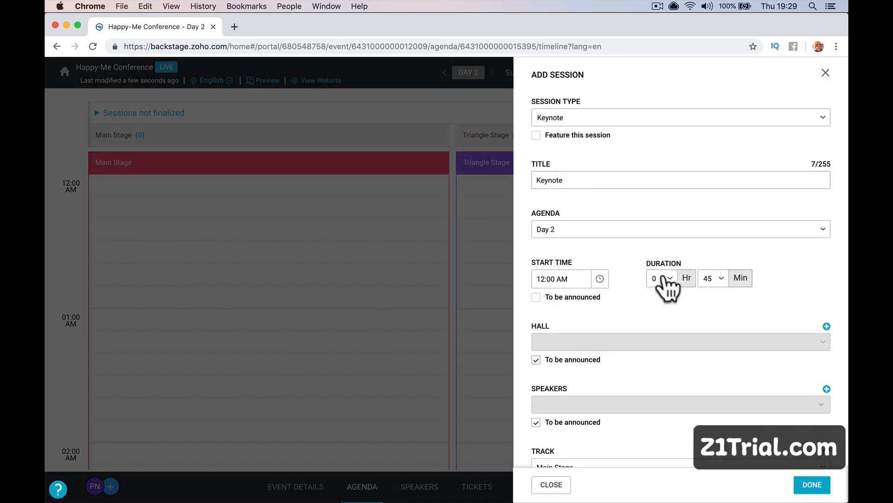
{"action": "left_click", "coordinate": [663, 279]}
{"action": "left_click", "coordinate": [659, 338]}
{"action": "scroll", "coordinate": [591, 316], "scroll_direction": "down", "scroll_amount": 4}
{"action": "scroll", "coordinate": [590, 316], "scroll_direction": "up", "scroll_amount": 4}
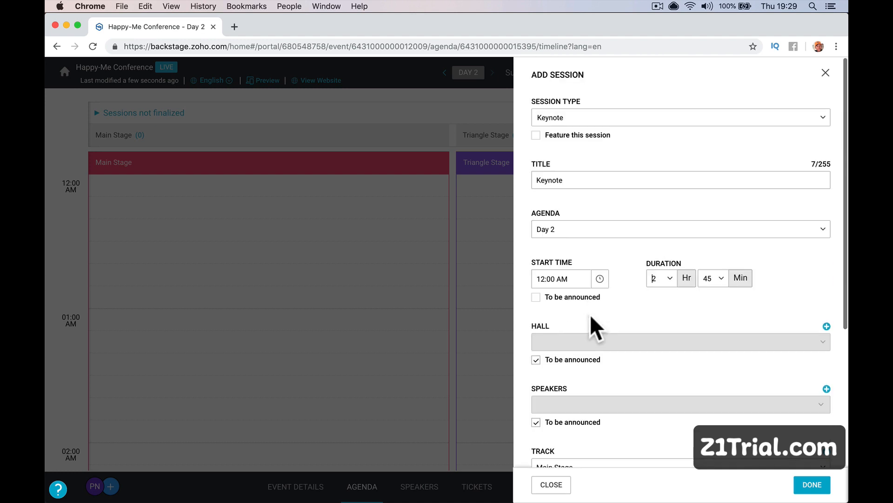
{"action": "left_click", "coordinate": [568, 116]}
{"action": "scroll", "coordinate": [607, 242], "scroll_direction": "down", "scroll_amount": 3}
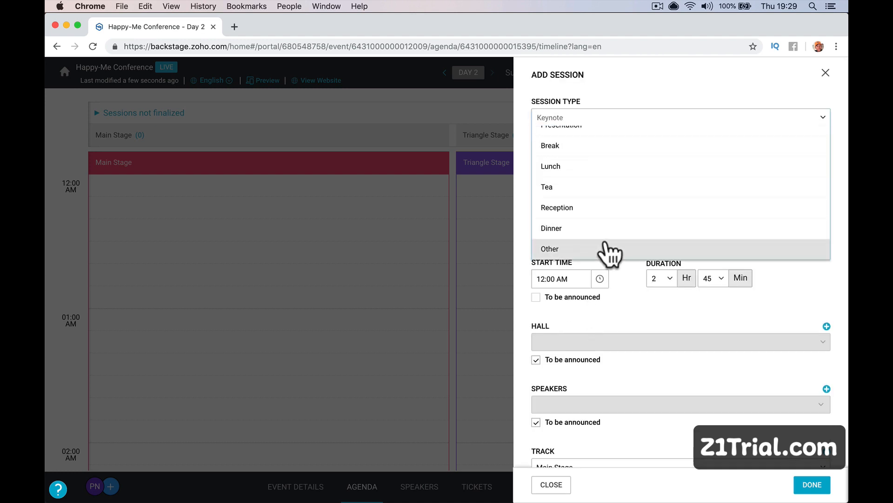
{"action": "scroll", "coordinate": [605, 244], "scroll_direction": "up", "scroll_amount": 1}
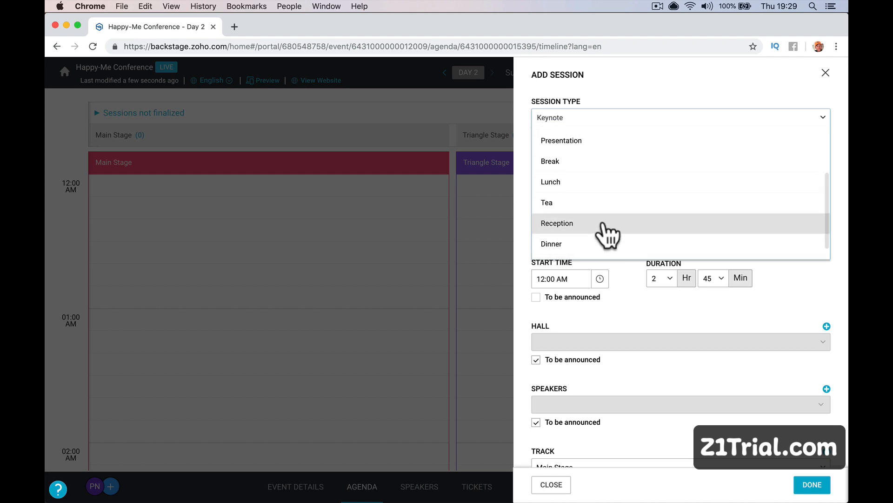
{"action": "left_click", "coordinate": [604, 224]}
Title it 'Reception - See Yah Later - Drinks', copy the title into the description, and save.
{"action": "left_click", "coordinate": [591, 183]}
{"action": "type", "text": "-"}
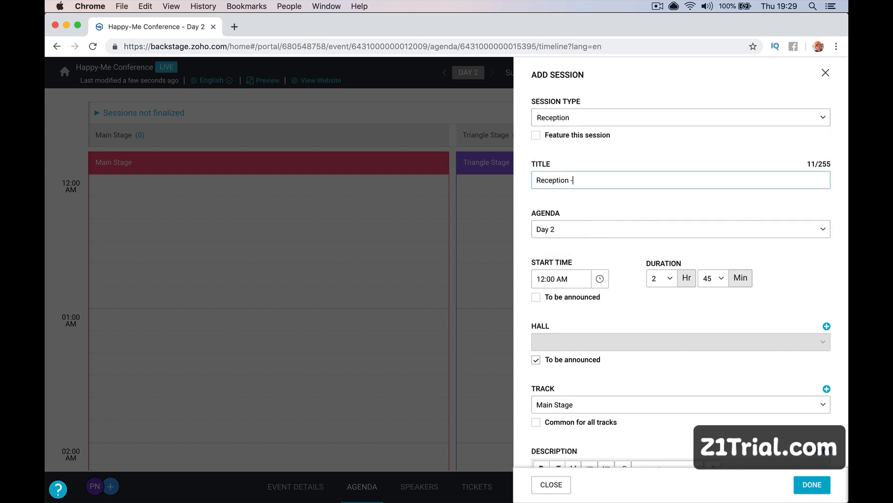
{"action": "type", "text": " See Yah :at"}
{"action": "type", "text": ":e"}
{"action": "type", "text": "La"}
{"action": "type", "text": "ter - Drinks"}
{"action": "triple_click", "coordinate": [654, 184]}
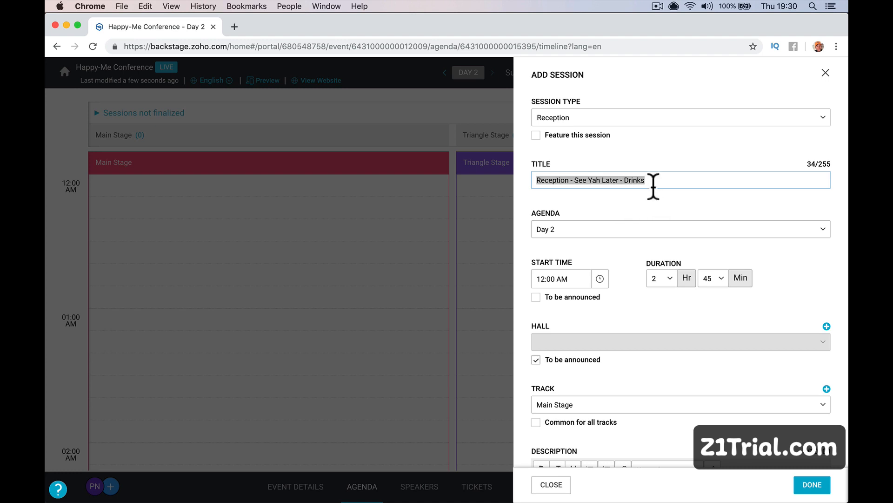
{"action": "key", "text": "super+c"}
{"action": "scroll", "coordinate": [654, 184], "scroll_direction": "down", "scroll_amount": 3}
{"action": "left_click", "coordinate": [602, 365]}
{"action": "key", "text": "super+v"}
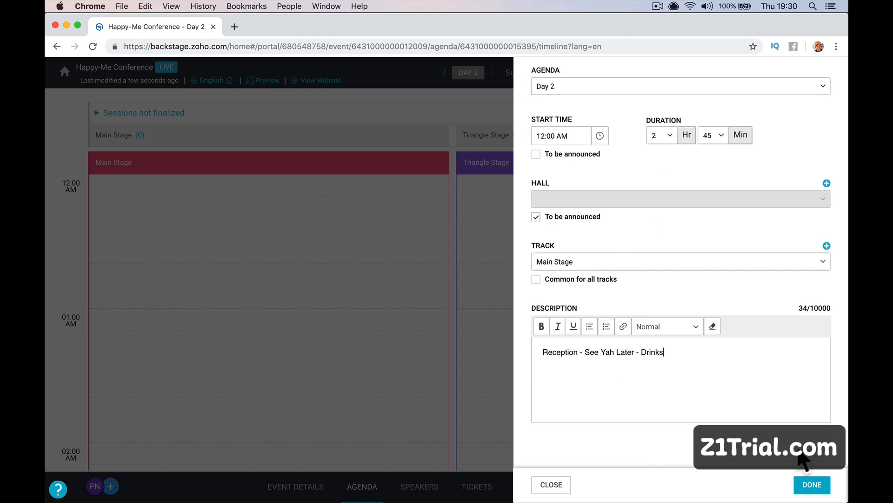
{"action": "left_click", "coordinate": [807, 491]}
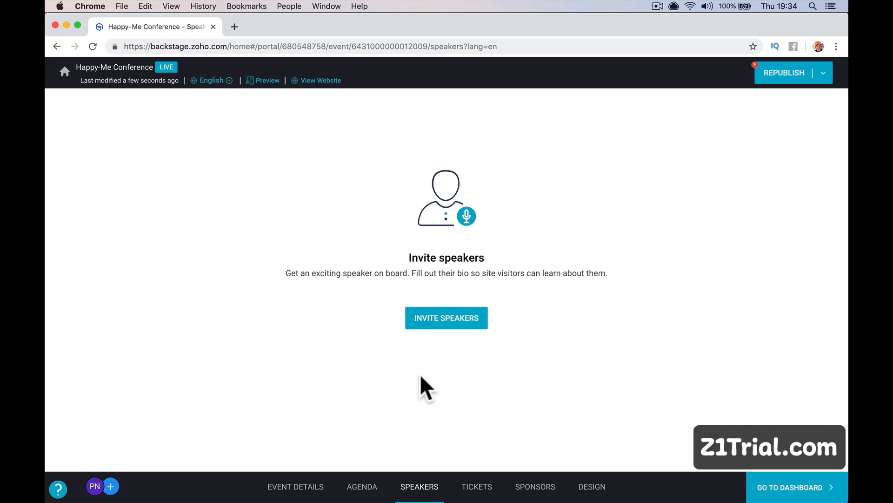
Invite a speaker by entering their e-mail address.
{"action": "left_click", "coordinate": [426, 322]}
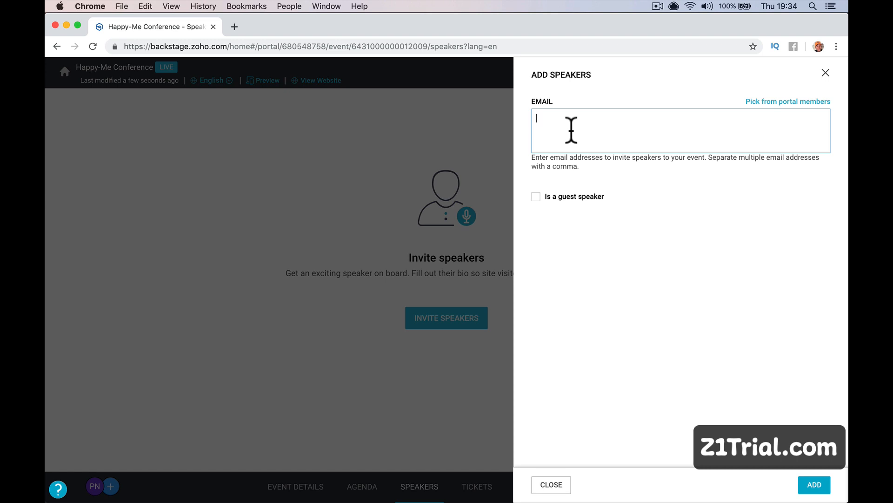
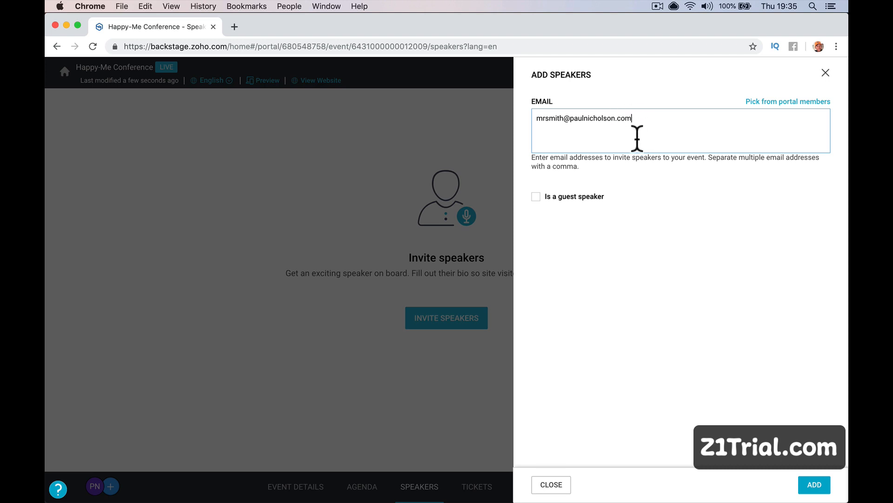
{"action": "left_click", "coordinate": [815, 485]}
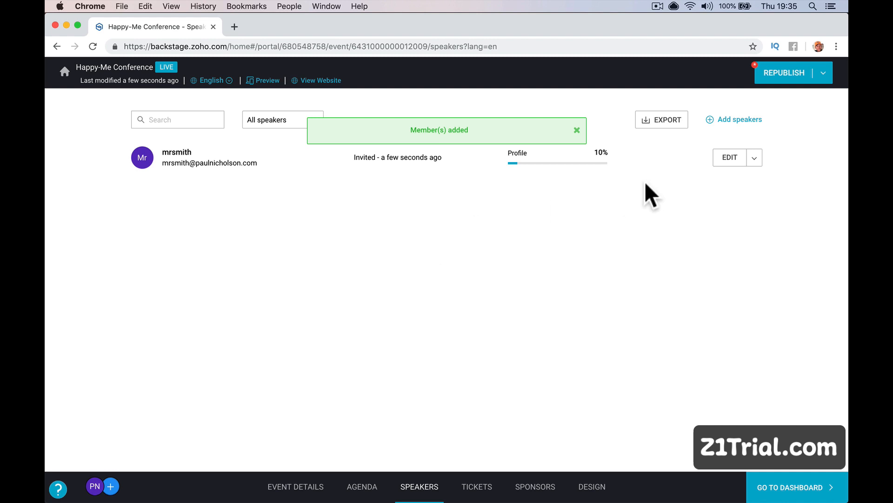
Add an existing portal member as a second speaker.
{"action": "left_click", "coordinate": [735, 120]}
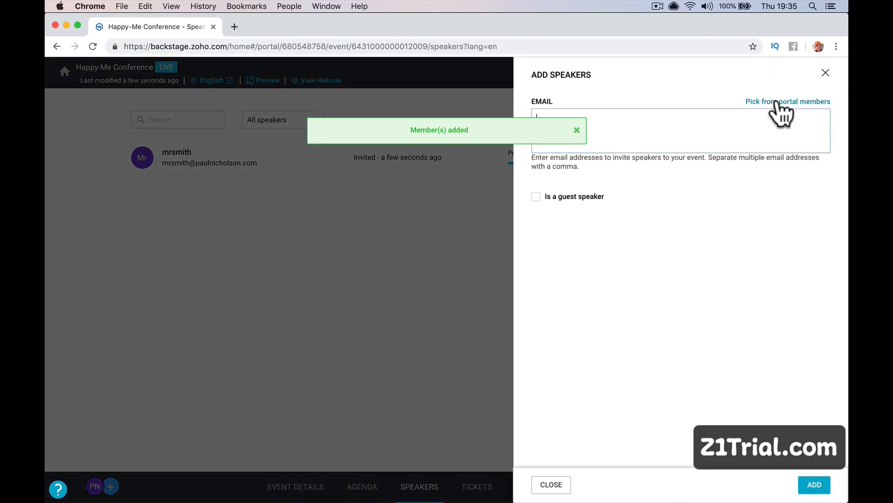
{"action": "left_click", "coordinate": [774, 101]}
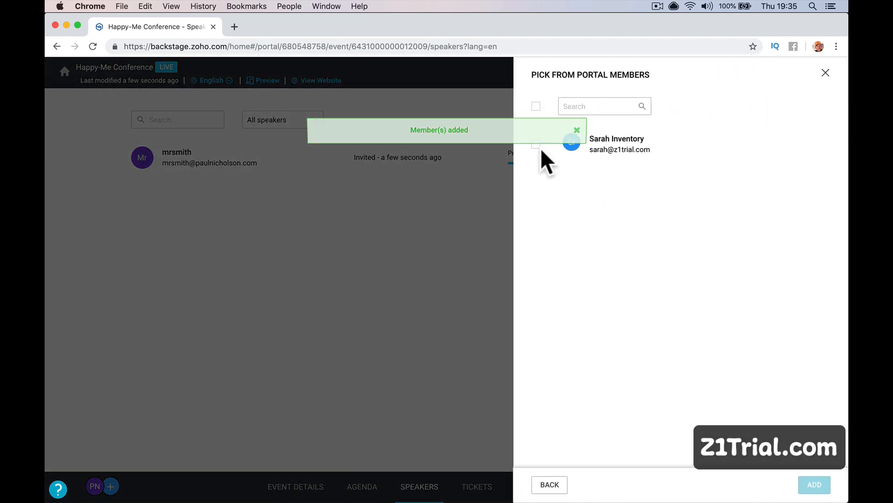
{"action": "left_click", "coordinate": [536, 144]}
{"action": "left_click", "coordinate": [814, 486]}
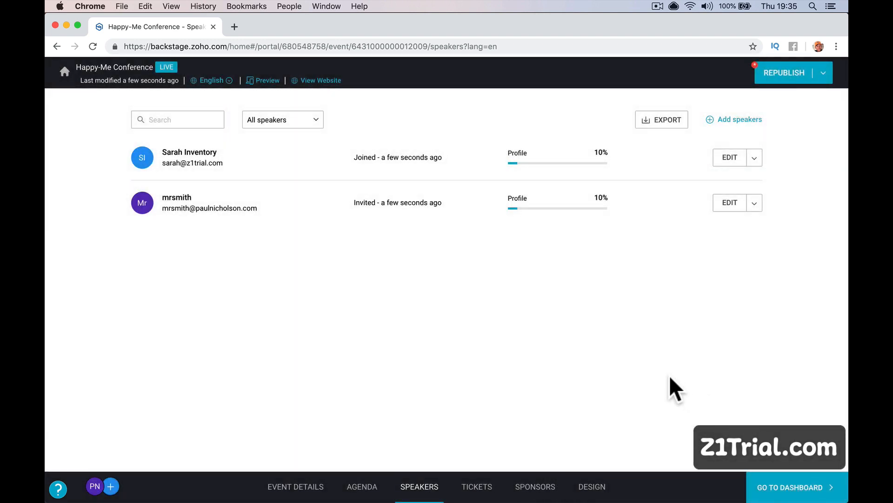
Add a new guest speaker with their first name, last name and e-mail, ticking 'Is a guest speaker'.
{"action": "left_click", "coordinate": [734, 119]}
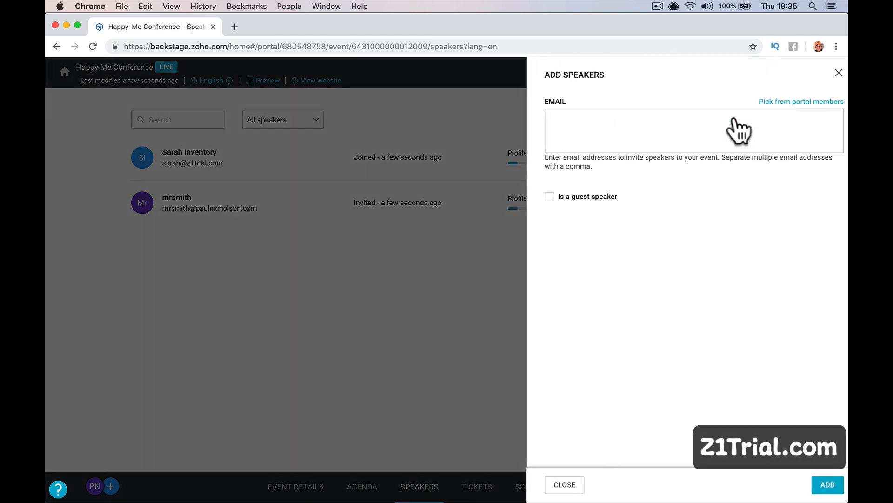
{"action": "left_click", "coordinate": [568, 196]}
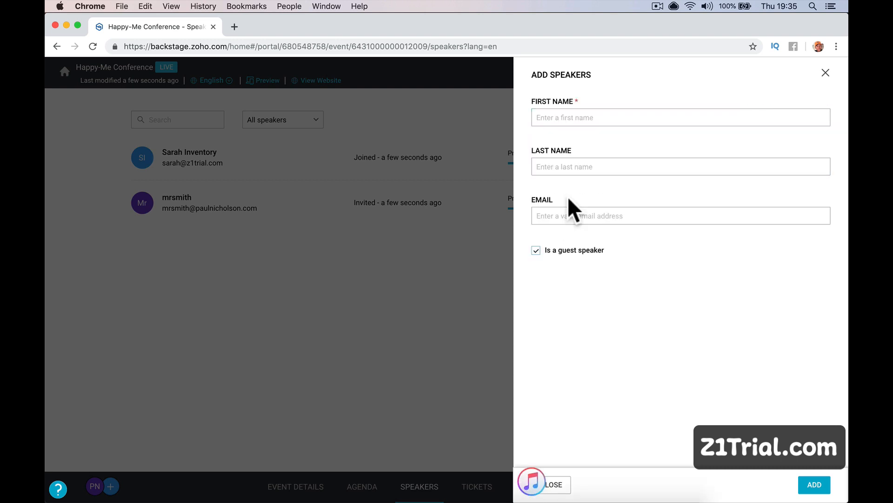
{"action": "left_click", "coordinate": [570, 119]}
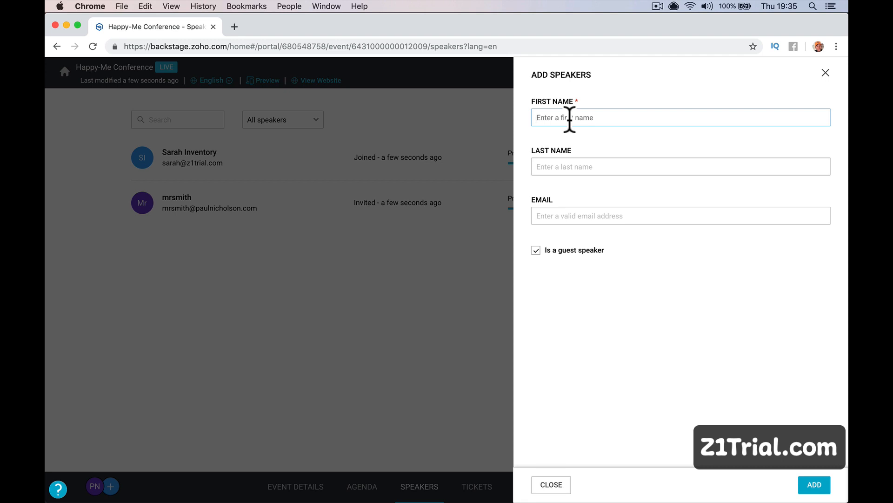
{"action": "key", "text": "Tab"}
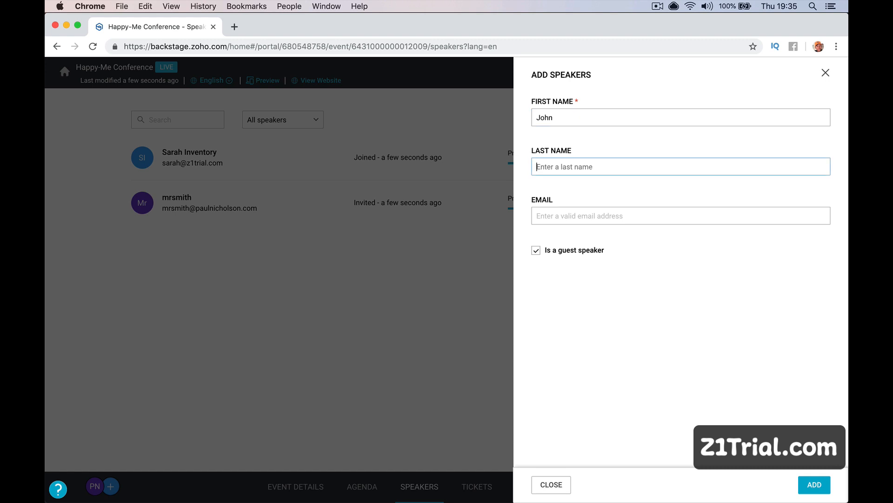
{"action": "key", "text": "Tab"}
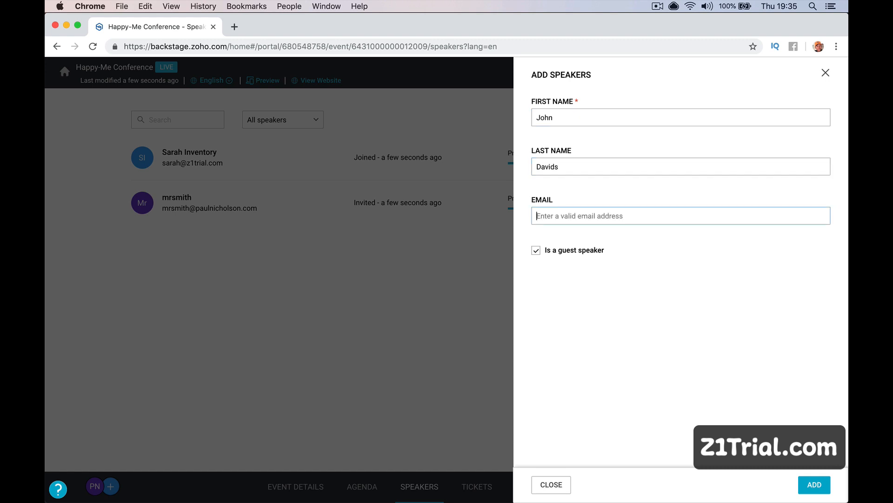
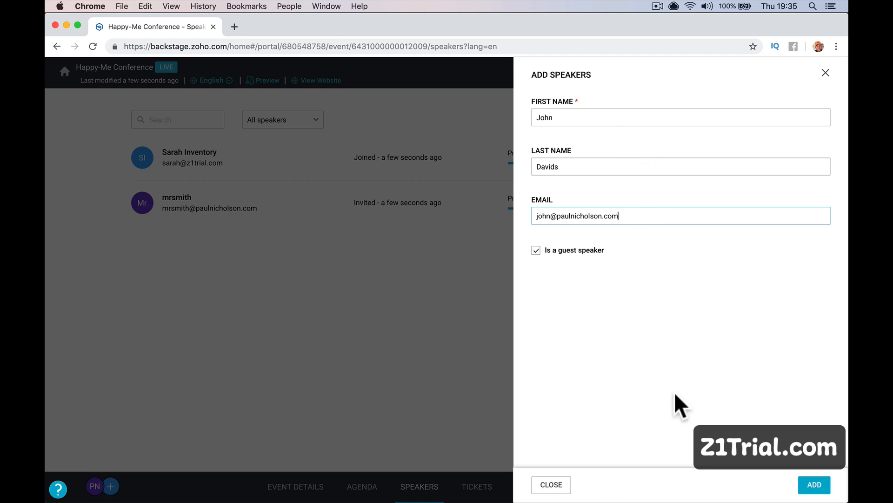
{"action": "left_click", "coordinate": [803, 482]}
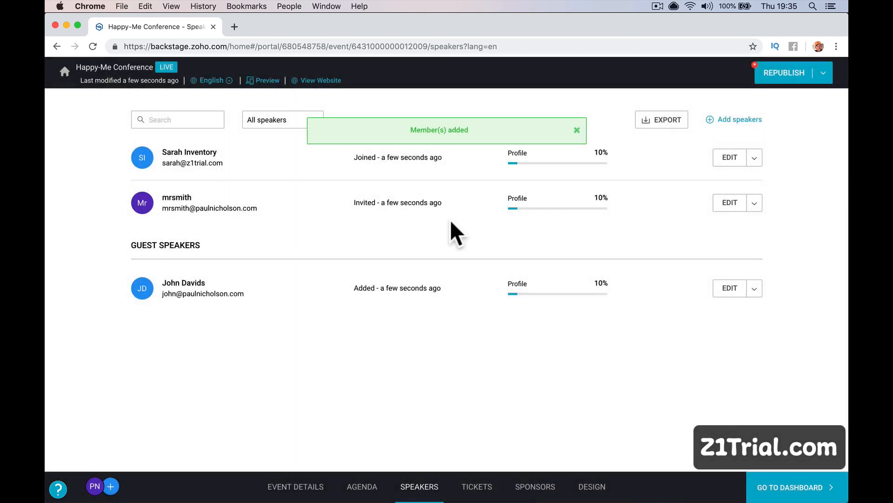
Check the second speaker's role options and close the profile with the role left as Speaker.
{"action": "left_click", "coordinate": [755, 203]}
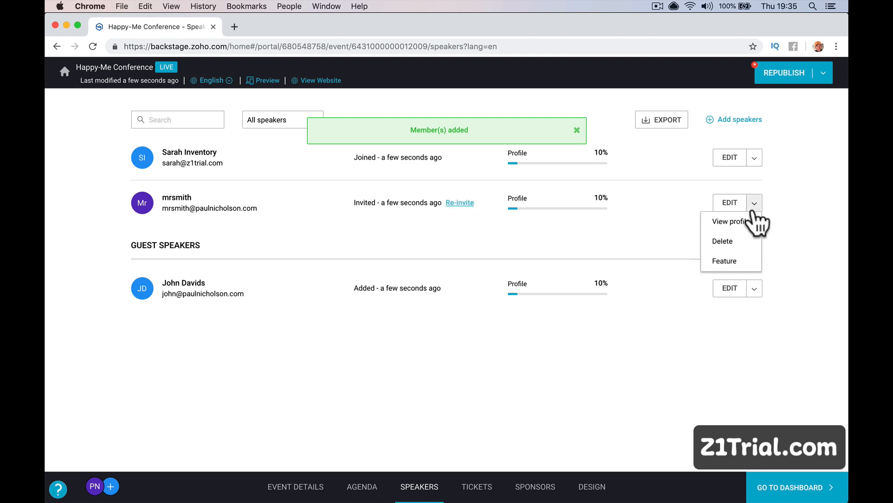
{"action": "left_click", "coordinate": [730, 203]}
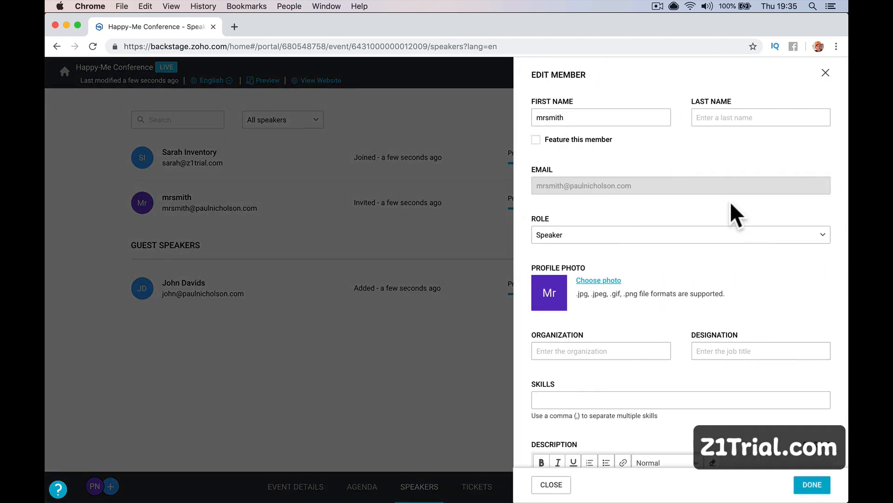
{"action": "left_click", "coordinate": [714, 239]}
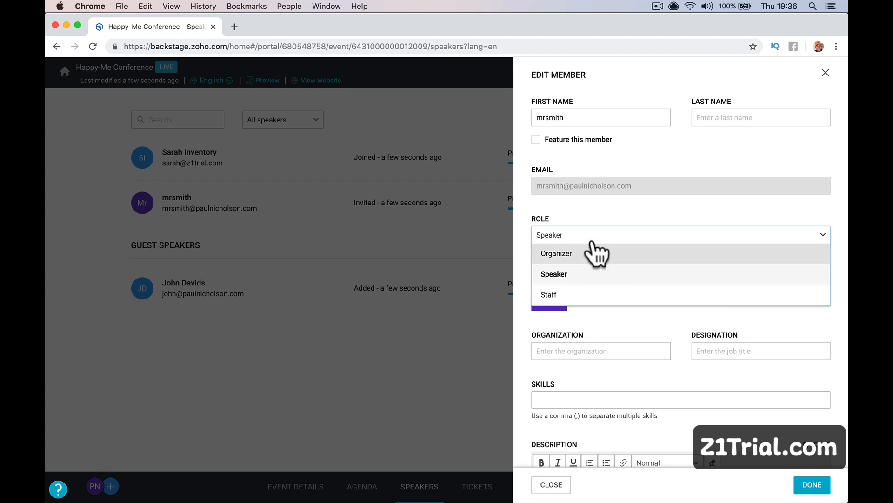
{"action": "left_click", "coordinate": [461, 230]}
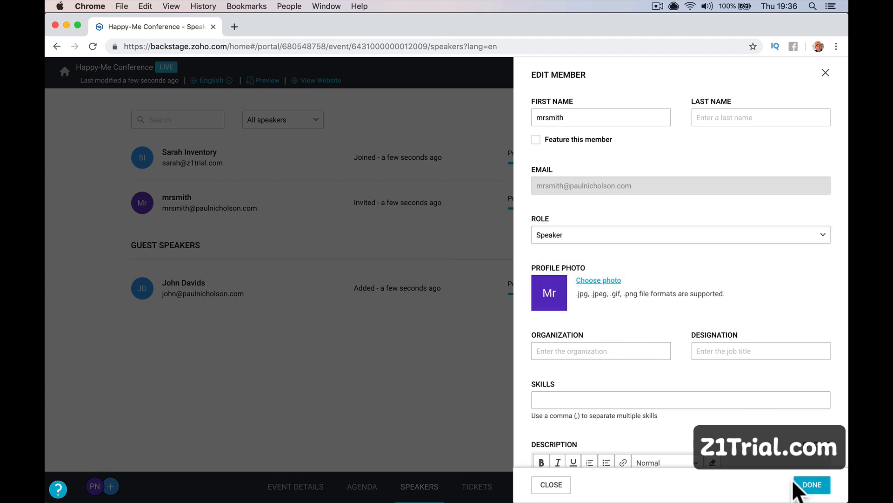
{"action": "left_click", "coordinate": [557, 484]}
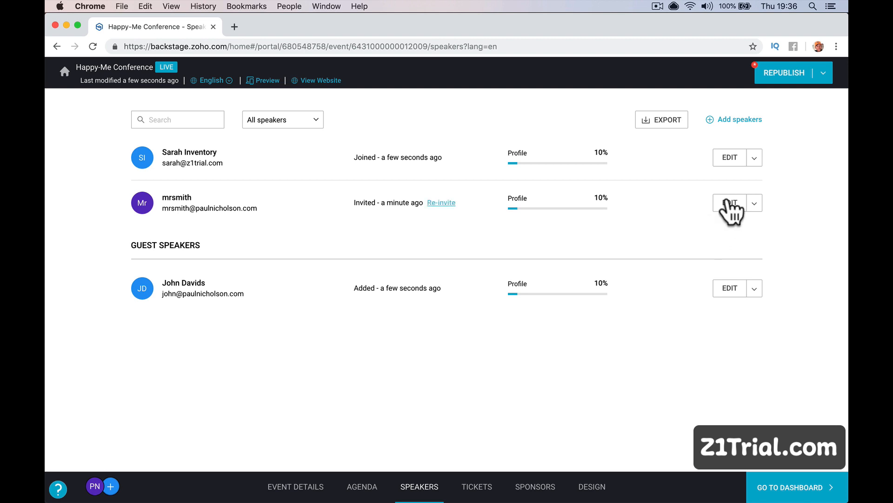
Try the Organizer and Staff roles on the first speaker, ending with Speaker.
{"action": "left_click", "coordinate": [755, 158]}
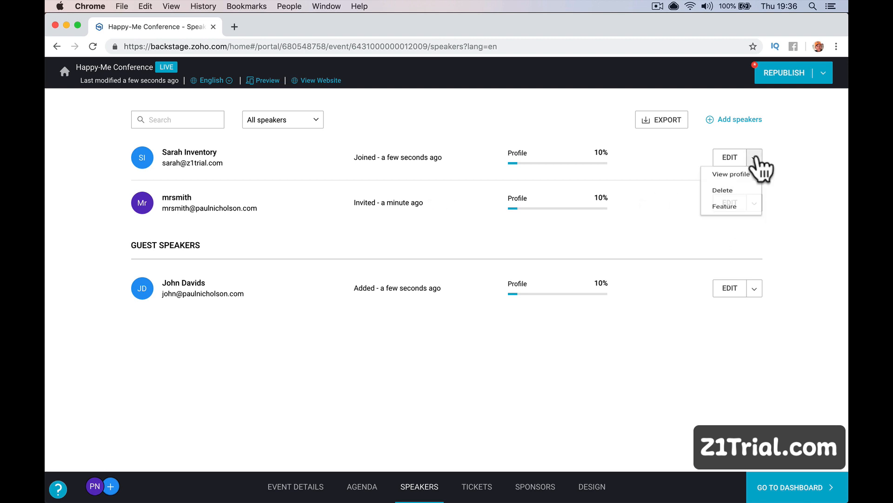
{"action": "left_click", "coordinate": [727, 158]}
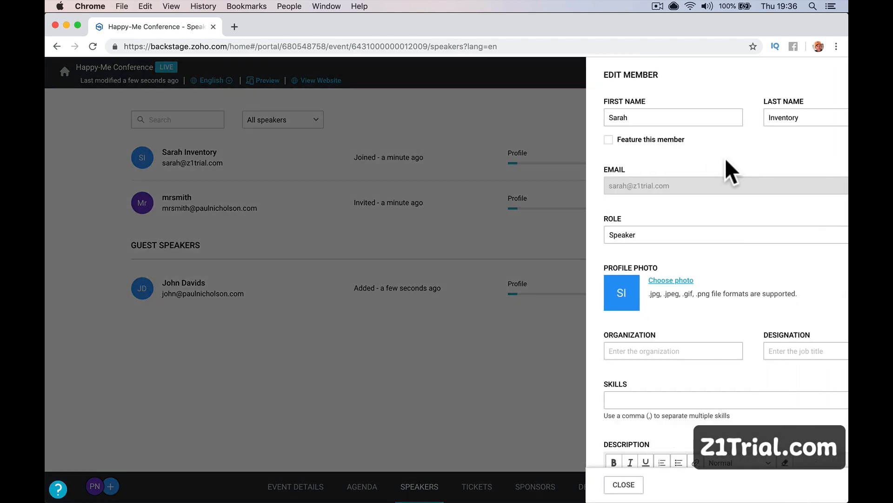
{"action": "left_click", "coordinate": [613, 236]}
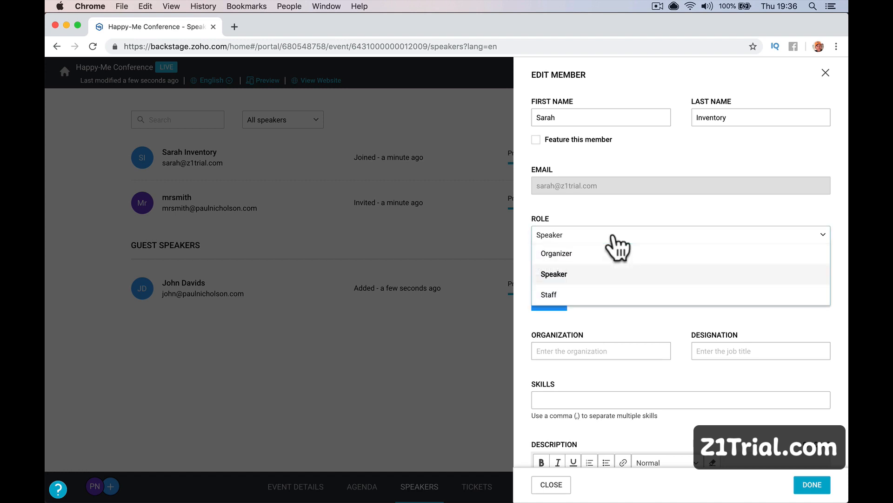
{"action": "left_click", "coordinate": [610, 255]}
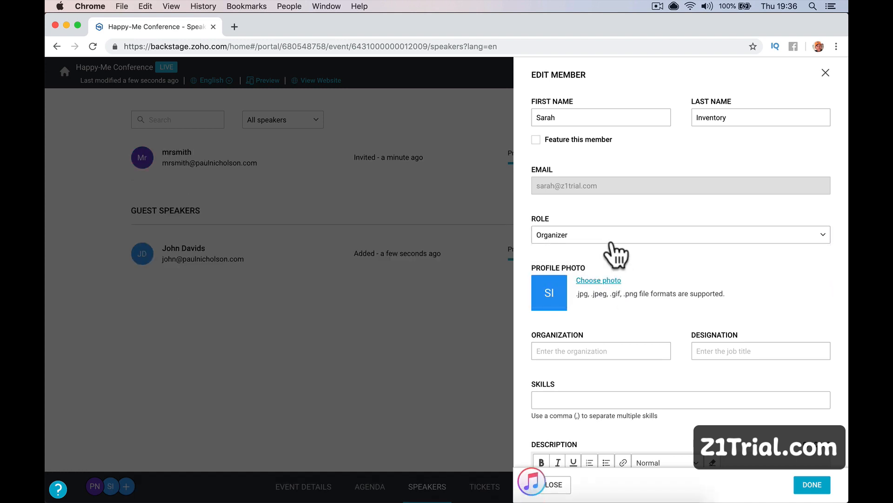
{"action": "left_click", "coordinate": [611, 243]}
{"action": "left_click", "coordinate": [613, 278]}
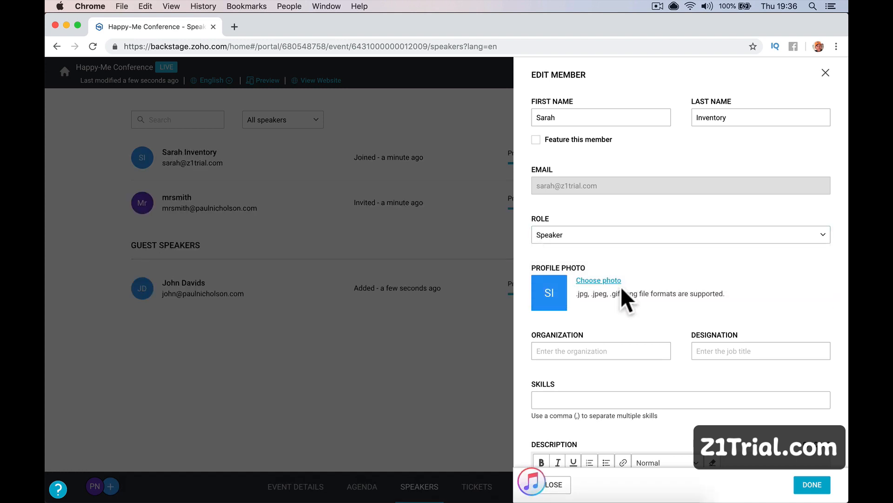
{"action": "left_click", "coordinate": [624, 236]}
{"action": "left_click", "coordinate": [619, 294]}
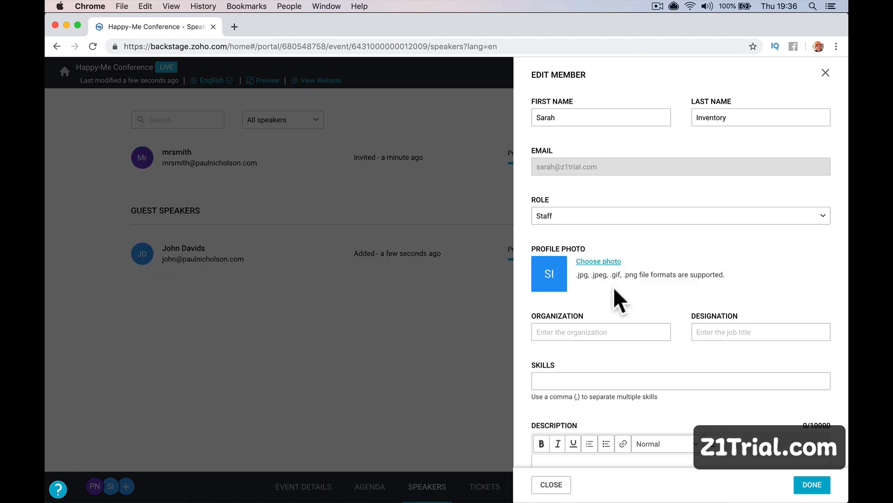
{"action": "left_click", "coordinate": [626, 221]}
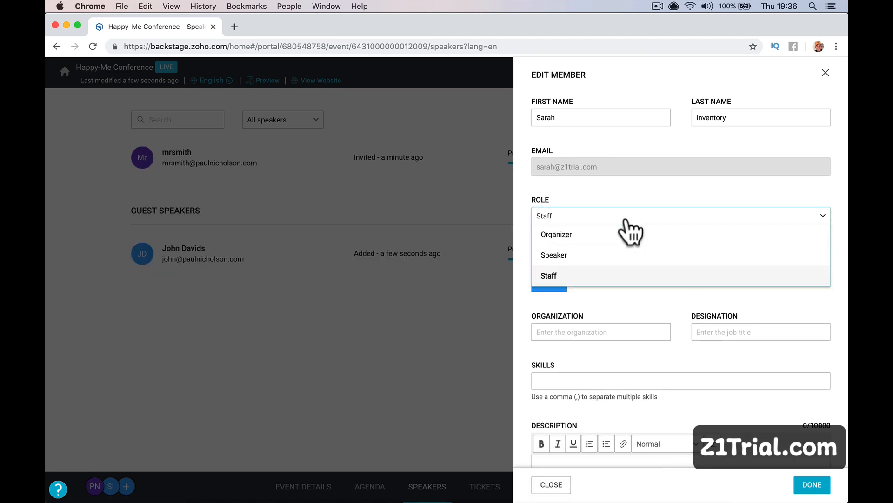
{"action": "left_click", "coordinate": [623, 260]}
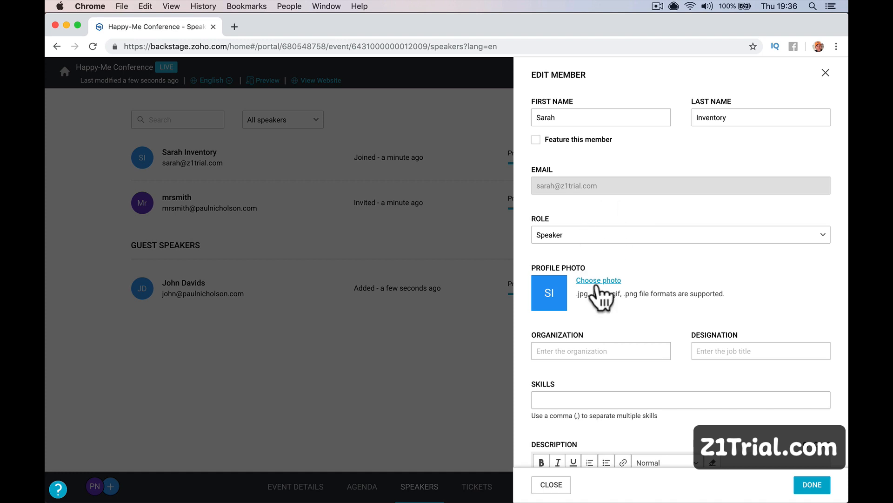
Tick 'Feature this member' for the first speaker and save the profile.
{"action": "scroll", "coordinate": [648, 349], "scroll_direction": "down", "scroll_amount": 6}
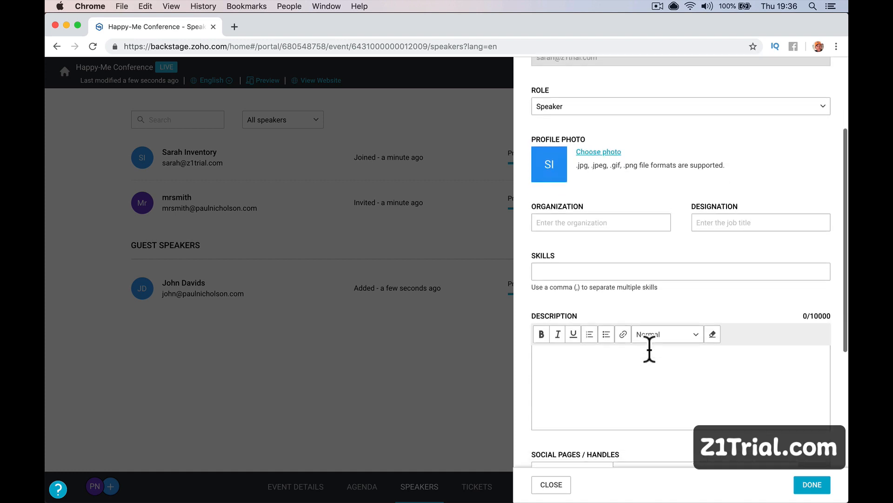
{"action": "scroll", "coordinate": [649, 233], "scroll_direction": "down", "scroll_amount": 1}
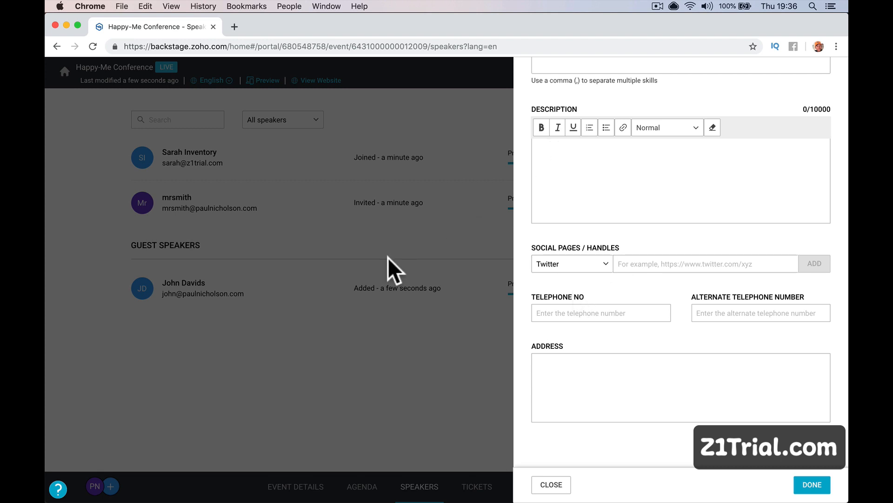
{"action": "scroll", "coordinate": [583, 334], "scroll_direction": "up", "scroll_amount": 10}
{"action": "scroll", "coordinate": [583, 335], "scroll_direction": "down", "scroll_amount": 8}
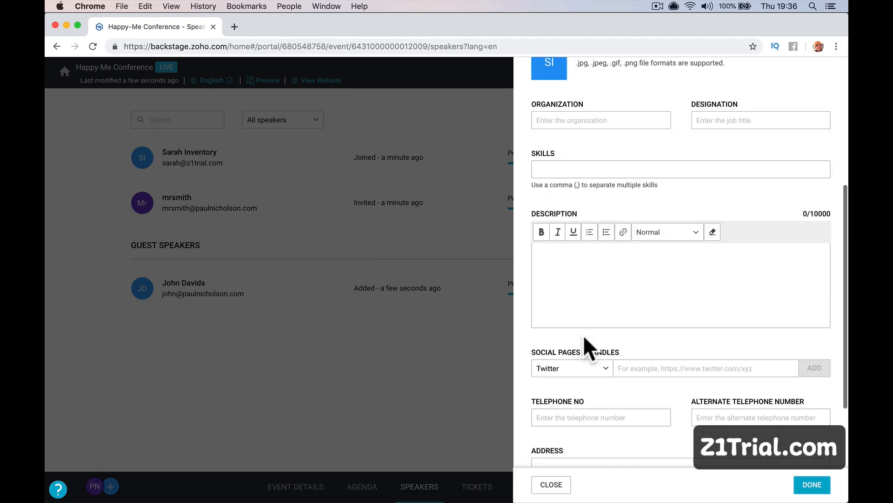
{"action": "scroll", "coordinate": [596, 320], "scroll_direction": "down", "scroll_amount": 3}
{"action": "scroll", "coordinate": [596, 320], "scroll_direction": "up", "scroll_amount": 10}
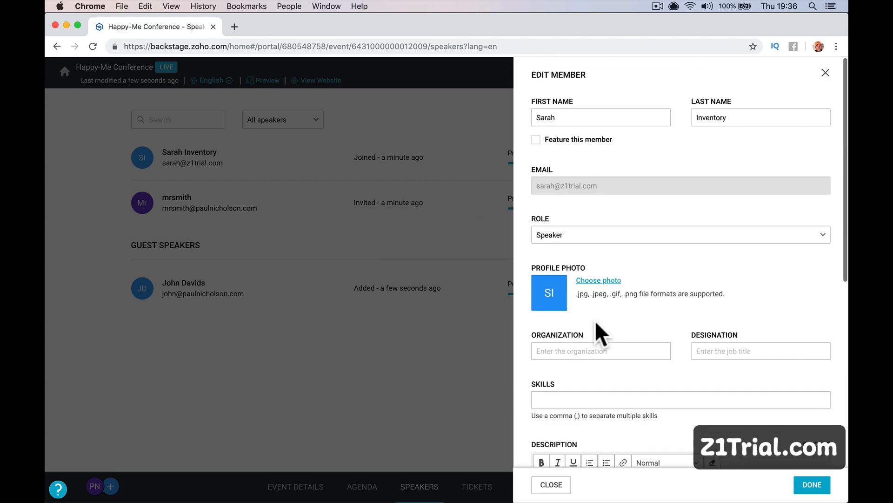
{"action": "scroll", "coordinate": [596, 320], "scroll_direction": "down", "scroll_amount": 2}
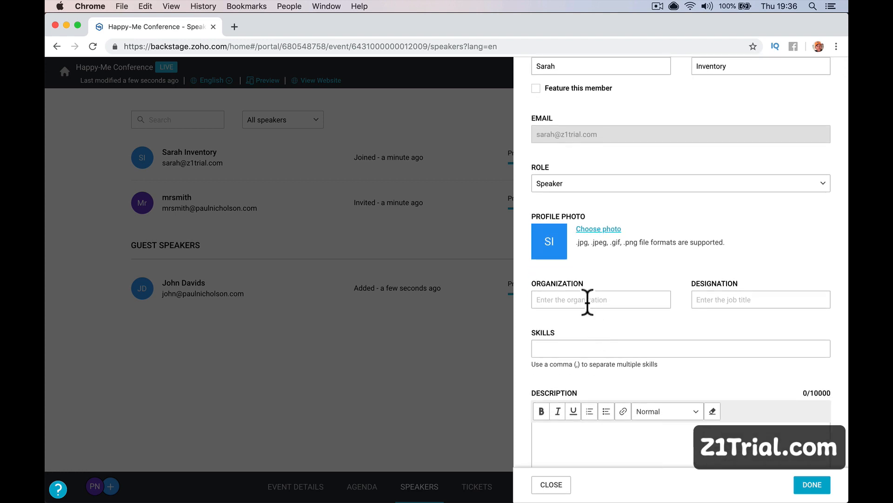
{"action": "scroll", "coordinate": [588, 303], "scroll_direction": "up", "scroll_amount": 2}
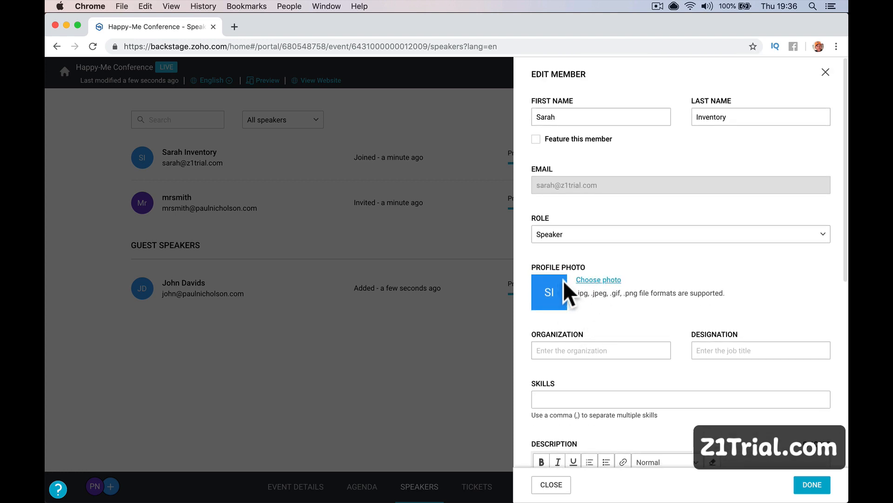
{"action": "scroll", "coordinate": [599, 235], "scroll_direction": "up", "scroll_amount": 1}
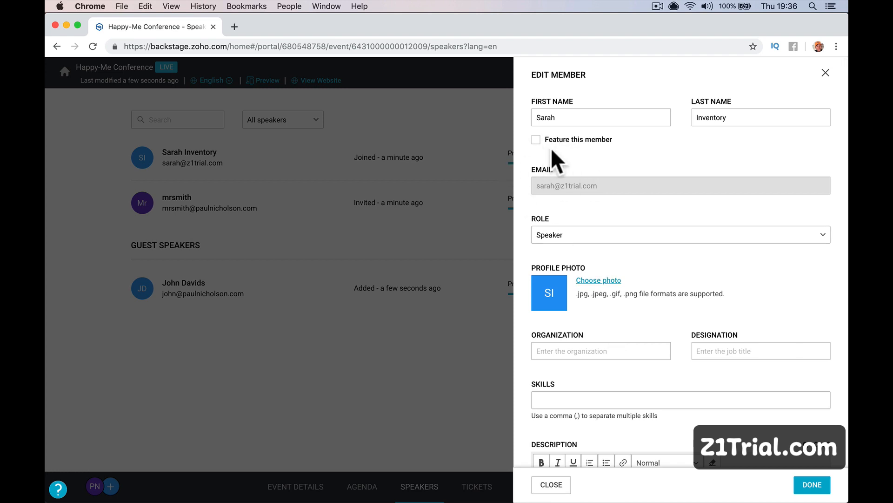
{"action": "left_click", "coordinate": [536, 140]}
{"action": "scroll", "coordinate": [593, 217], "scroll_direction": "down", "scroll_amount": 4}
{"action": "scroll", "coordinate": [593, 217], "scroll_direction": "down", "scroll_amount": 5}
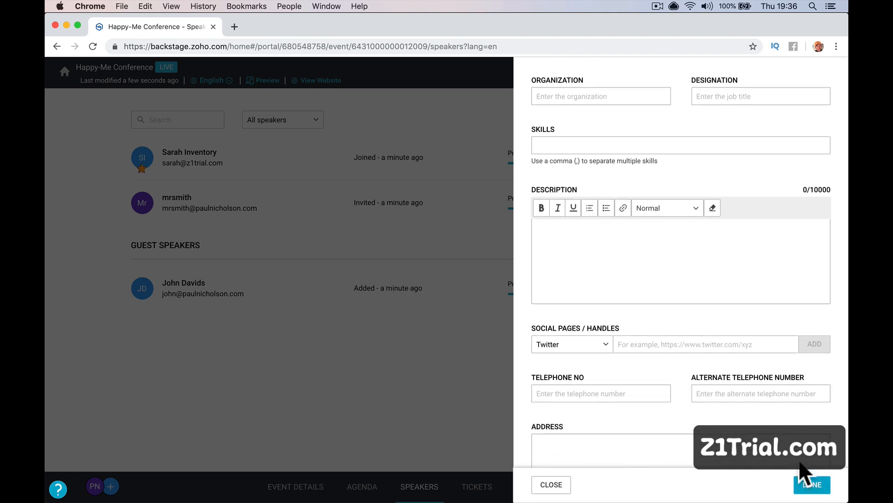
{"action": "scroll", "coordinate": [785, 389], "scroll_direction": "down", "scroll_amount": 2}
{"action": "scroll", "coordinate": [785, 388], "scroll_direction": "down", "scroll_amount": 2}
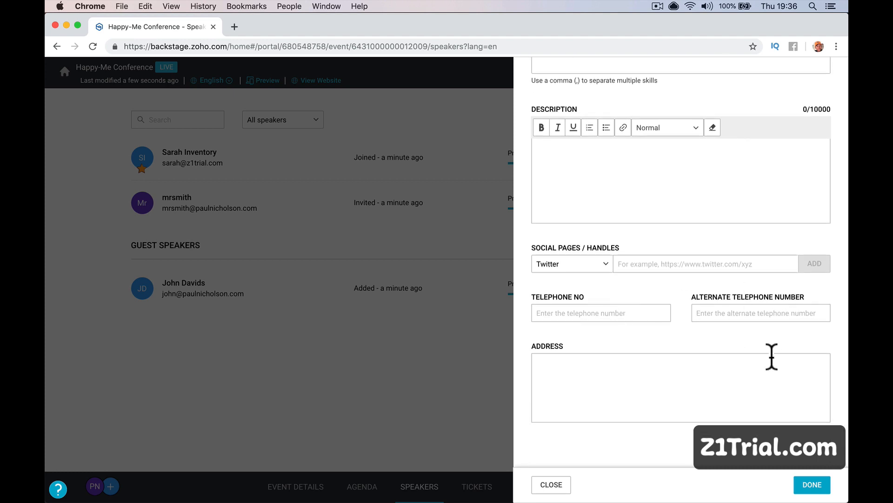
{"action": "left_click", "coordinate": [808, 486]}
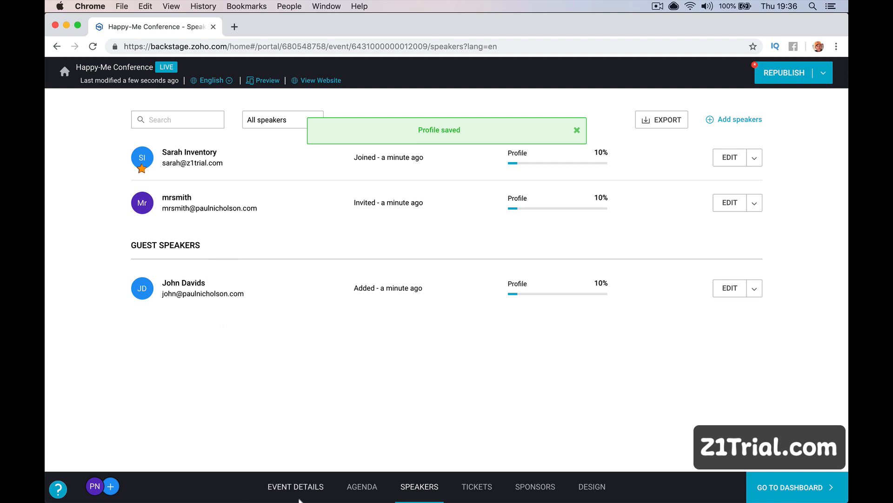
Open the latest speaker invitation e-mail in Mail and copy its Join Event link.
{"action": "mouse_move", "coordinate": [301, 470]}
{"action": "left_click", "coordinate": [279, 480]}
{"action": "left_click", "coordinate": [177, 93]}
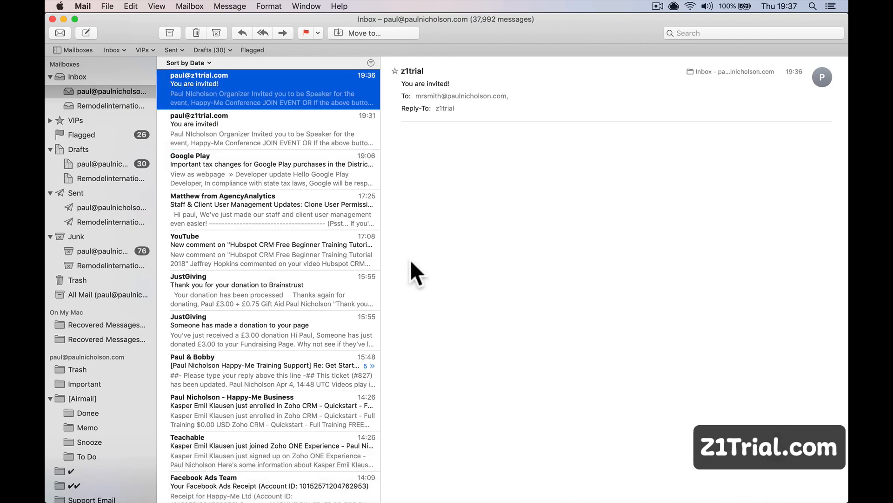
{"action": "right_click", "coordinate": [610, 307]}
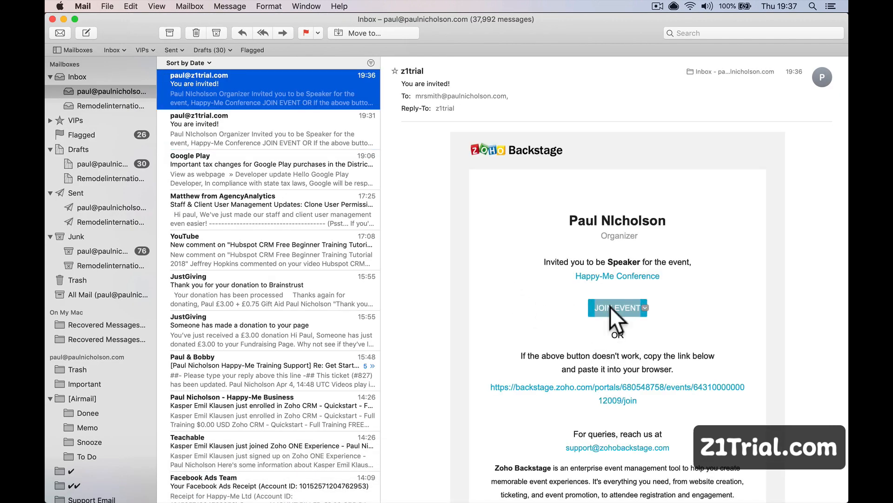
{"action": "left_click", "coordinate": [620, 333]}
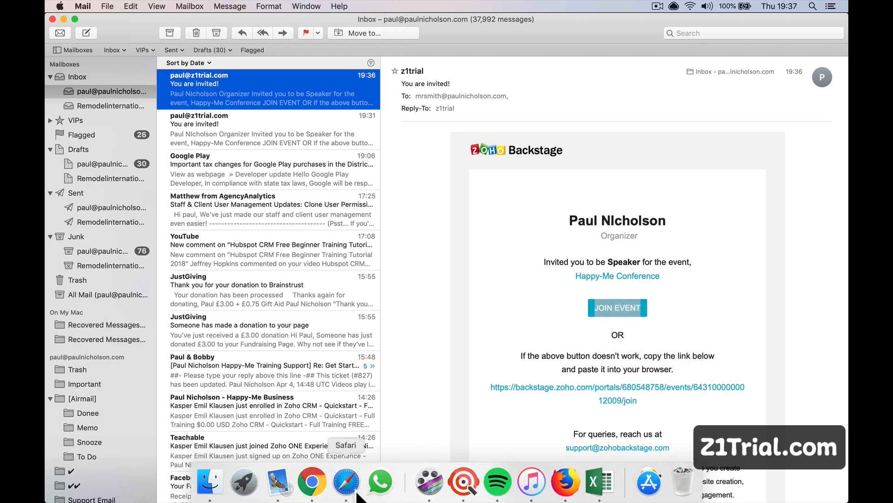
{"action": "left_click", "coordinate": [346, 488]}
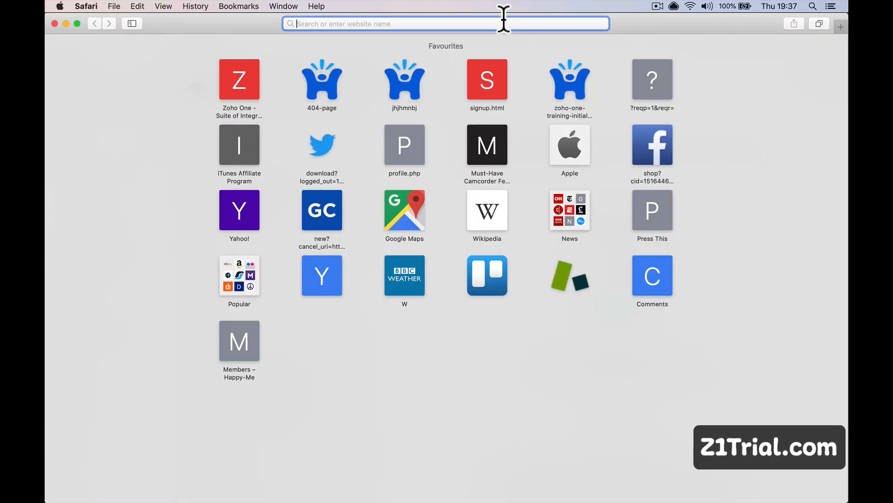
Load the copied join link and open the Happy-Me Conference event from the Happy-Me Events portal.
{"action": "key", "text": "super+v"}
{"action": "key", "text": "Return"}
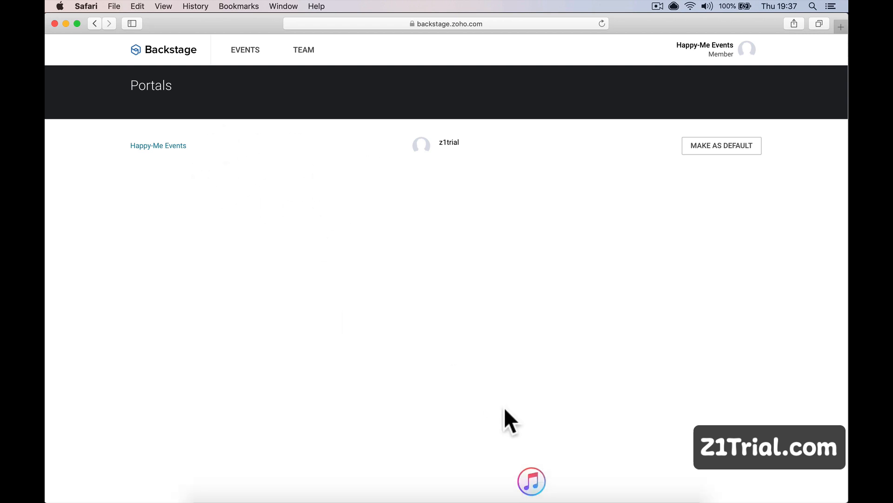
{"action": "left_click", "coordinate": [163, 148]}
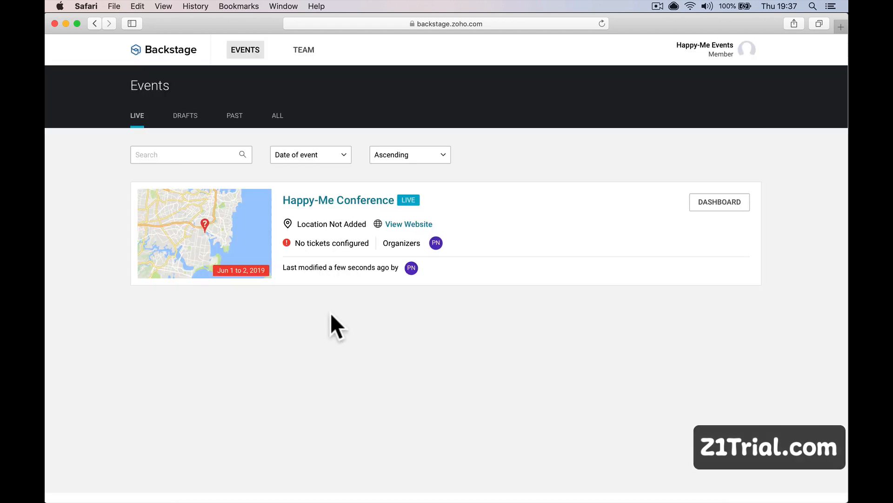
{"action": "left_click", "coordinate": [336, 215]}
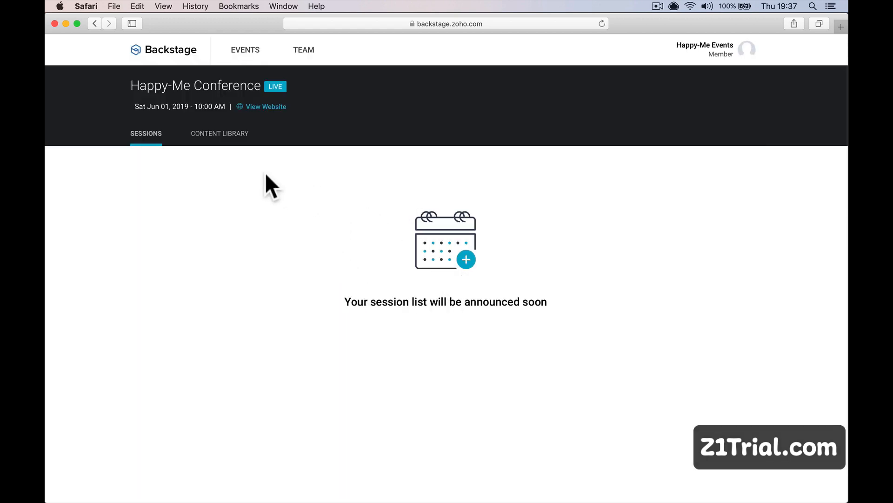
Delete untitled_presentation from the content library, then return to the Sessions view.
{"action": "left_click", "coordinate": [235, 135]}
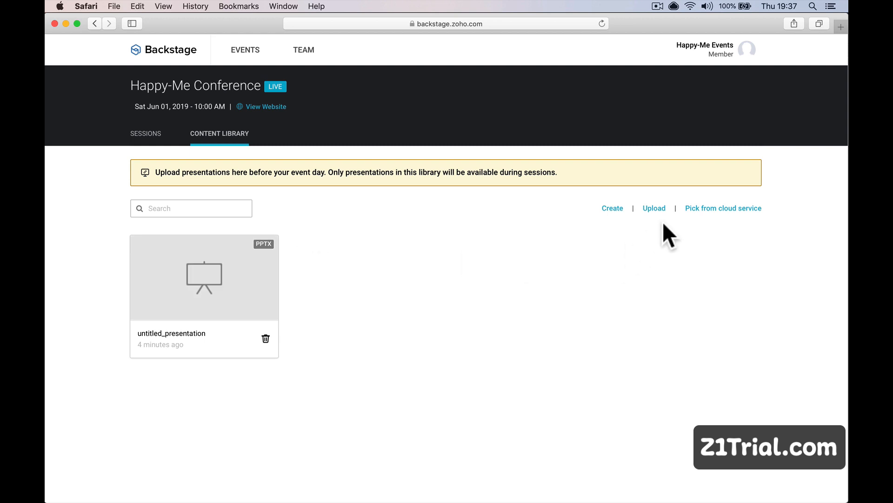
{"action": "left_click", "coordinate": [265, 338]}
{"action": "left_click", "coordinate": [371, 289]}
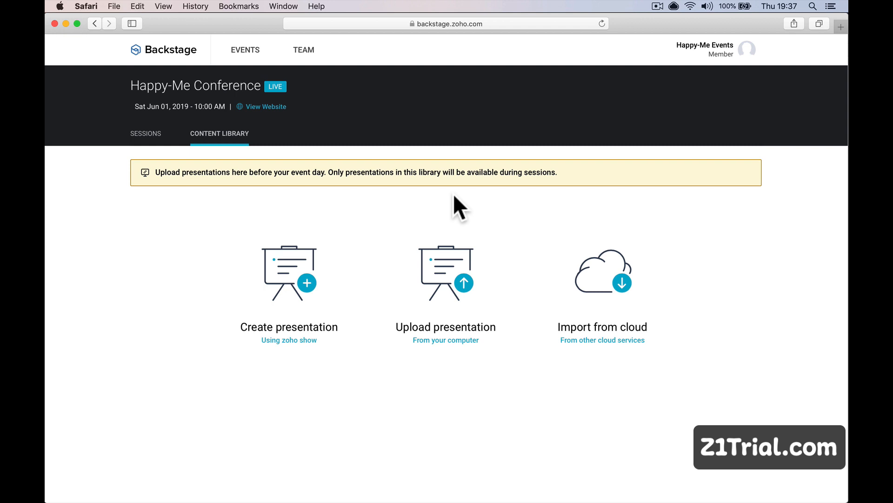
{"action": "left_click", "coordinate": [149, 135]}
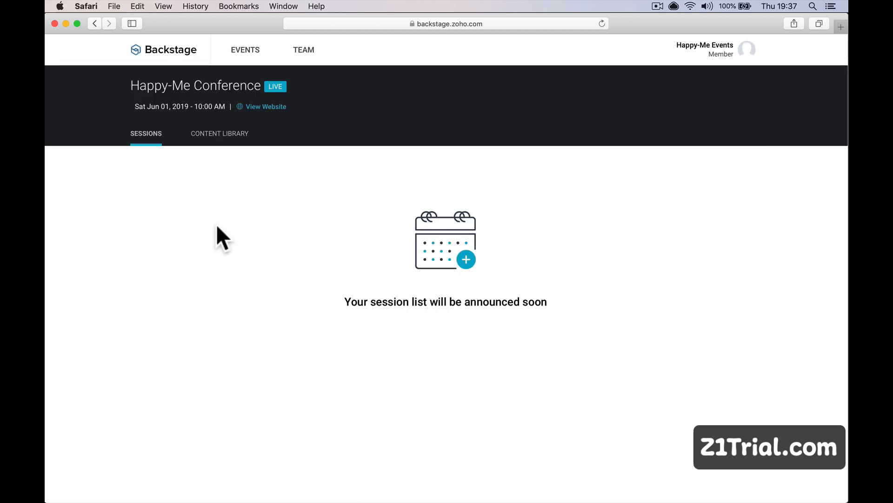
Change the invited speaker's role from Speaker to Organizer, confirm it, and return to Safari.
{"action": "left_click", "coordinate": [316, 483]}
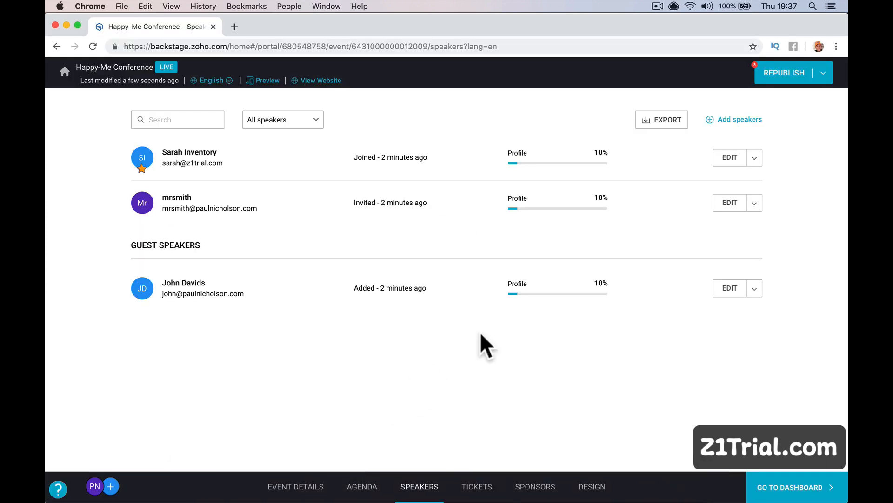
{"action": "left_click", "coordinate": [754, 202]}
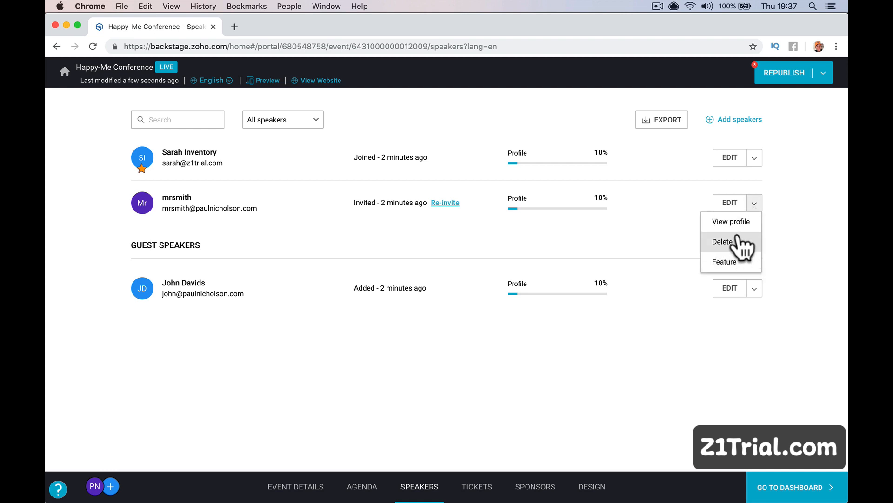
{"action": "left_click", "coordinate": [727, 202]}
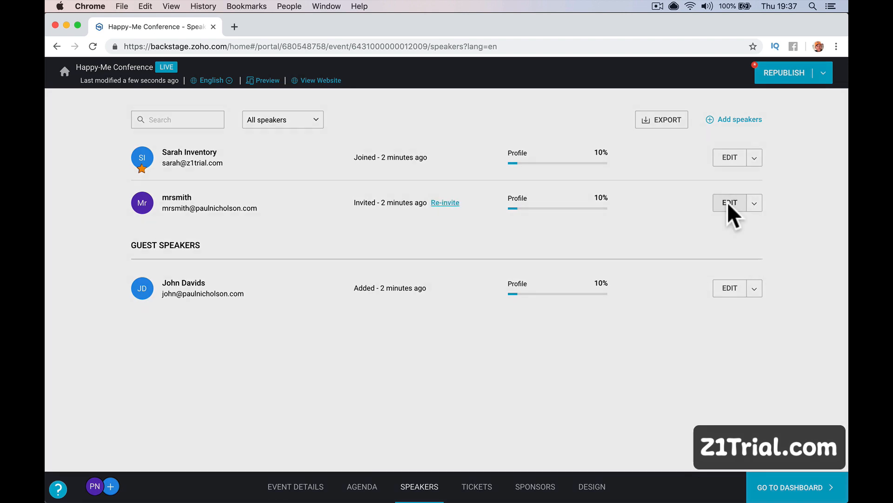
{"action": "left_click", "coordinate": [623, 234]}
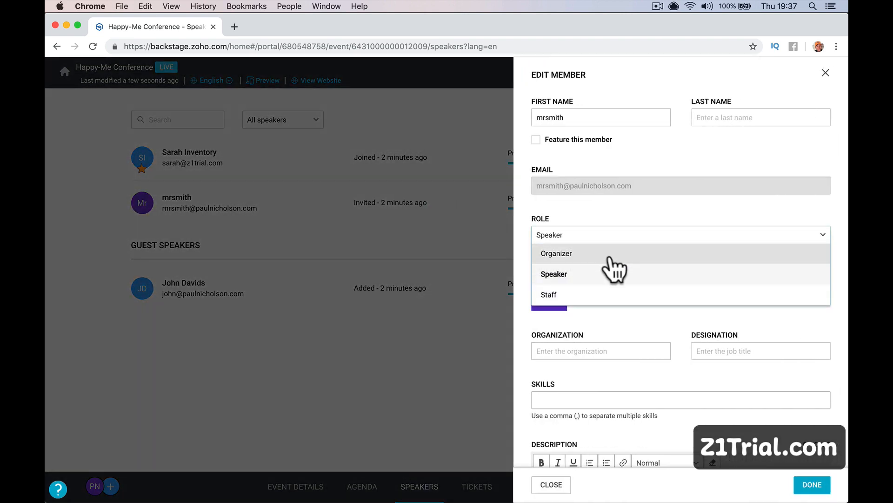
{"action": "left_click", "coordinate": [610, 255]}
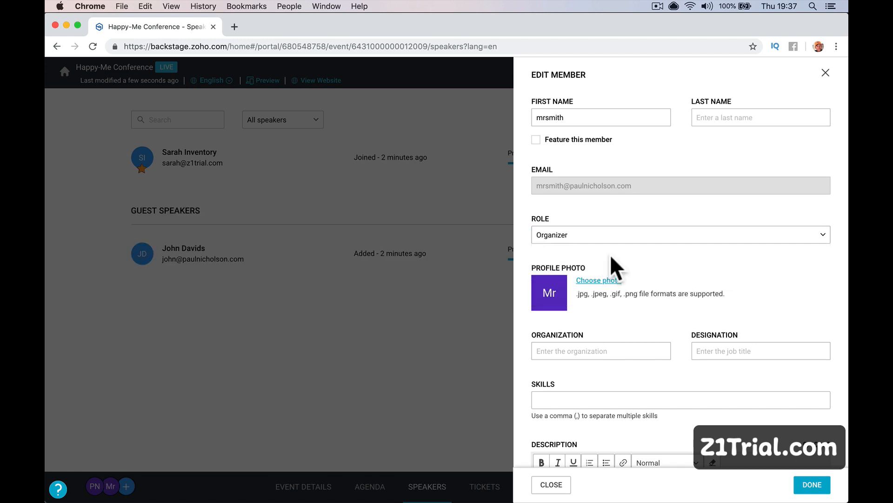
{"action": "left_click", "coordinate": [811, 484]}
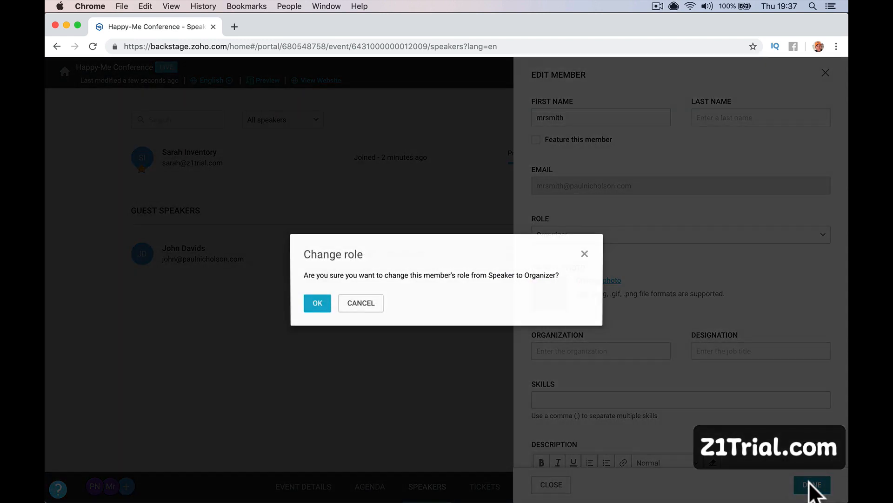
{"action": "left_click", "coordinate": [312, 305]}
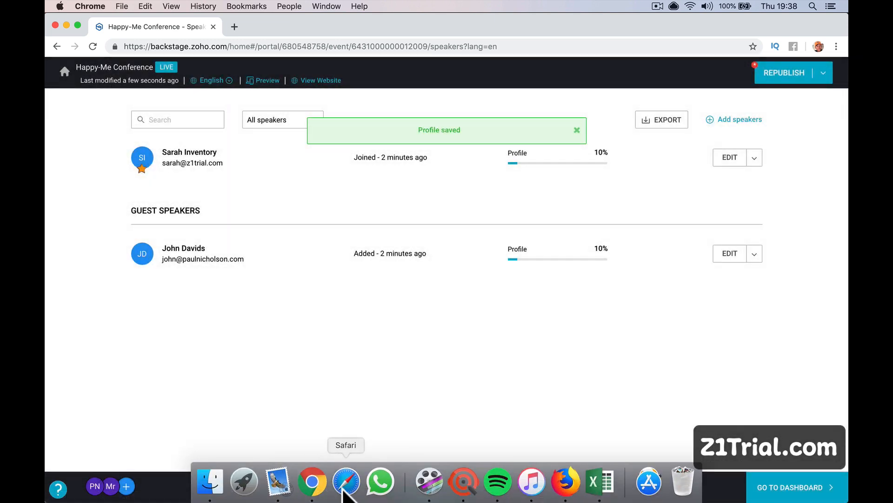
{"action": "left_click", "coordinate": [344, 488]}
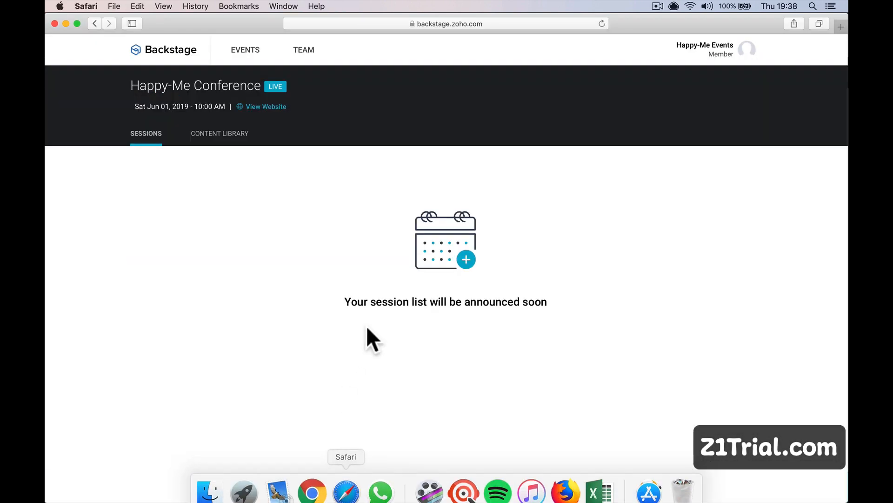
Reload the member's page and browse the Mr Smith Telling You Stuff session's tabs as organizer.
{"action": "left_click", "coordinate": [603, 23]}
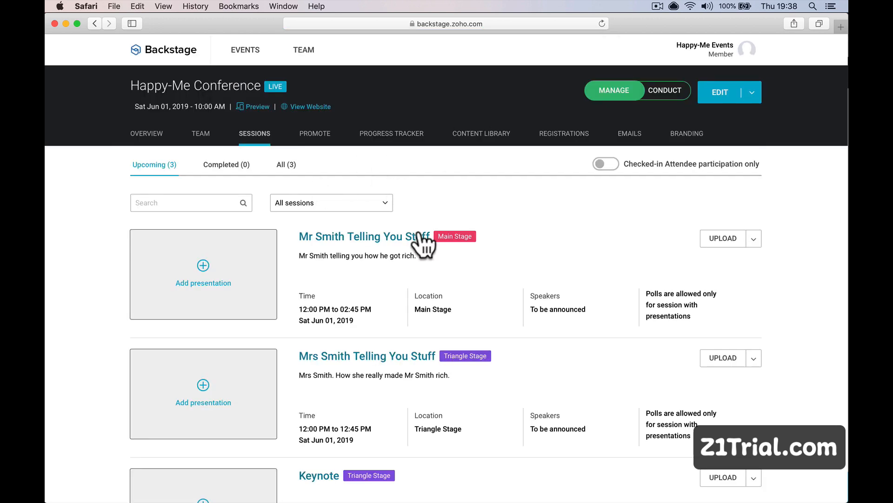
{"action": "scroll", "coordinate": [425, 241], "scroll_direction": "down", "scroll_amount": 3}
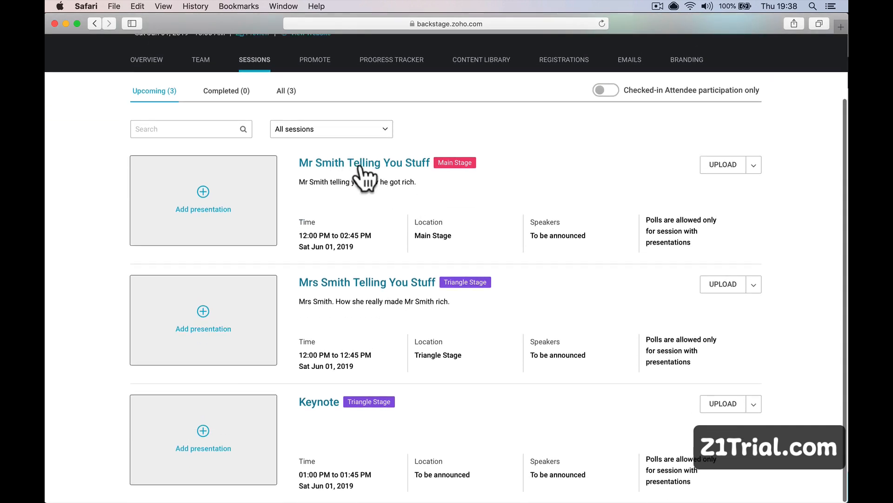
{"action": "left_click", "coordinate": [359, 167]}
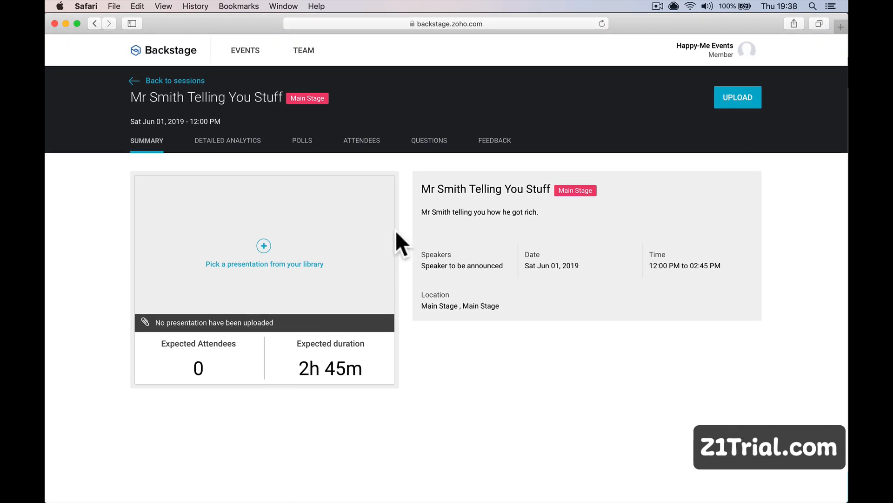
{"action": "left_click", "coordinate": [308, 139]}
{"action": "left_click", "coordinate": [353, 147]}
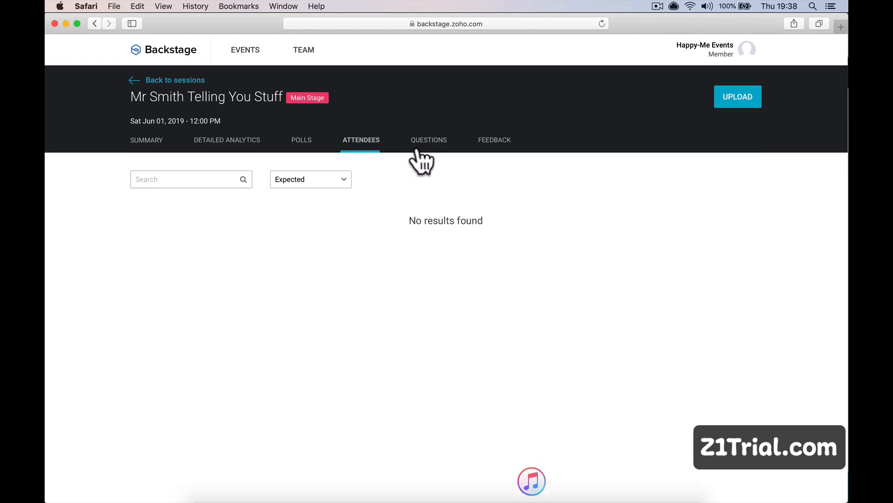
{"action": "left_click", "coordinate": [421, 145]}
{"action": "left_click", "coordinate": [482, 144]}
{"action": "left_click", "coordinate": [313, 147]}
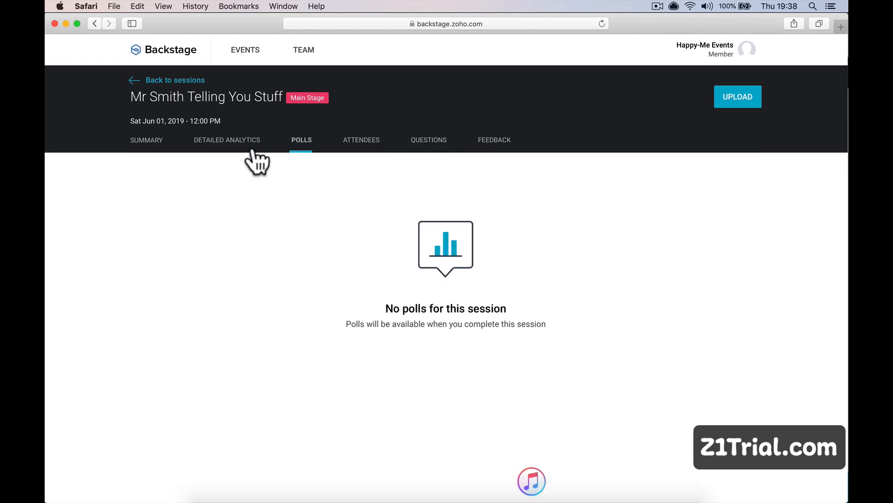
{"action": "left_click", "coordinate": [247, 147]}
{"action": "left_click", "coordinate": [161, 138]}
{"action": "left_click", "coordinate": [150, 81]}
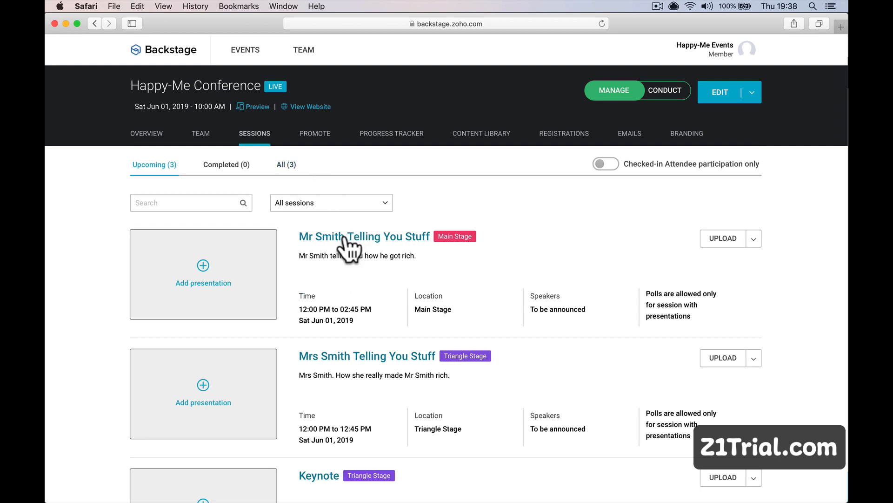
Recheck that session's Analytics, Polls, Attendees, Questions and Feedback tabs, then return to the Chrome Speakers page.
{"action": "left_click", "coordinate": [368, 239]}
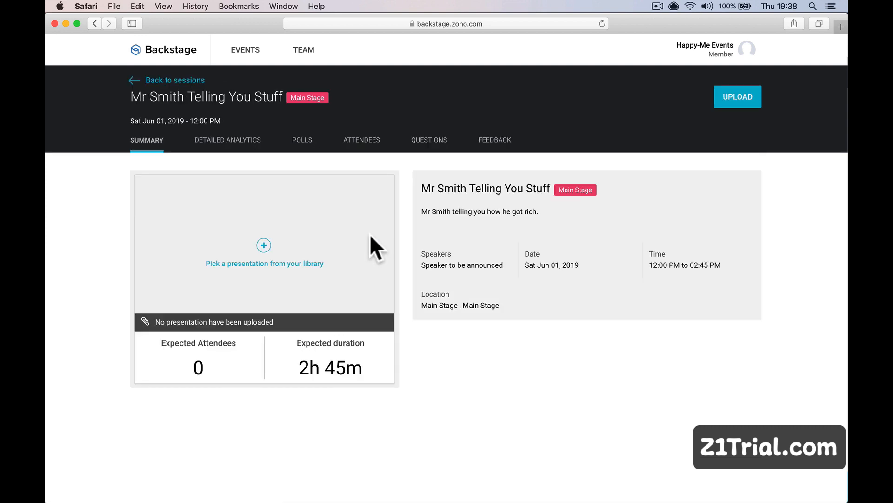
{"action": "left_click", "coordinate": [233, 144]}
{"action": "left_click", "coordinate": [307, 137]}
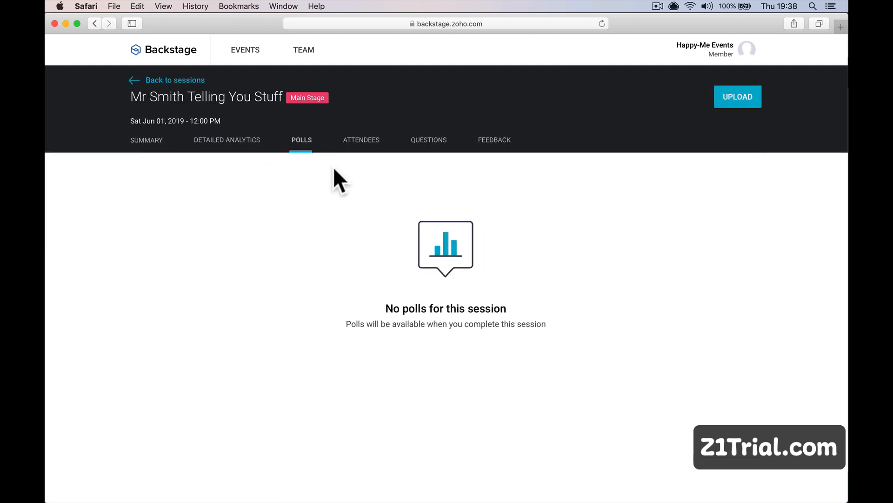
{"action": "left_click", "coordinate": [359, 144]}
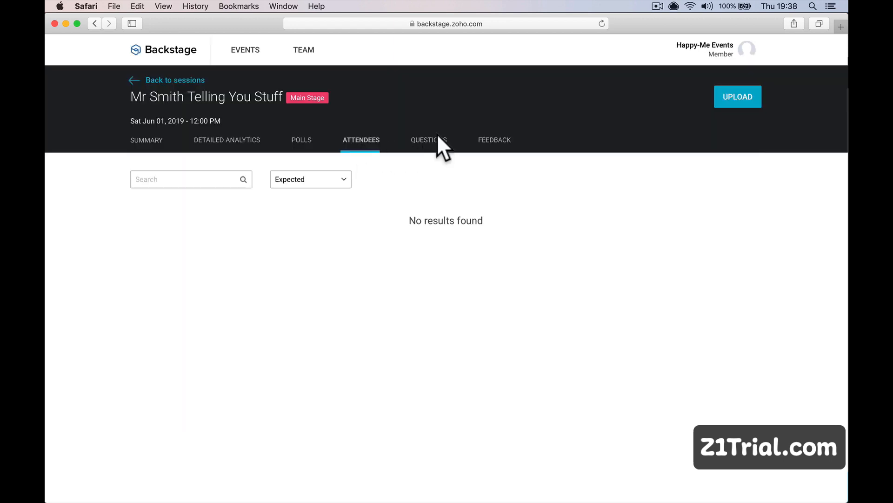
{"action": "left_click", "coordinate": [437, 141]}
{"action": "left_click", "coordinate": [494, 142]}
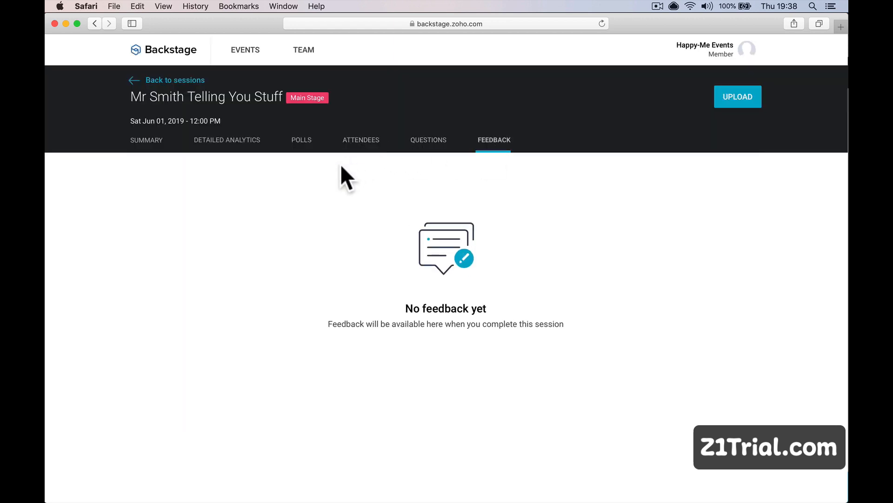
{"action": "left_click", "coordinate": [160, 140]}
{"action": "left_click", "coordinate": [167, 80]}
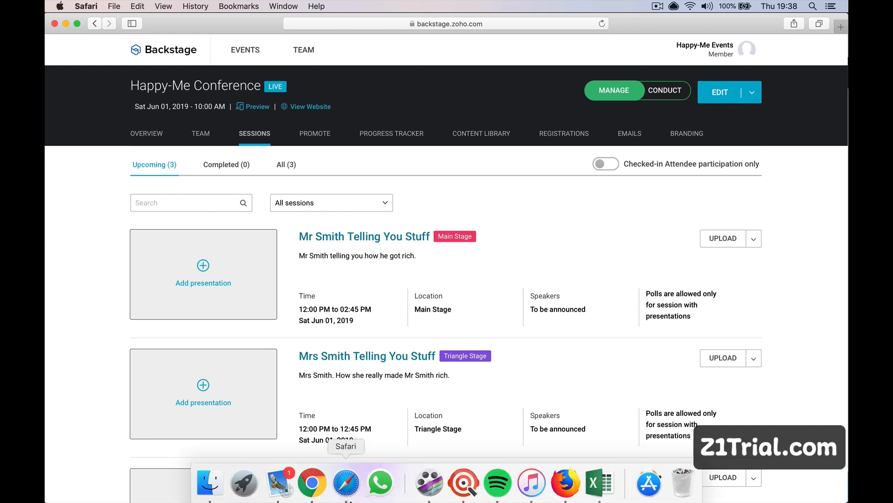
{"action": "left_click", "coordinate": [313, 482]}
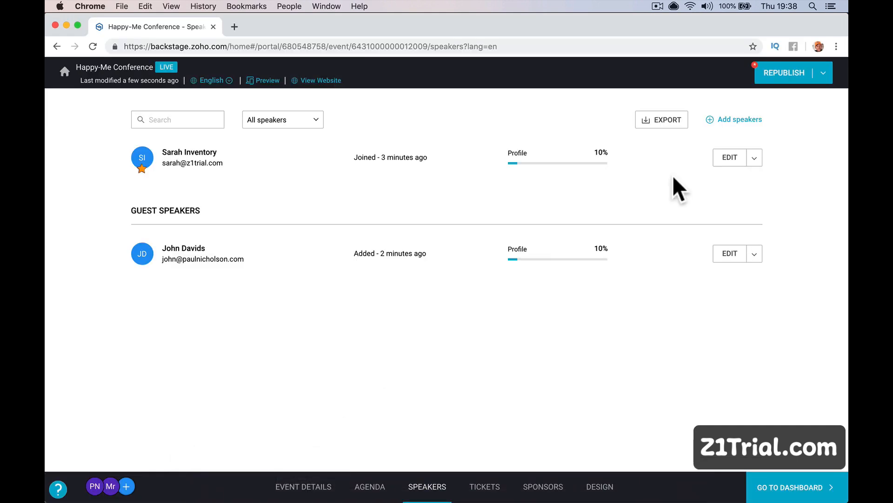
{"action": "left_click", "coordinate": [735, 122]}
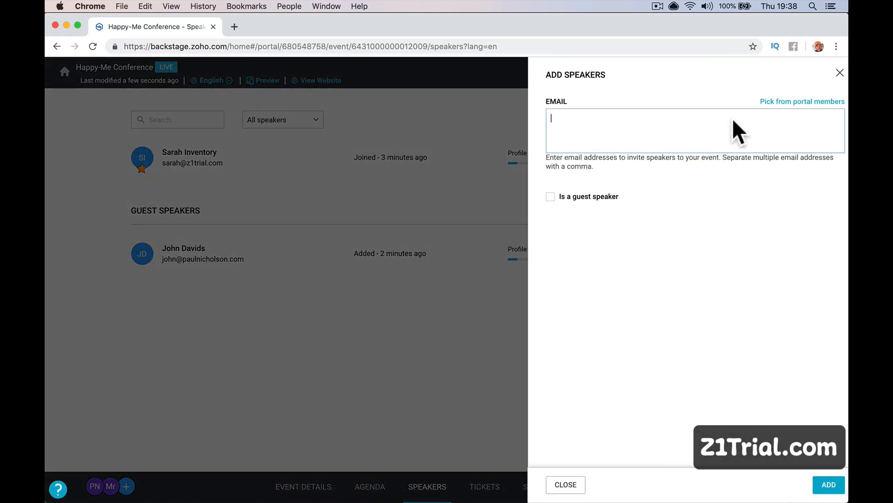
{"action": "left_click", "coordinate": [784, 102]}
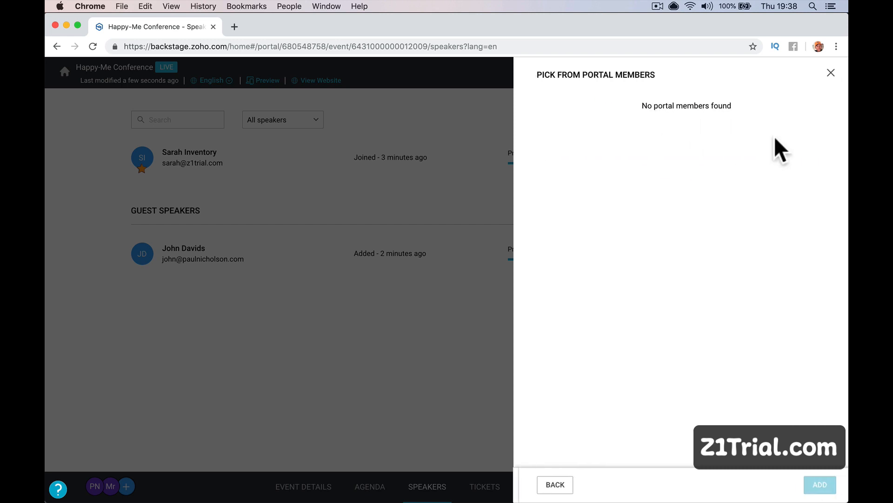
{"action": "left_click", "coordinate": [824, 74]}
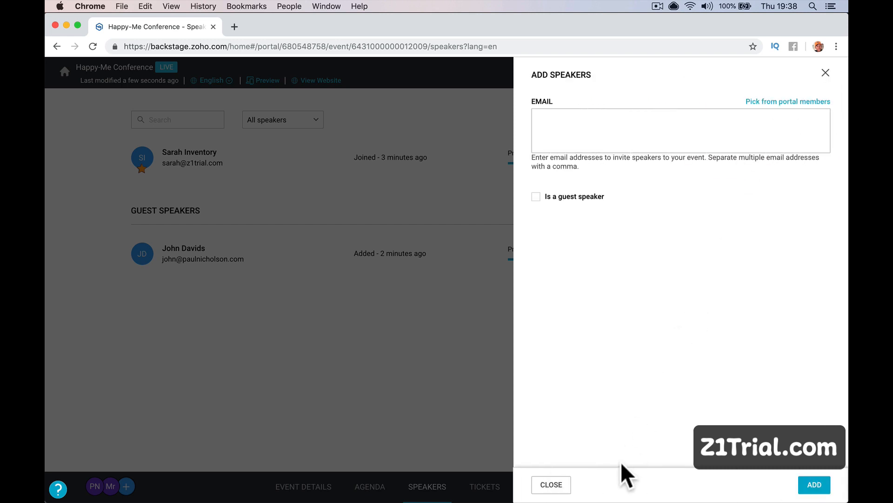
{"action": "left_click", "coordinate": [556, 485]}
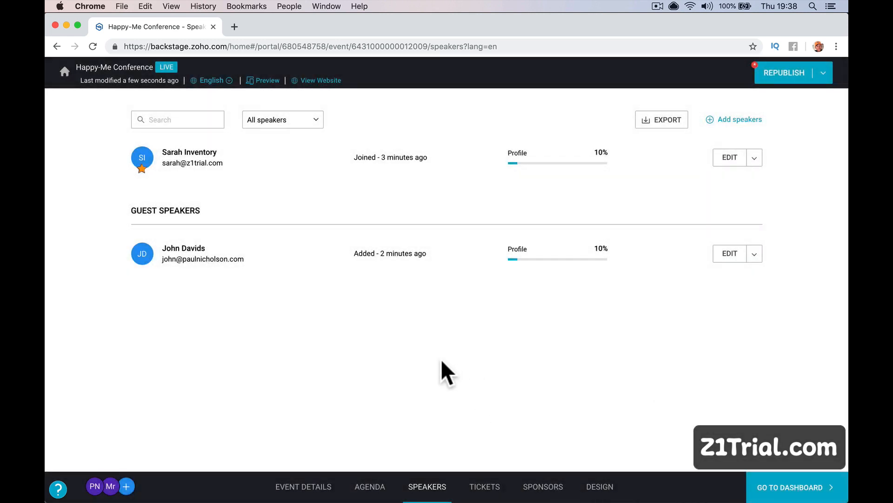
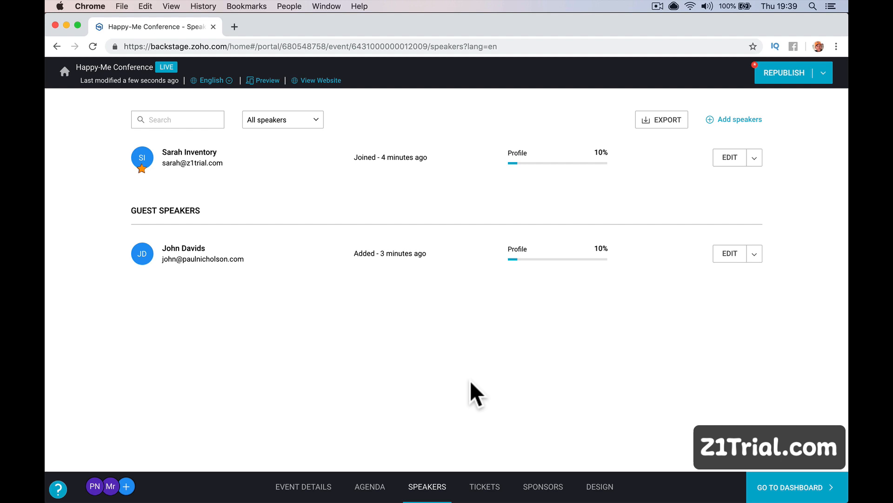
Switch to the Happy-Me Conference event's Tickets setup page.
{"action": "left_click", "coordinate": [489, 489]}
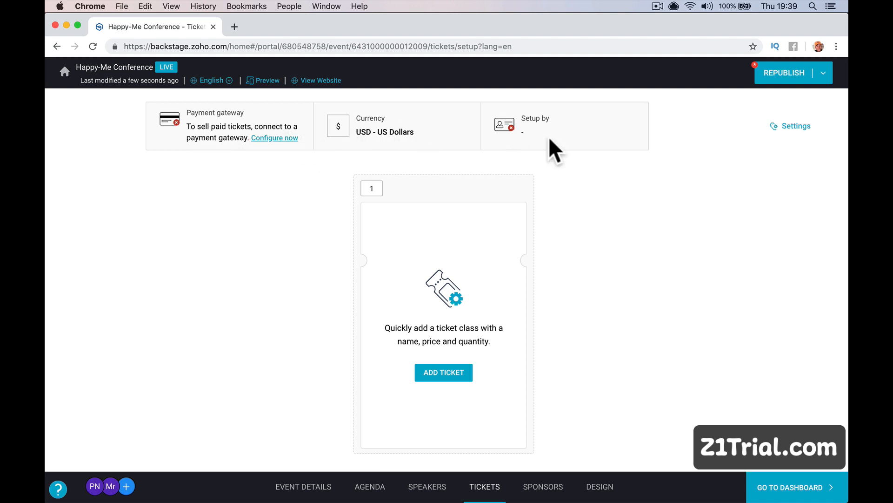
{"action": "left_click", "coordinate": [298, 138]}
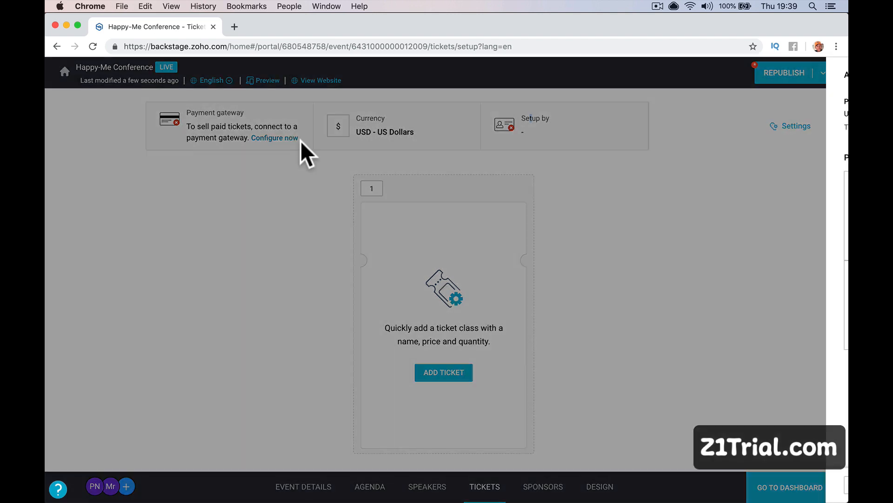
{"action": "left_click", "coordinate": [574, 213]}
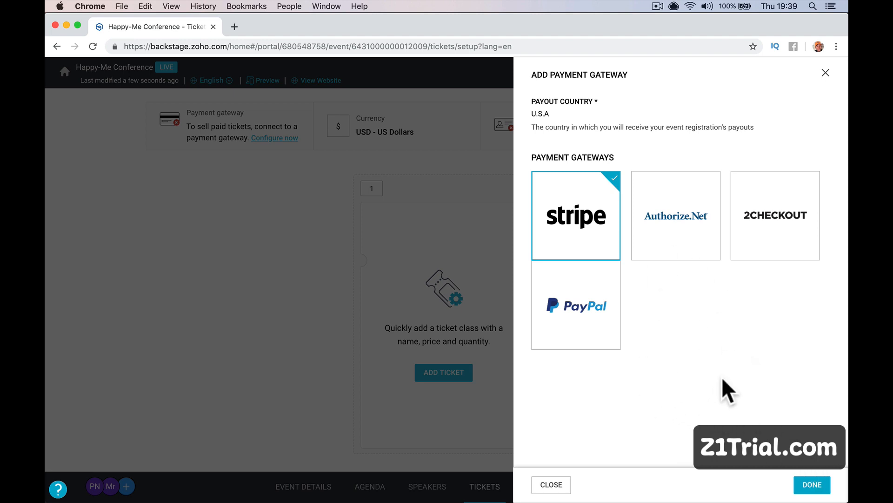
{"action": "left_click", "coordinate": [812, 483]}
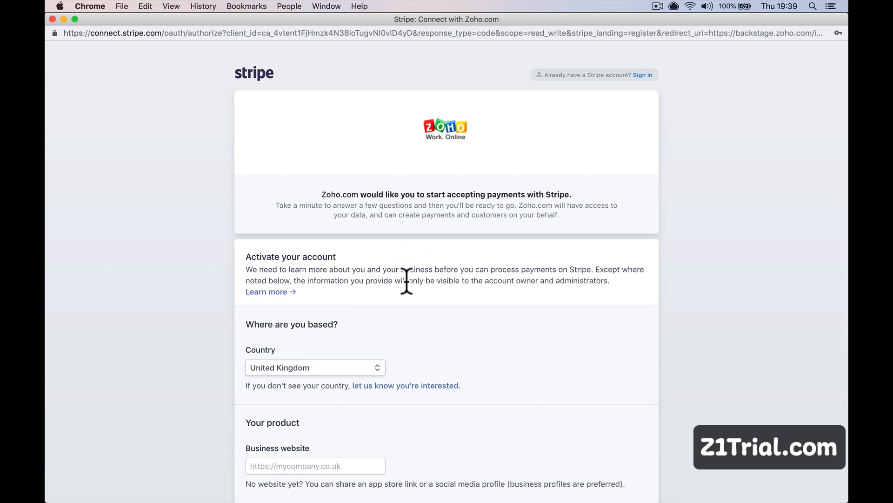
{"action": "left_click", "coordinate": [643, 76]}
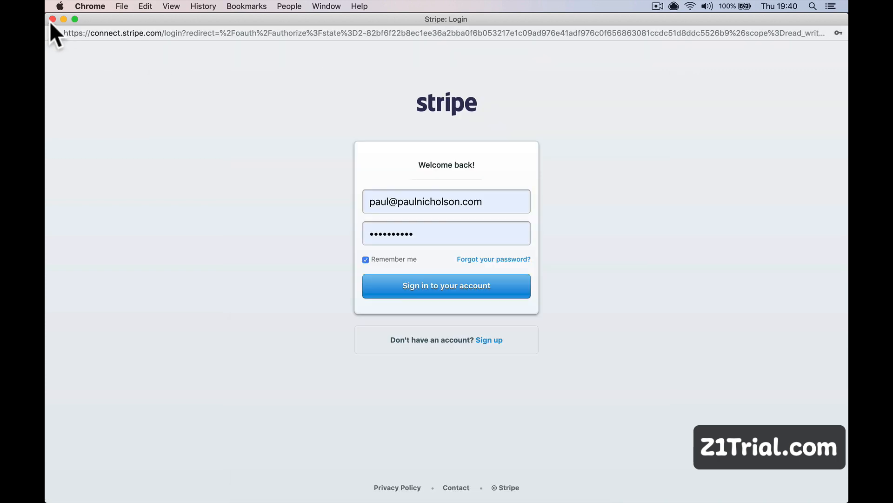
{"action": "left_click", "coordinate": [51, 21]}
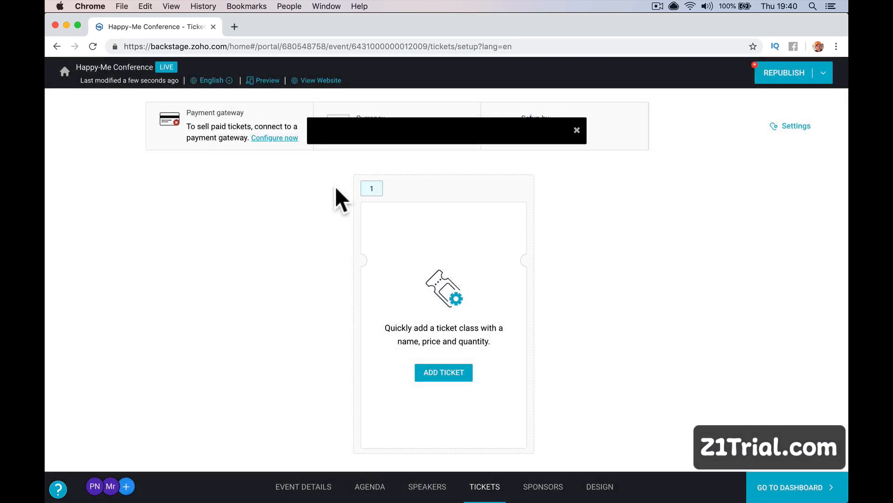
Dismiss the notice and add a new ticket class named 'Happy-Me Conference'.
{"action": "left_click", "coordinate": [577, 131]}
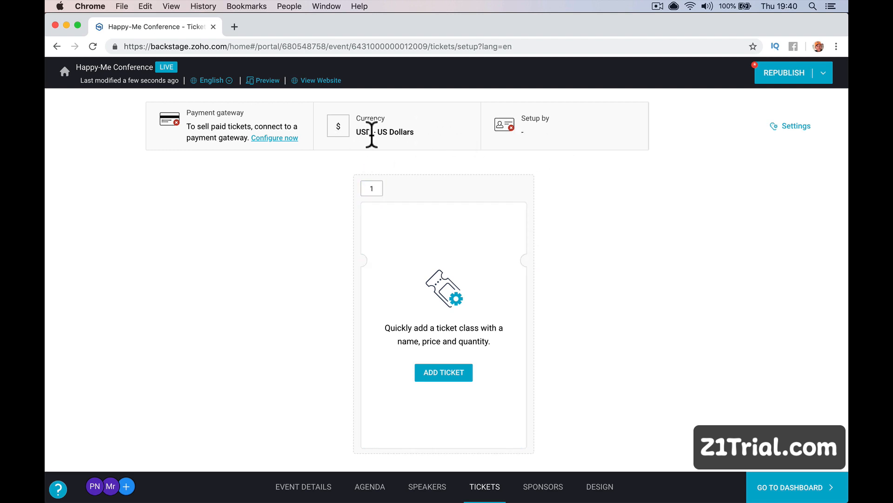
{"action": "left_click", "coordinate": [791, 126]}
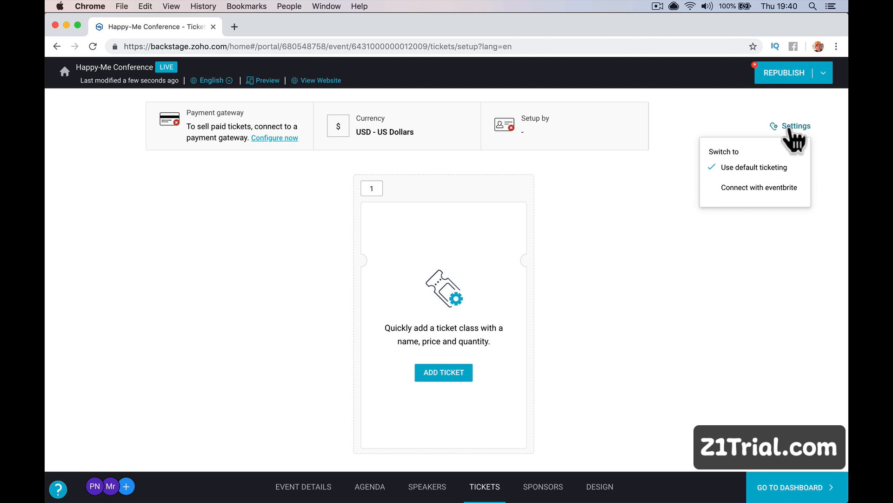
{"action": "left_click", "coordinate": [789, 128]}
{"action": "left_click", "coordinate": [444, 372]}
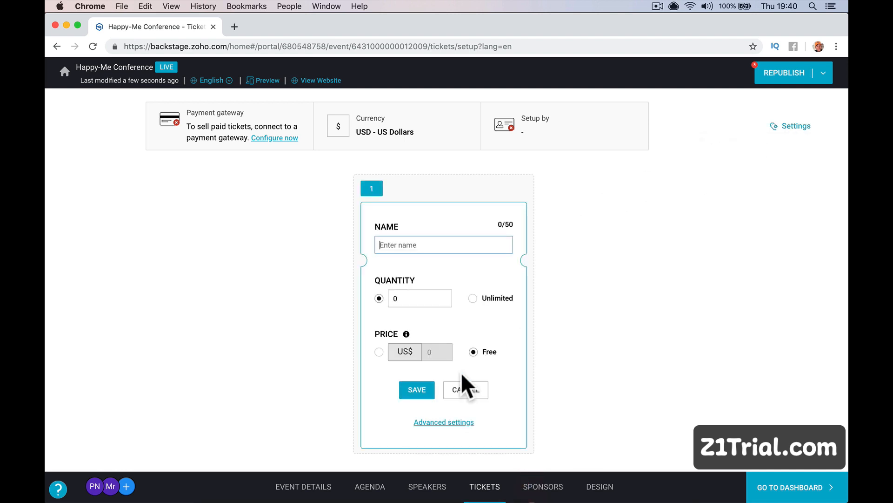
{"action": "type", "text": "Happy-Me Confrene"}
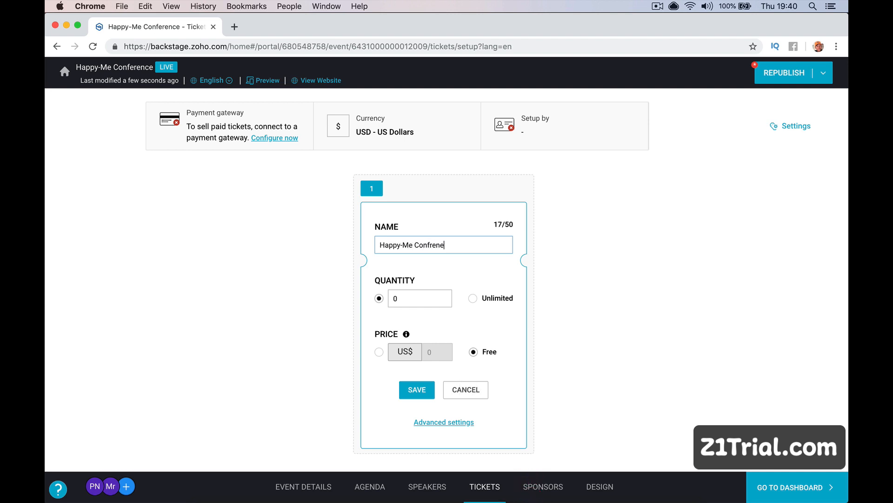
{"action": "key", "text": "BackSpace"}
{"action": "type", "text": "ce"}
{"action": "right_click", "coordinate": [436, 245]}
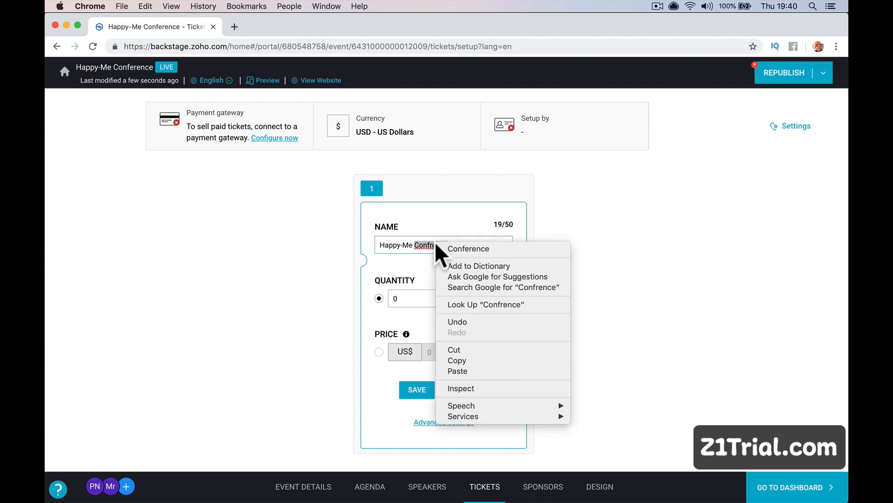
{"action": "left_click", "coordinate": [445, 249]}
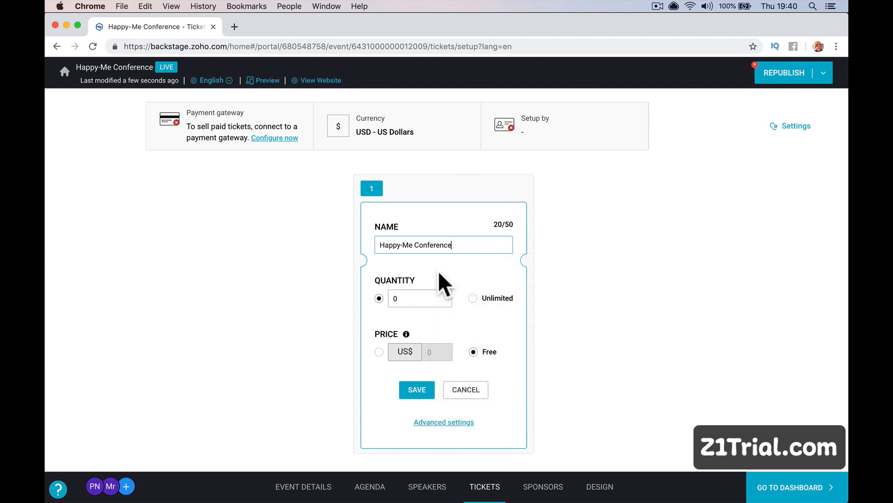
Set the ticket quantity to 2000 and make it paid at US$25.
{"action": "left_click", "coordinate": [417, 298]}
{"action": "key", "text": "BackSpace"}
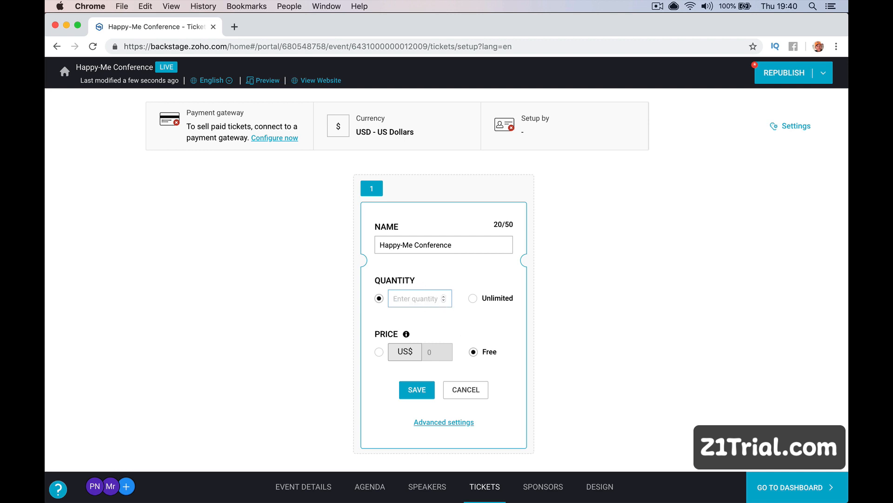
{"action": "type", "text": "2000"}
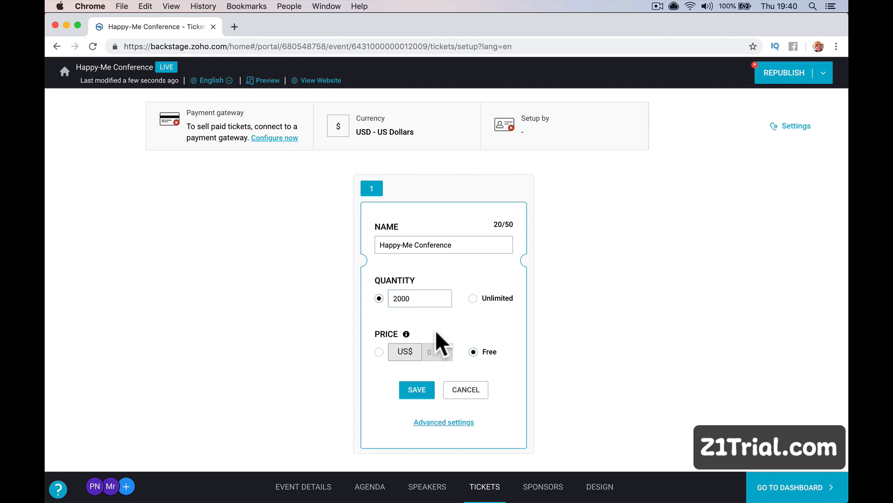
{"action": "left_click", "coordinate": [379, 352]}
{"action": "left_click", "coordinate": [428, 352]}
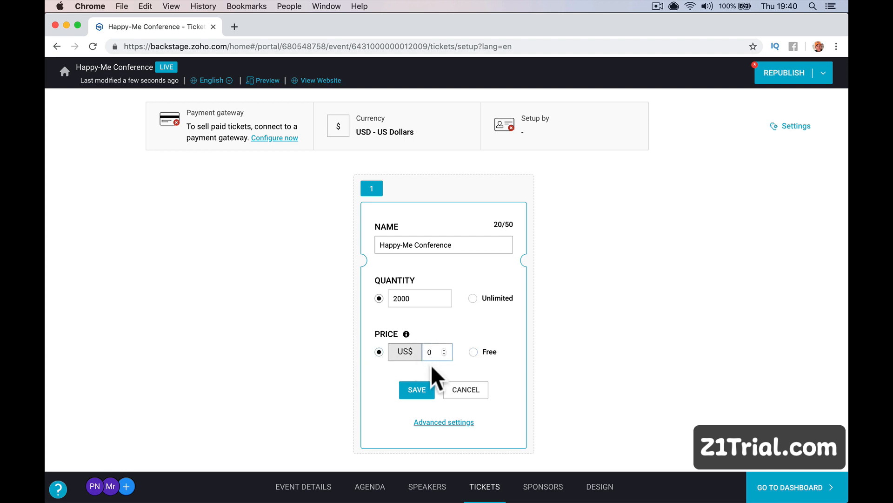
{"action": "key", "text": "BackSpace"}
{"action": "left_click", "coordinate": [431, 422]}
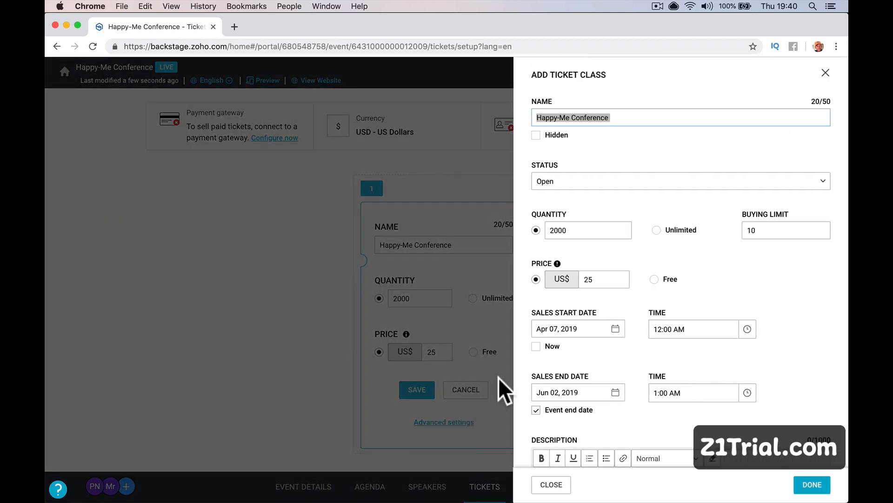
Keep the ticket Open, with sales starting now and ending May 26, 2019.
{"action": "left_click", "coordinate": [623, 183]}
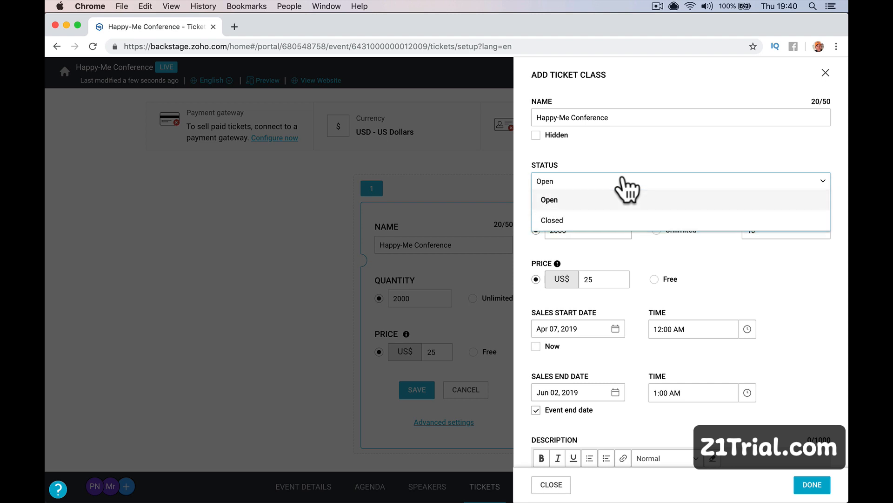
{"action": "left_click", "coordinate": [637, 145]}
{"action": "scroll", "coordinate": [635, 142], "scroll_direction": "down", "scroll_amount": 3}
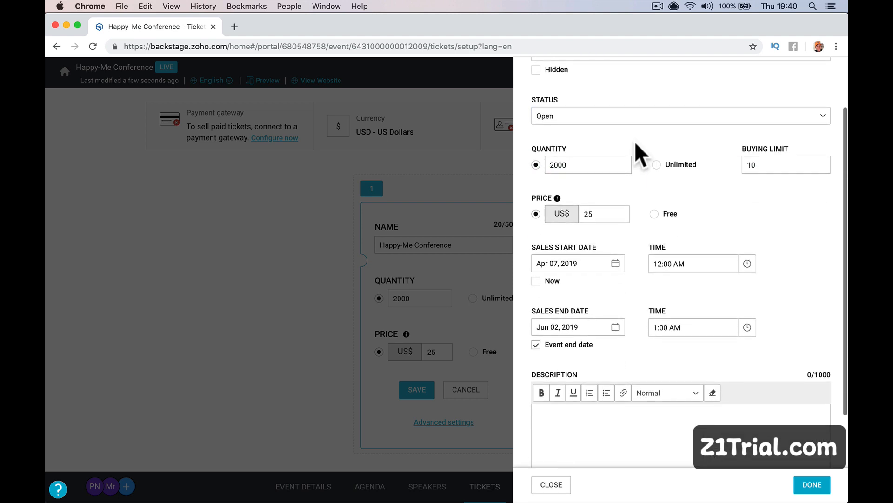
{"action": "scroll", "coordinate": [665, 149], "scroll_direction": "up", "scroll_amount": 2}
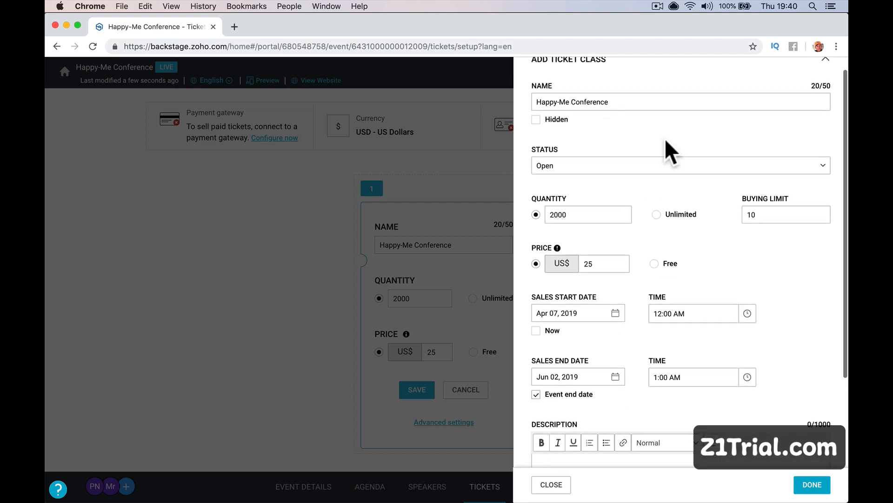
{"action": "scroll", "coordinate": [666, 138], "scroll_direction": "down", "scroll_amount": 3}
{"action": "scroll", "coordinate": [674, 188], "scroll_direction": "down", "scroll_amount": 2}
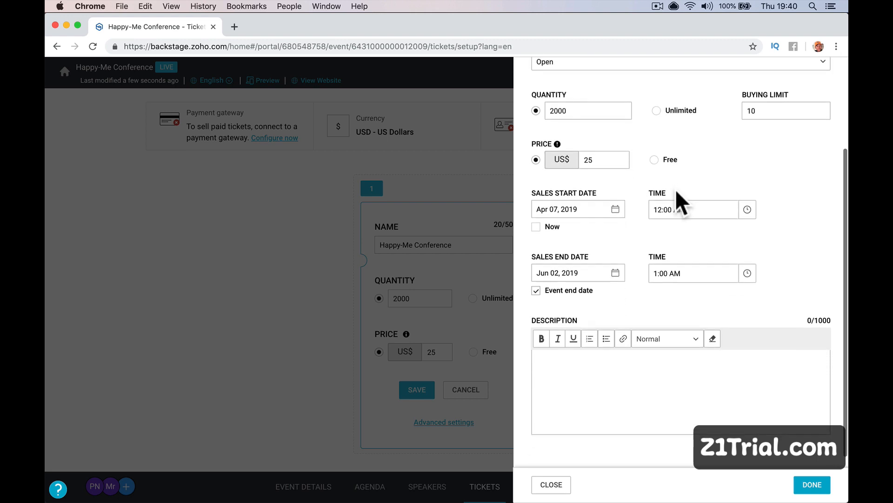
{"action": "scroll", "coordinate": [674, 219], "scroll_direction": "down", "scroll_amount": 1}
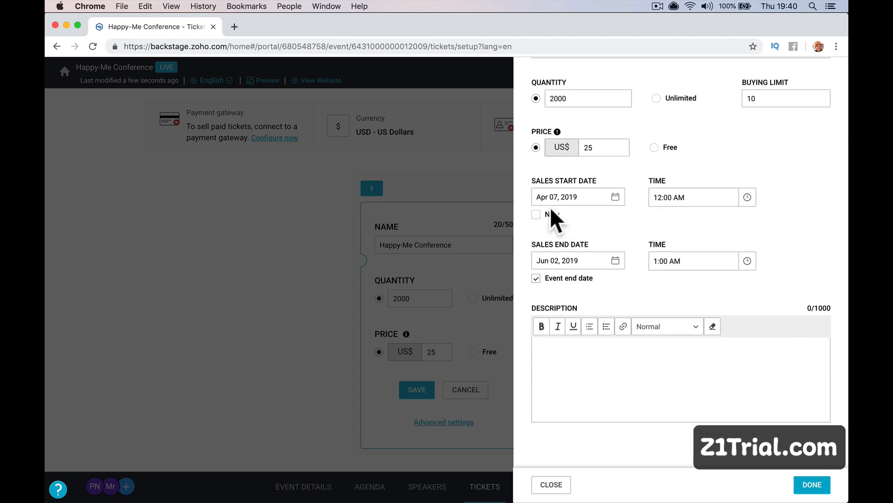
{"action": "left_click", "coordinate": [536, 215]}
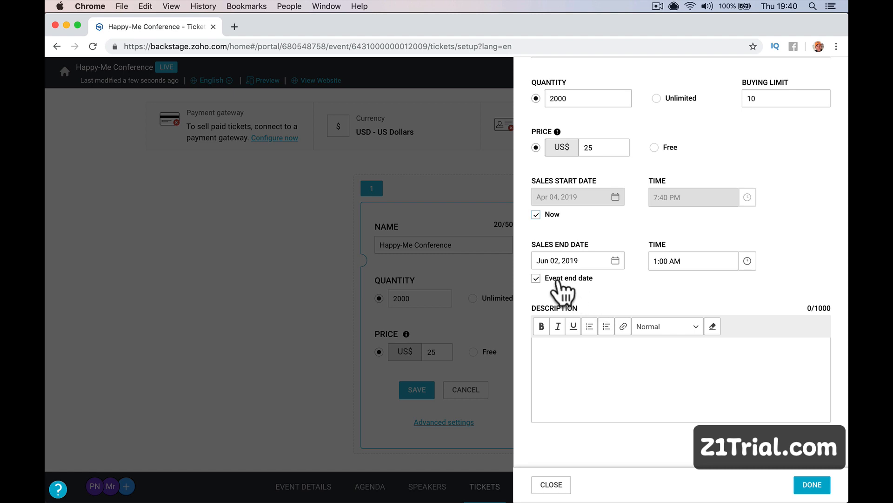
{"action": "left_click", "coordinate": [574, 260]}
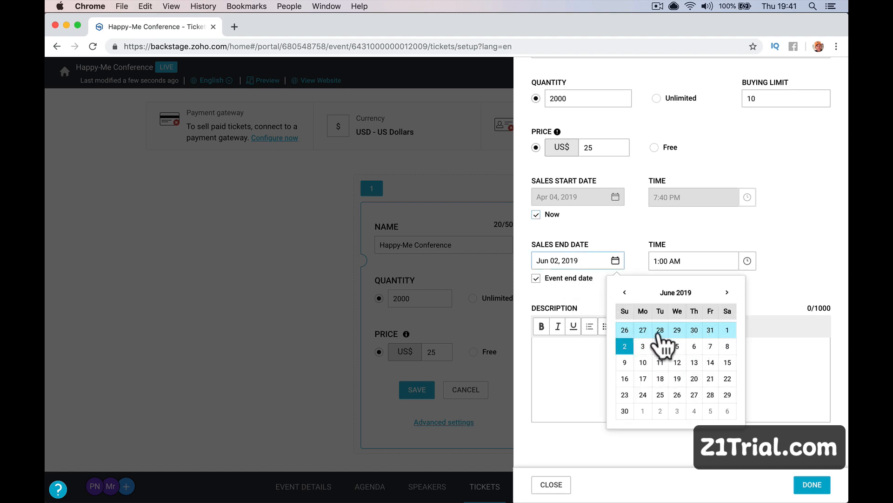
{"action": "left_click", "coordinate": [625, 330]}
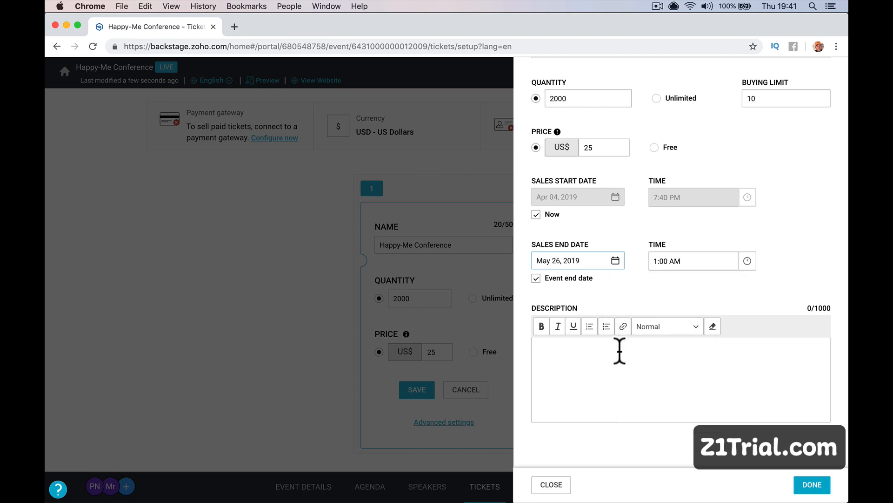
Add the description 'Buy your tickets. To the greatest show' and save the ticket class.
{"action": "left_click", "coordinate": [609, 370]}
{"action": "type", "text": "B"}
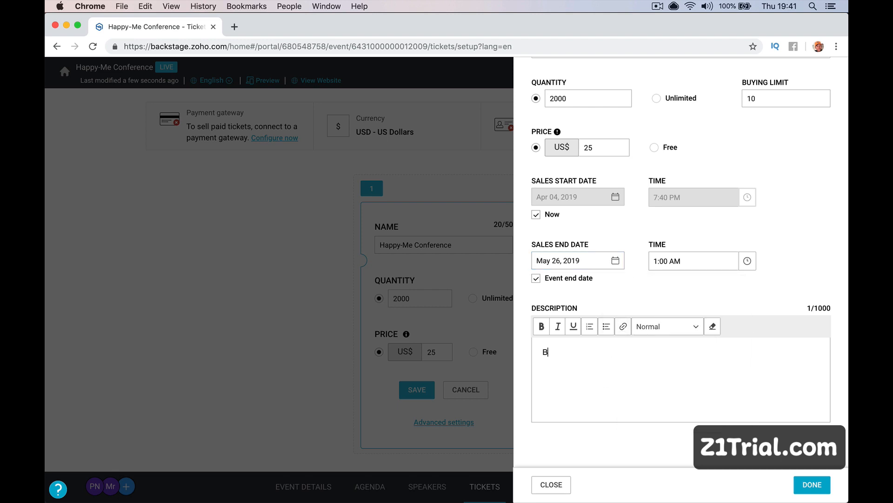
{"action": "type", "text": "uy your tickets. To the gre"}
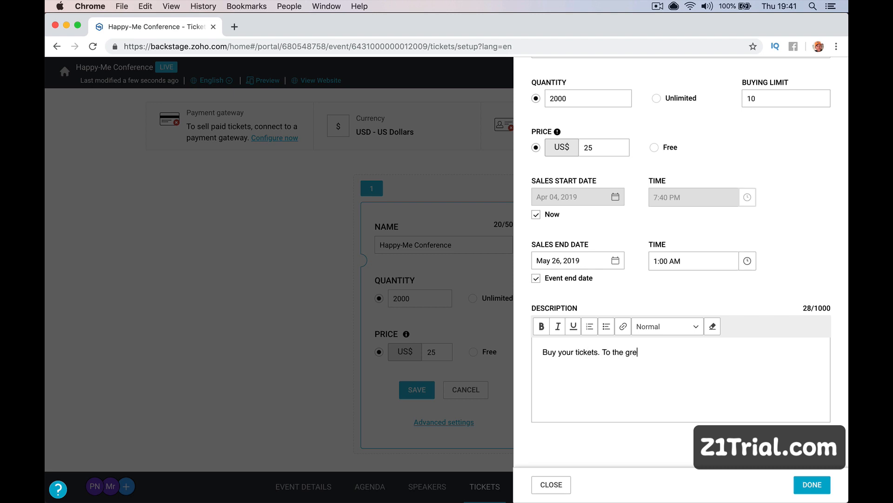
{"action": "type", "text": "atest show."}
{"action": "left_click", "coordinate": [812, 484]}
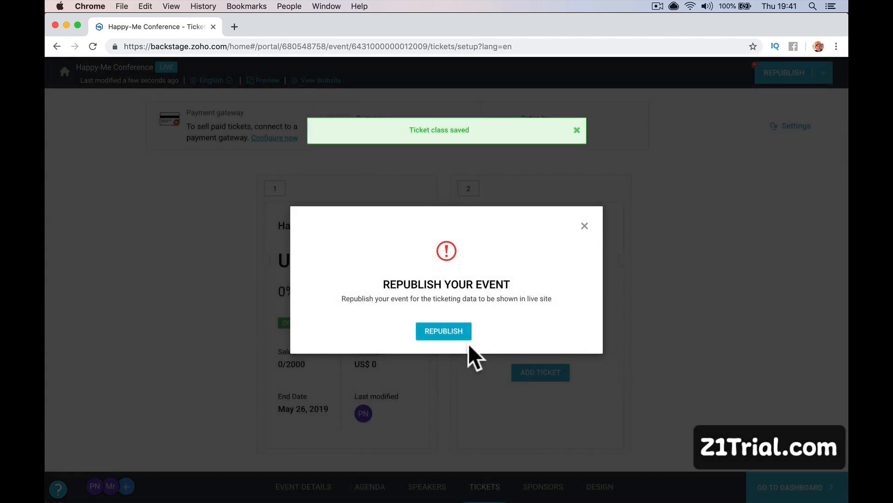
Republish the event without a payment gateway and open the live microsite in a new tab.
{"action": "left_click", "coordinate": [454, 338]}
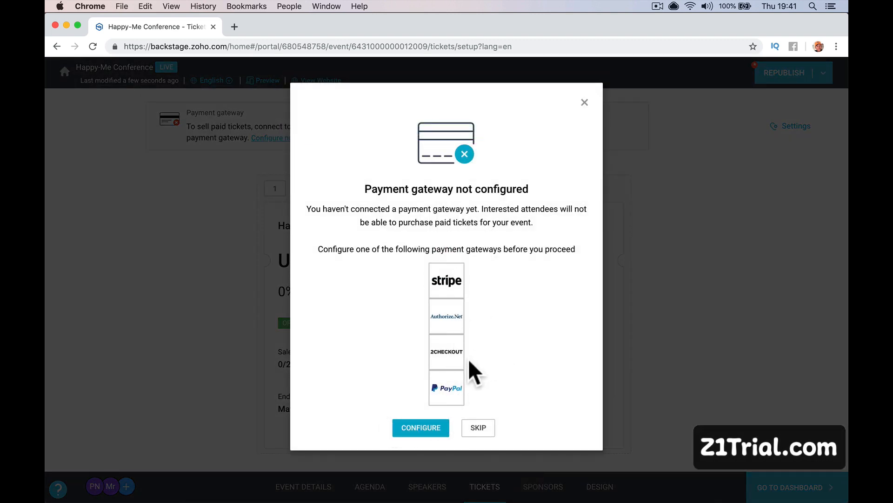
{"action": "left_click", "coordinate": [481, 427]}
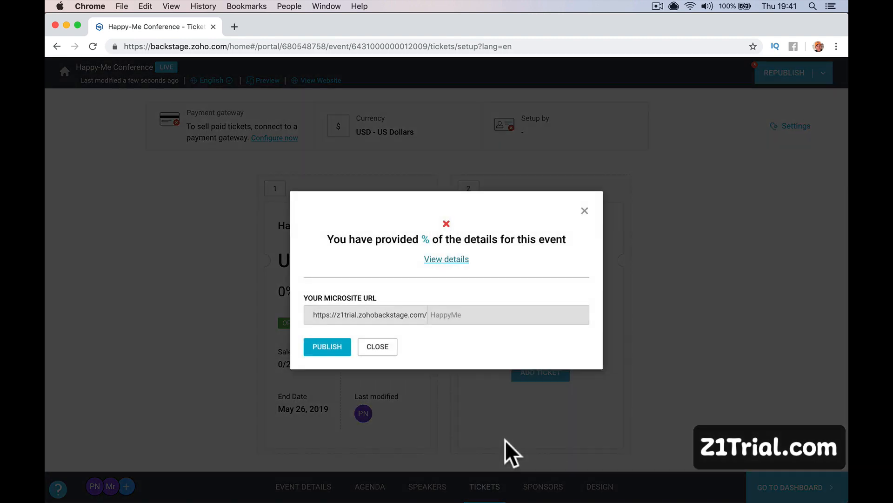
{"action": "double_click", "coordinate": [379, 315]}
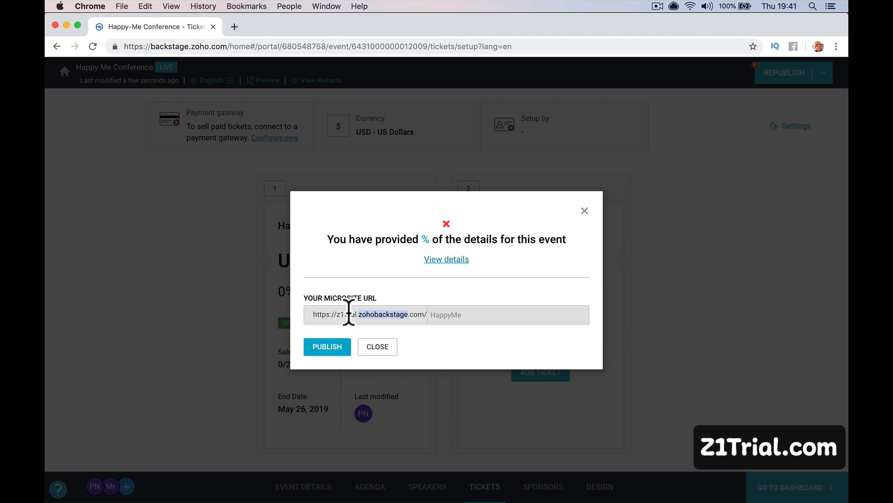
{"action": "left_click", "coordinate": [346, 348]}
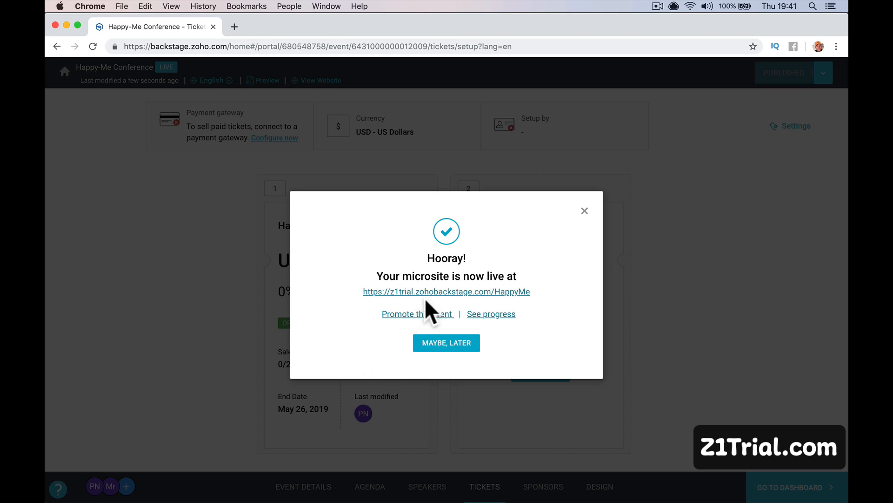
{"action": "left_click", "coordinate": [428, 293]}
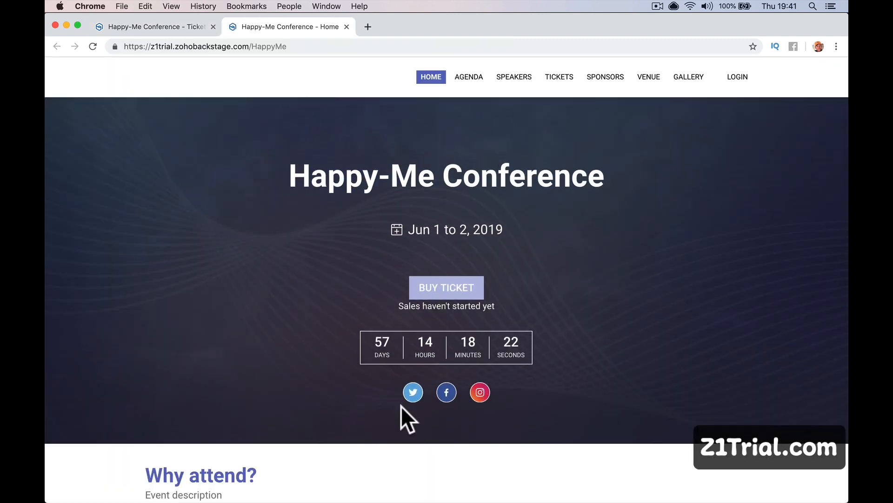
Check the microsite's Facebook link, then browse the agenda's Day 1, Day 2 and bookmarked sessions.
{"action": "left_click", "coordinate": [447, 394]}
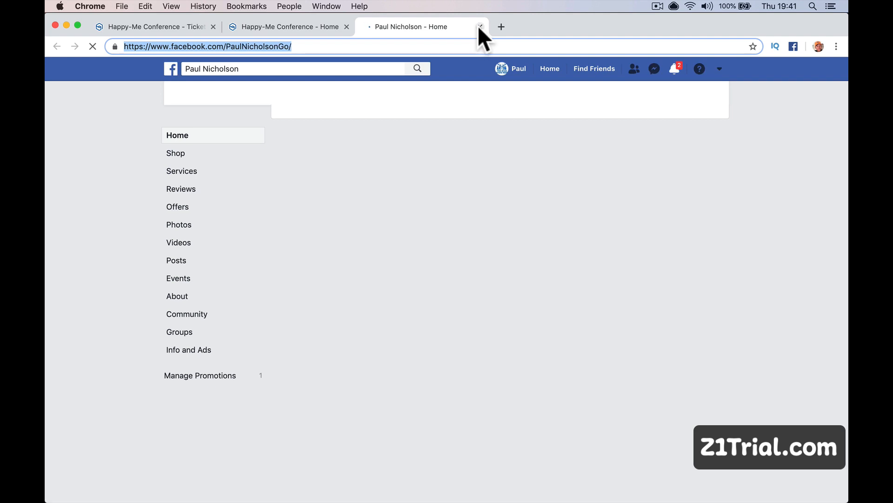
{"action": "left_click", "coordinate": [479, 26]}
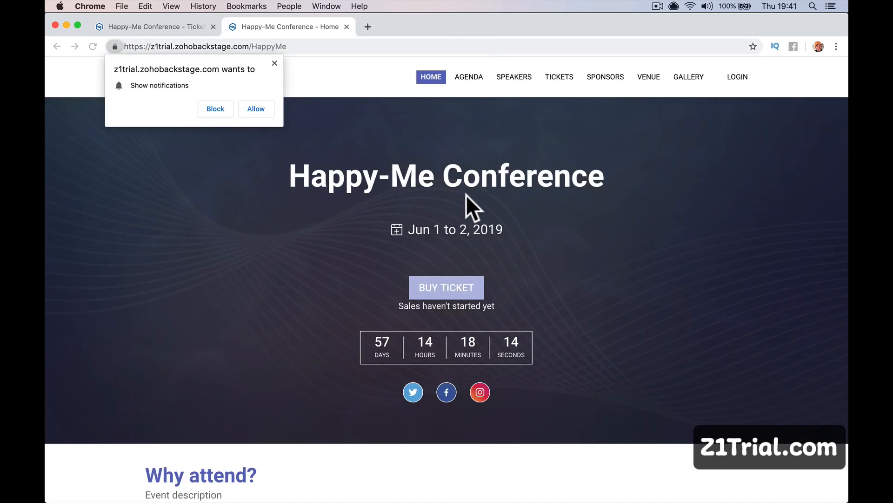
{"action": "left_click", "coordinate": [275, 62]}
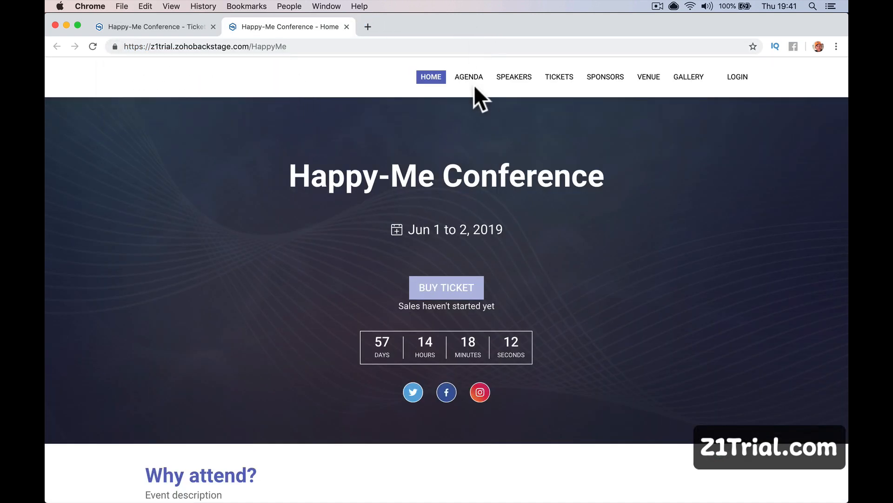
{"action": "left_click", "coordinate": [470, 79]}
{"action": "scroll", "coordinate": [351, 404], "scroll_direction": "down", "scroll_amount": 3}
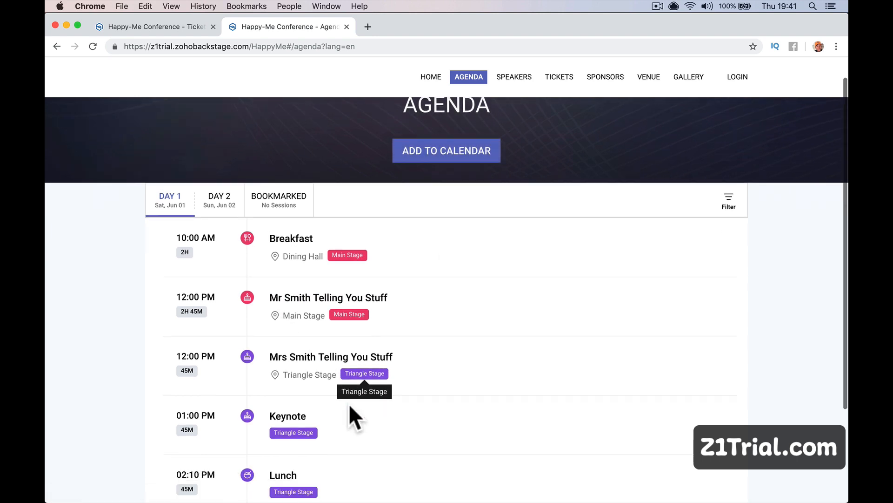
{"action": "scroll", "coordinate": [350, 406], "scroll_direction": "up", "scroll_amount": 2}
{"action": "scroll", "coordinate": [349, 406], "scroll_direction": "up", "scroll_amount": 1}
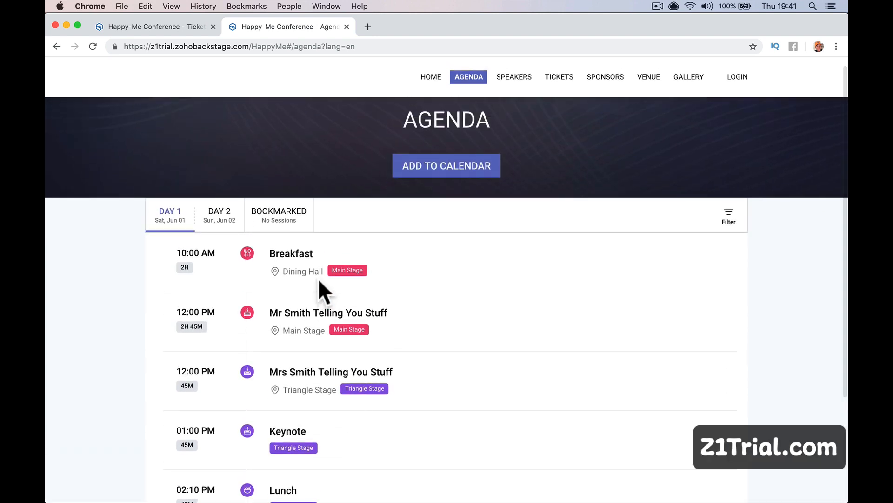
{"action": "scroll", "coordinate": [343, 400], "scroll_direction": "down", "scroll_amount": 4}
{"action": "scroll", "coordinate": [342, 393], "scroll_direction": "up", "scroll_amount": 5}
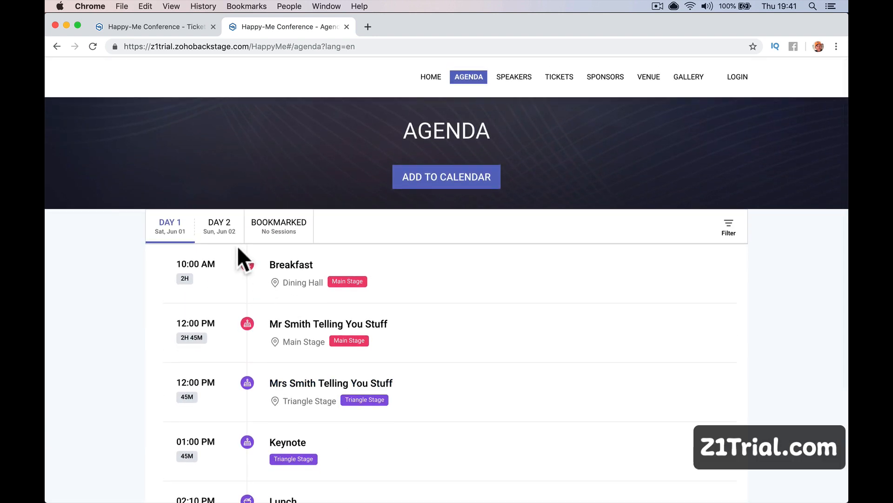
{"action": "left_click", "coordinate": [221, 232]}
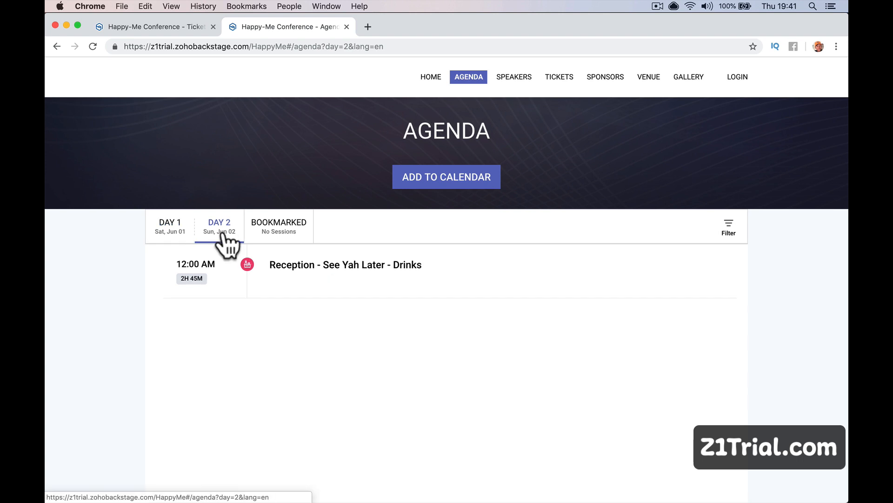
{"action": "left_click", "coordinate": [291, 234]}
{"action": "left_click", "coordinate": [174, 233]}
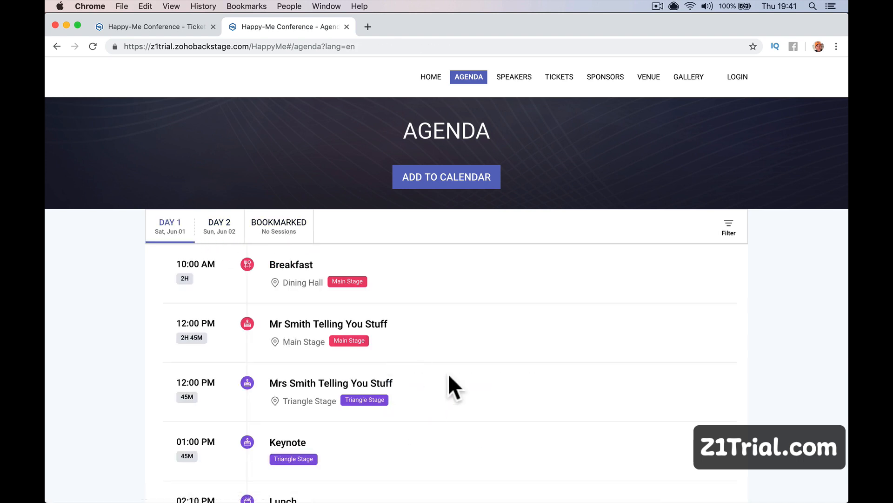
{"action": "scroll", "coordinate": [448, 384], "scroll_direction": "down", "scroll_amount": 4}
{"action": "scroll", "coordinate": [432, 379], "scroll_direction": "up", "scroll_amount": 5}
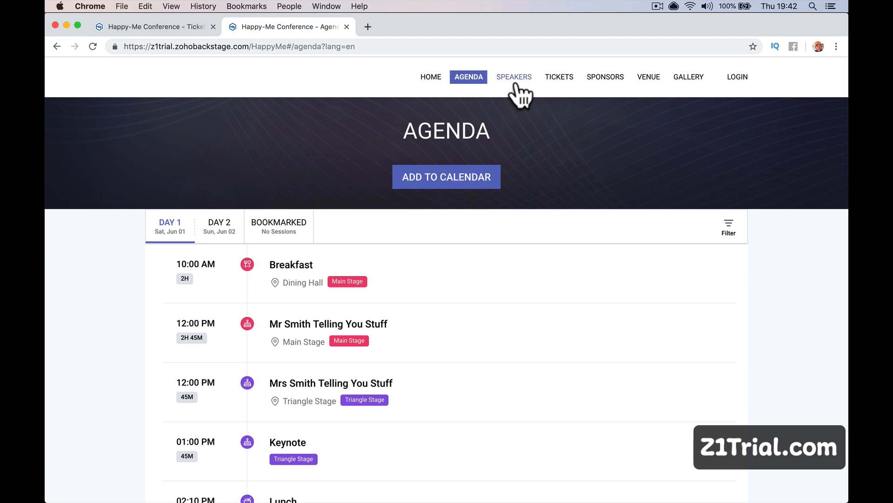
Review the microsite's Speakers and Tickets pages, then close it and go to Sponsors setup.
{"action": "left_click", "coordinate": [513, 79]}
{"action": "scroll", "coordinate": [365, 258], "scroll_direction": "down", "scroll_amount": 5}
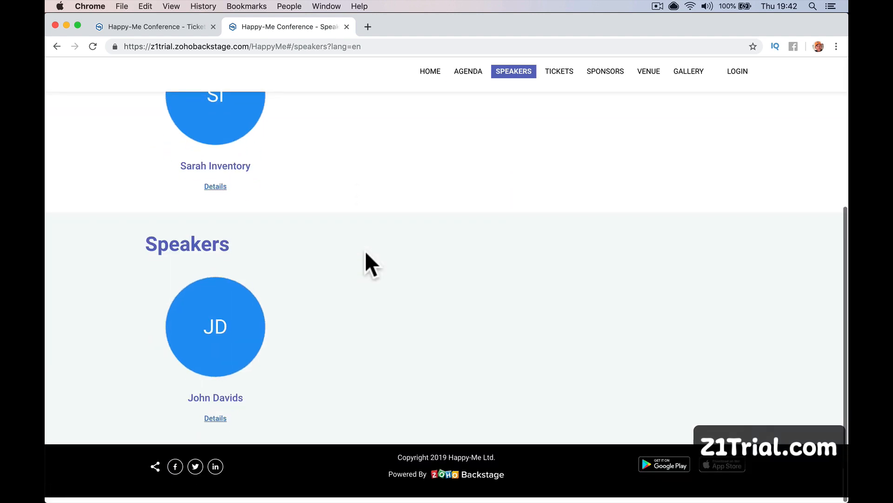
{"action": "scroll", "coordinate": [325, 366], "scroll_direction": "up", "scroll_amount": 5}
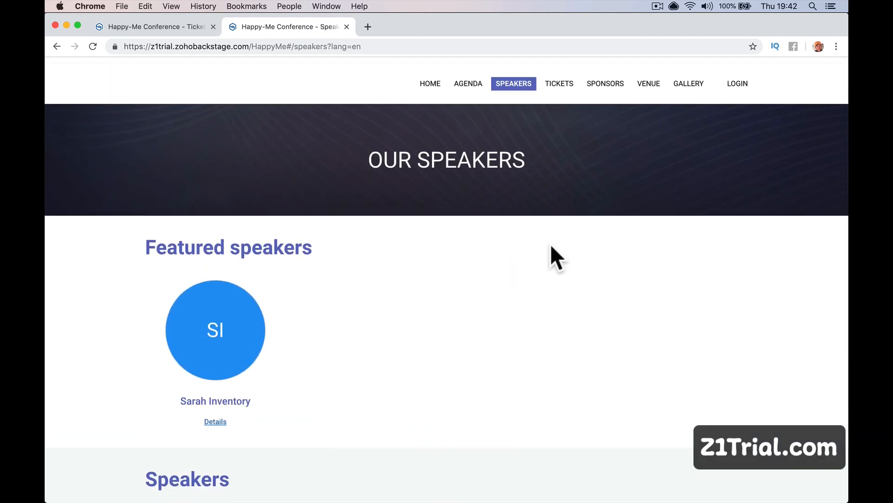
{"action": "left_click", "coordinate": [559, 77]}
{"action": "scroll", "coordinate": [589, 309], "scroll_direction": "down", "scroll_amount": 3}
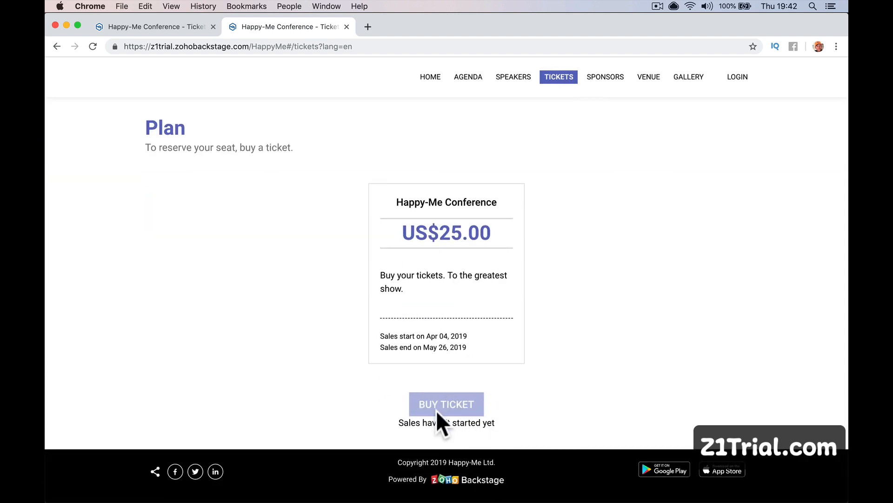
{"action": "scroll", "coordinate": [537, 269], "scroll_direction": "up", "scroll_amount": 3}
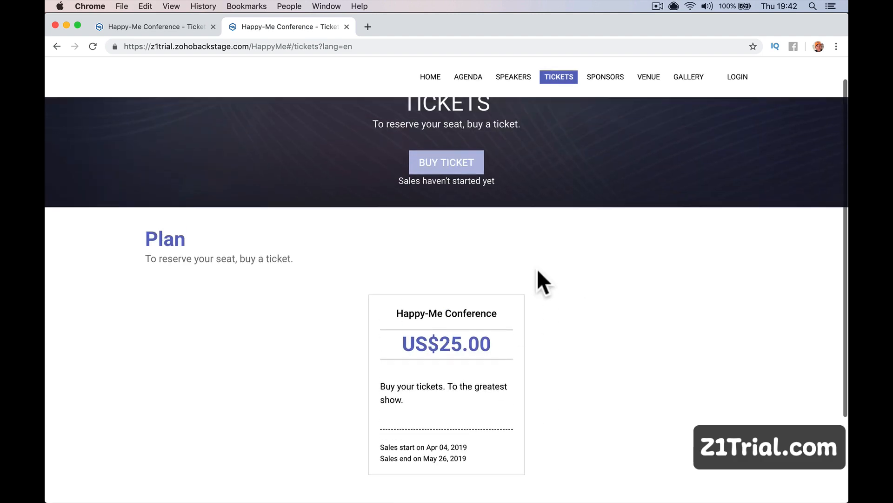
{"action": "scroll", "coordinate": [576, 227], "scroll_direction": "up", "scroll_amount": 1}
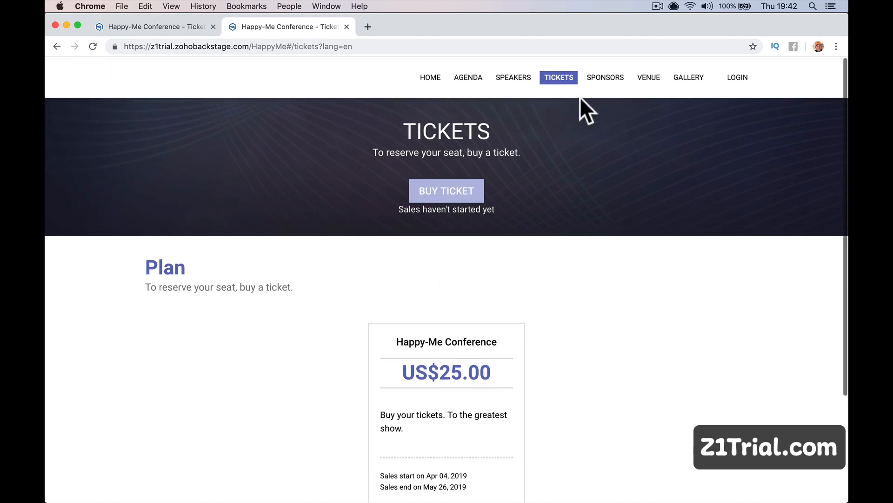
{"action": "scroll", "coordinate": [455, 141], "scroll_direction": "down", "scroll_amount": 1}
{"action": "scroll", "coordinate": [454, 141], "scroll_direction": "down", "scroll_amount": 5}
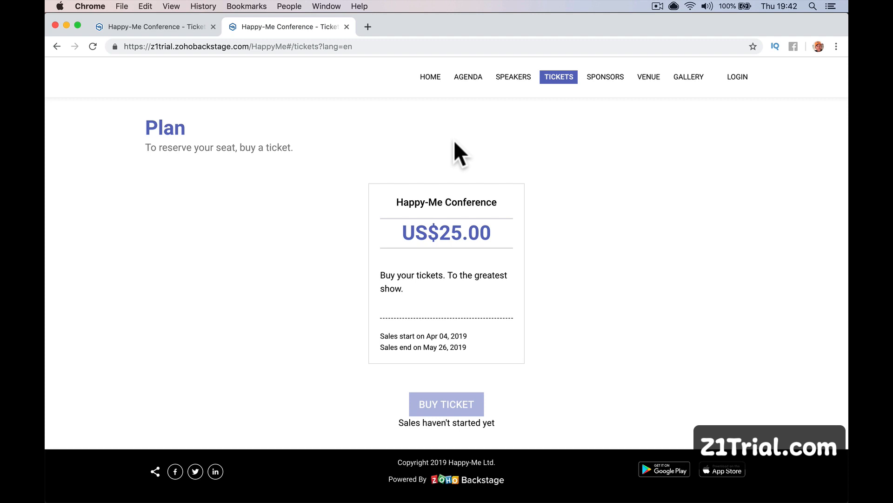
{"action": "key", "text": "super+w"}
{"action": "left_click", "coordinate": [543, 486]}
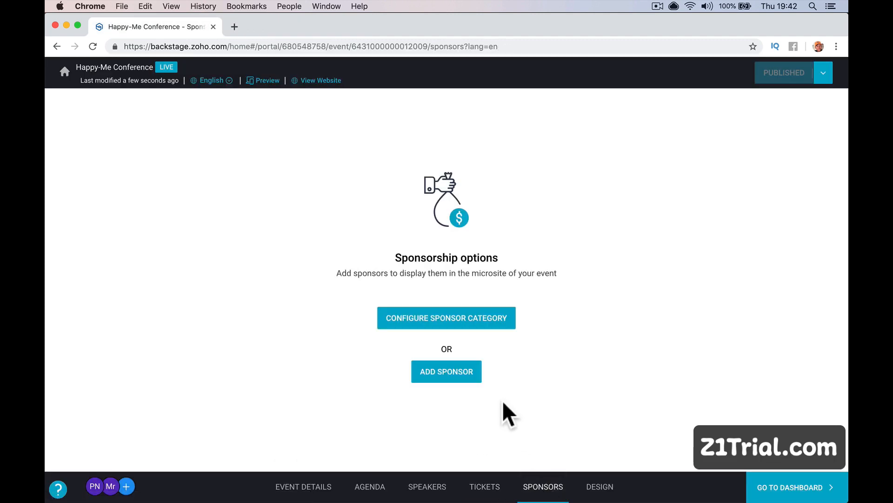
Add a 'Website Image' sponsor feature included in the Gold tier.
{"action": "left_click", "coordinate": [452, 323]}
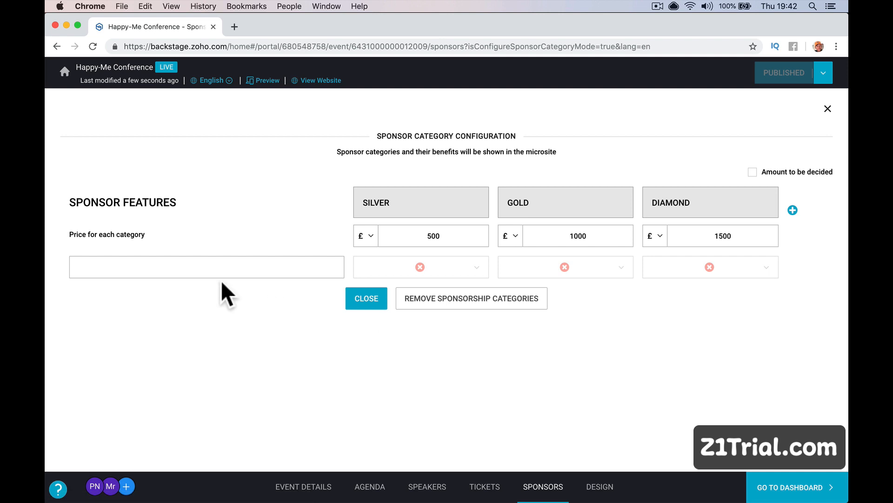
{"action": "left_click", "coordinate": [194, 259]}
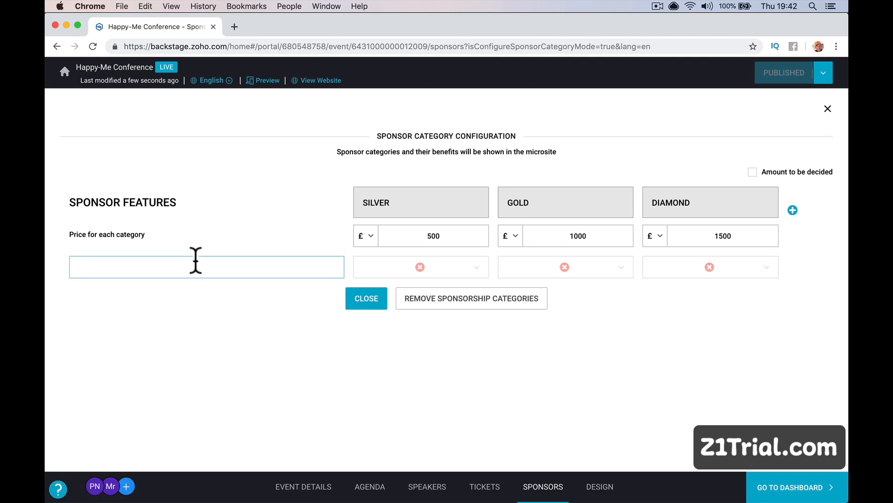
{"action": "type", "text": "Platinum"}
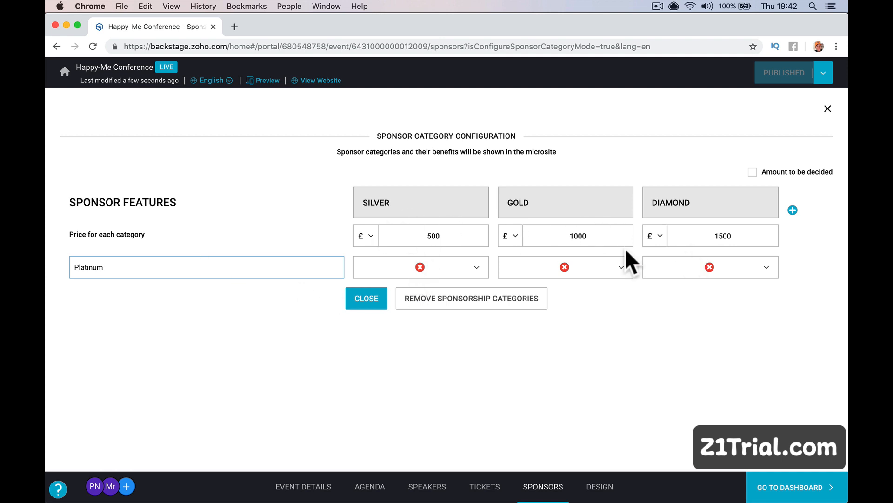
{"action": "left_click", "coordinate": [454, 267]}
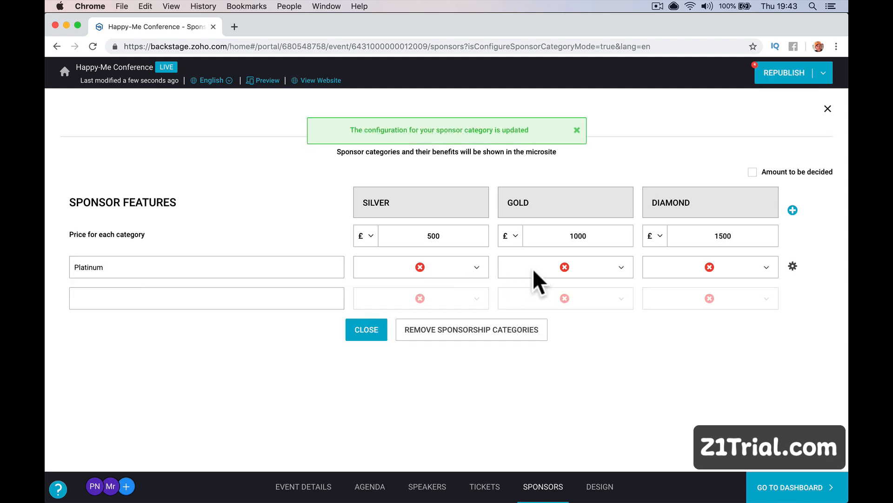
{"action": "left_click", "coordinate": [478, 268]}
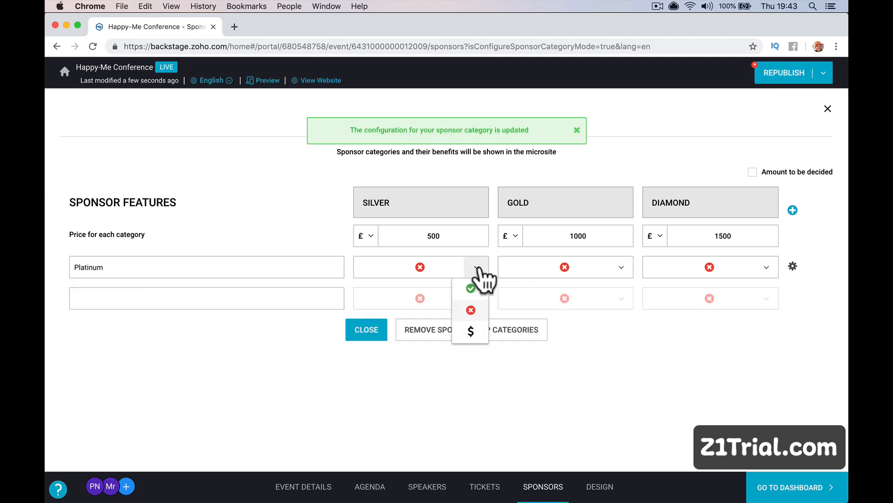
{"action": "left_click", "coordinate": [767, 267]}
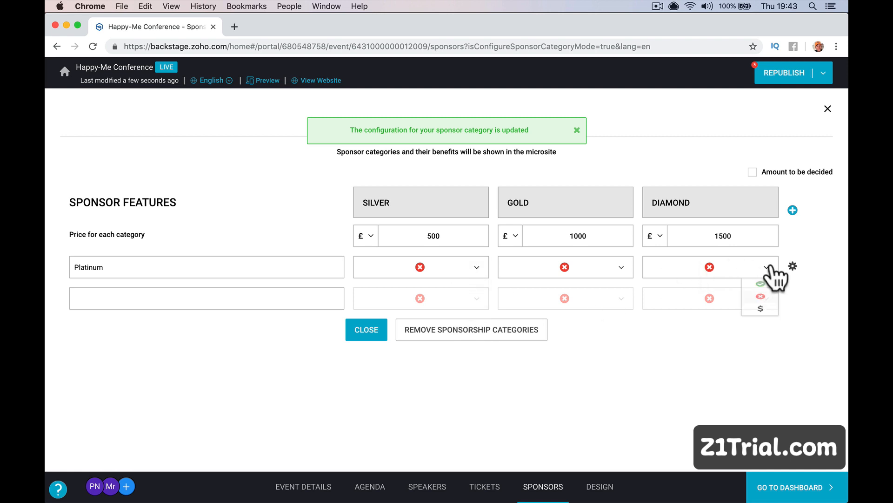
{"action": "double_click", "coordinate": [217, 268]}
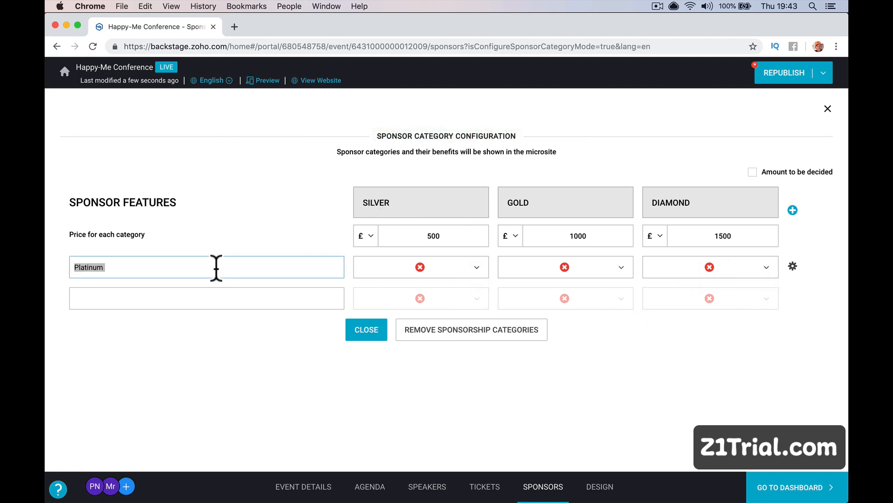
{"action": "type", "text": "Website Image"}
{"action": "key", "text": "Tab"}
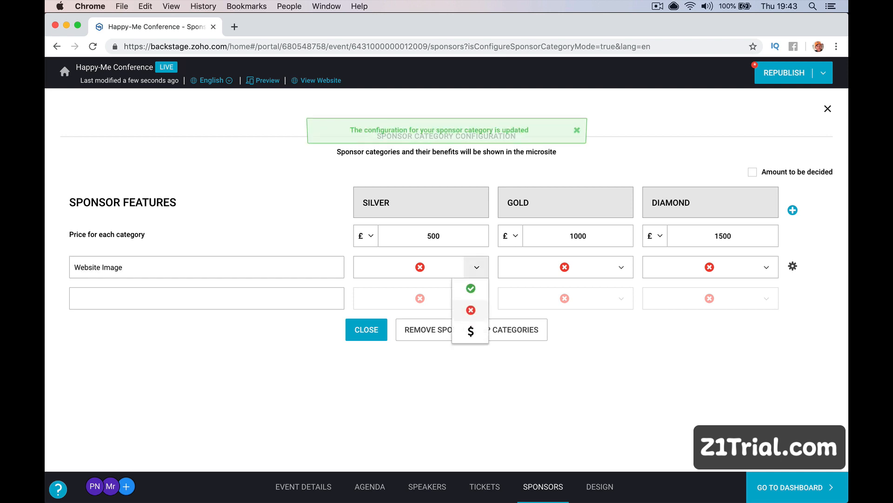
{"action": "left_click", "coordinate": [605, 272]}
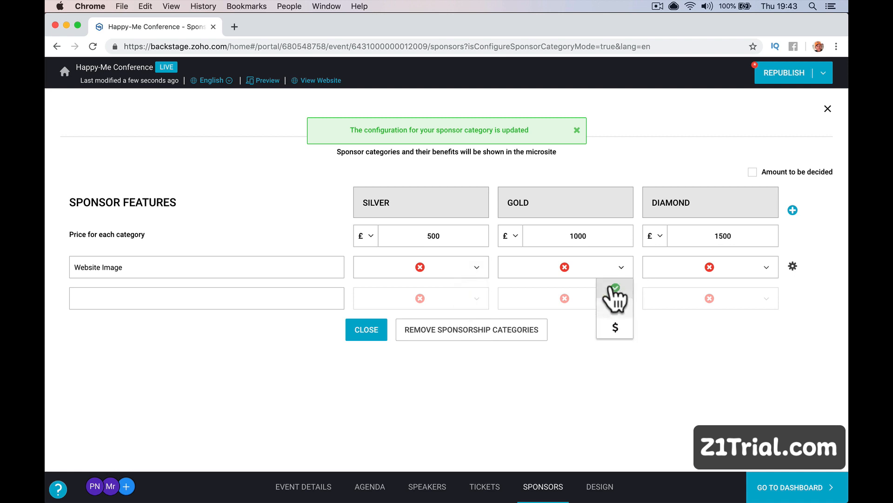
{"action": "left_click", "coordinate": [614, 289]}
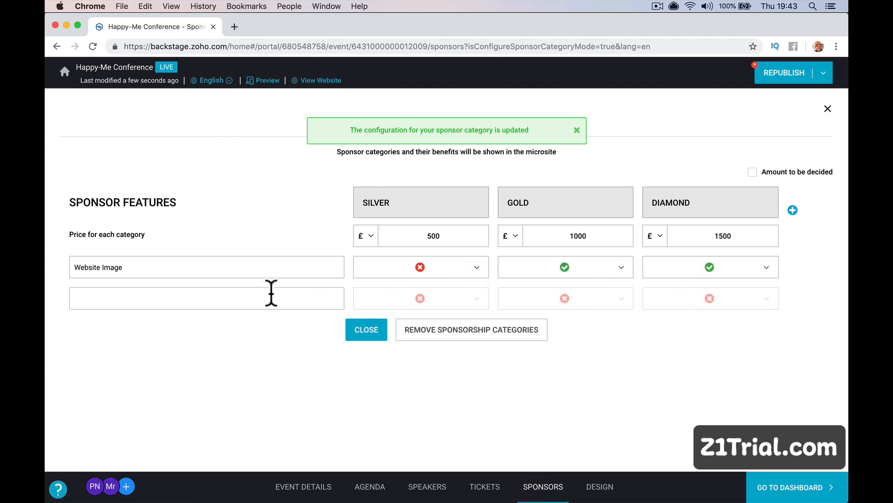
Add a 'Free Parking' sponsor feature included in the Silver tier.
{"action": "left_click", "coordinate": [225, 293]}
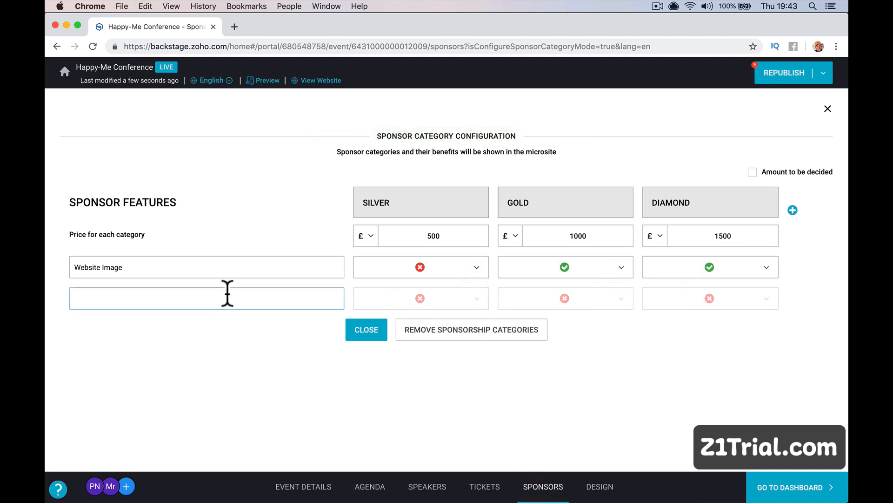
{"action": "type", "text": "Free"}
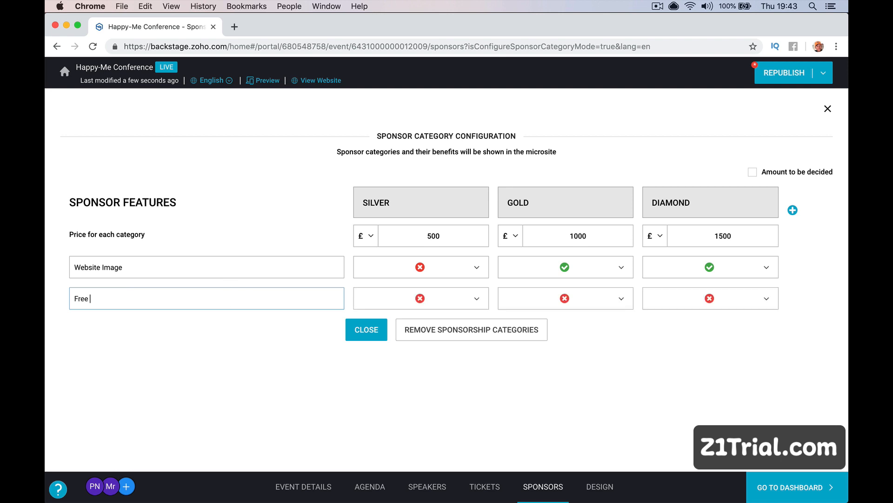
{"action": "type", "text": " Parking"}
{"action": "left_click", "coordinate": [418, 300]}
{"action": "left_click", "coordinate": [469, 319]}
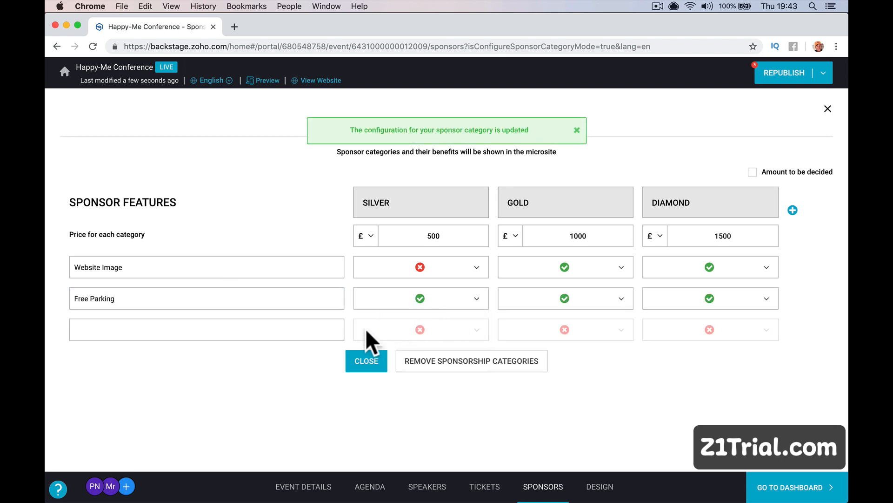
Add 'Extra Seating' with Silver set to 89 and Gold included, then close the configuration.
{"action": "left_click", "coordinate": [306, 329]}
{"action": "type", "text": "Ex"}
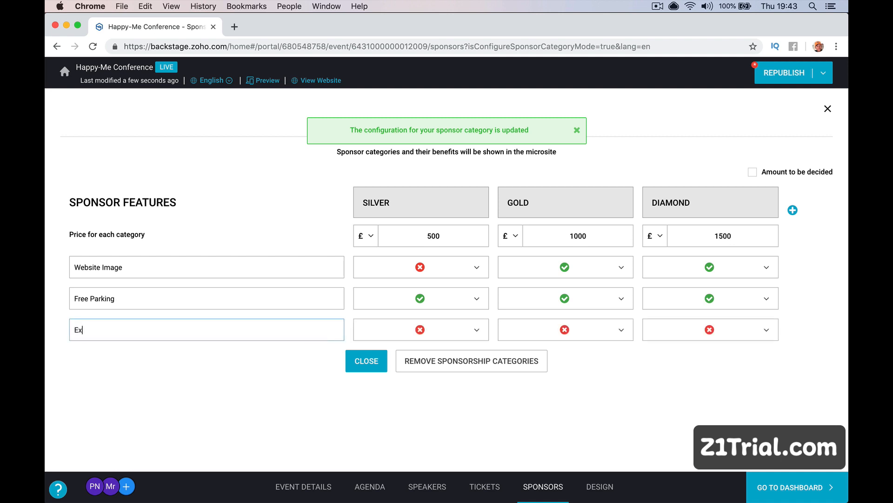
{"action": "type", "text": "tra Seating"}
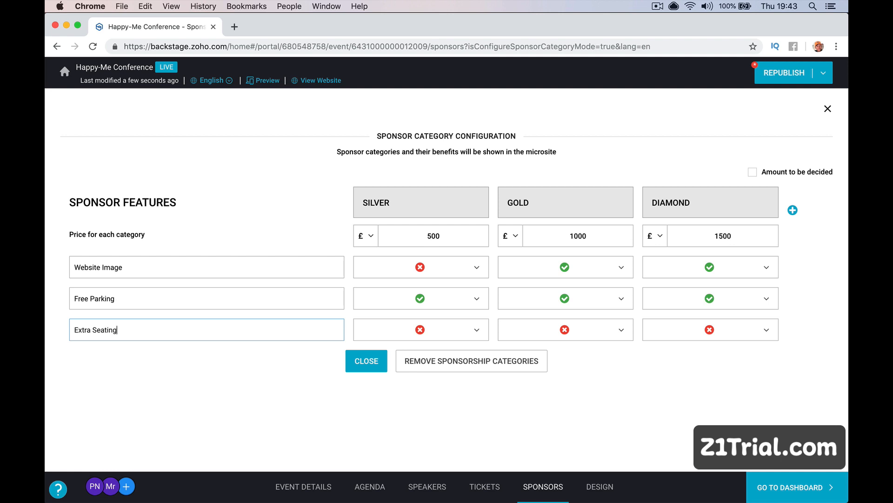
{"action": "key", "text": "Tab"}
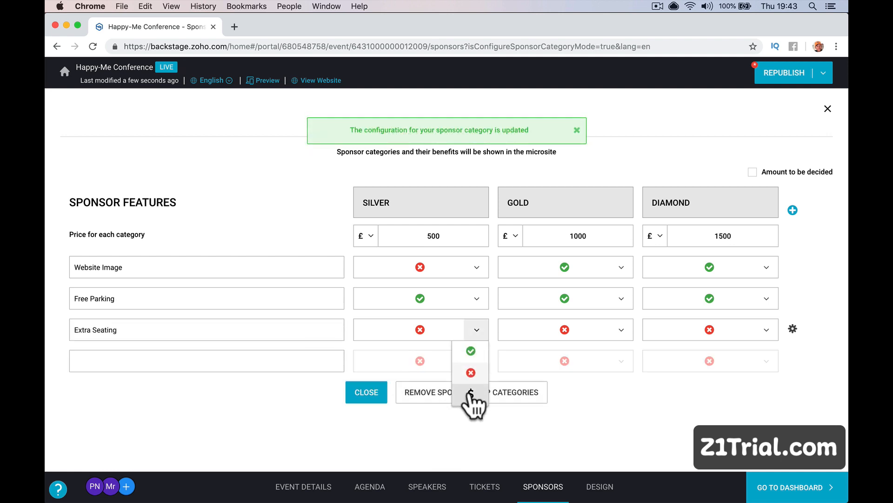
{"action": "left_click", "coordinate": [471, 391]}
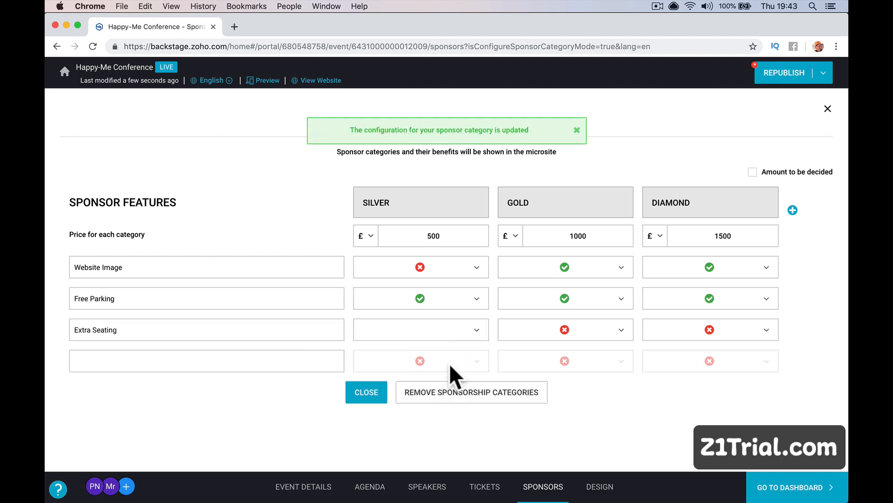
{"action": "type", "text": "89"}
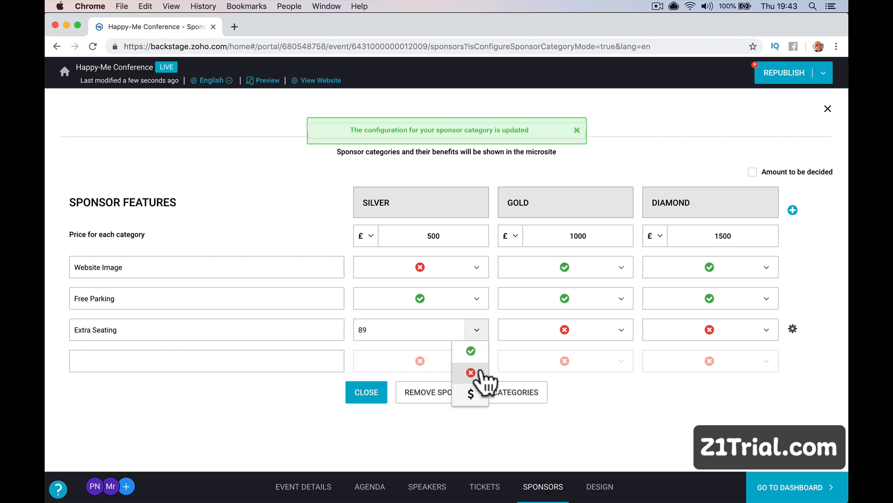
{"action": "left_click", "coordinate": [622, 332]}
{"action": "left_click", "coordinate": [614, 351]}
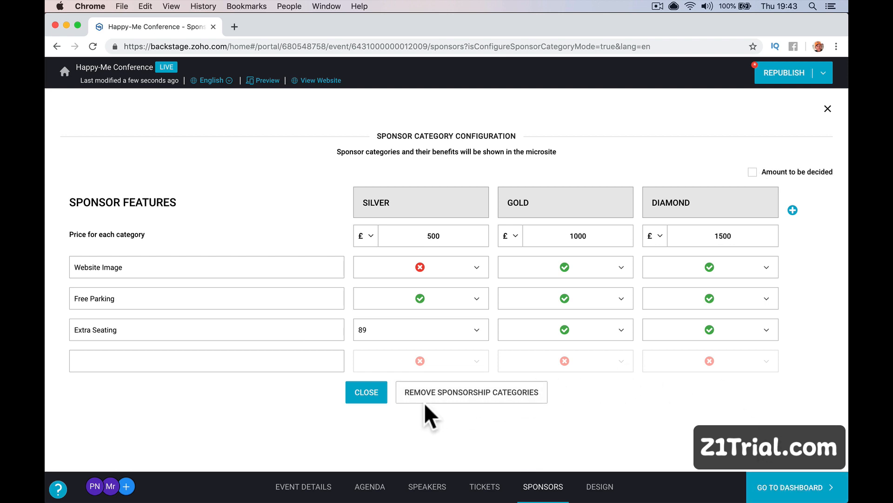
{"action": "left_click", "coordinate": [366, 391]}
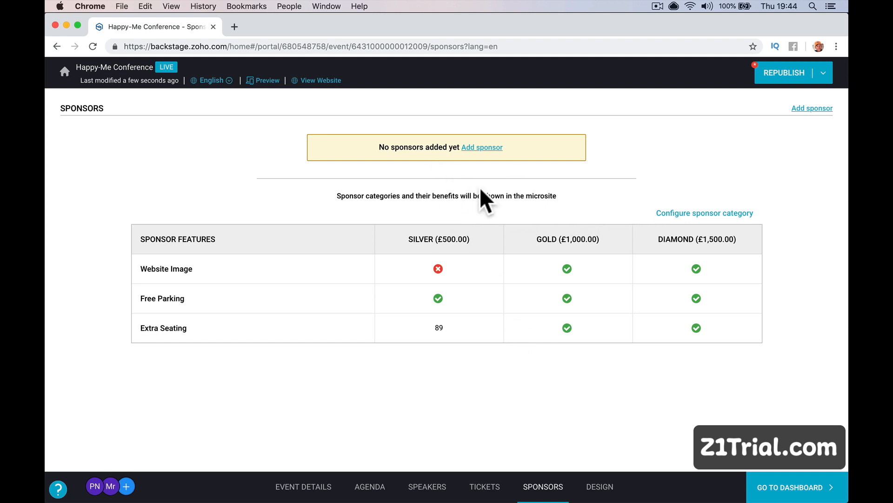
Start a new sponsor with the contact's full name and company Happy-Me Ltd.
{"action": "left_click", "coordinate": [479, 146]}
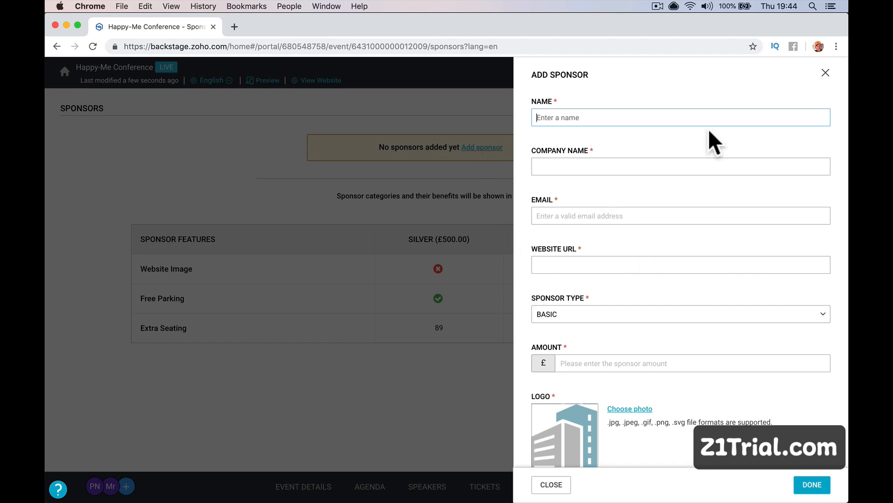
{"action": "type", "text": "Happy-Me"}
{"action": "key", "text": "Tab"}
{"action": "type", "text": "Happy-m"}
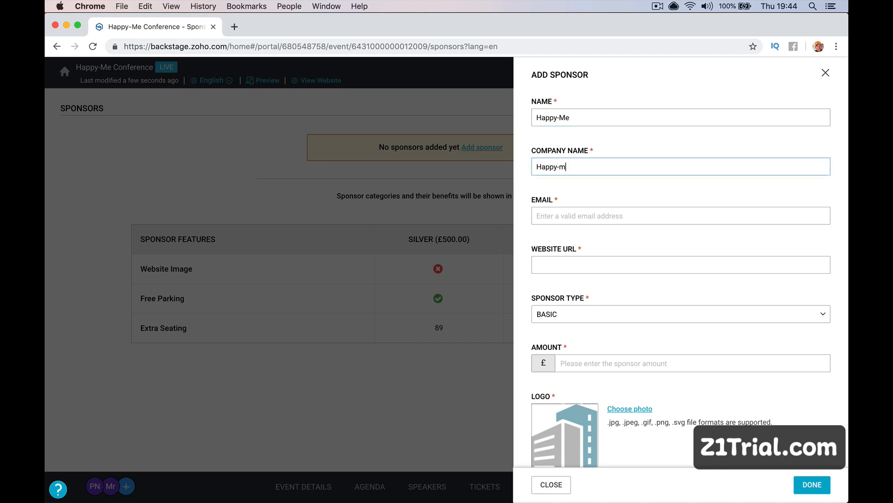
{"action": "type", "text": "e Ltd."}
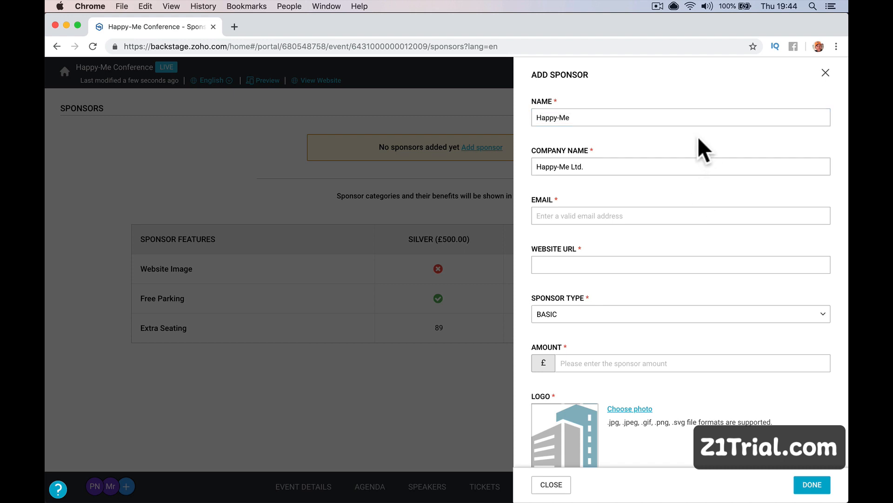
{"action": "left_click", "coordinate": [692, 118]}
{"action": "triple_click", "coordinate": [692, 118]}
{"action": "type", "text": "Paul Nic"}
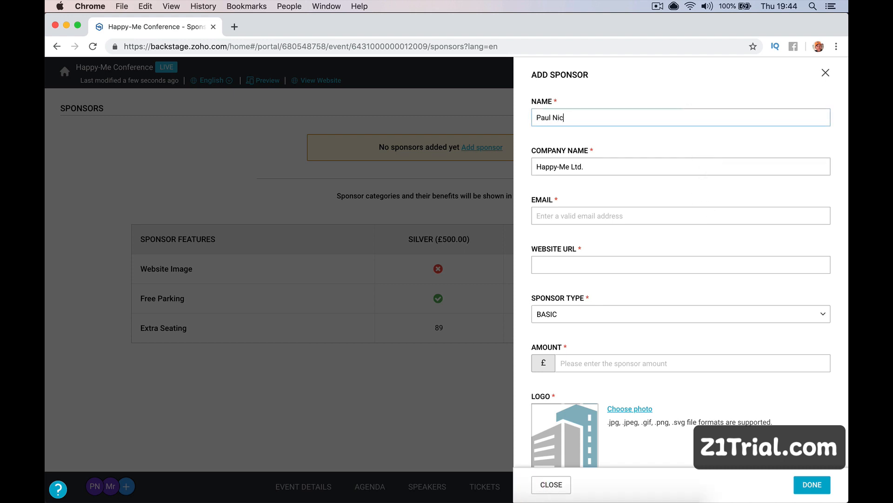
{"action": "type", "text": "holson"}
Enter the sponsor's e-mail and website URL and make it a DIAMOND sponsor.
{"action": "key", "text": "Tab"}
{"action": "key", "text": "Tab"}
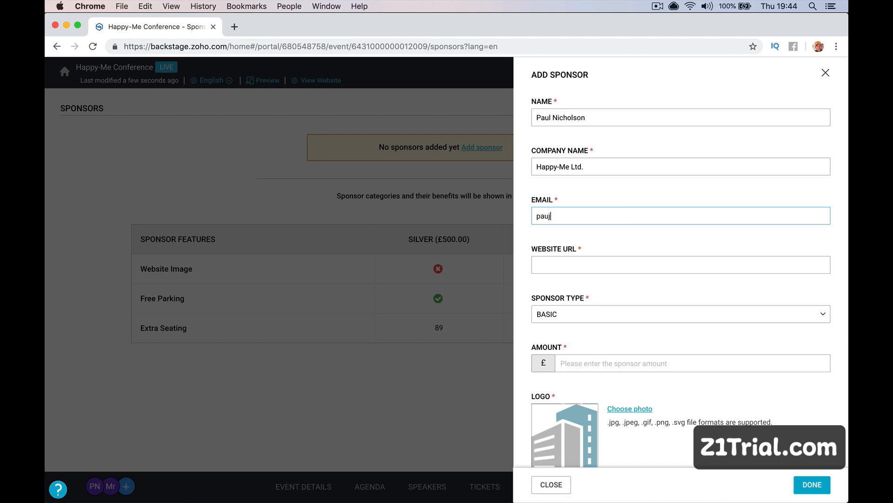
{"action": "key", "text": "Tab"}
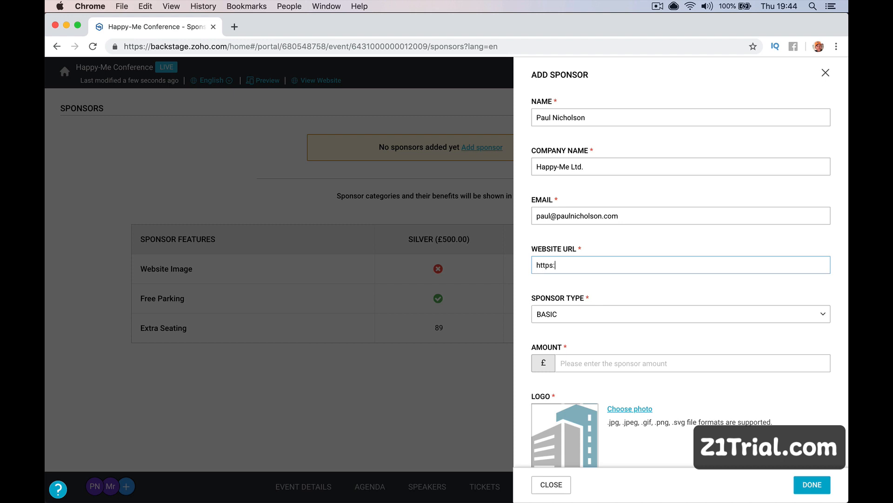
{"action": "type", "text": "https://paulmni"}
{"action": "key", "text": "BackSpace"}
{"action": "key", "text": "BackSpace"}
{"action": "key", "text": "BackSpace"}
{"action": "type", "text": "nicholson.com"}
{"action": "key", "text": "Tab"}
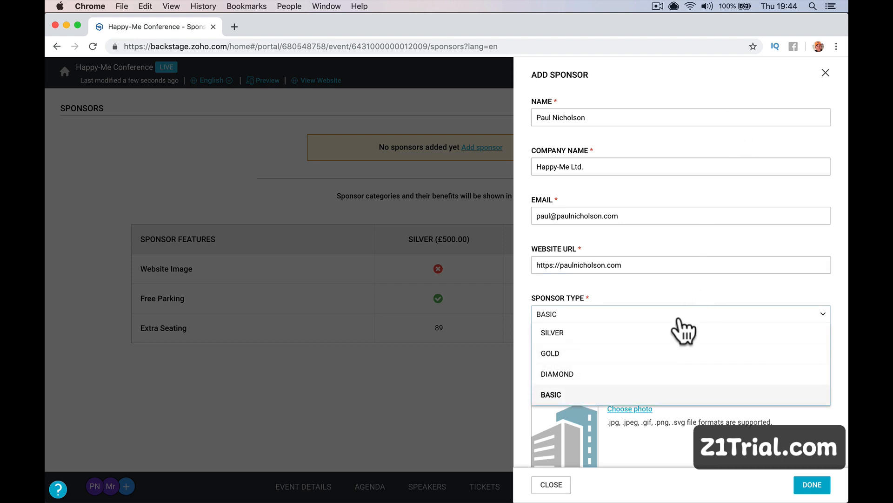
{"action": "left_click", "coordinate": [652, 377]}
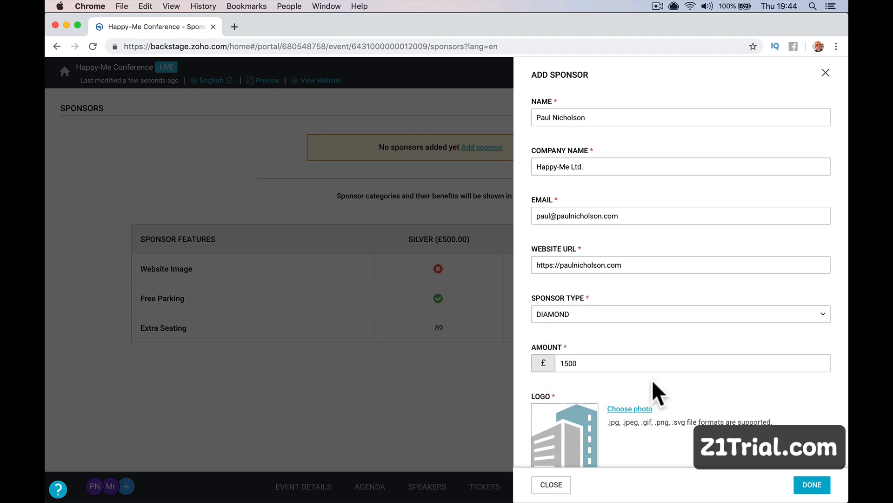
{"action": "scroll", "coordinate": [652, 379], "scroll_direction": "down", "scroll_amount": 4}
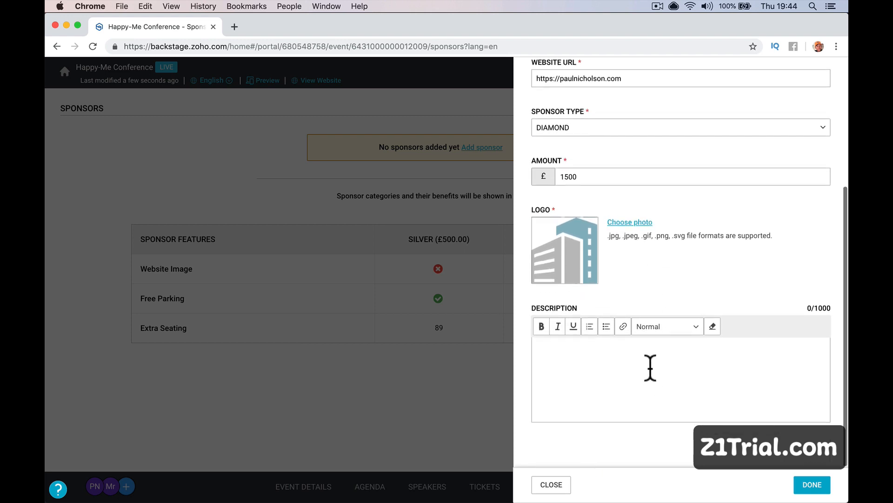
Upload the downloaded image as the sponsor logo, add a description, and save the sponsor.
{"action": "left_click", "coordinate": [628, 223]}
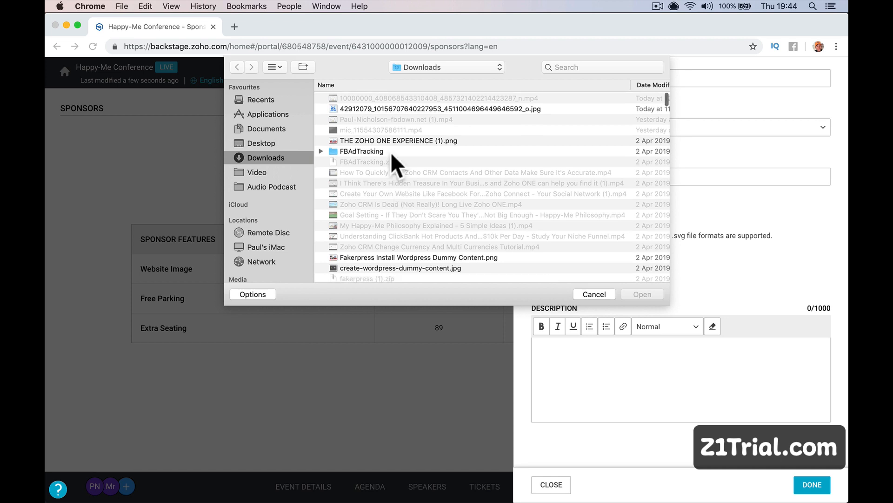
{"action": "double_click", "coordinate": [396, 107]}
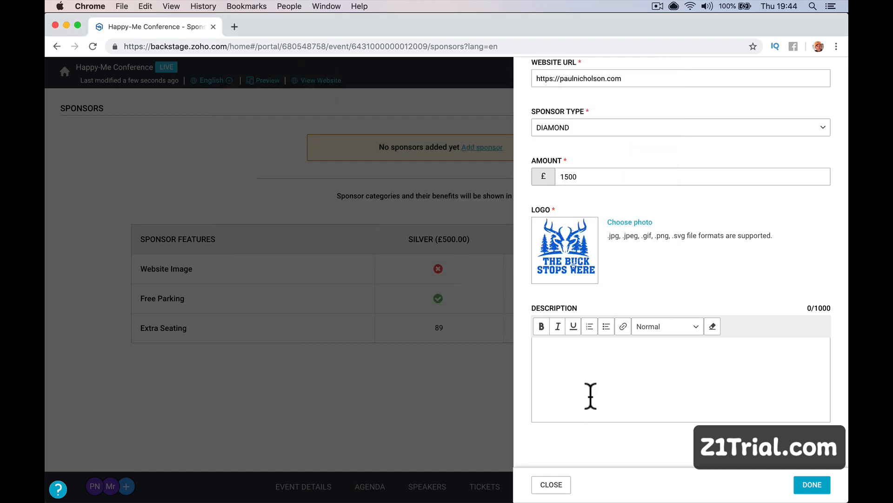
{"action": "left_click", "coordinate": [576, 364]}
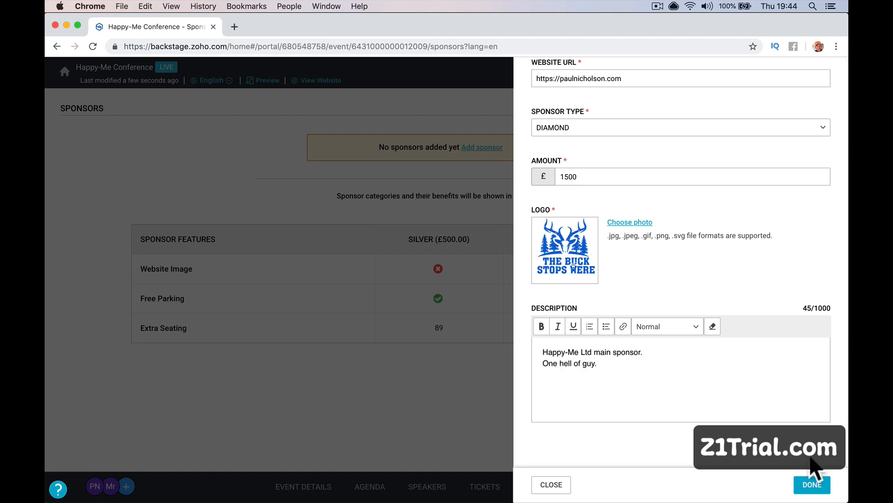
{"action": "left_click", "coordinate": [814, 484]}
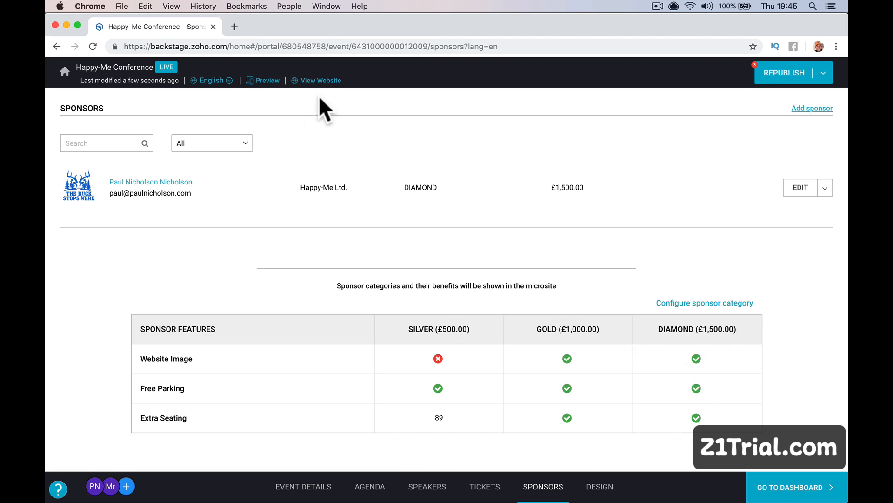
Check the live microsite's Sponsors page and its Become a Sponsor form, then return to admin.
{"action": "left_click", "coordinate": [321, 81]}
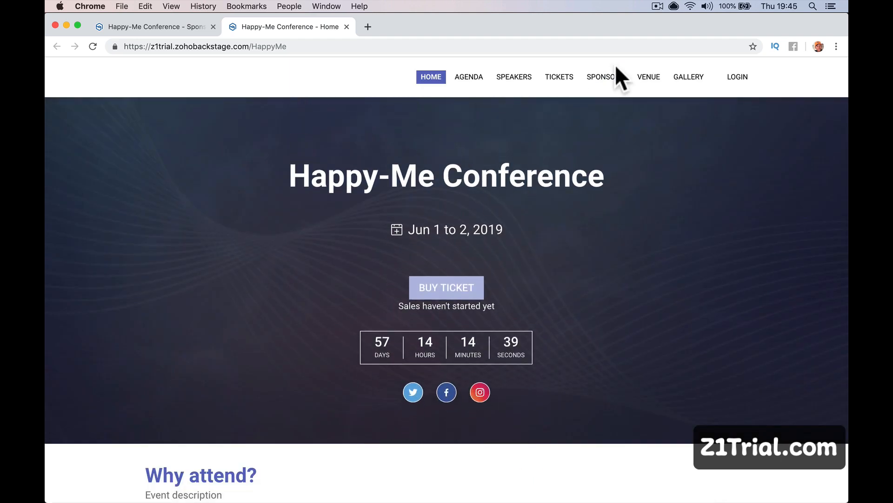
{"action": "left_click", "coordinate": [602, 77]}
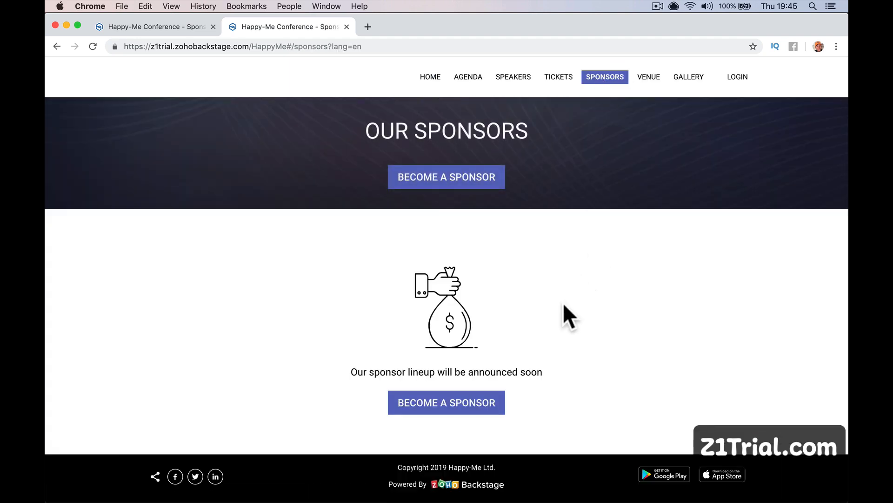
{"action": "left_click", "coordinate": [459, 404]}
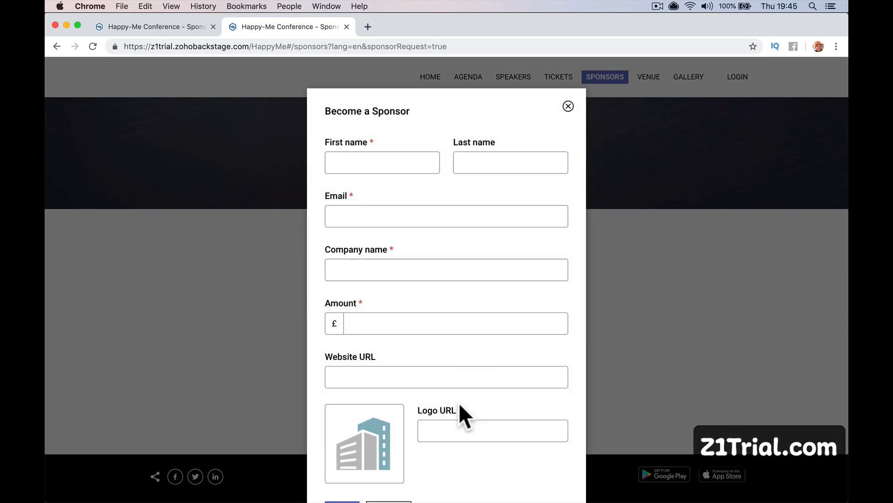
{"action": "scroll", "coordinate": [459, 403], "scroll_direction": "down", "scroll_amount": 3}
{"action": "scroll", "coordinate": [458, 403], "scroll_direction": "up", "scroll_amount": 3}
{"action": "left_click", "coordinate": [425, 307]}
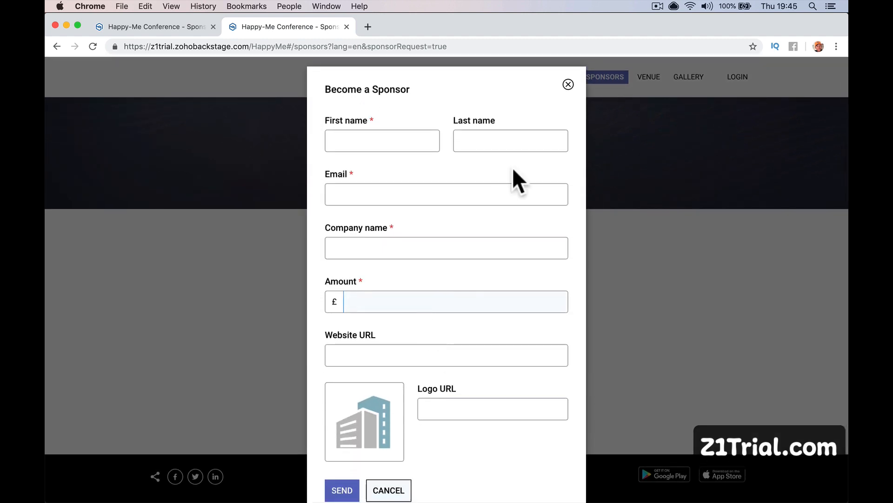
{"action": "left_click", "coordinate": [568, 85]}
{"action": "left_click", "coordinate": [474, 177]}
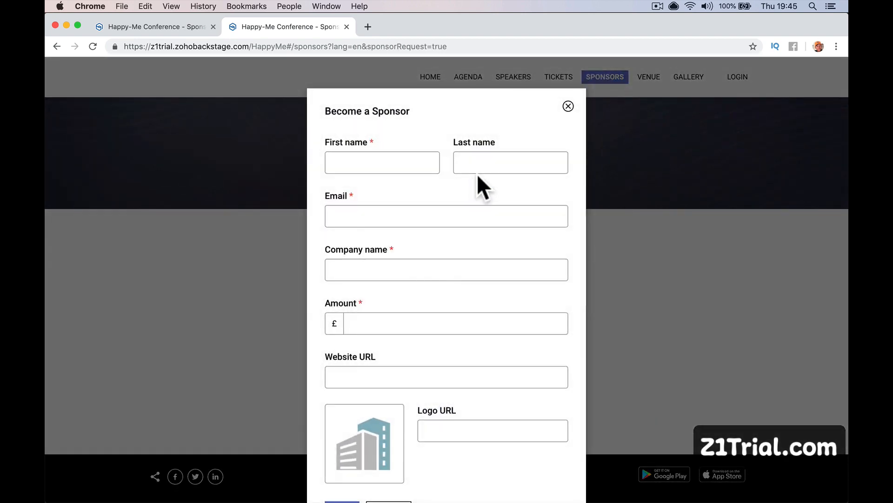
{"action": "left_click", "coordinate": [568, 105]}
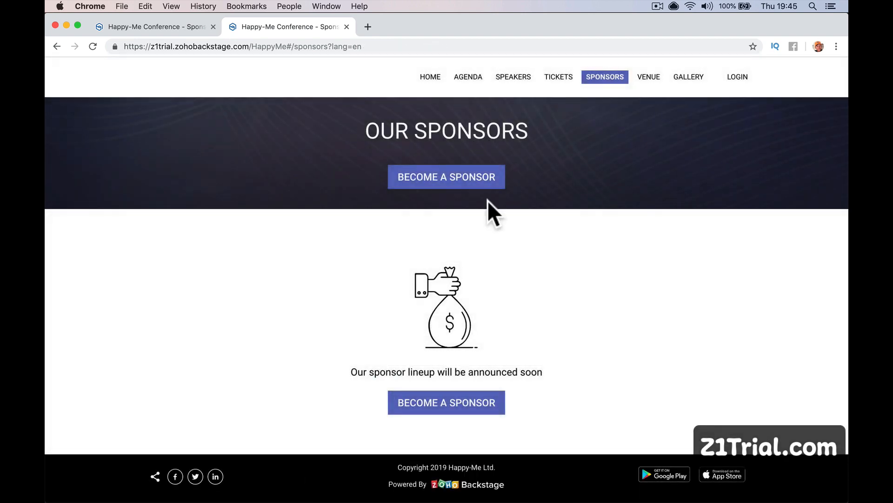
{"action": "left_click", "coordinate": [166, 27]}
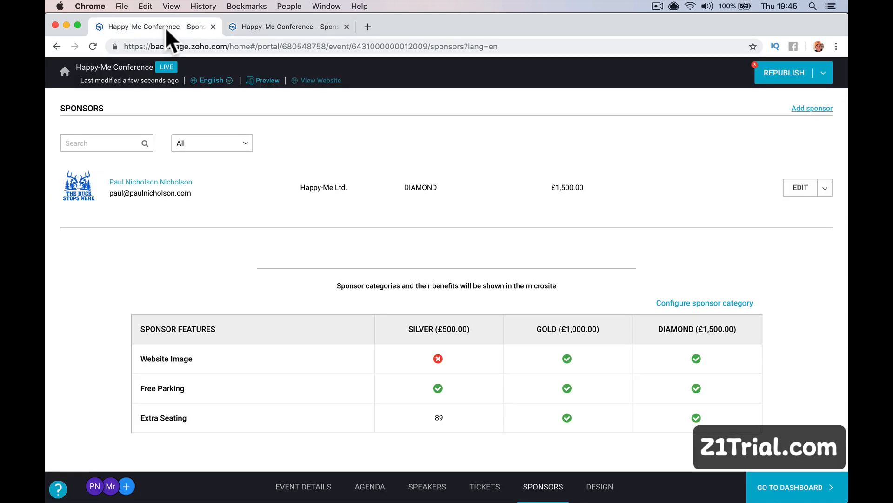
{"action": "left_click", "coordinate": [698, 303]}
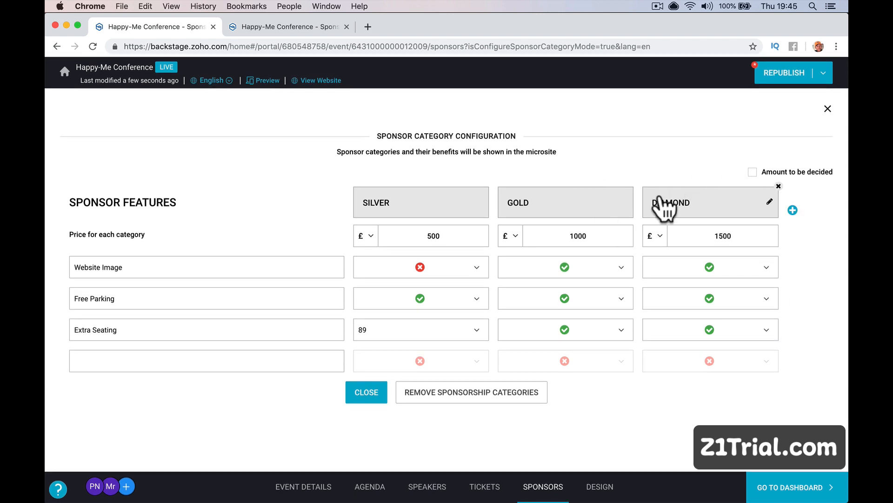
{"action": "left_click", "coordinate": [827, 109]}
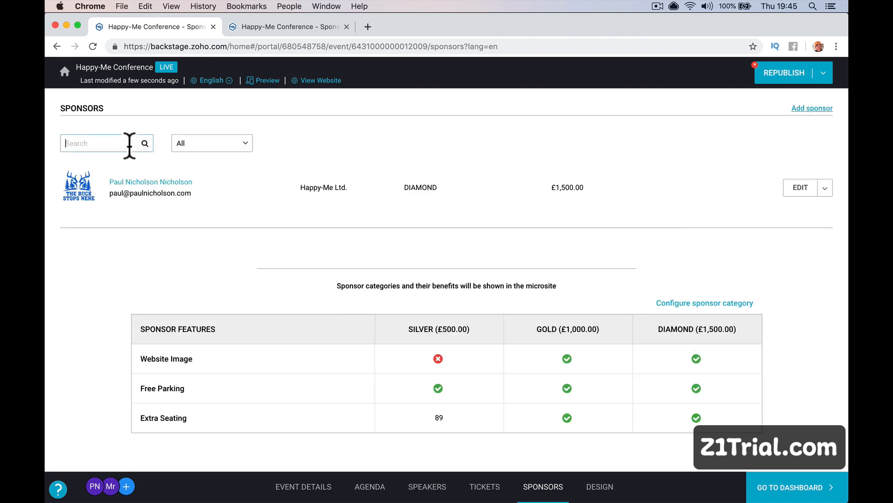
{"action": "left_click", "coordinate": [189, 144]}
{"action": "left_click", "coordinate": [215, 255]}
Republish the microsite, skipping the payment gateway, and open its live link.
{"action": "left_click", "coordinate": [782, 71]}
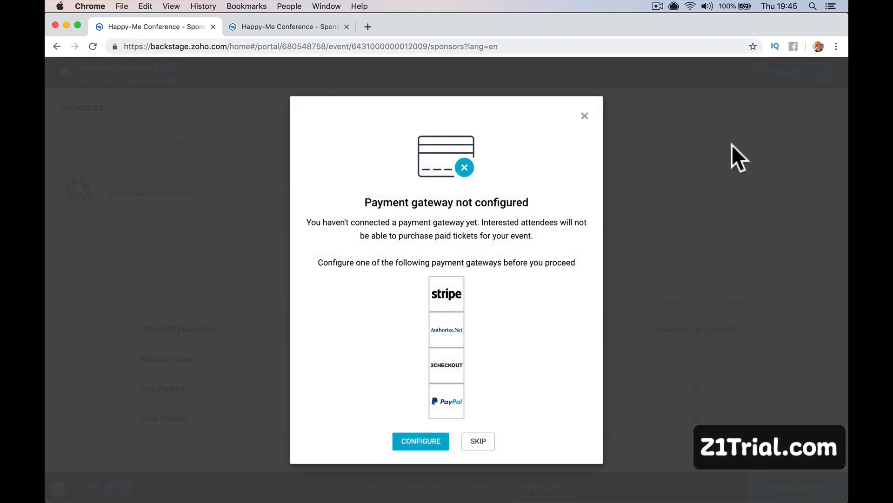
{"action": "left_click", "coordinate": [470, 437]}
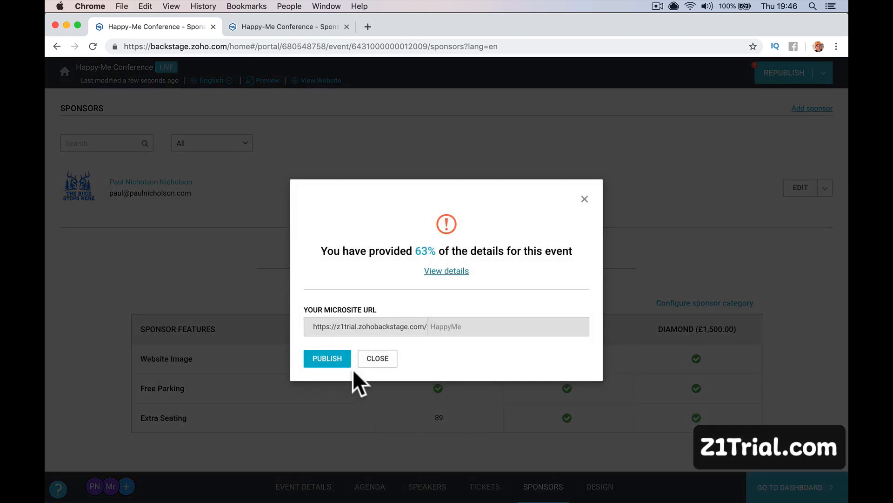
{"action": "left_click", "coordinate": [344, 358]}
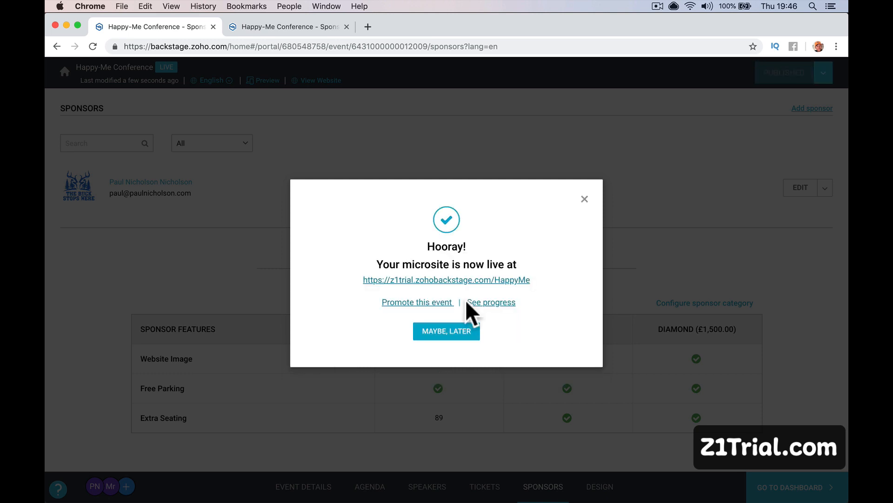
{"action": "left_click", "coordinate": [435, 279]}
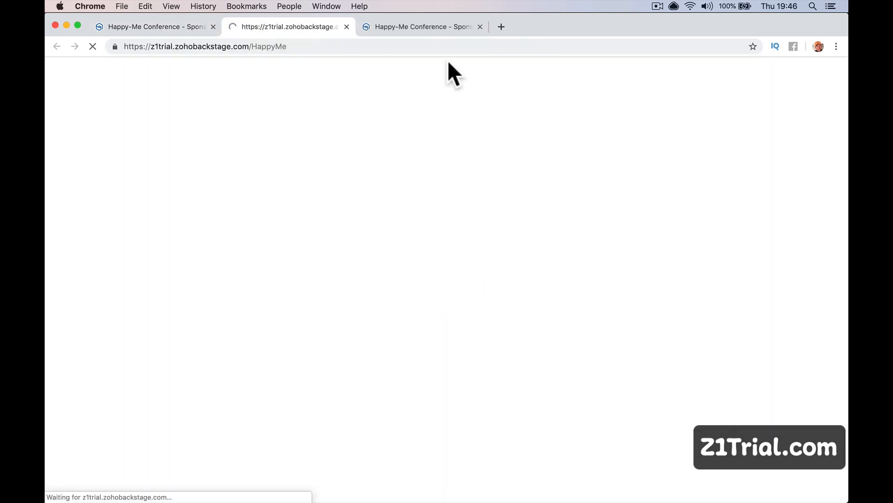
On the microsite Sponsors page, cancel the Become a Sponsor form and view the Diamond sponsor's details.
{"action": "left_click", "coordinate": [480, 27]}
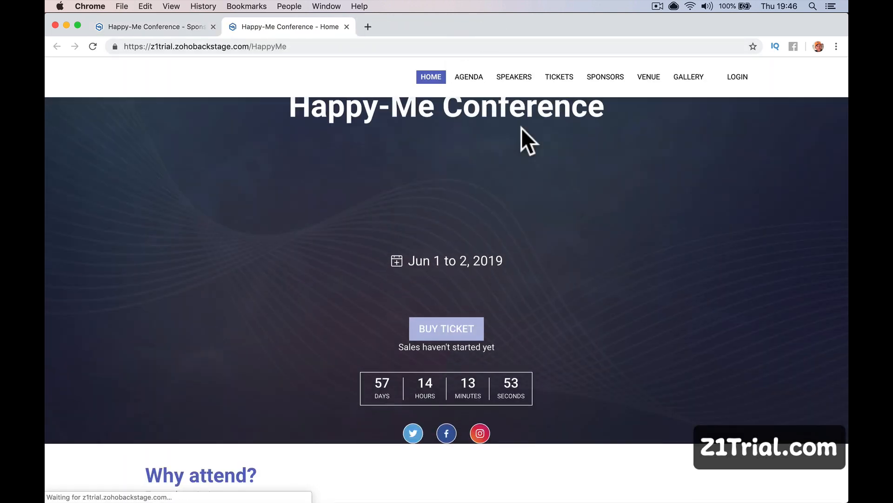
{"action": "left_click", "coordinate": [604, 78]}
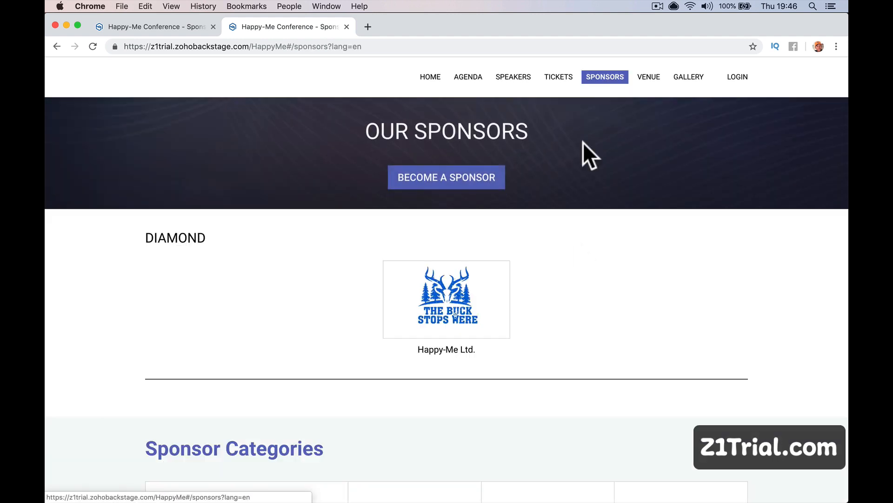
{"action": "scroll", "coordinate": [466, 298], "scroll_direction": "down", "scroll_amount": 5}
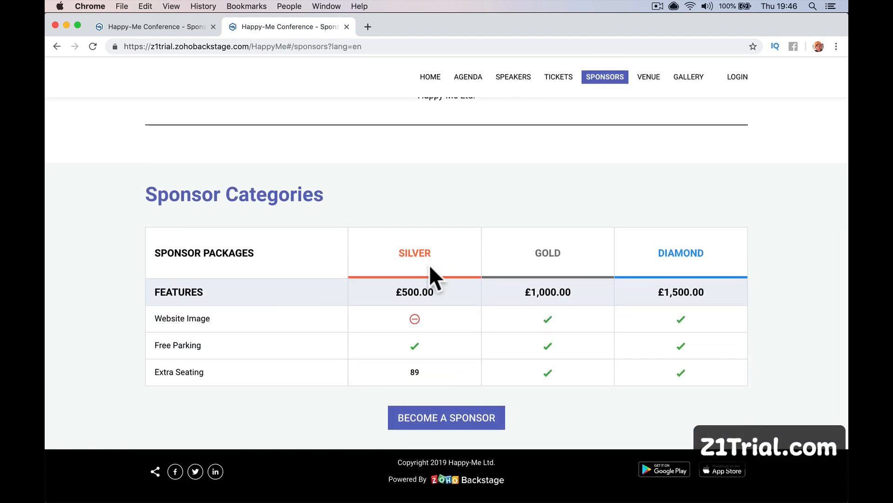
{"action": "scroll", "coordinate": [429, 264], "scroll_direction": "up", "scroll_amount": 6}
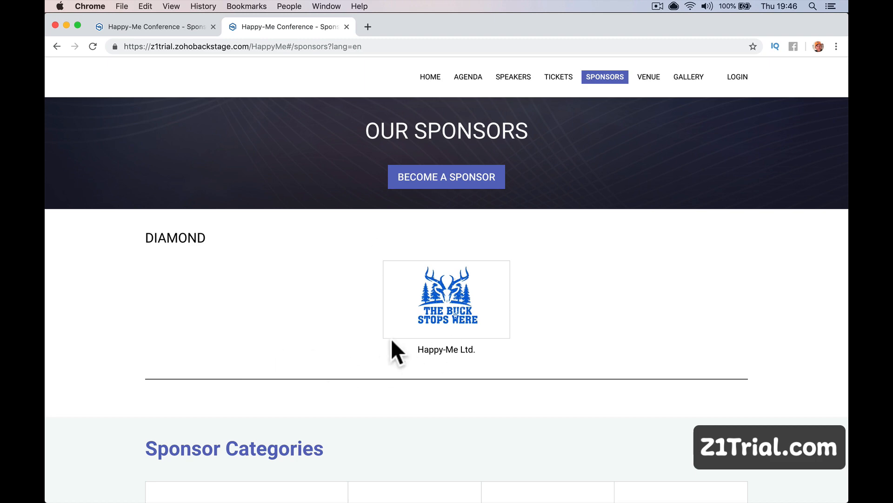
{"action": "left_click", "coordinate": [427, 182]}
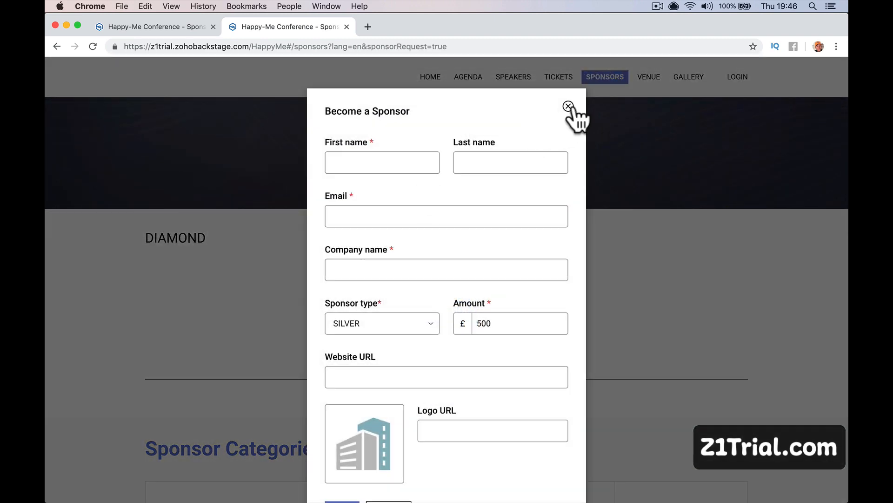
{"action": "left_click", "coordinate": [568, 107]}
{"action": "left_click", "coordinate": [465, 321]}
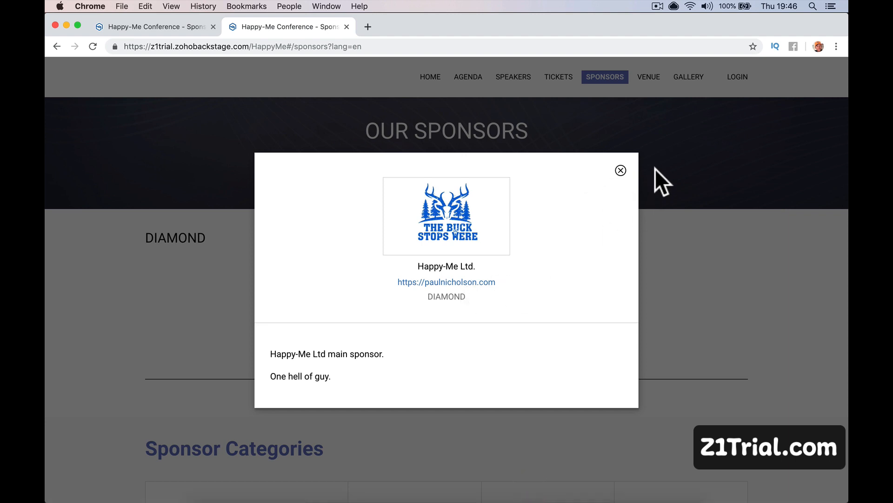
{"action": "left_click", "coordinate": [621, 171]}
{"action": "scroll", "coordinate": [585, 319], "scroll_direction": "down", "scroll_amount": 4}
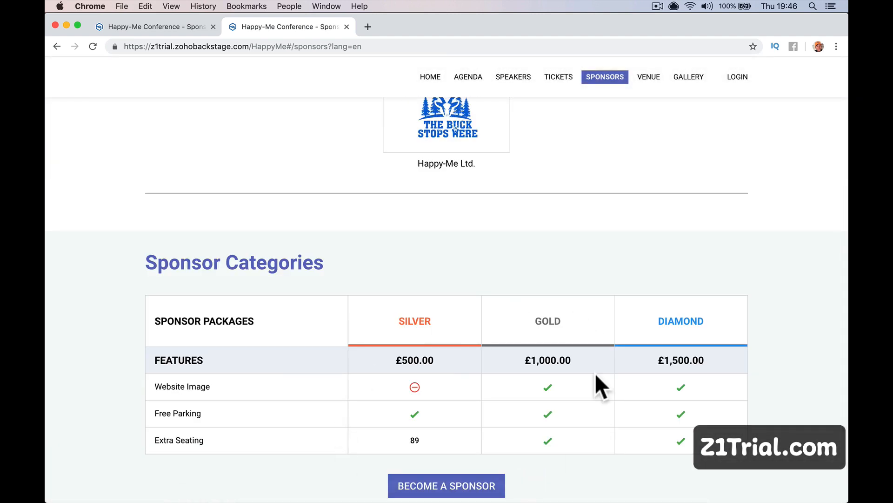
{"action": "scroll", "coordinate": [596, 376], "scroll_direction": "down", "scroll_amount": 2}
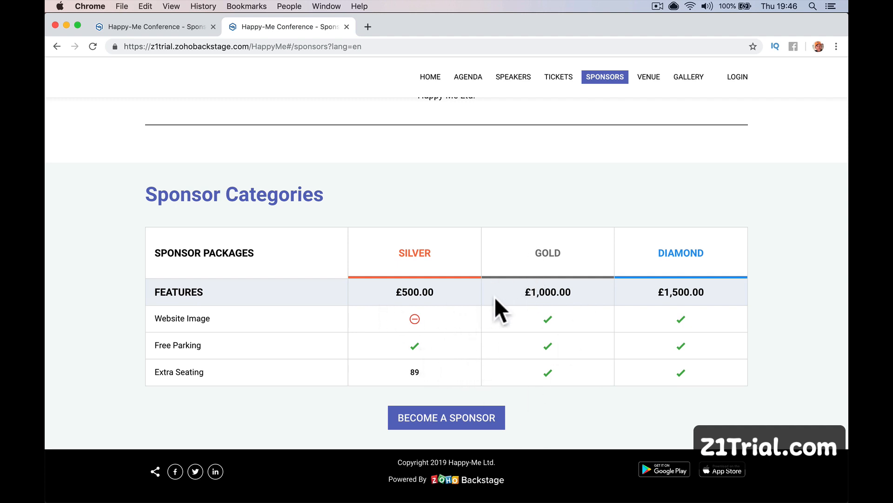
Reopen the Become a Sponsor form, check its fields and sponsor types (SILVER kept), then cancel it.
{"action": "left_click", "coordinate": [480, 419]}
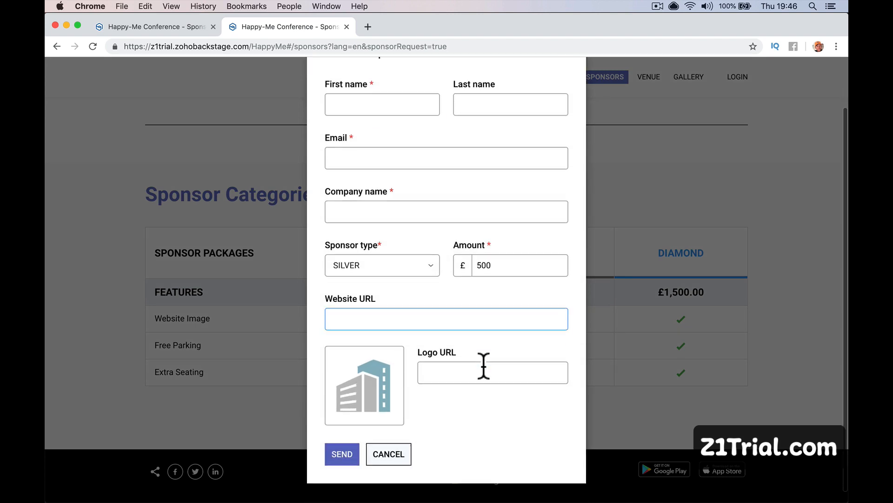
{"action": "scroll", "coordinate": [456, 324], "scroll_direction": "down", "scroll_amount": 2}
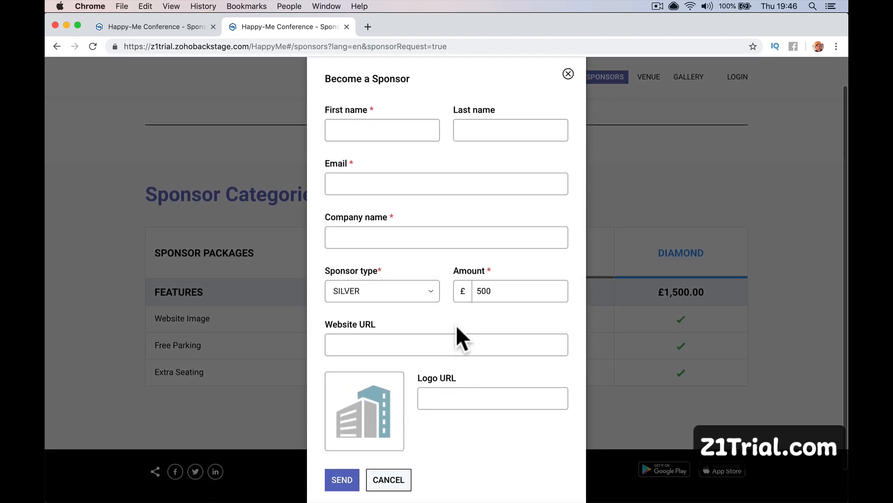
{"action": "left_click", "coordinate": [400, 133]}
{"action": "left_click", "coordinate": [452, 180]}
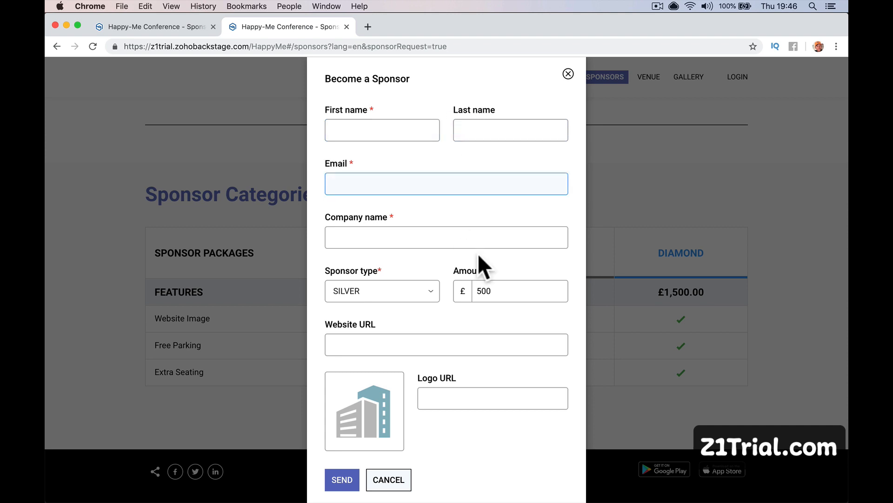
{"action": "scroll", "coordinate": [478, 253], "scroll_direction": "down", "scroll_amount": 2}
{"action": "left_click", "coordinate": [421, 256]}
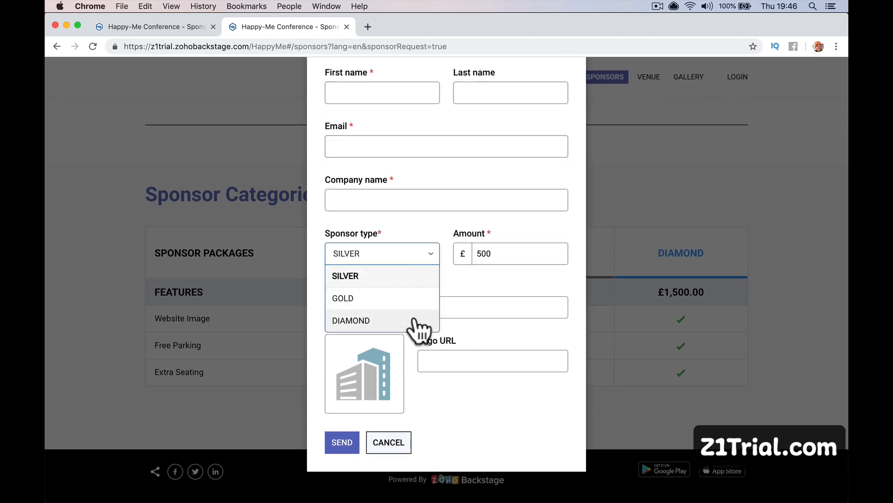
{"action": "left_click", "coordinate": [470, 269]}
{"action": "scroll", "coordinate": [496, 344], "scroll_direction": "up", "scroll_amount": 3}
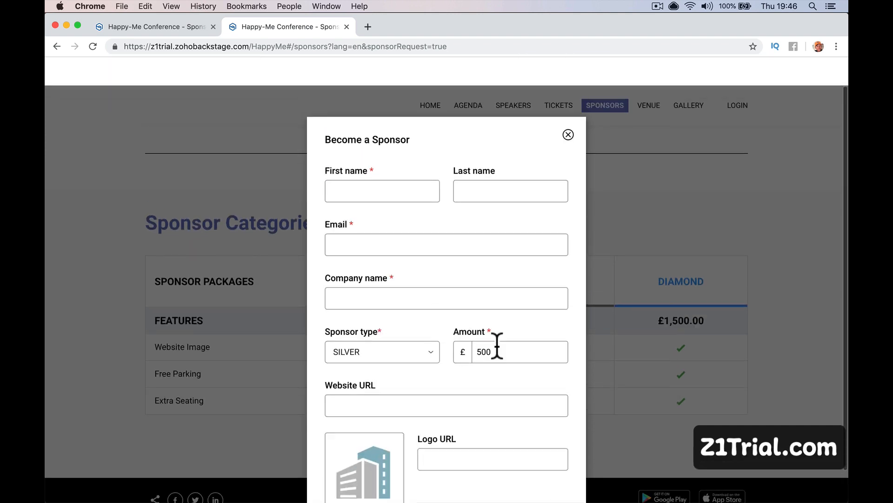
{"action": "left_click", "coordinate": [568, 106]}
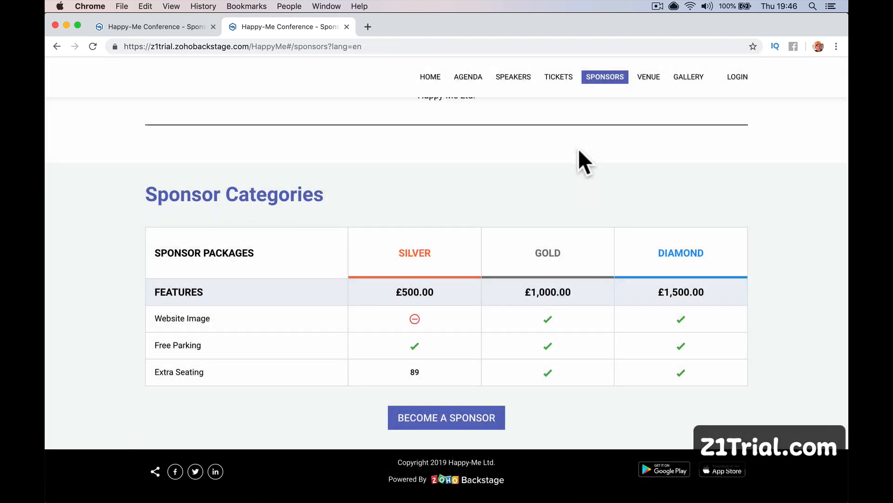
Close the microsite tab with Cmd+W to return to the Sponsors editor.
{"action": "scroll", "coordinate": [578, 158], "scroll_direction": "up", "scroll_amount": 5}
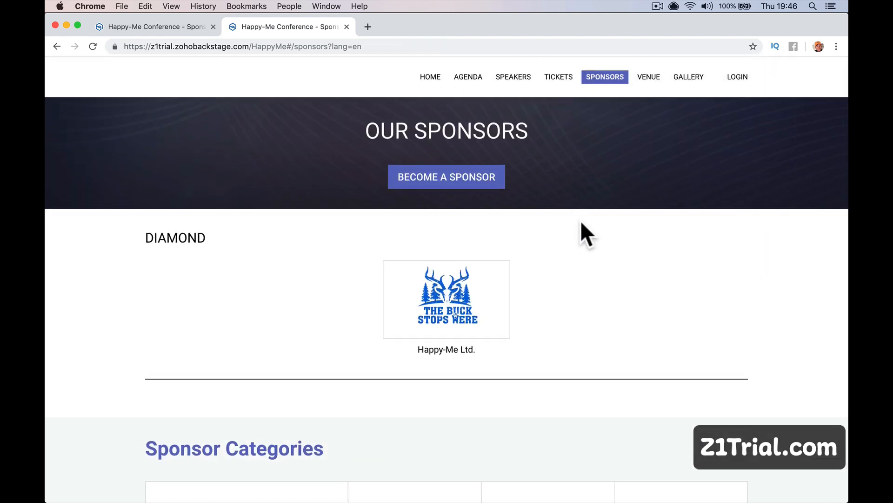
{"action": "scroll", "coordinate": [580, 223], "scroll_direction": "down", "scroll_amount": 10}
{"action": "scroll", "coordinate": [580, 223], "scroll_direction": "up", "scroll_amount": 10}
{"action": "scroll", "coordinate": [580, 223], "scroll_direction": "down", "scroll_amount": 5}
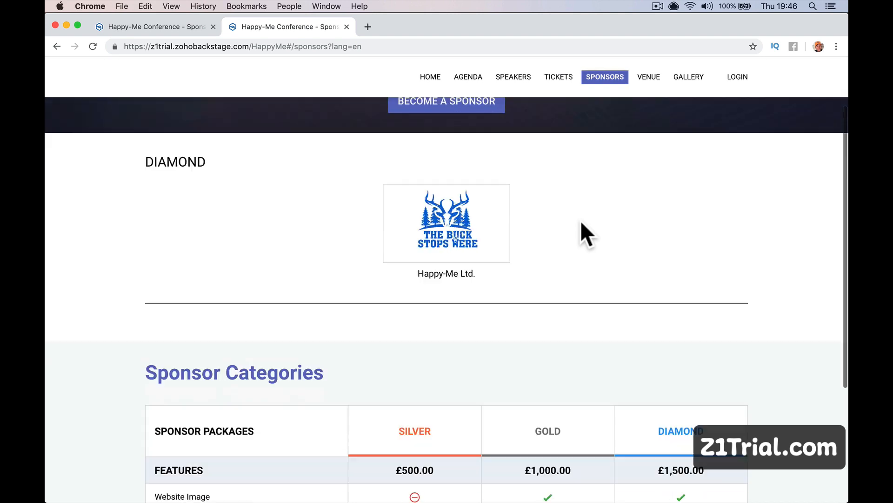
{"action": "key", "text": "super+w"}
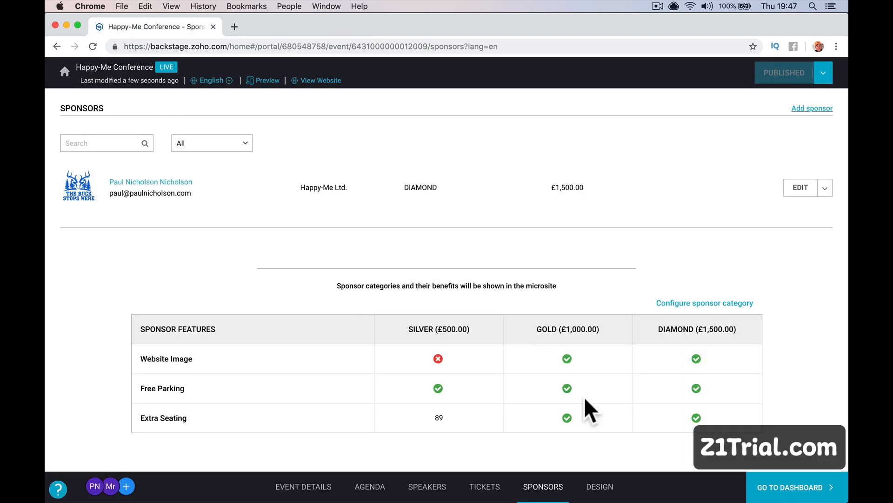
On the Design page, set the header's Upload Media to Video URL and open a new browser tab.
{"action": "left_click", "coordinate": [606, 485]}
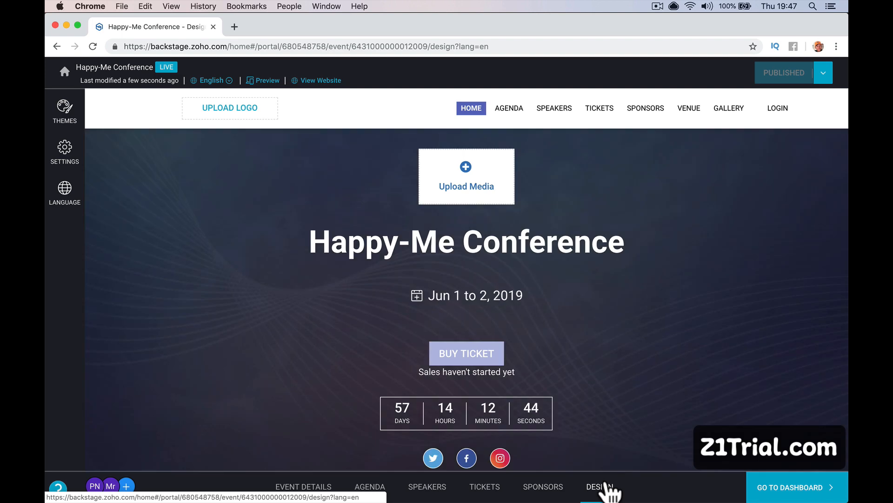
{"action": "left_click", "coordinate": [466, 176]}
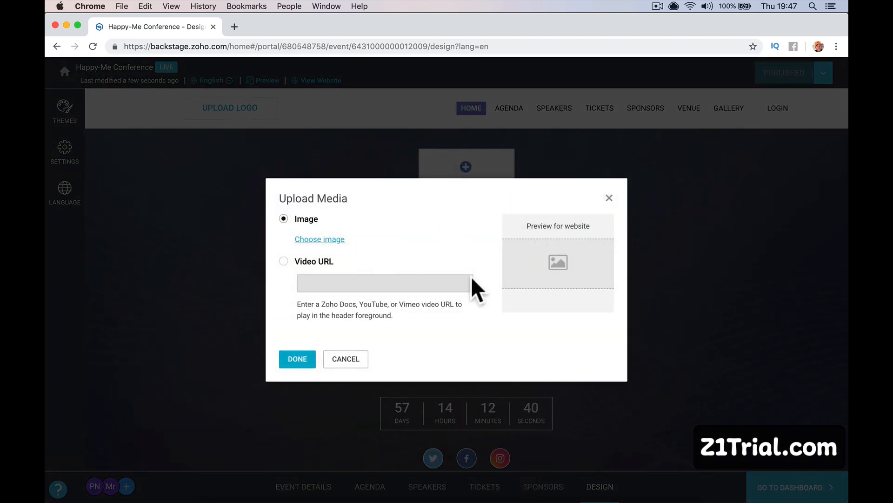
{"action": "left_click", "coordinate": [297, 262]}
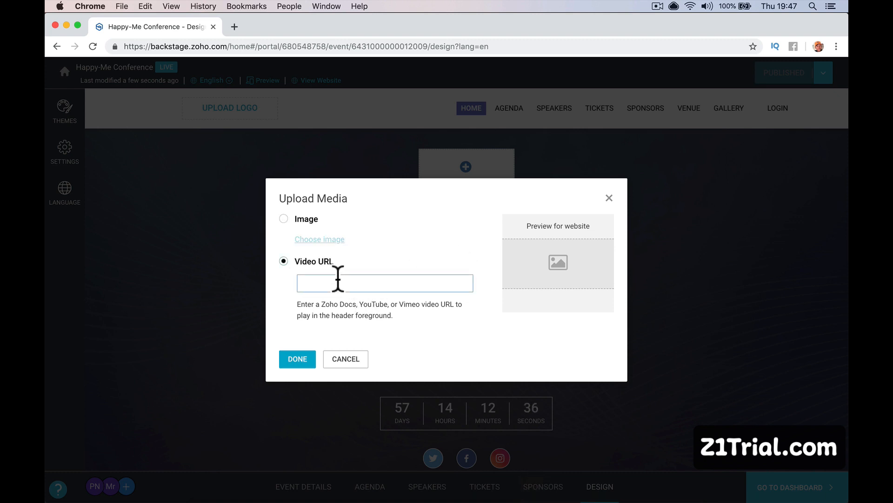
{"action": "left_click", "coordinate": [234, 27]}
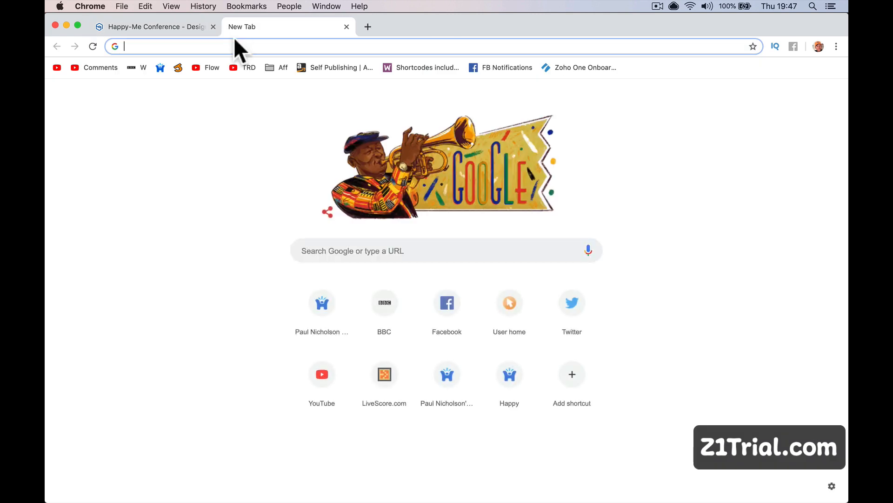
Go to YouTube and switch to the channel account with 3,571 subscribers.
{"action": "type", "text": "you"}
{"action": "key", "text": "Return"}
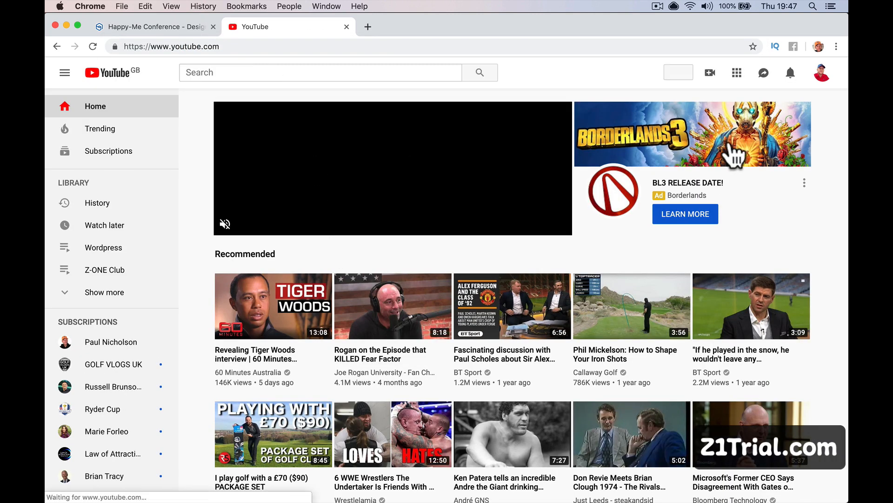
{"action": "left_click", "coordinate": [822, 77]}
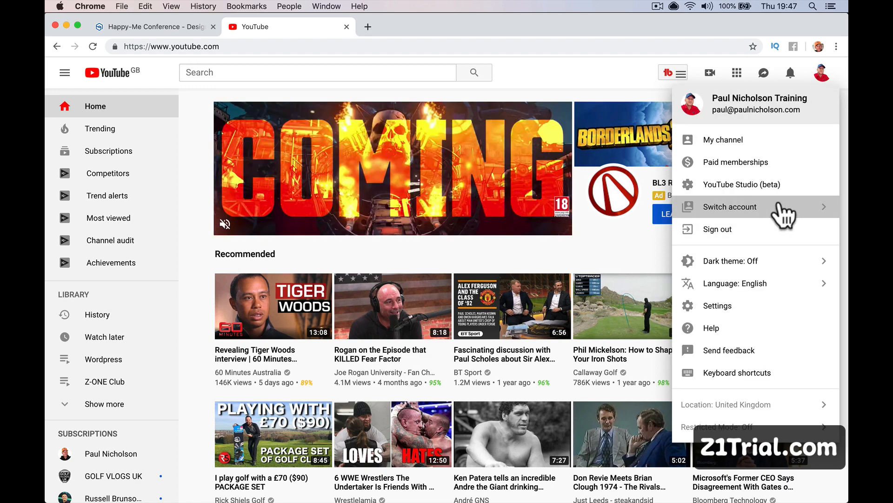
{"action": "left_click", "coordinate": [765, 210]}
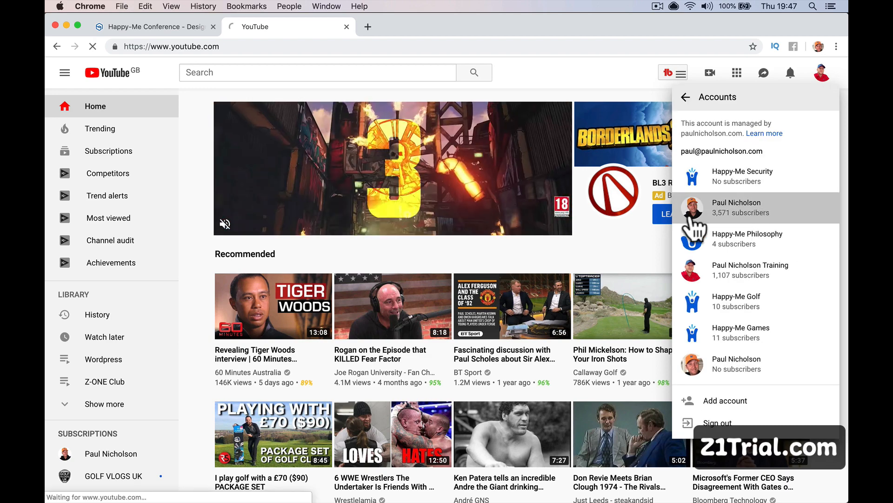
{"action": "left_click", "coordinate": [694, 216]}
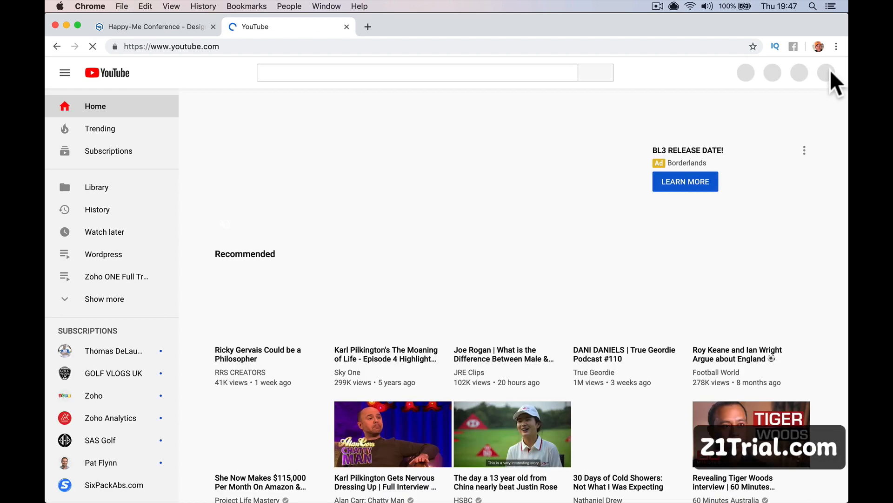
Copy the link of the channel trailer from My channel and return to the Backstage tab.
{"action": "left_click", "coordinate": [824, 76]}
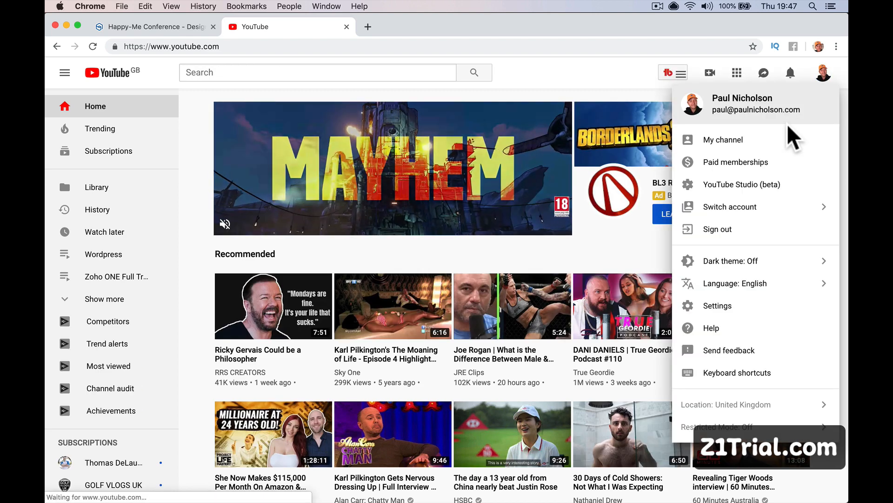
{"action": "left_click", "coordinate": [794, 137]}
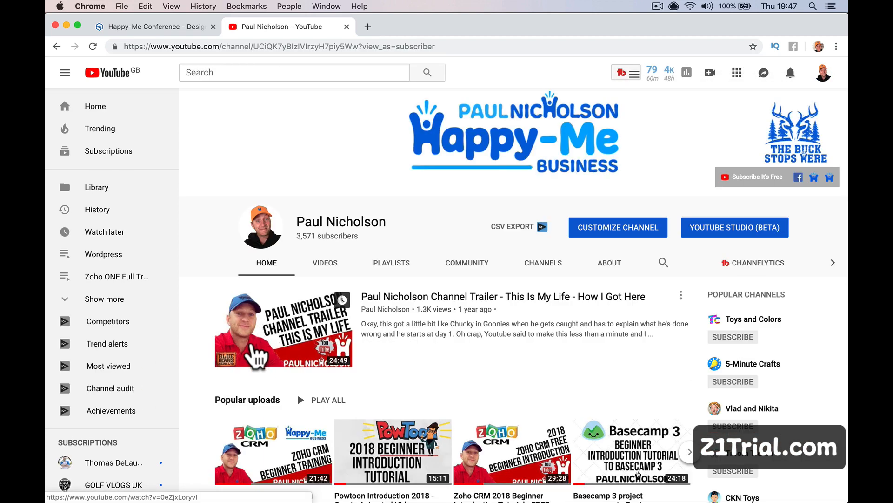
{"action": "right_click", "coordinate": [254, 341]}
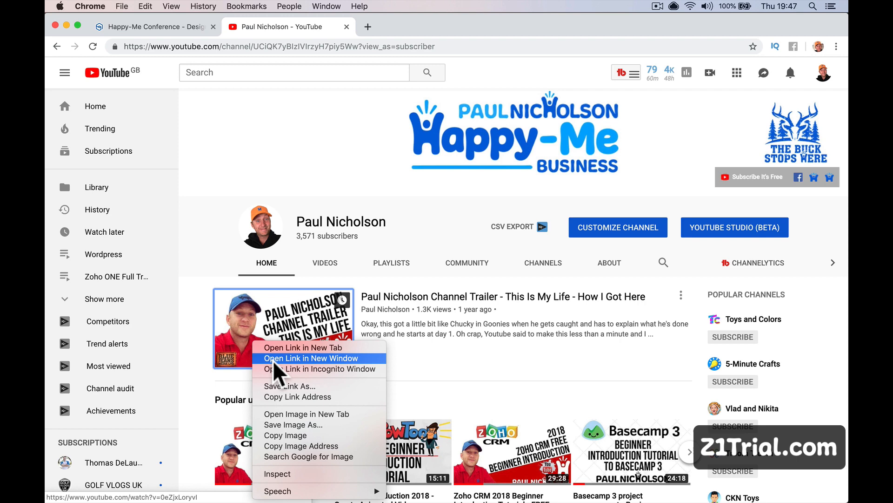
{"action": "left_click", "coordinate": [293, 396]}
{"action": "left_click", "coordinate": [180, 27]}
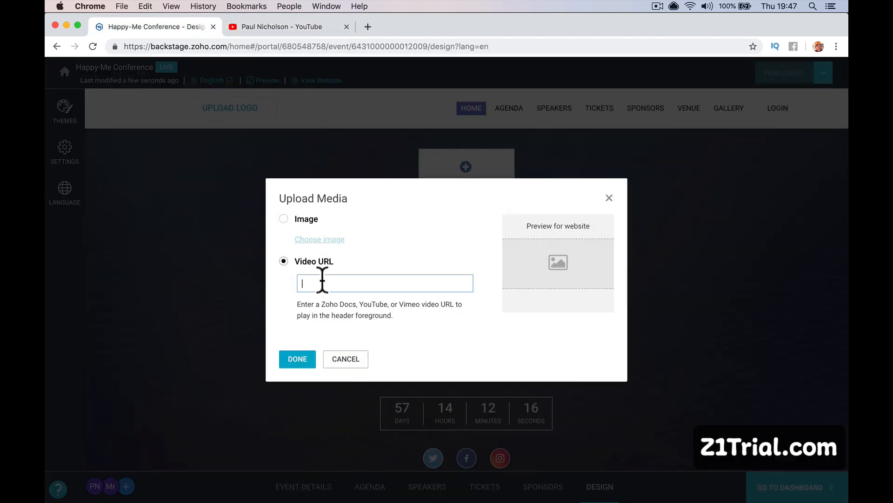
Paste the YouTube trailer link as the header video URL and confirm it.
{"action": "key", "text": "super+v"}
{"action": "left_click", "coordinate": [297, 358]}
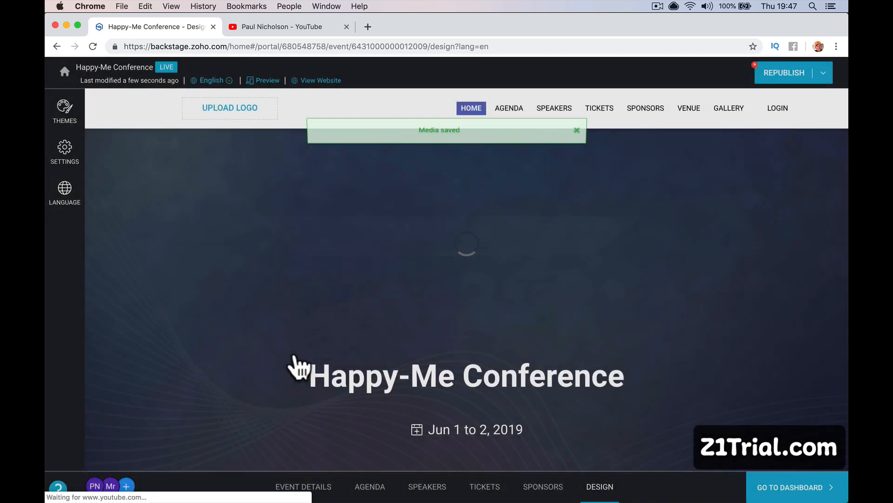
{"action": "scroll", "coordinate": [295, 352], "scroll_direction": "down", "scroll_amount": 5}
{"action": "scroll", "coordinate": [294, 353], "scroll_direction": "up", "scroll_amount": 1}
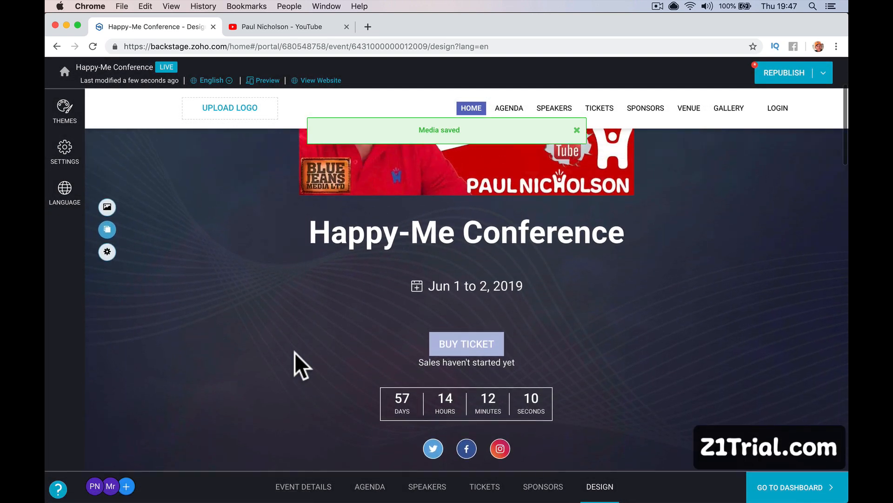
{"action": "scroll", "coordinate": [444, 337], "scroll_direction": "down", "scroll_amount": 2}
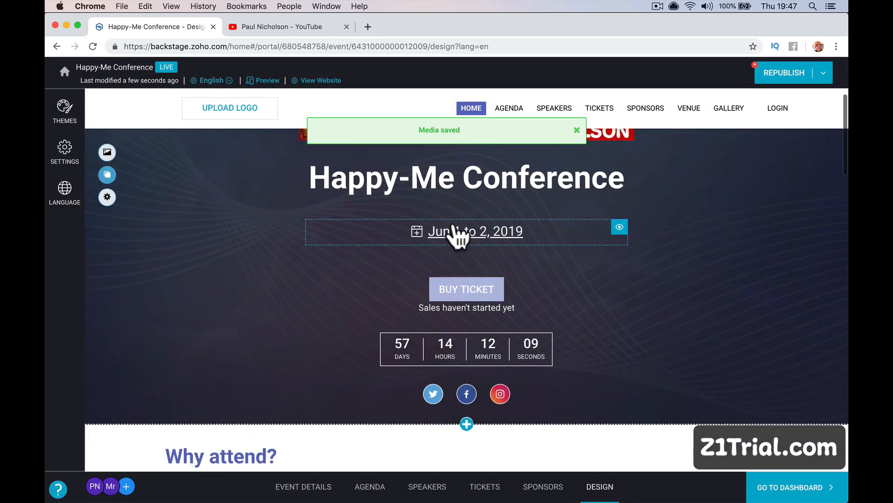
Rename the banner heading to 'Happy-Me First Ever Conference'.
{"action": "left_click", "coordinate": [461, 178]}
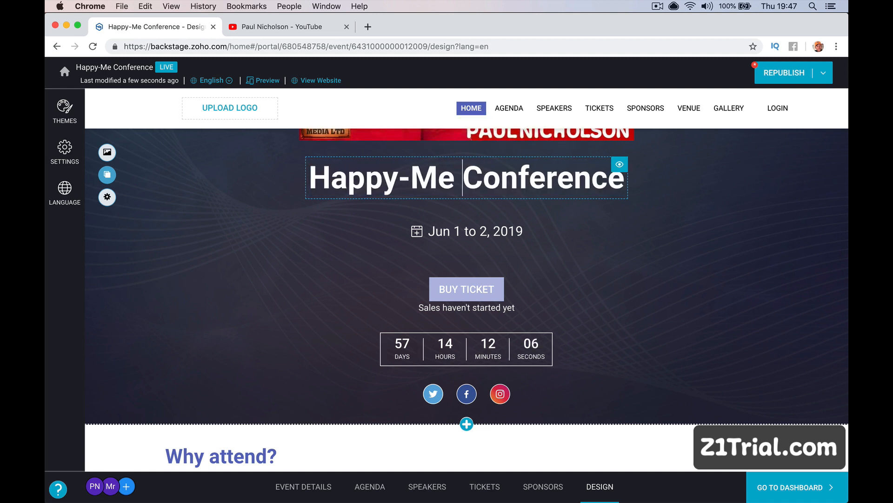
{"action": "type", "text": "First Eb"}
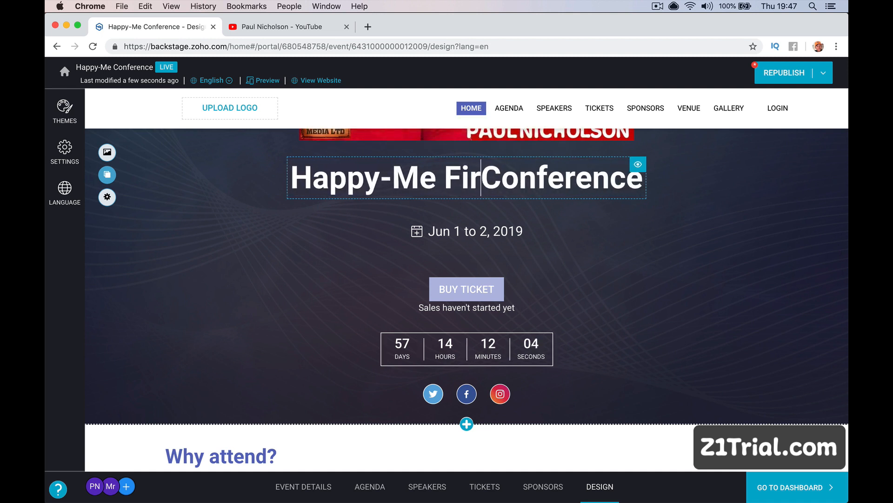
{"action": "key", "text": "BackSpace"}
{"action": "type", "text": "ver"}
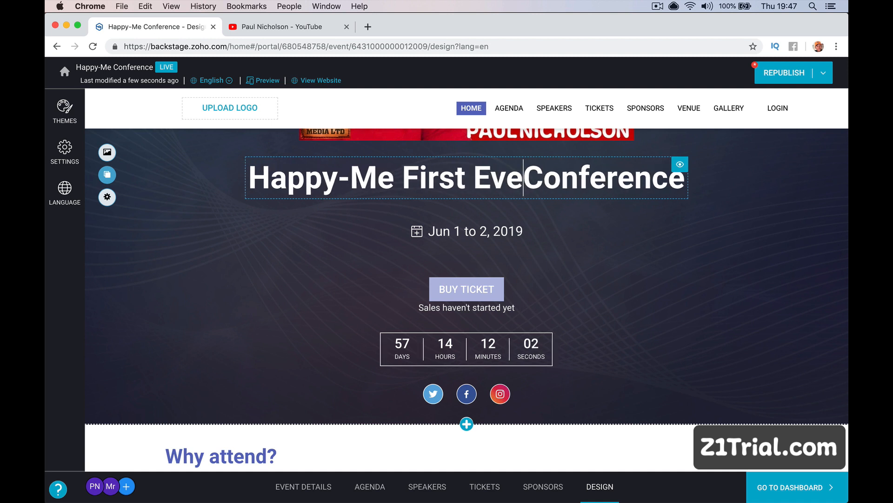
{"action": "left_click", "coordinate": [468, 230]}
Check the add-to-calendar options and toggle the Buy Ticket block off and back on.
{"action": "left_click", "coordinate": [469, 231]}
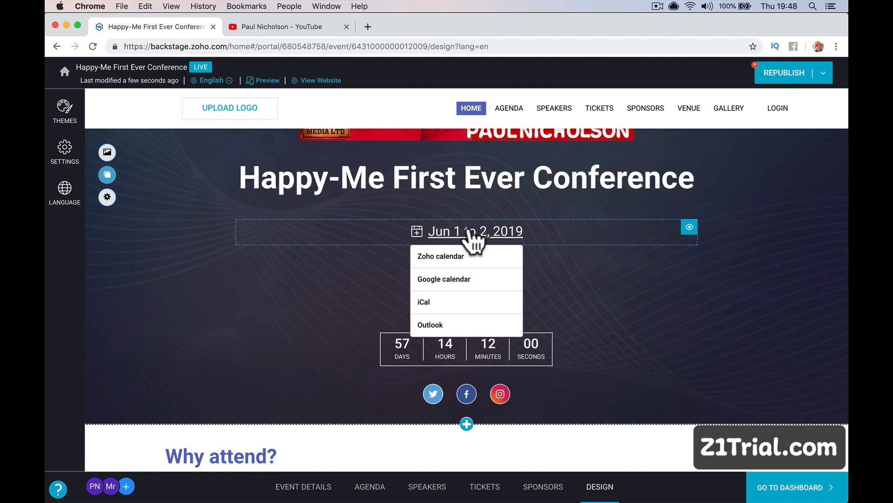
{"action": "scroll", "coordinate": [362, 293], "scroll_direction": "down", "scroll_amount": 3}
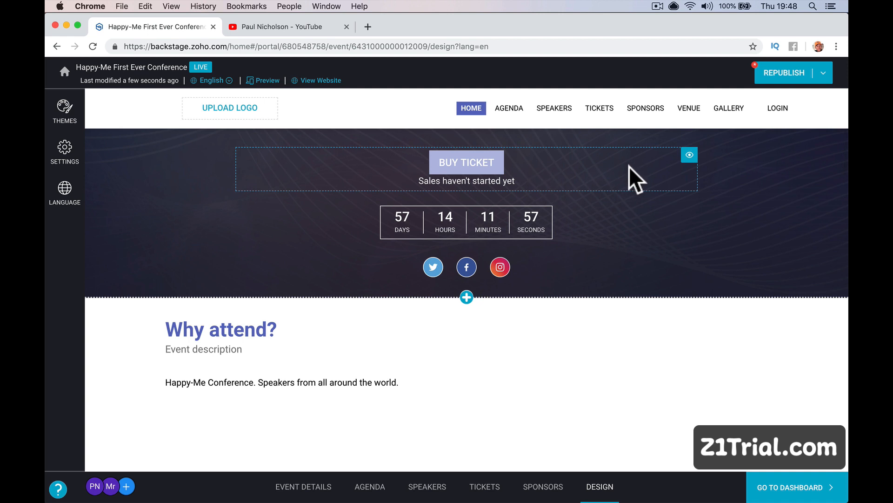
{"action": "left_click", "coordinate": [690, 155]}
{"action": "left_click", "coordinate": [690, 155]}
Apply the second, light colourful theme from the Themes list.
{"action": "scroll", "coordinate": [633, 241], "scroll_direction": "down", "scroll_amount": 1}
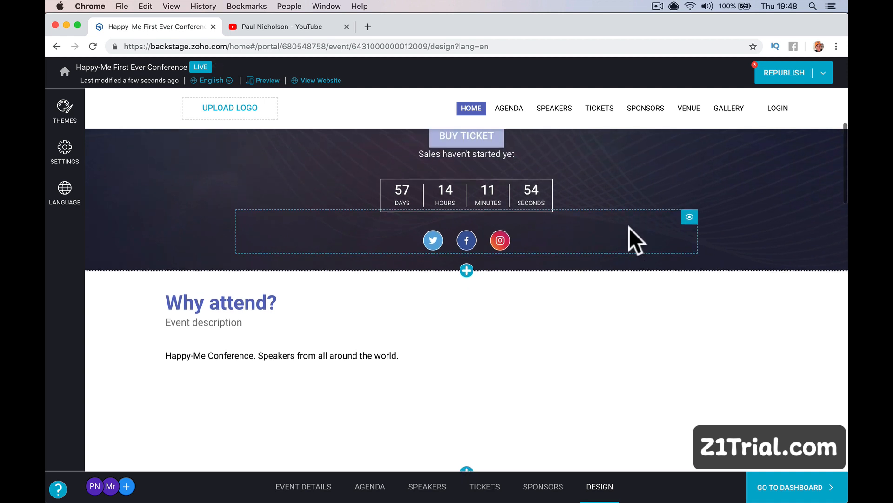
{"action": "left_click", "coordinate": [468, 272]}
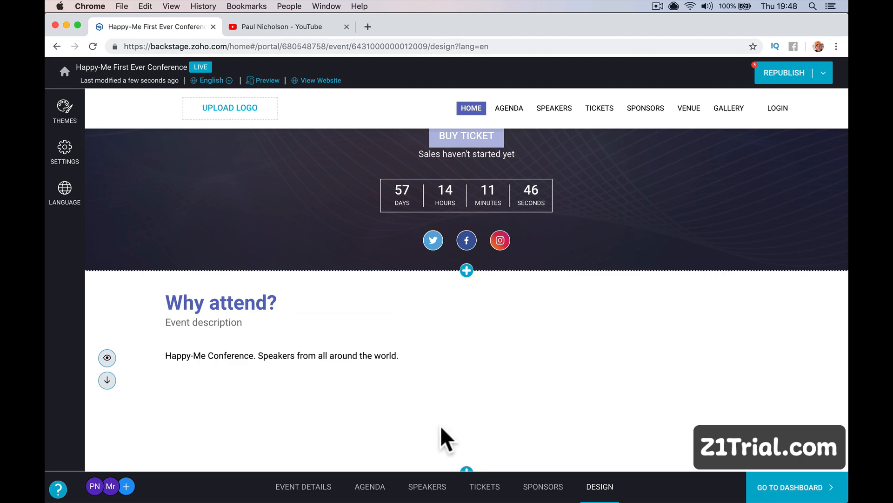
{"action": "left_click", "coordinate": [64, 112]}
{"action": "left_click", "coordinate": [200, 365]}
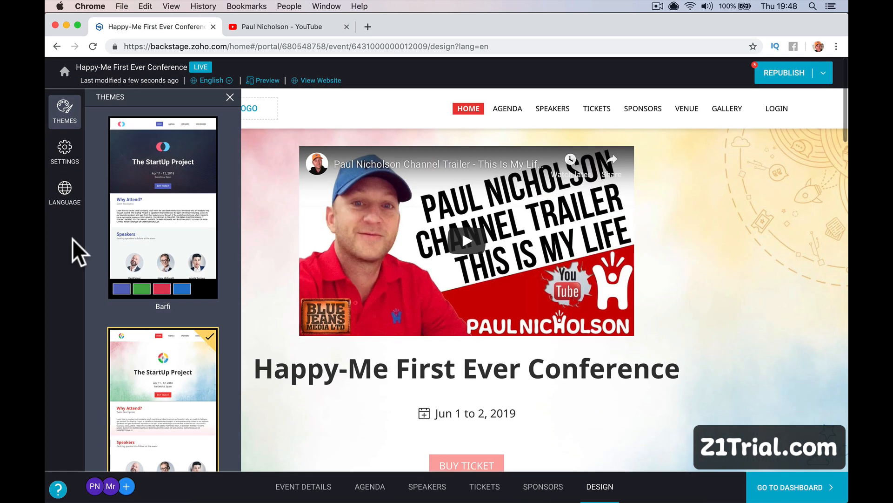
Look through the Language settings and source language choices, then close the panel.
{"action": "left_click", "coordinate": [69, 205]}
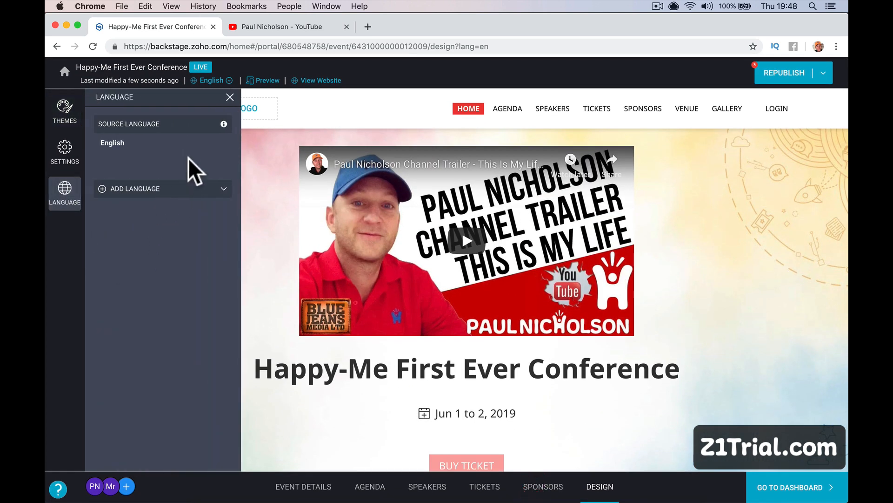
{"action": "left_click", "coordinate": [190, 201]}
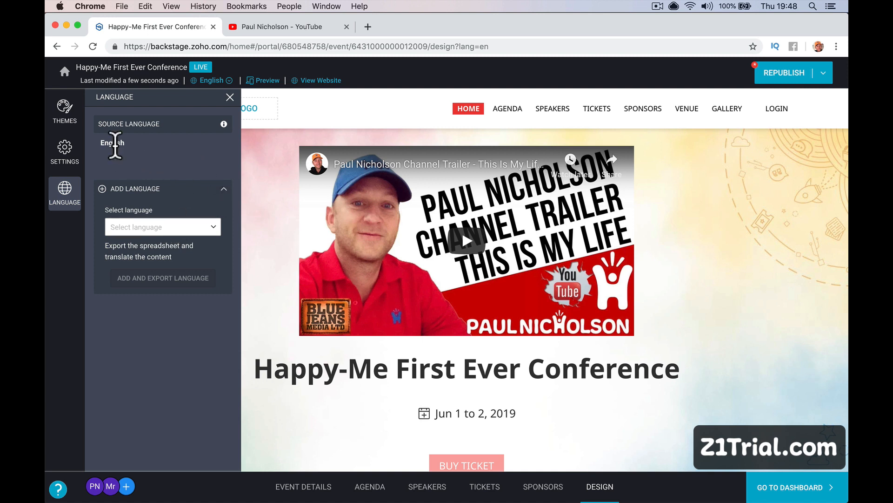
{"action": "left_click", "coordinate": [225, 81]}
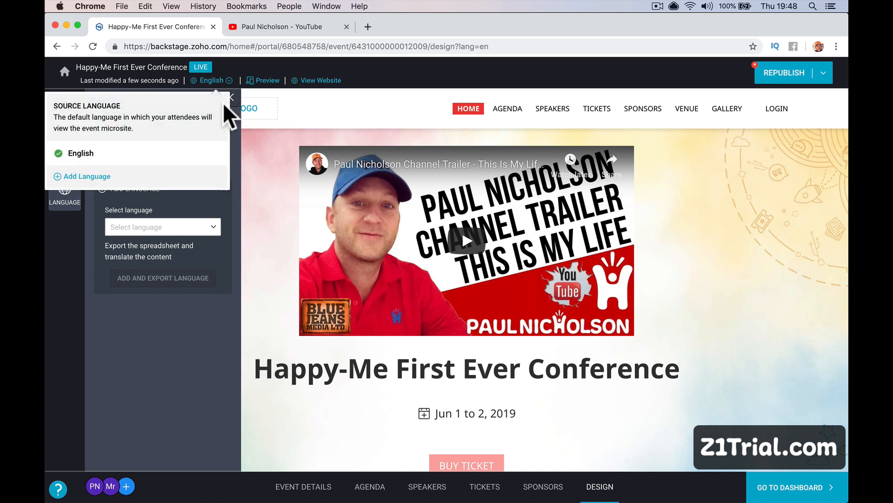
{"action": "left_click", "coordinate": [262, 186]}
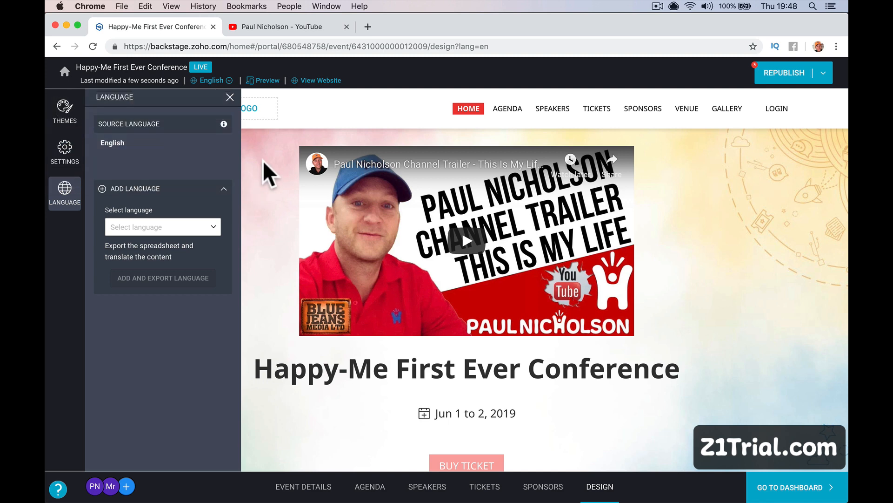
{"action": "left_click", "coordinate": [232, 97]}
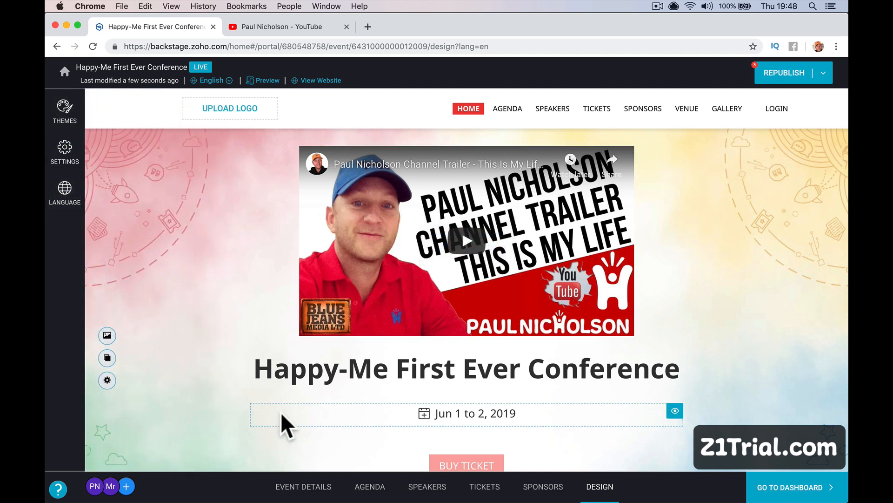
Check the banner layout settings and scroll down to the Why attend? section.
{"action": "scroll", "coordinate": [426, 423], "scroll_direction": "down", "scroll_amount": 5}
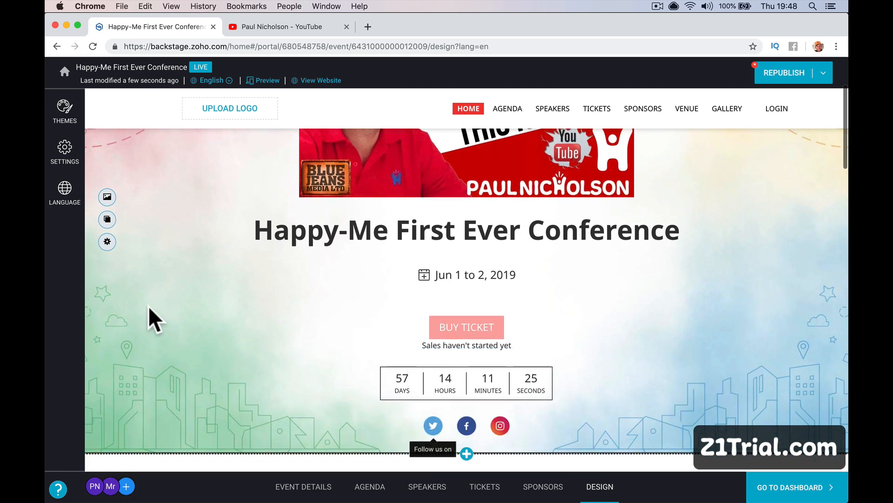
{"action": "left_click", "coordinate": [107, 242]}
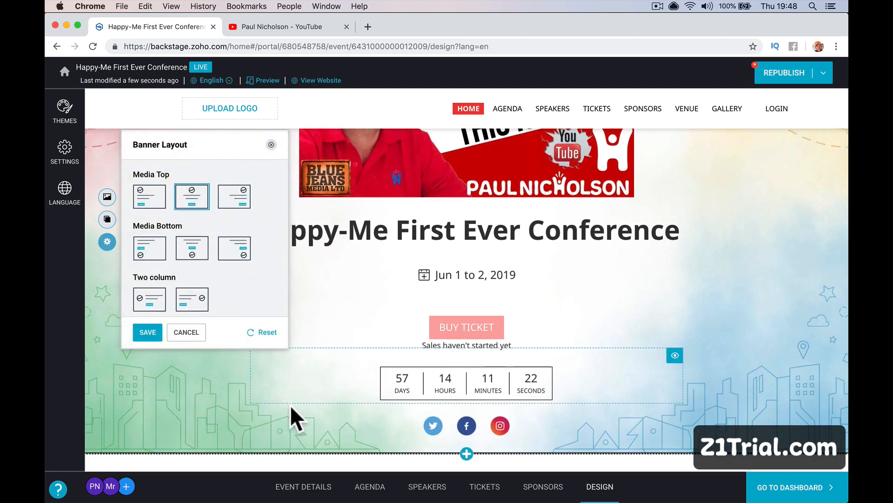
{"action": "scroll", "coordinate": [293, 405], "scroll_direction": "down", "scroll_amount": 8}
Start a new line at the end of the Why attend? description paragraph.
{"action": "triple_click", "coordinate": [258, 250]}
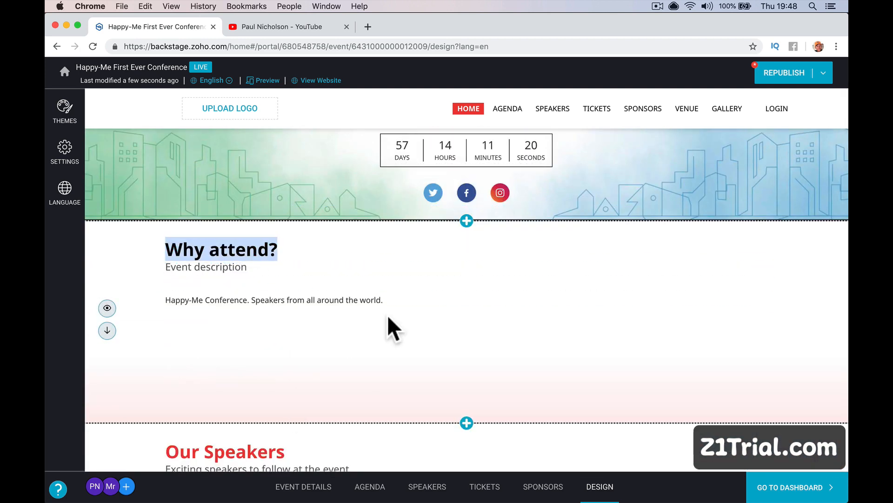
{"action": "left_click", "coordinate": [415, 364]}
{"action": "triple_click", "coordinate": [437, 300]}
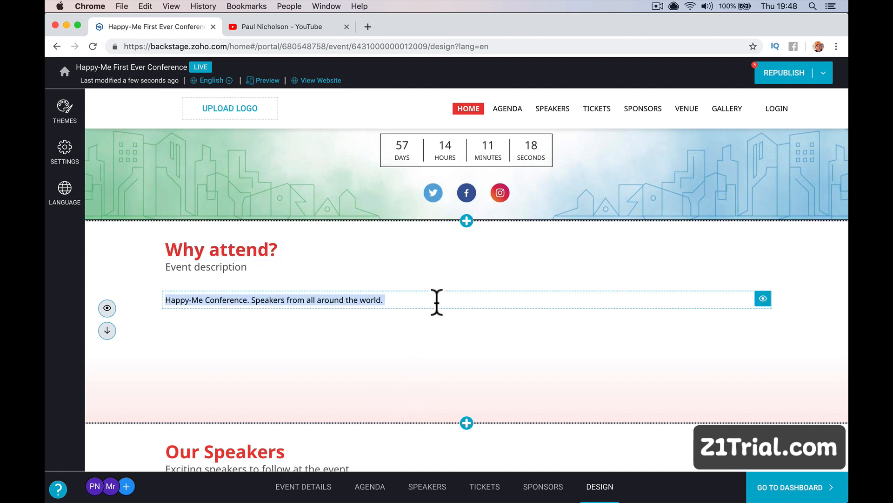
{"action": "key", "text": "Right"}
{"action": "key", "text": "Return"}
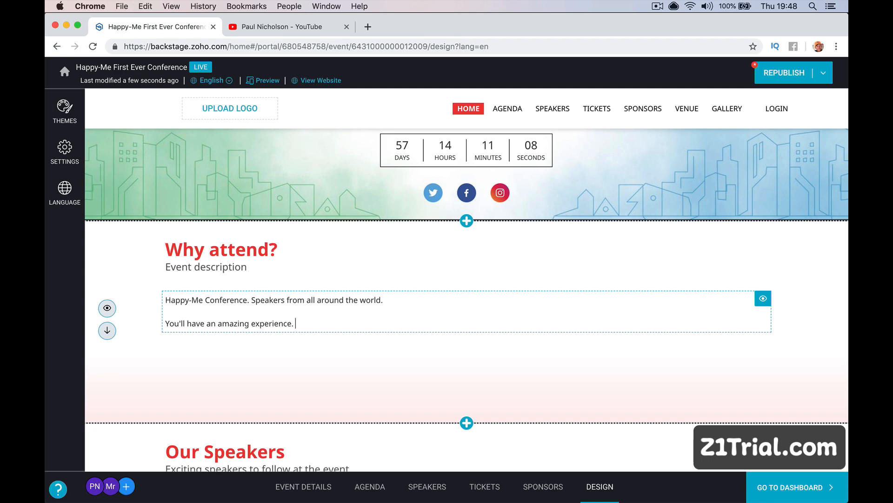
Abandon a first republish attempt, then open, reload and close the live website tab.
{"action": "left_click", "coordinate": [791, 65]}
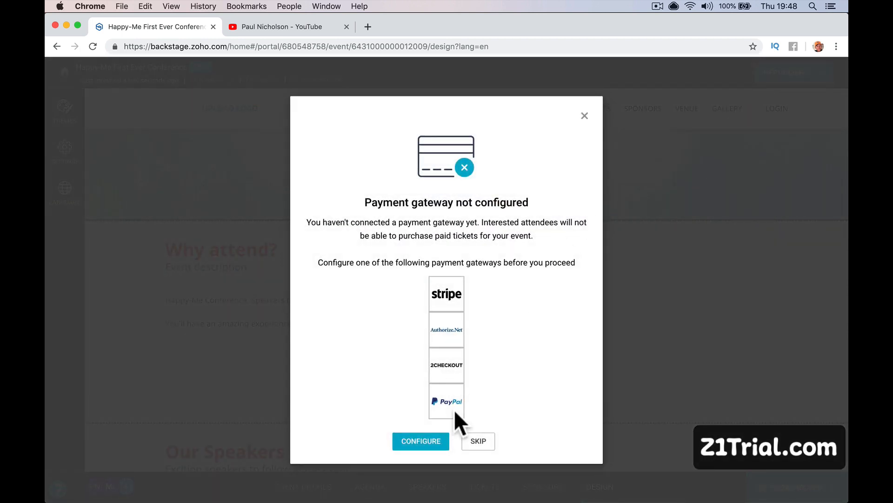
{"action": "left_click", "coordinate": [477, 442]}
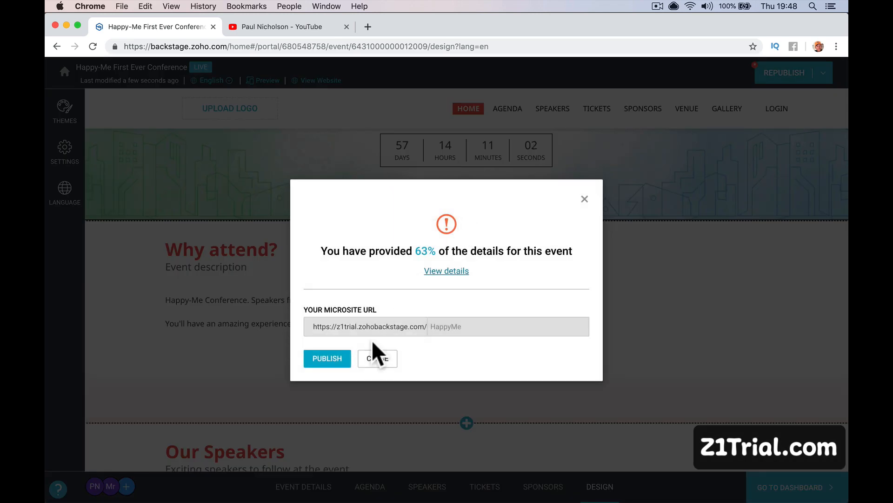
{"action": "left_click", "coordinate": [446, 272]}
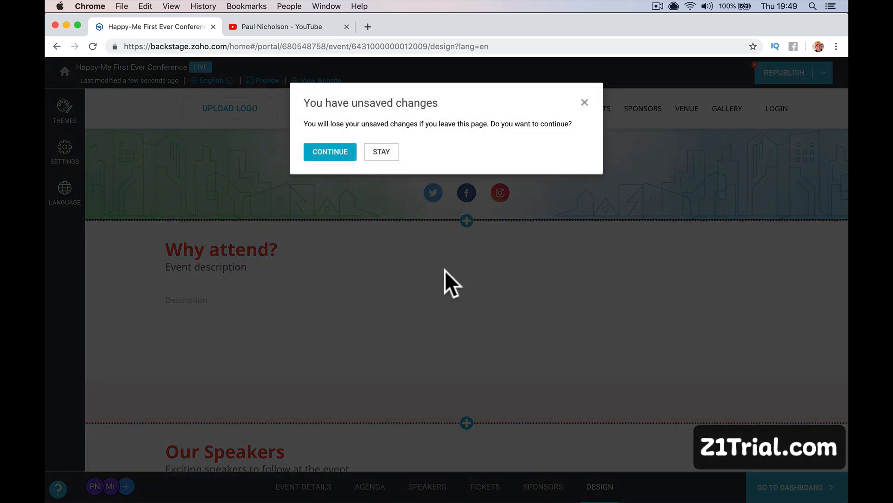
{"action": "left_click", "coordinate": [332, 150]}
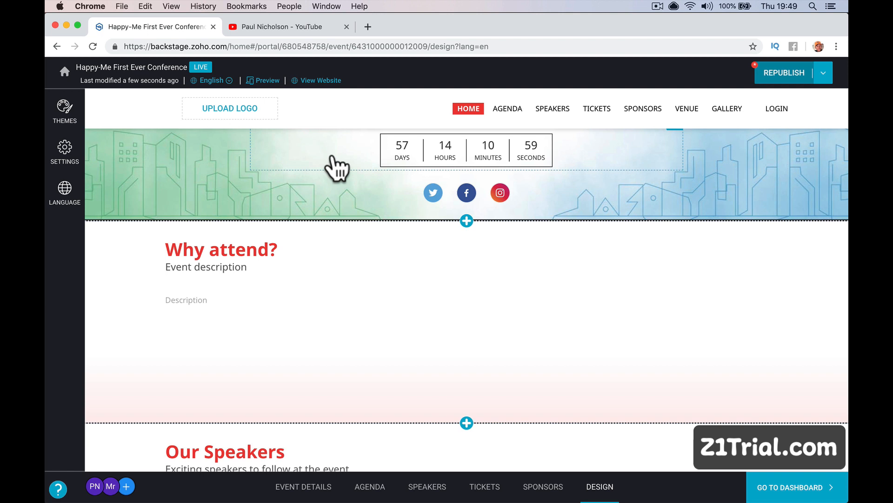
{"action": "left_click", "coordinate": [320, 81]}
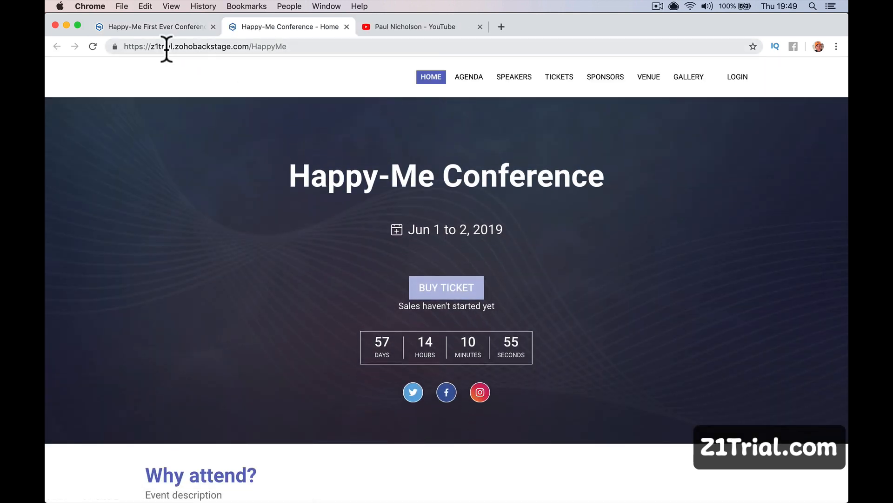
{"action": "left_click", "coordinate": [95, 47]}
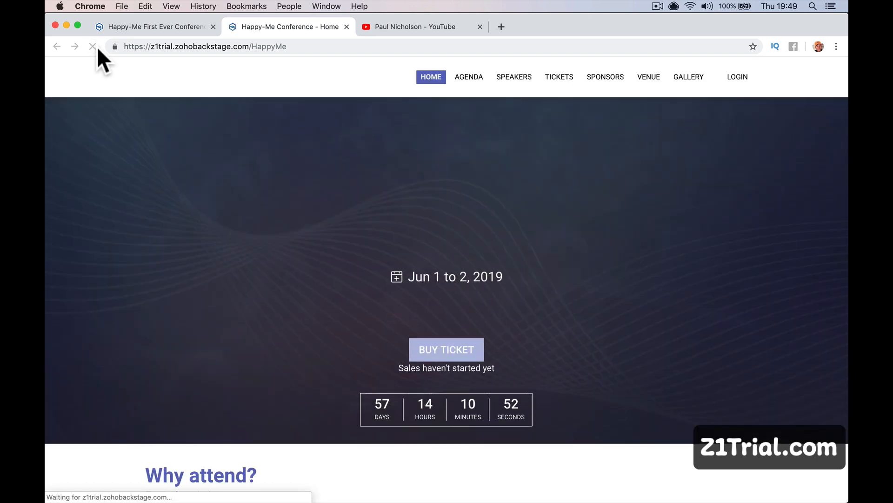
{"action": "left_click", "coordinate": [346, 27]}
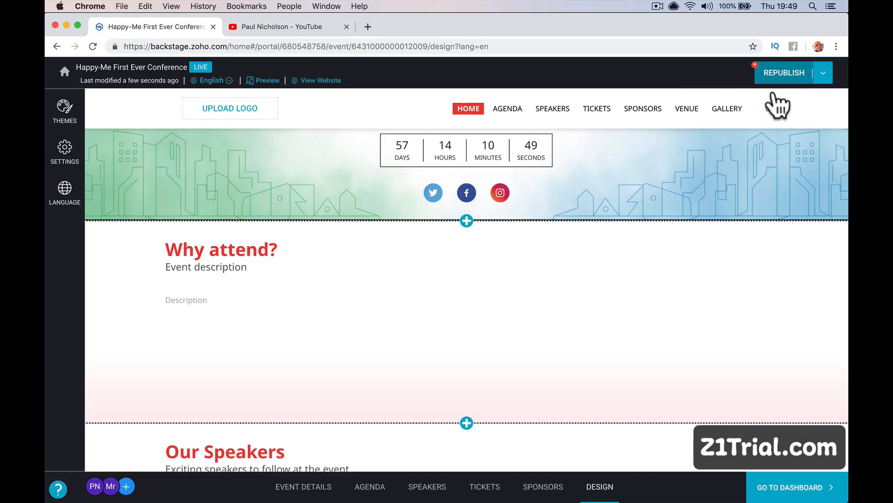
Republish the microsite, skipping the payment gateway, and open the live HappyMe address.
{"action": "left_click", "coordinate": [797, 71]}
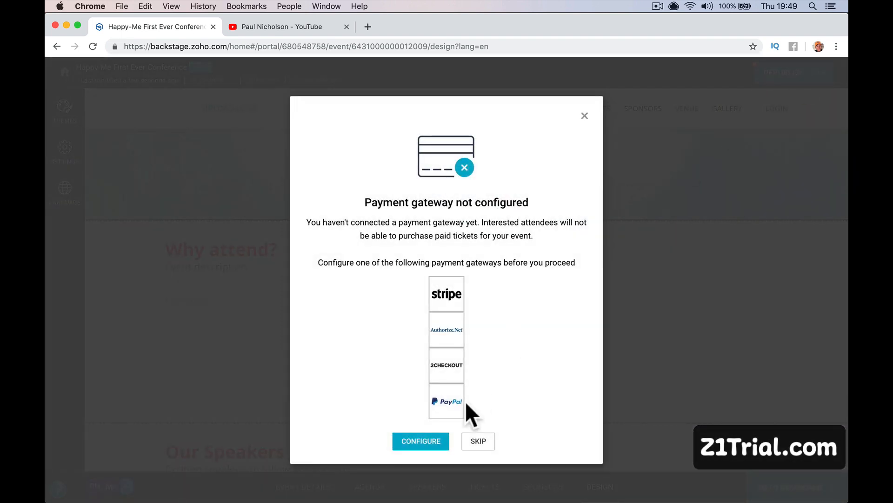
{"action": "left_click", "coordinate": [465, 437]}
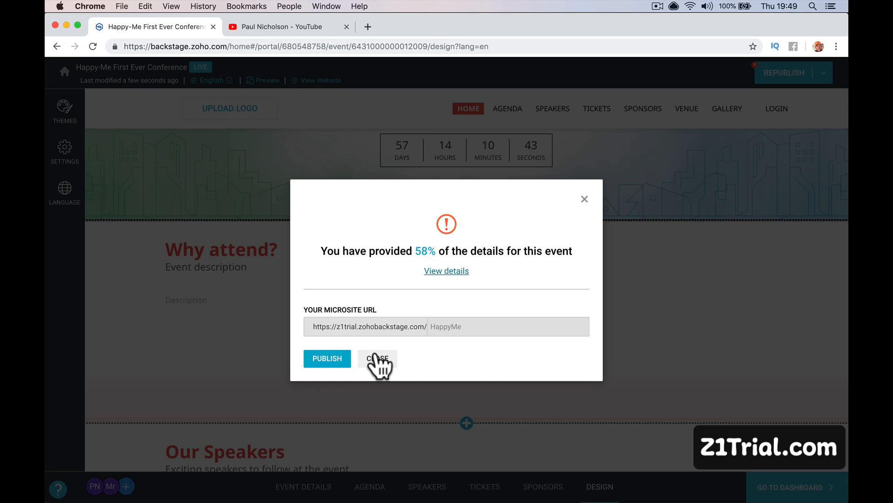
{"action": "left_click", "coordinate": [323, 360]}
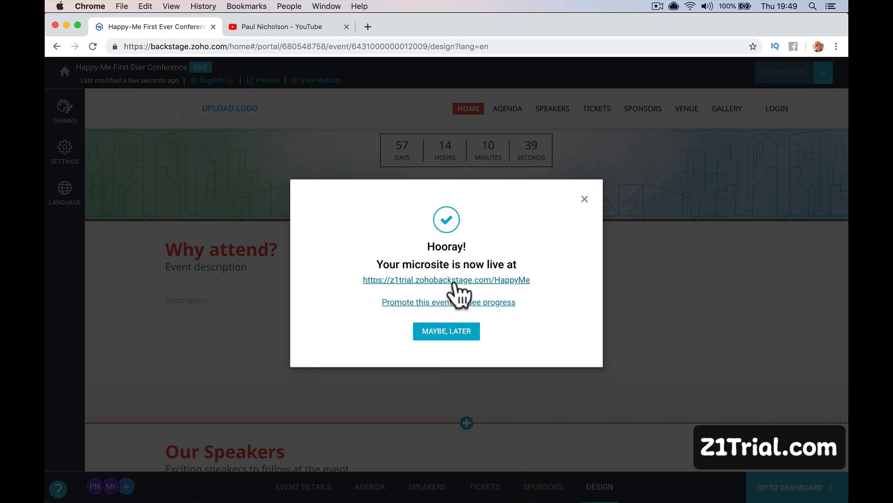
{"action": "left_click", "coordinate": [456, 282]}
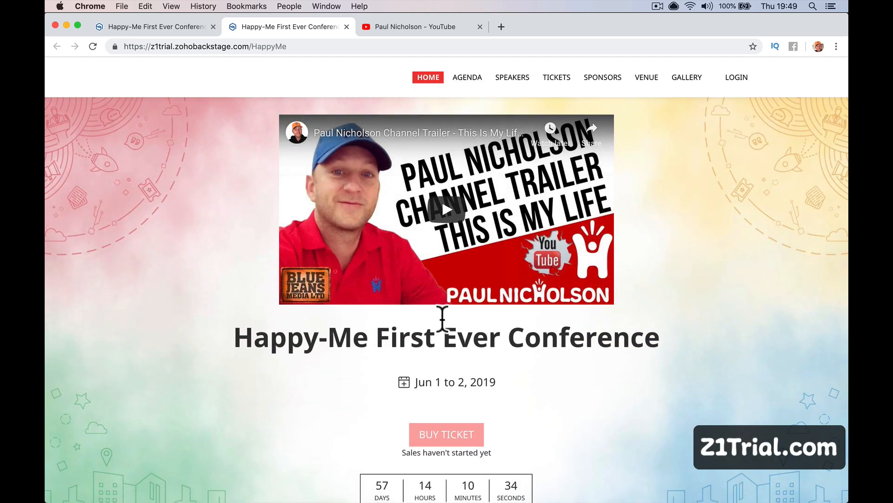
Play and pause the header video on the live microsite.
{"action": "left_click", "coordinate": [445, 214]}
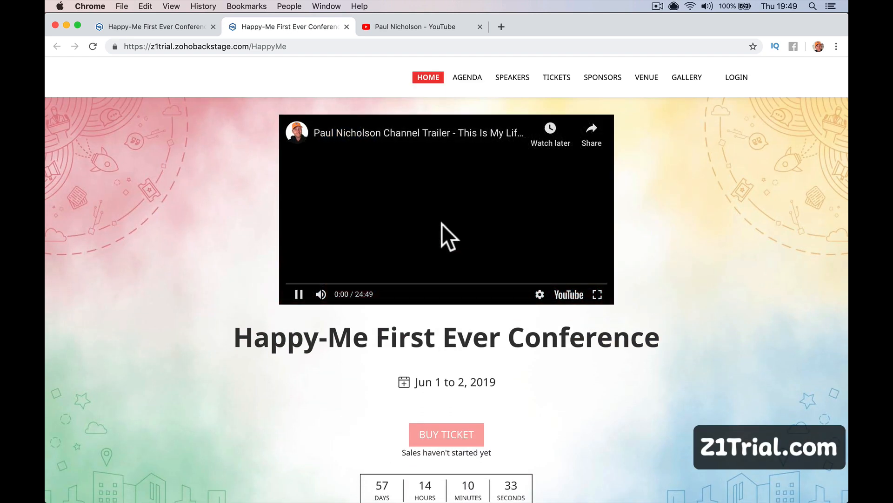
{"action": "left_click", "coordinate": [299, 296]}
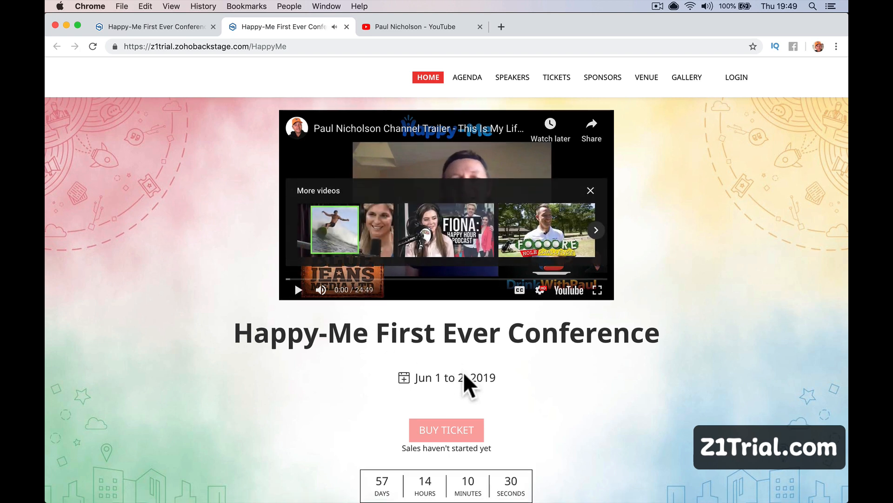
{"action": "scroll", "coordinate": [463, 377], "scroll_direction": "down", "scroll_amount": 10}
{"action": "scroll", "coordinate": [463, 377], "scroll_direction": "up", "scroll_amount": 10}
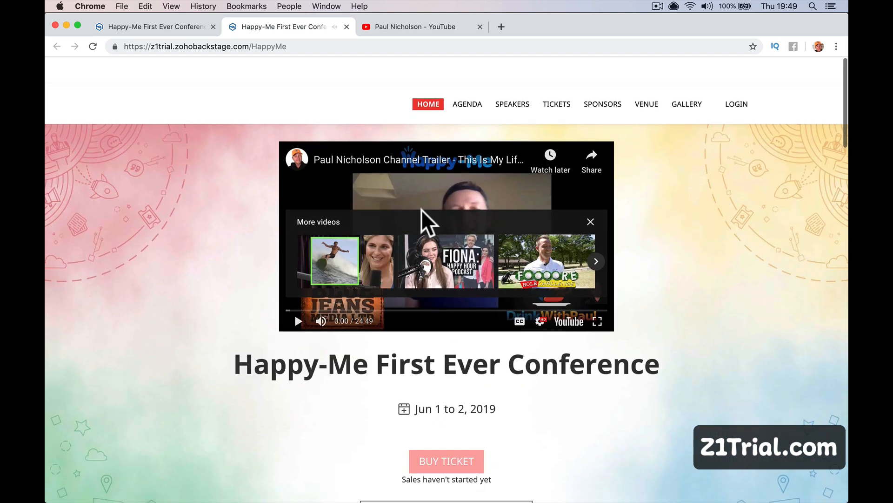
{"action": "scroll", "coordinate": [427, 223], "scroll_direction": "down", "scroll_amount": 1}
Browse the live site's Agenda, Speakers, Tickets, Sponsors, Venue and Gallery pages.
{"action": "left_click", "coordinate": [469, 77]}
{"action": "left_click", "coordinate": [512, 77]}
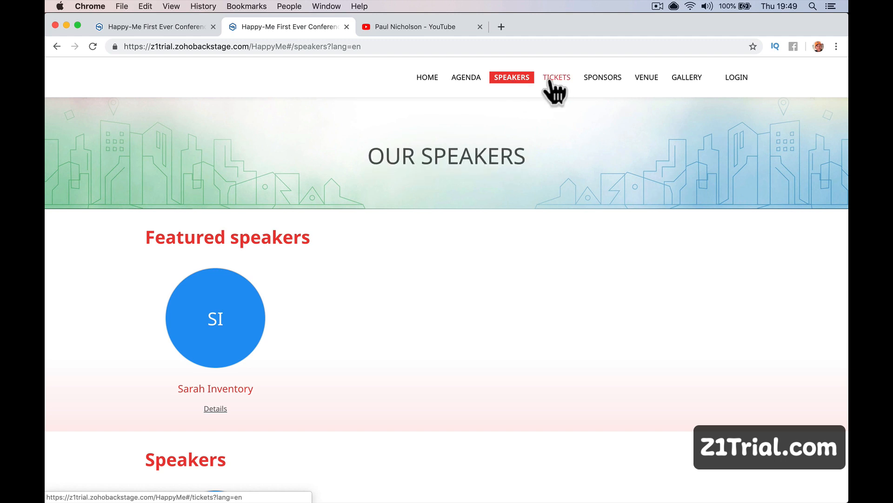
{"action": "left_click", "coordinate": [554, 78]}
{"action": "left_click", "coordinate": [593, 78]}
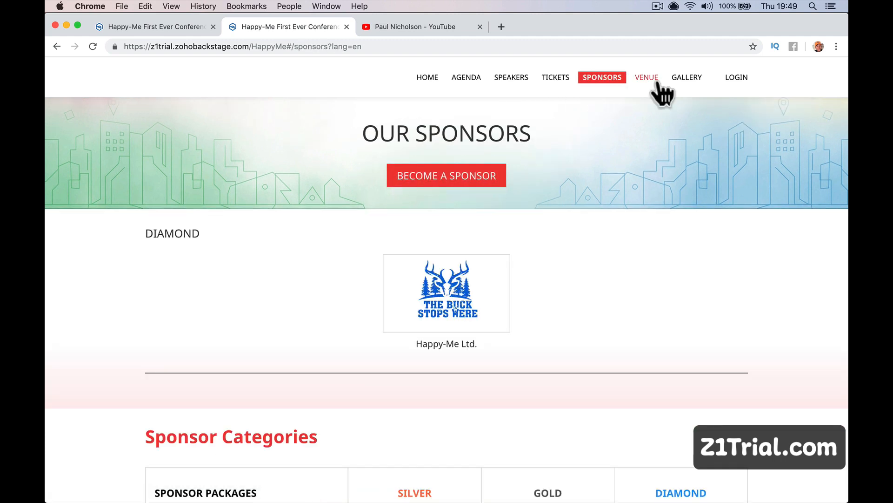
{"action": "left_click", "coordinate": [658, 82]}
{"action": "left_click", "coordinate": [689, 79]}
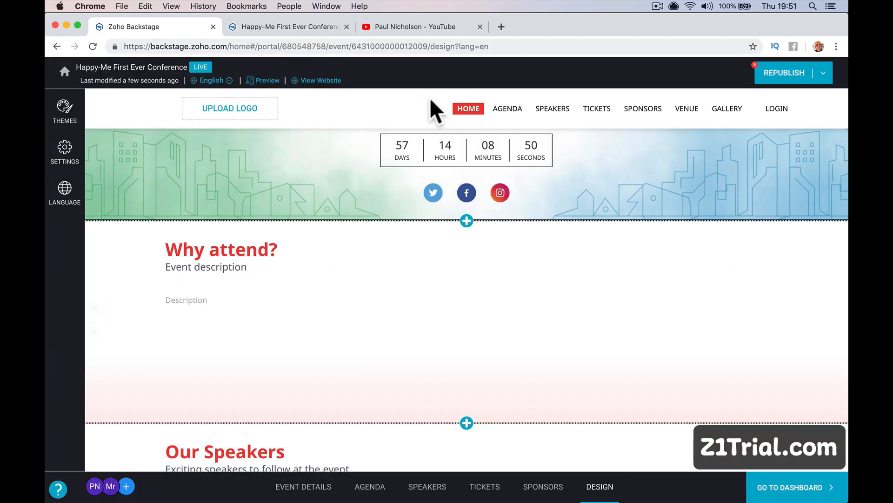
From the event dashboard, review Registrations and Emails, then switch the event to Conduct mode.
{"action": "left_click", "coordinate": [791, 487]}
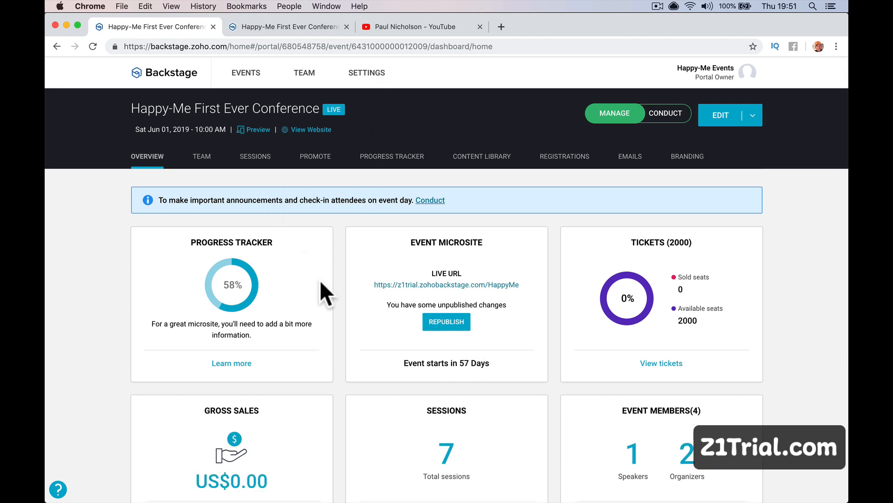
{"action": "scroll", "coordinate": [319, 281], "scroll_direction": "down", "scroll_amount": 5}
{"action": "scroll", "coordinate": [320, 282], "scroll_direction": "up", "scroll_amount": 5}
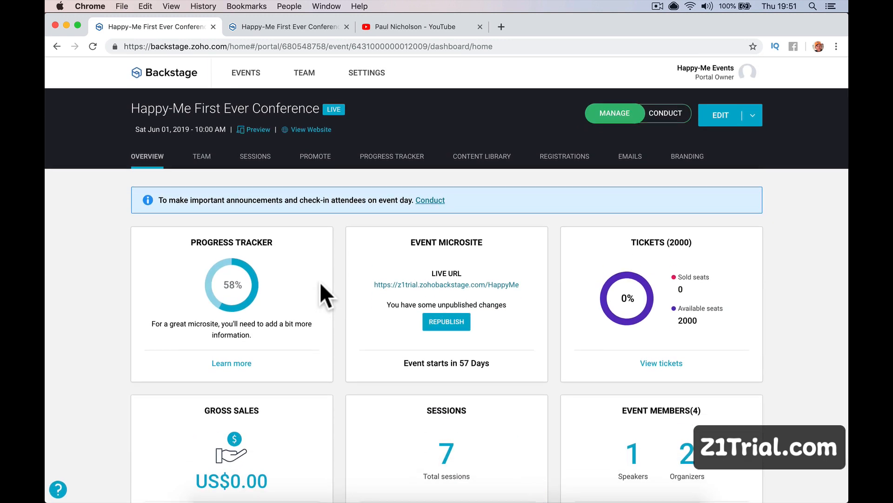
{"action": "left_click", "coordinate": [571, 156]}
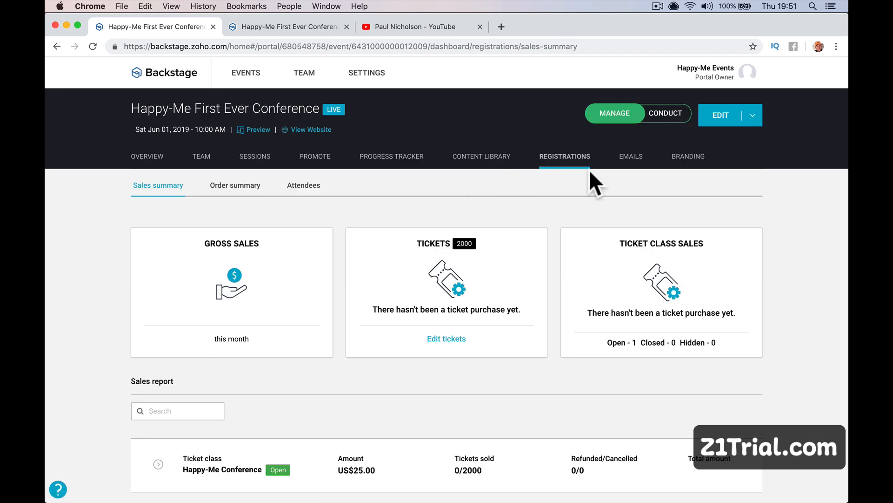
{"action": "left_click", "coordinate": [607, 164]}
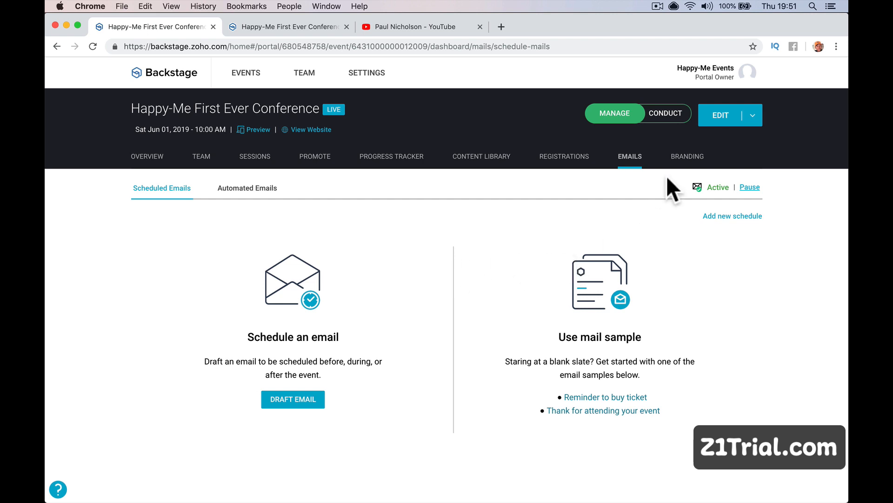
{"action": "left_click", "coordinate": [657, 116]}
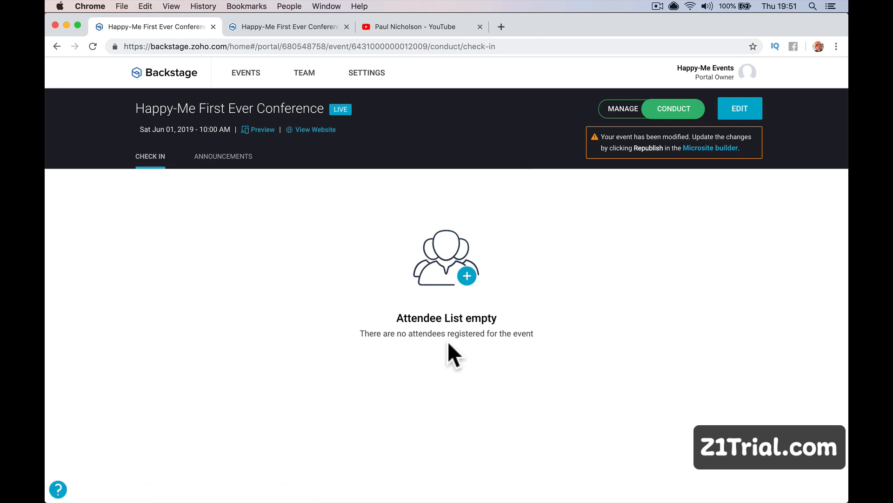
Post an announcement titled 'New Speaker Added' with its body text.
{"action": "left_click", "coordinate": [221, 159]}
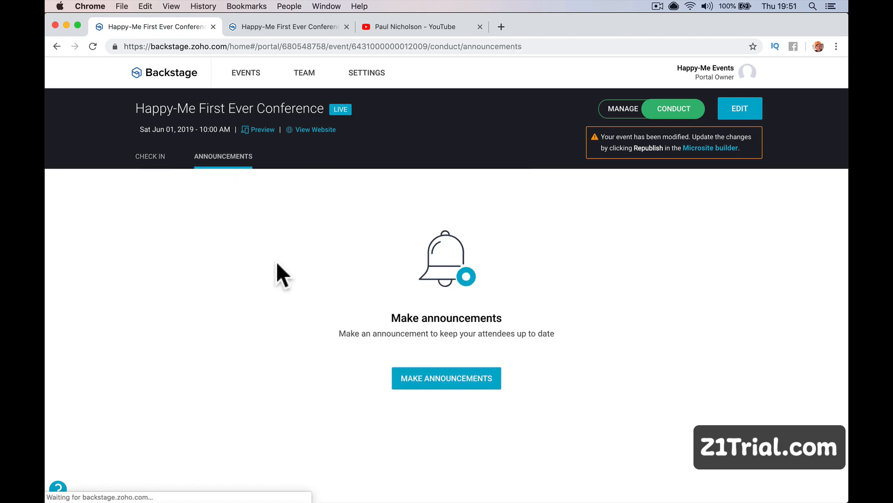
{"action": "left_click", "coordinate": [482, 376]}
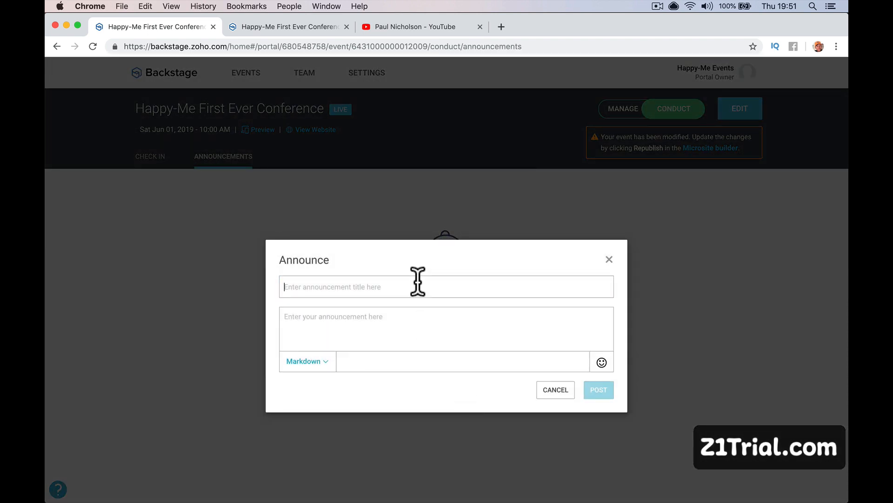
{"action": "left_click", "coordinate": [416, 281]}
{"action": "type", "text": "New Speaker Added"}
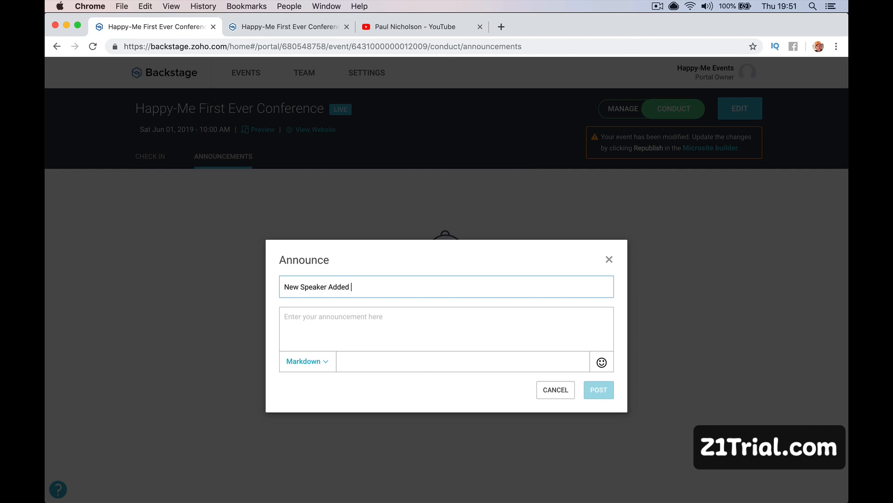
{"action": "key", "text": "Tab"}
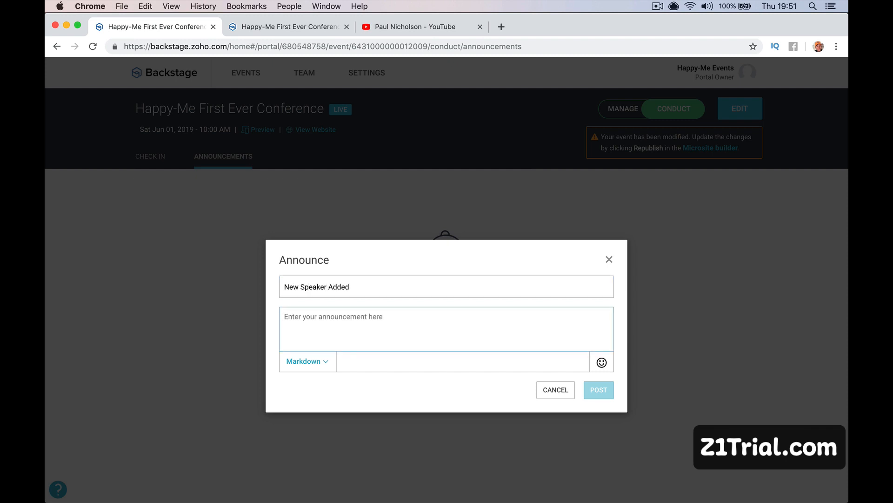
{"action": "type", "text": "John Smith signed up to"}
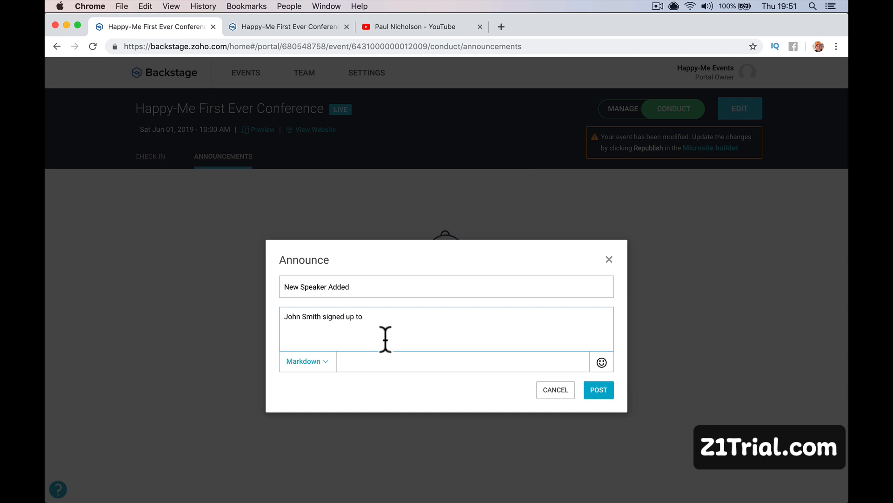
{"action": "left_click", "coordinate": [307, 361]}
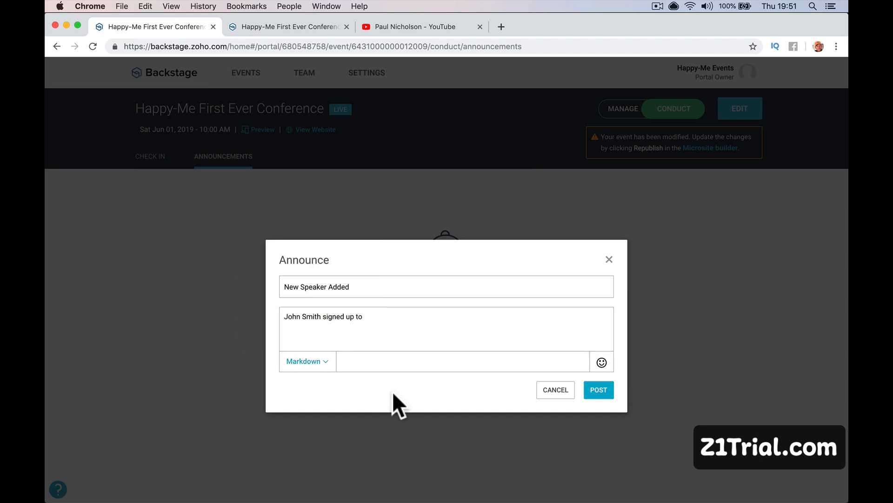
{"action": "left_click", "coordinate": [591, 390]}
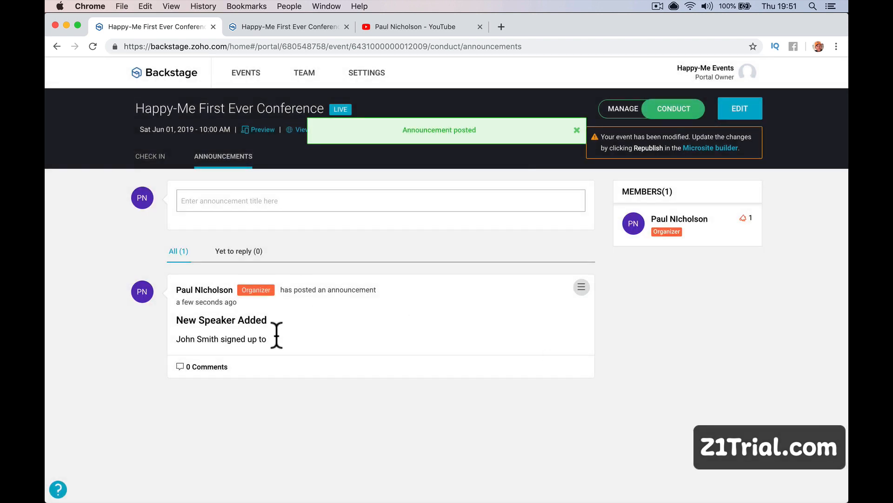
Comment "cool he's great." on the announcement.
{"action": "left_click", "coordinate": [246, 366]}
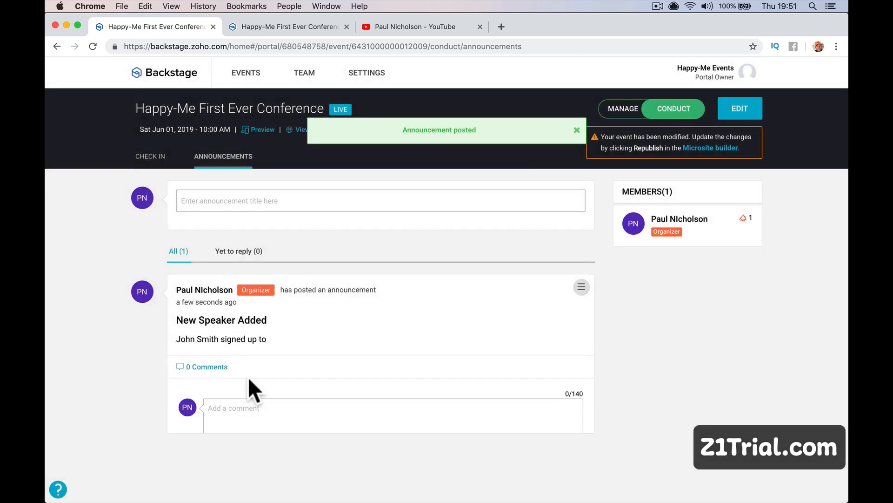
{"action": "type", "text": "cool he's great."}
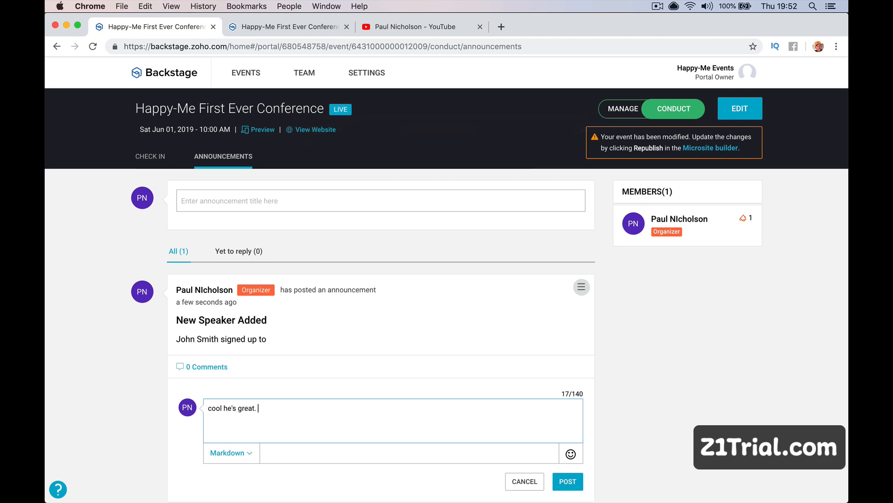
{"action": "left_click", "coordinate": [567, 481]}
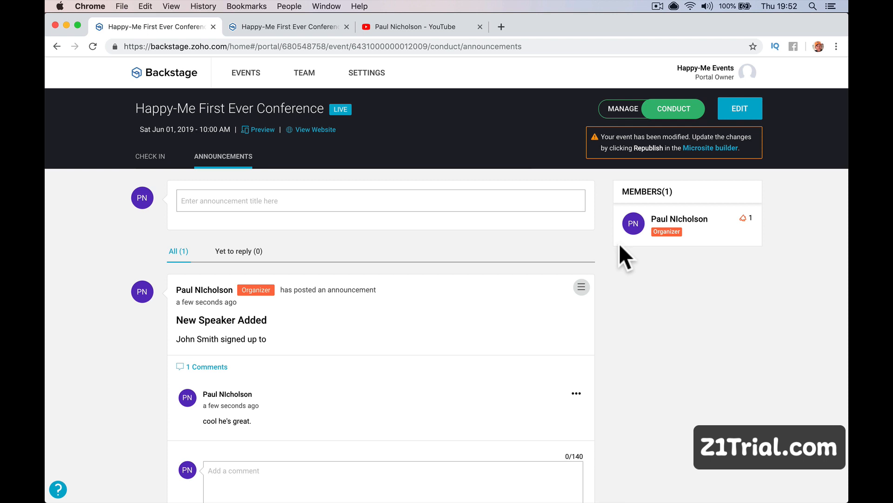
In a new tab, load paulnicholson.com and open the Zoho CRM Quickstart course page.
{"action": "left_click", "coordinate": [501, 26]}
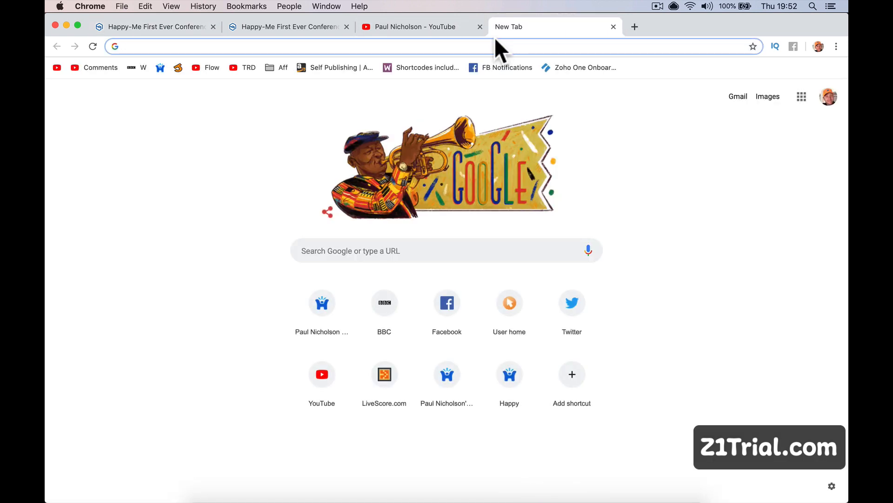
{"action": "type", "text": "paulnic"}
{"action": "key", "text": "Return"}
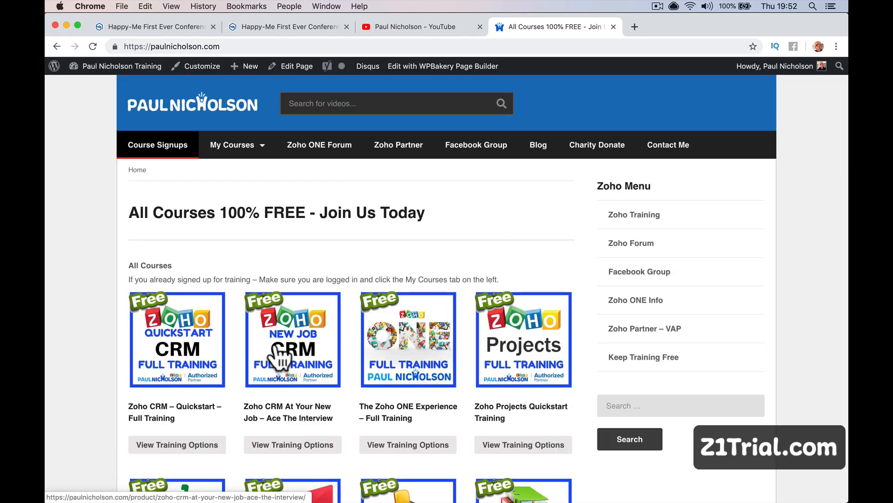
{"action": "scroll", "coordinate": [375, 364], "scroll_direction": "down", "scroll_amount": 3}
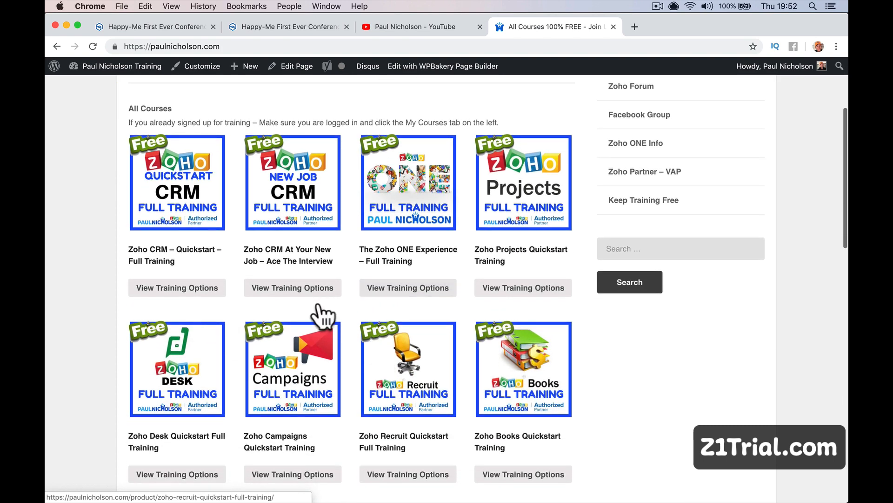
{"action": "left_click", "coordinate": [224, 228]}
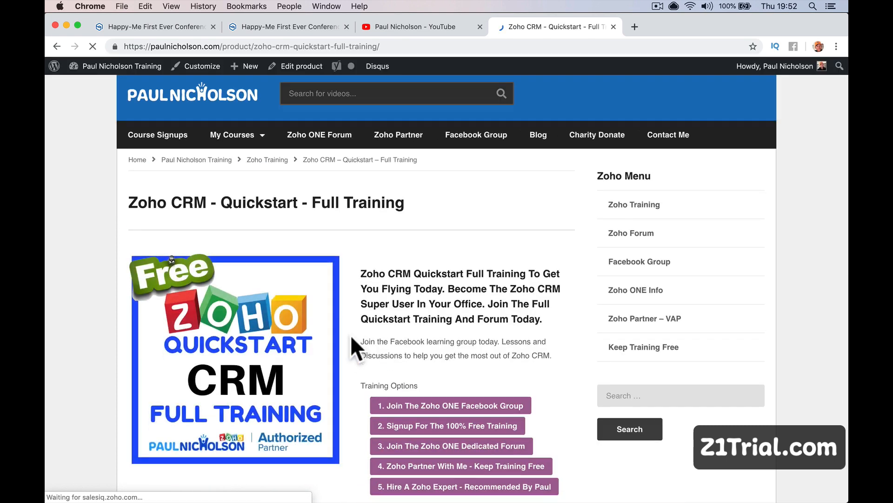
Join the Zoho ONE Experience Facebook group, then close its tab and dismiss the popup.
{"action": "scroll", "coordinate": [350, 334], "scroll_direction": "down", "scroll_amount": 2}
{"action": "left_click", "coordinate": [434, 359]}
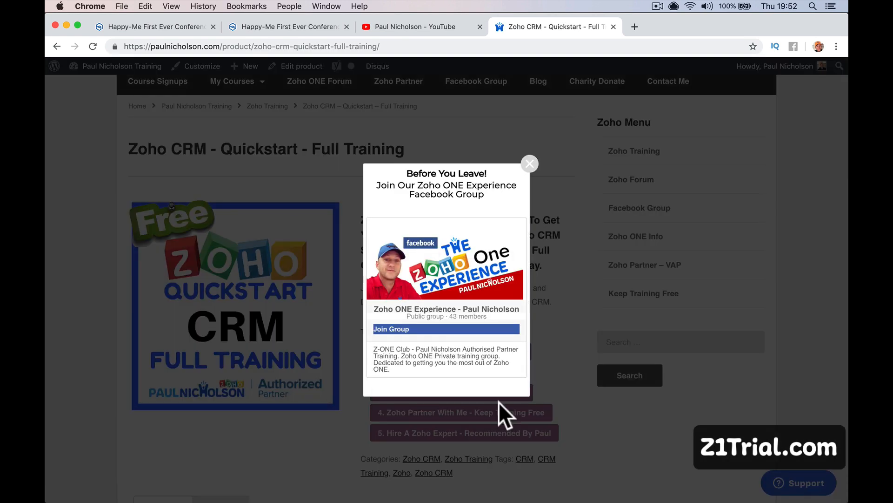
{"action": "left_click", "coordinate": [467, 330]}
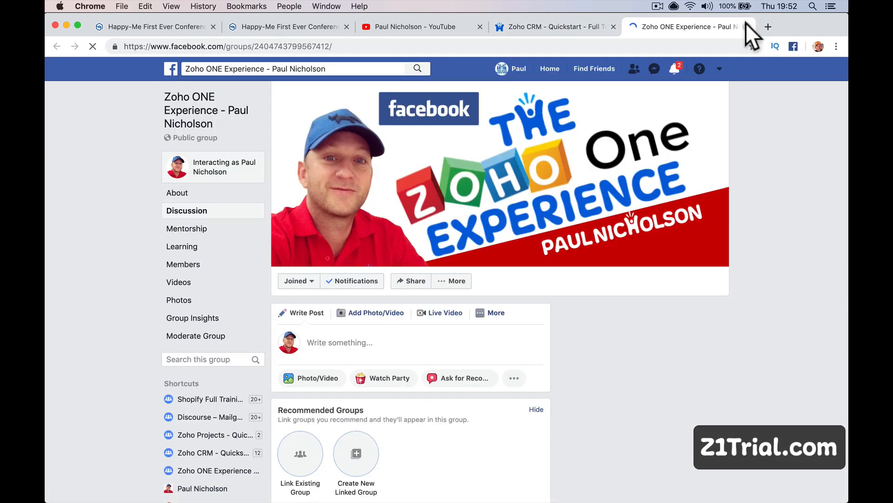
{"action": "left_click", "coordinate": [746, 27]}
{"action": "left_click", "coordinate": [530, 163]}
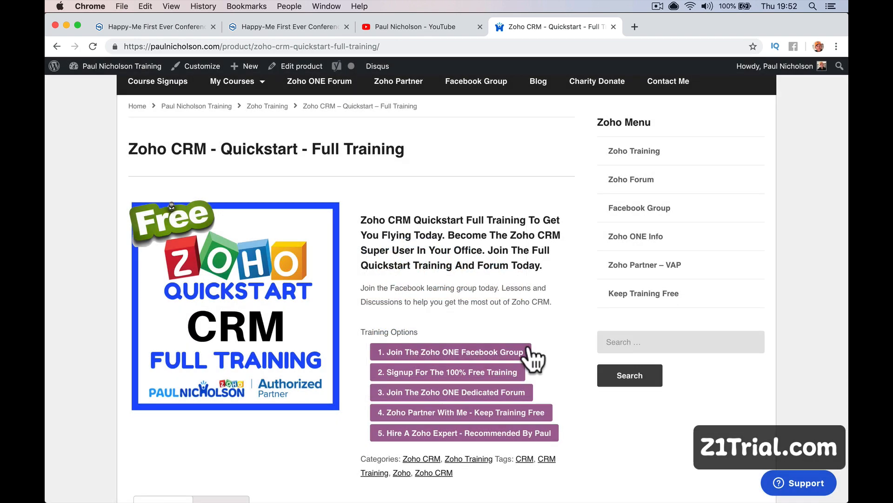
Sign up for the free training and open the 'What I Believe Your CRM Must Do' lecture.
{"action": "left_click", "coordinate": [466, 375]}
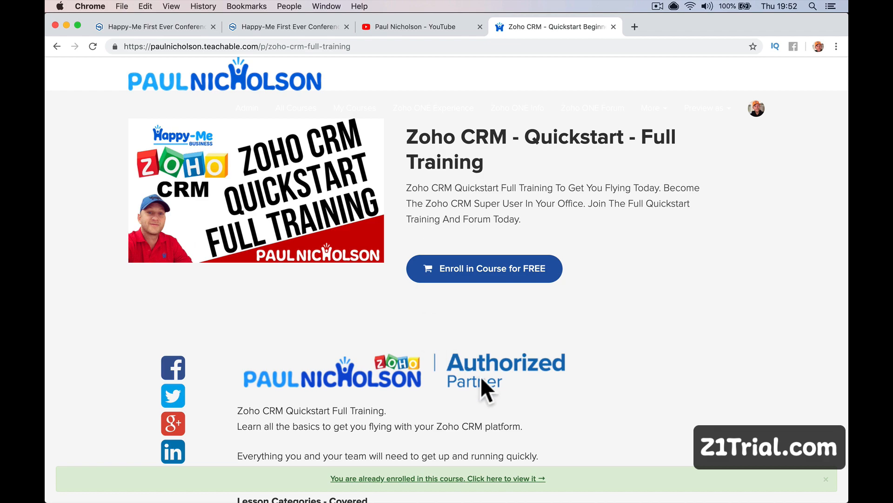
{"action": "scroll", "coordinate": [481, 376], "scroll_direction": "down", "scroll_amount": 20}
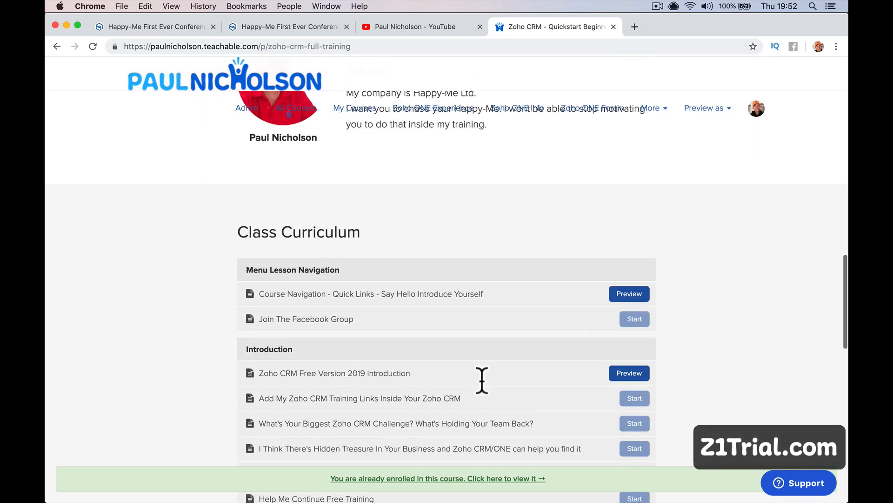
{"action": "scroll", "coordinate": [482, 380], "scroll_direction": "down", "scroll_amount": 3}
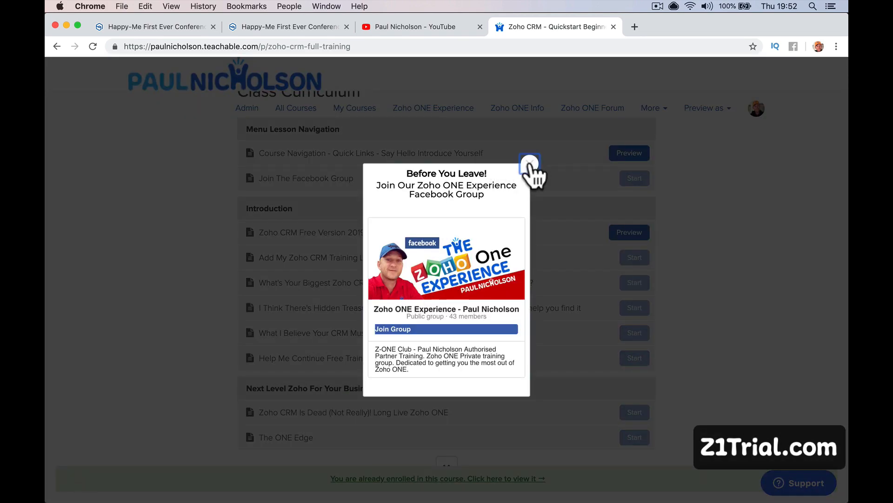
{"action": "left_click", "coordinate": [530, 163]}
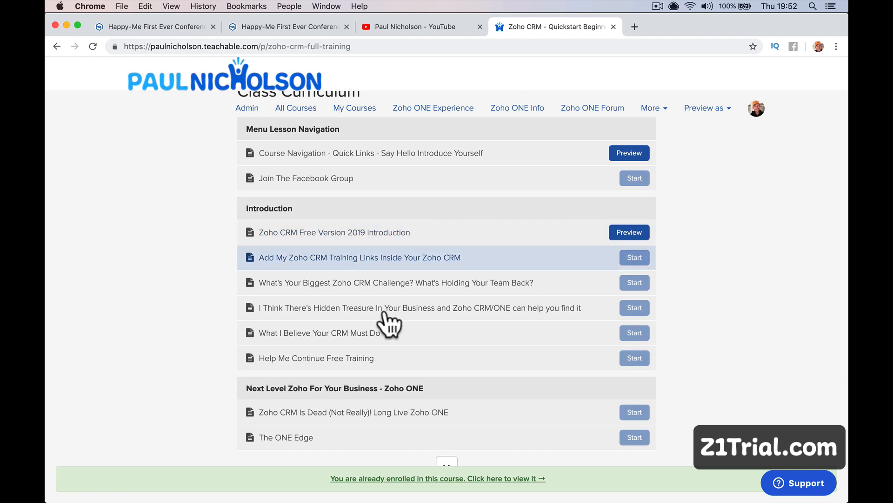
{"action": "left_click", "coordinate": [436, 239]}
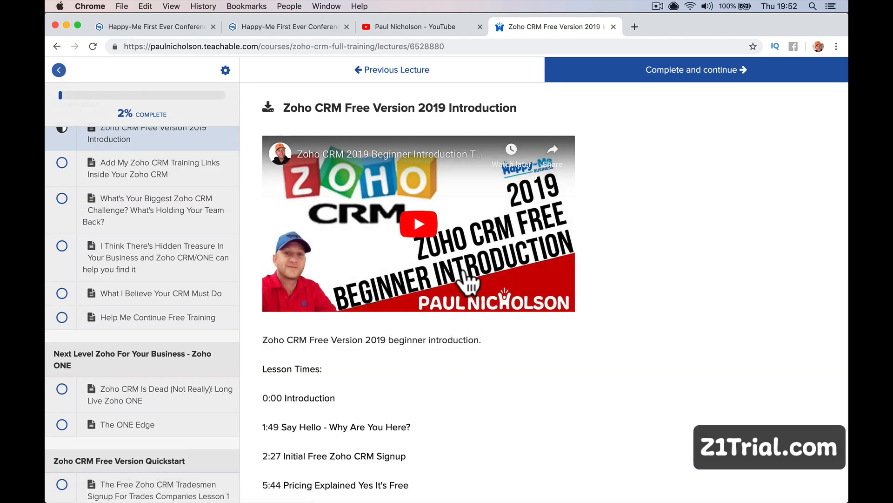
{"action": "left_click", "coordinate": [203, 295]}
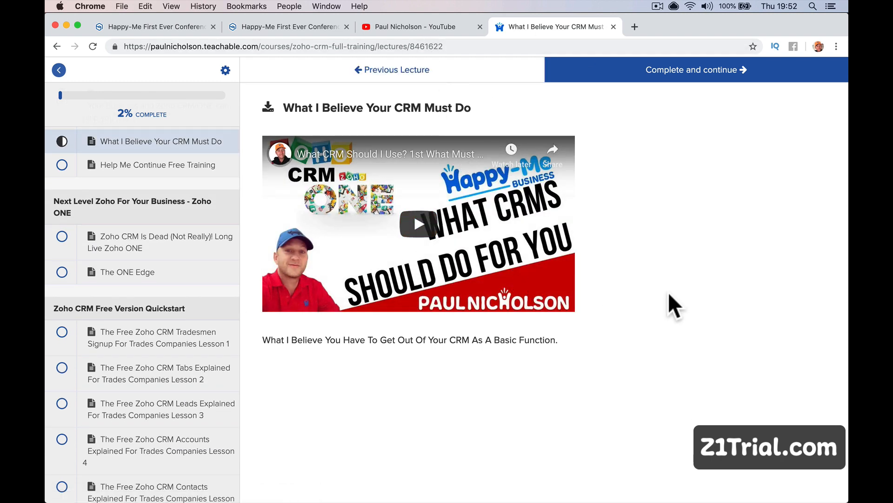
{"action": "left_click", "coordinate": [534, 46]}
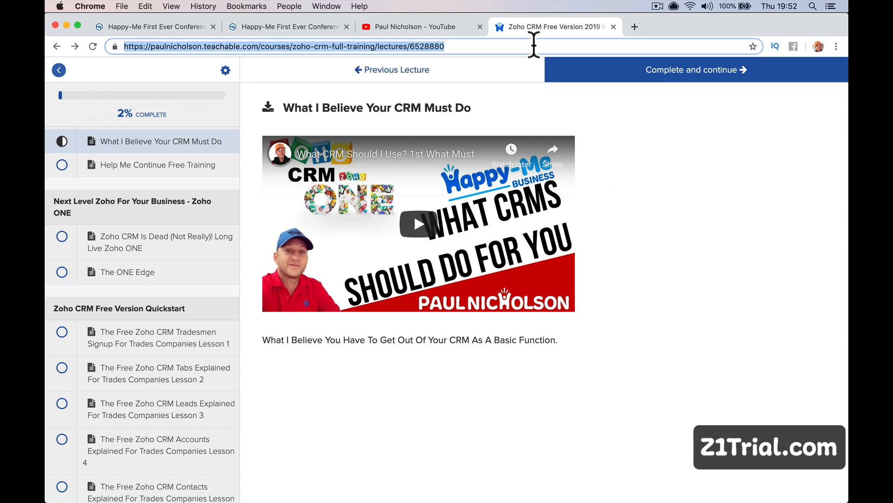
Load z1trial.com, scroll through its Zoho ONE introduction, and return to the Happy-Me gallery tab.
{"action": "type", "text": "z1trial"}
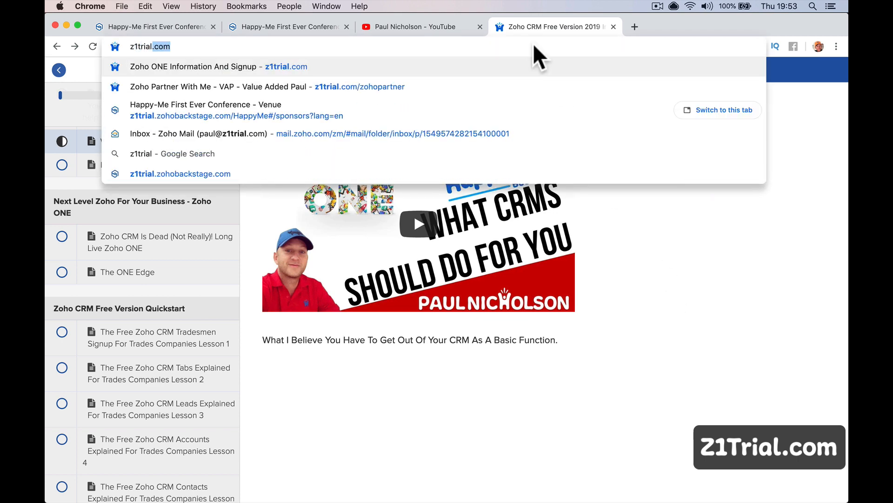
{"action": "key", "text": "Return"}
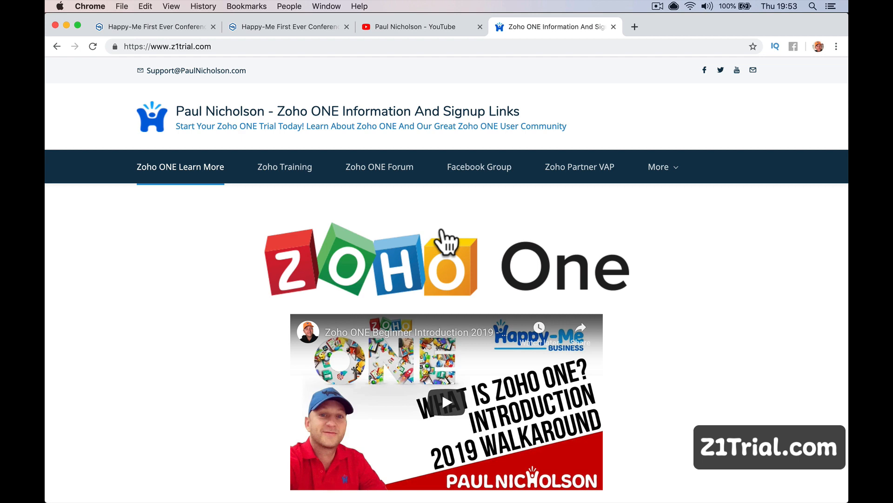
{"action": "scroll", "coordinate": [447, 241], "scroll_direction": "down", "scroll_amount": 5}
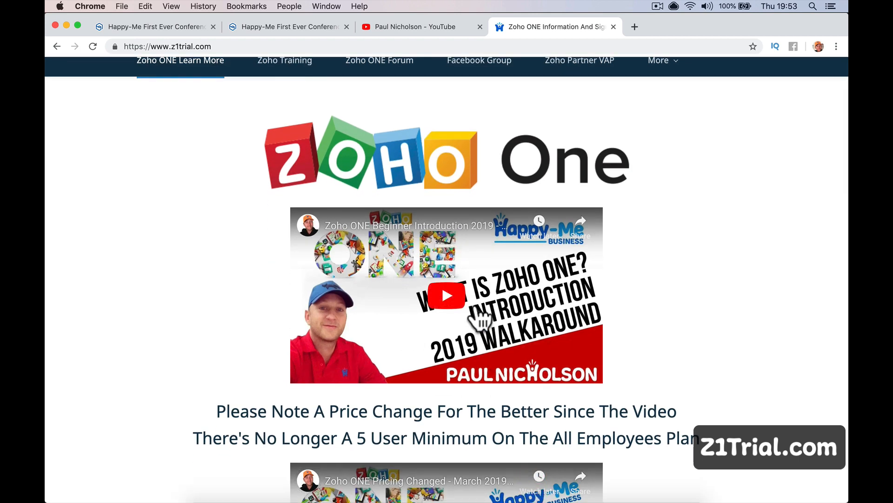
{"action": "scroll", "coordinate": [479, 317], "scroll_direction": "up", "scroll_amount": 5}
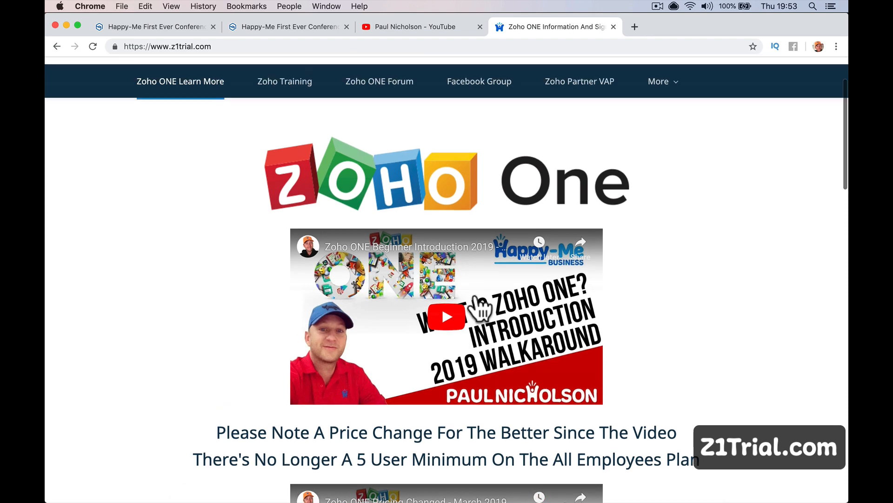
{"action": "left_click", "coordinate": [248, 26]}
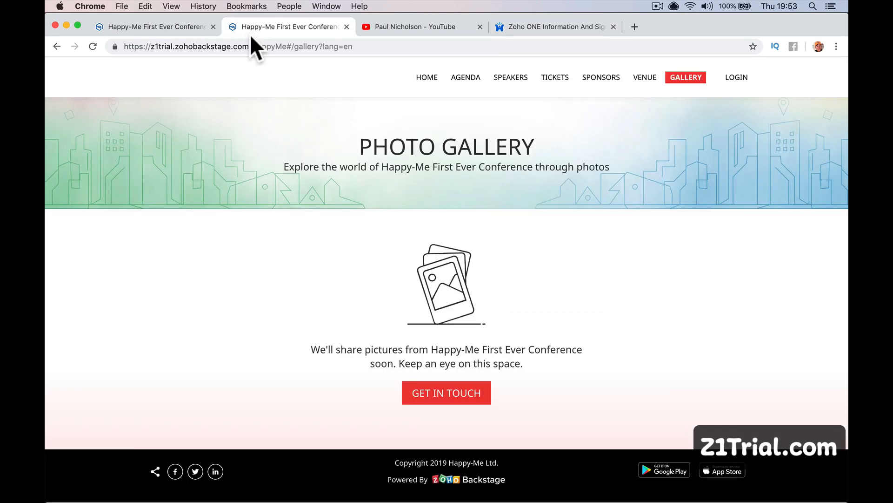
{"action": "left_click", "coordinate": [425, 83]}
{"action": "left_click", "coordinate": [469, 80]}
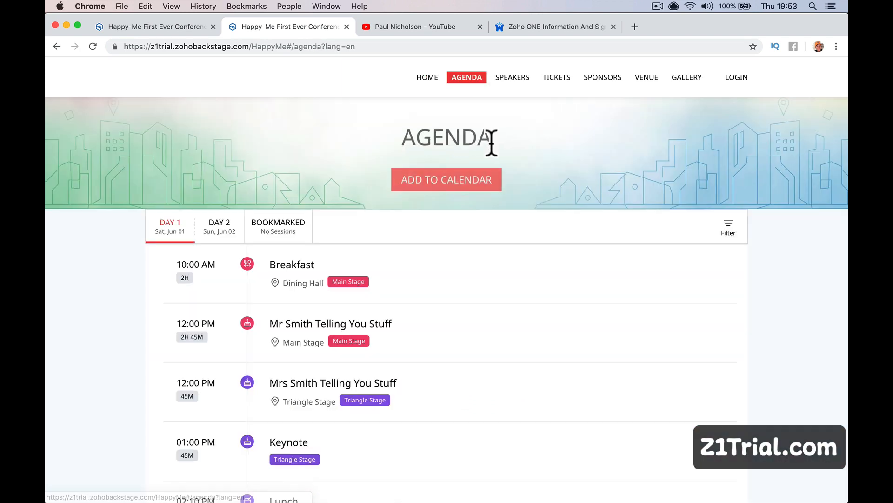
{"action": "left_click", "coordinate": [512, 78]}
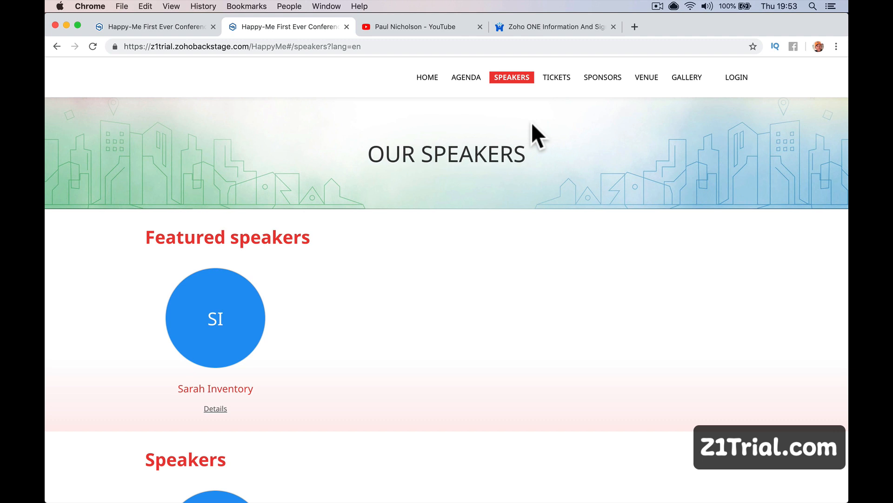
{"action": "left_click", "coordinate": [555, 78]}
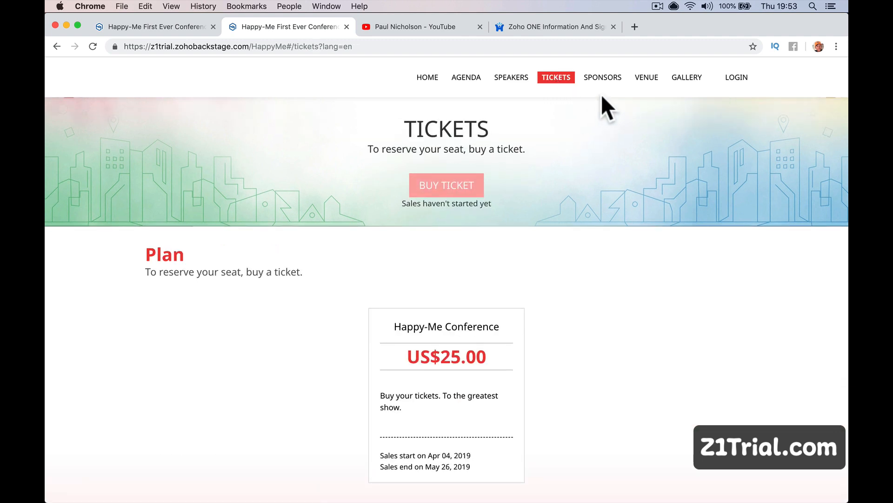
{"action": "left_click", "coordinate": [603, 78]}
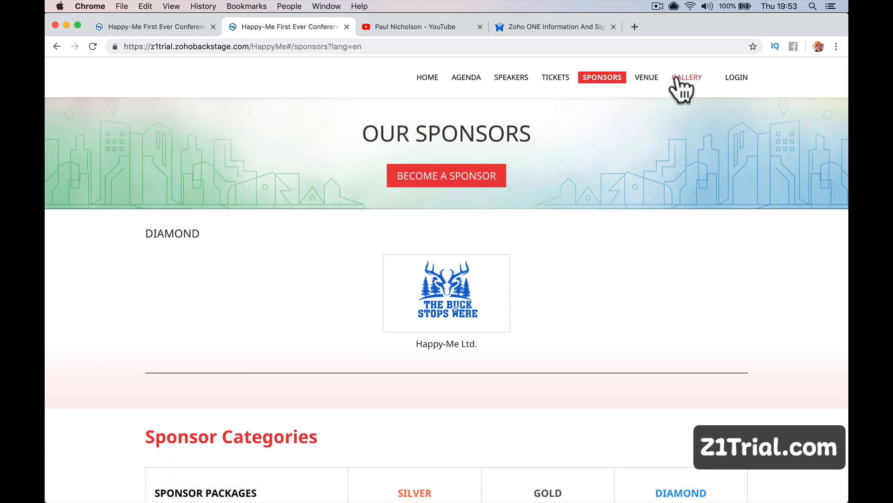
{"action": "left_click", "coordinate": [646, 78]}
{"action": "left_click", "coordinate": [602, 86]}
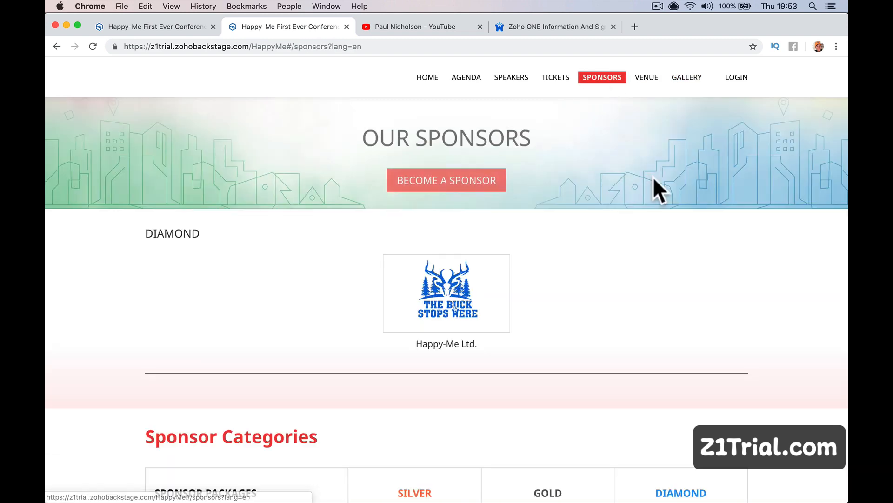
{"action": "scroll", "coordinate": [652, 177], "scroll_direction": "down", "scroll_amount": 5}
{"action": "scroll", "coordinate": [656, 158], "scroll_direction": "up", "scroll_amount": 5}
{"action": "left_click", "coordinate": [682, 79]}
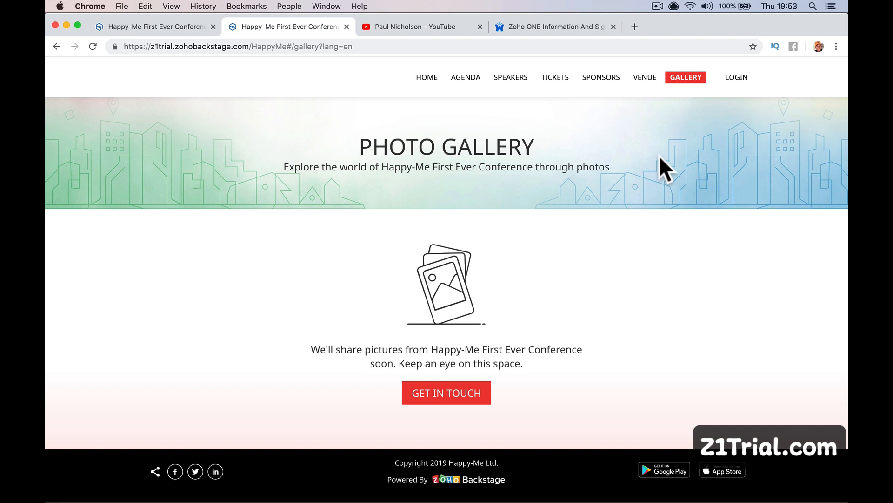
{"action": "left_click", "coordinate": [507, 45]}
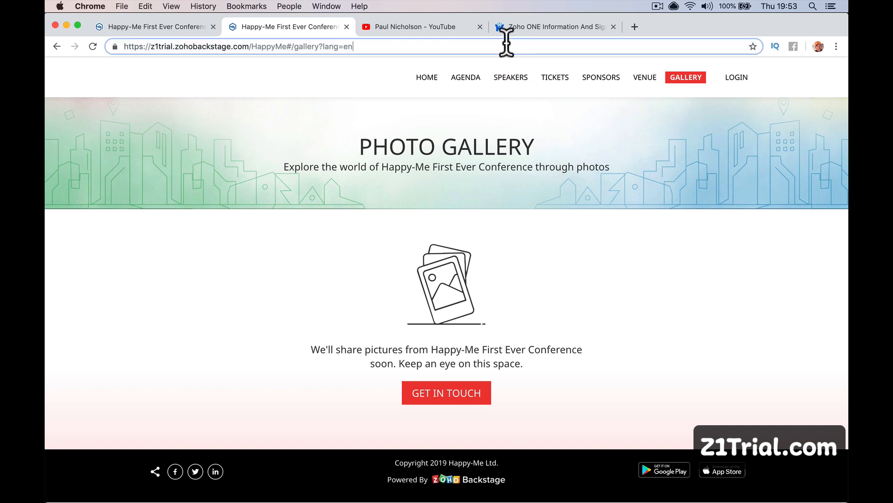
Load facebook.com, open the Zoho ONE Experience group, then switch back to the z1trial tab.
{"action": "type", "text": "facebook.com"}
{"action": "key", "text": "Return"}
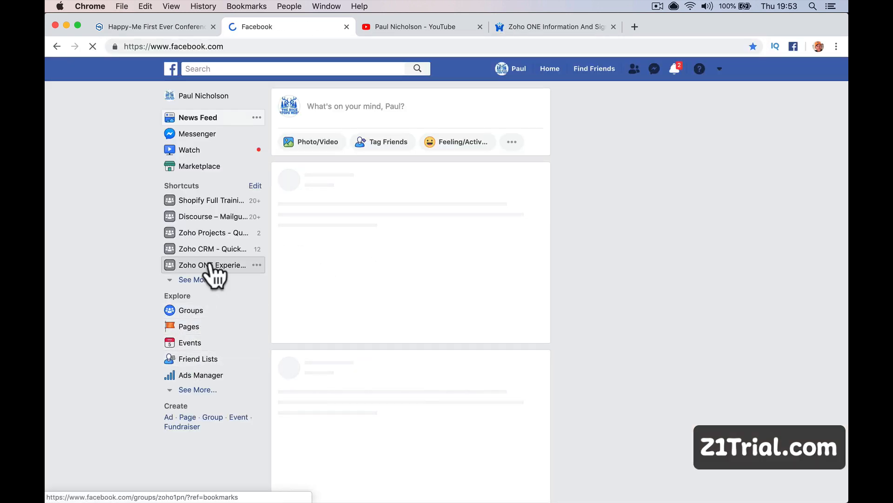
{"action": "left_click", "coordinate": [210, 265]}
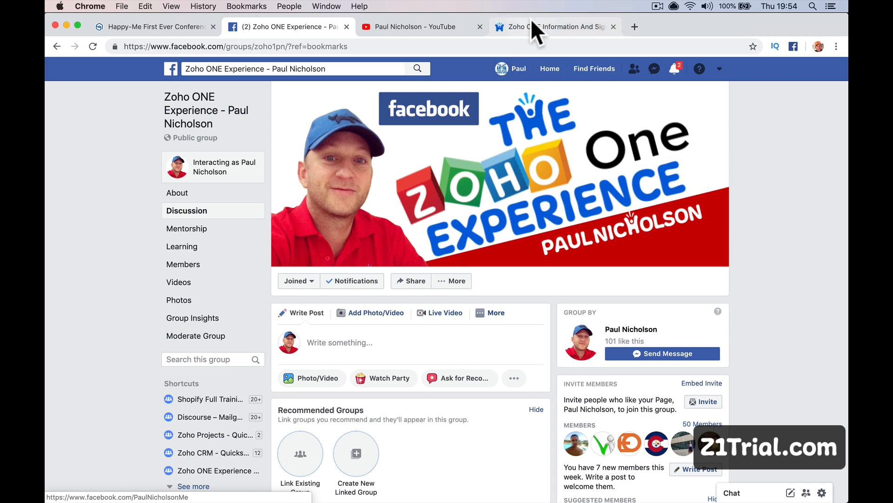
{"action": "left_click", "coordinate": [525, 32]}
{"action": "left_click", "coordinate": [524, 46]}
Load the one.paulnicholson.com forum, dismiss the Before You Leave popup, and browse its categories.
{"action": "type", "text": "one."}
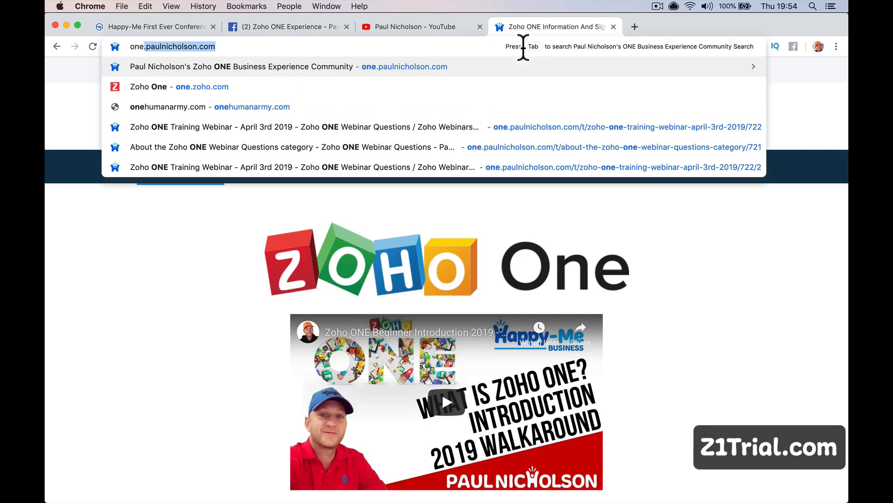
{"action": "key", "text": "Return"}
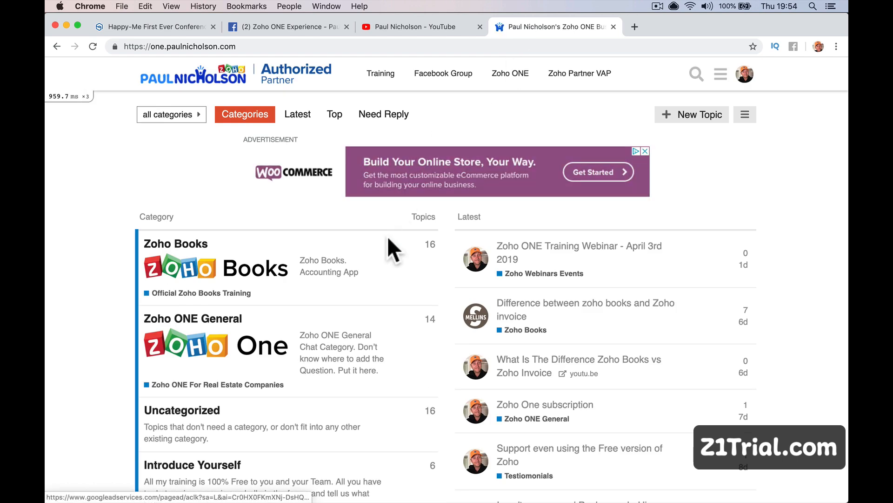
{"action": "scroll", "coordinate": [387, 236], "scroll_direction": "down", "scroll_amount": 15}
{"action": "scroll", "coordinate": [387, 236], "scroll_direction": "down", "scroll_amount": 20}
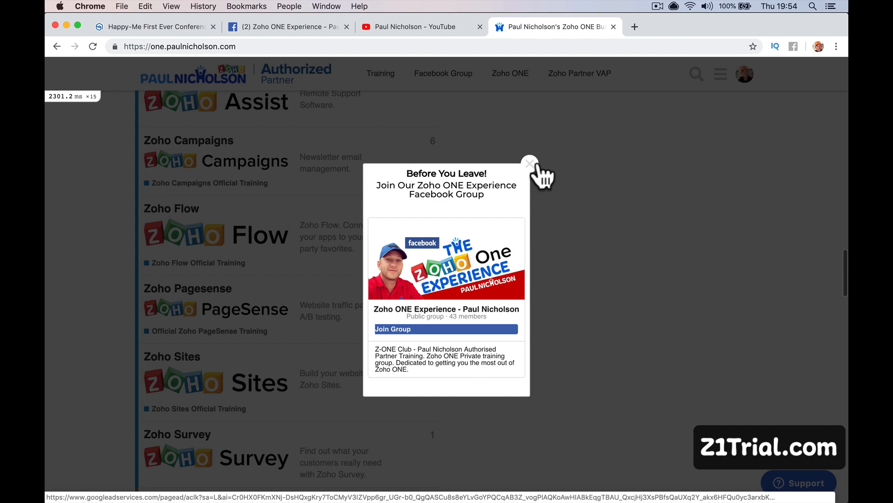
{"action": "left_click", "coordinate": [530, 164]}
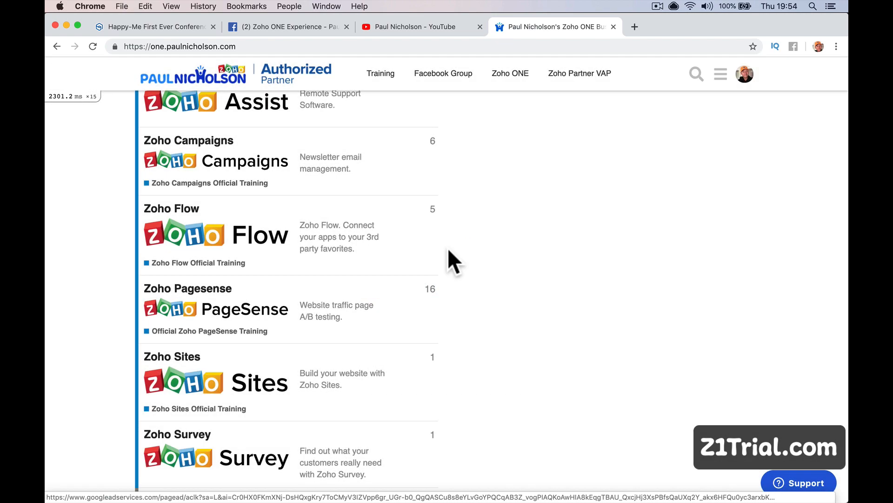
{"action": "scroll", "coordinate": [448, 248], "scroll_direction": "down", "scroll_amount": 15}
{"action": "scroll", "coordinate": [447, 247], "scroll_direction": "down", "scroll_amount": 20}
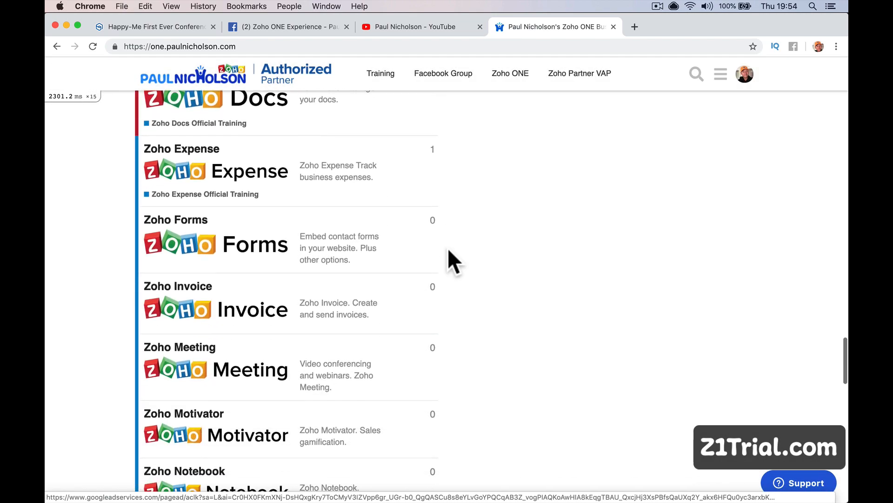
{"action": "scroll", "coordinate": [448, 247], "scroll_direction": "down", "scroll_amount": 10}
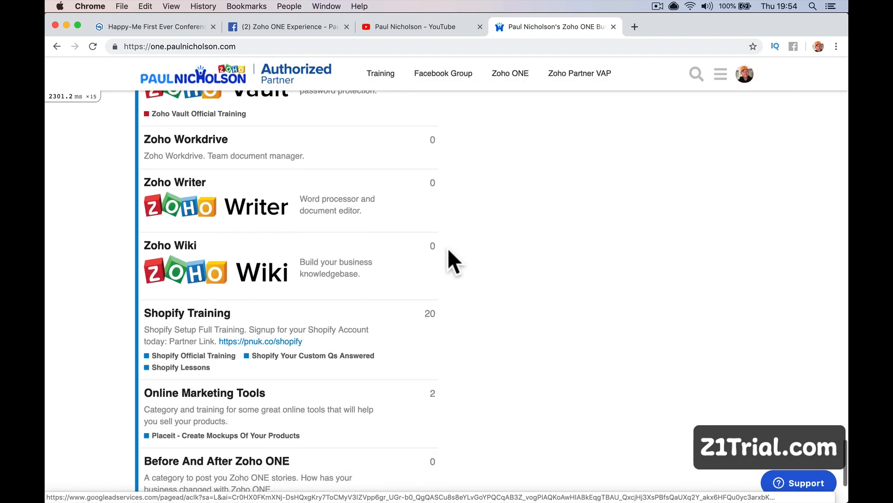
{"action": "scroll", "coordinate": [448, 247], "scroll_direction": "up", "scroll_amount": 15}
{"action": "scroll", "coordinate": [448, 247], "scroll_direction": "up", "scroll_amount": 20}
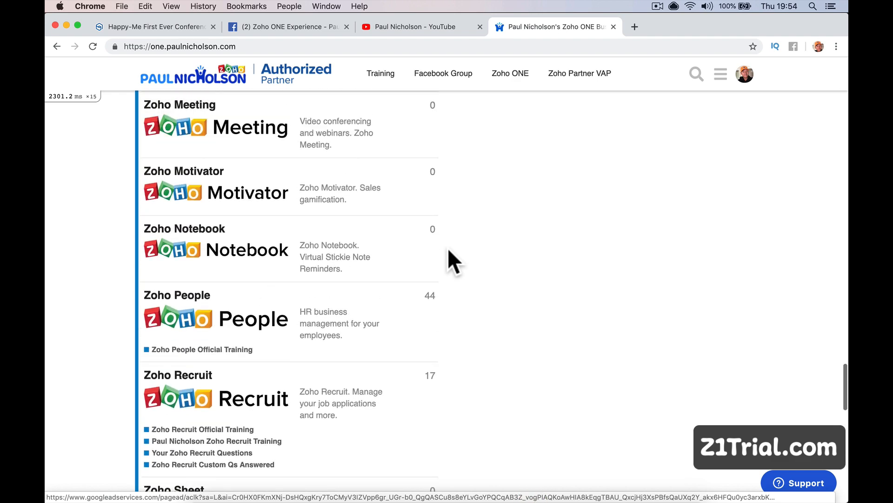
{"action": "scroll", "coordinate": [448, 247], "scroll_direction": "up", "scroll_amount": 3}
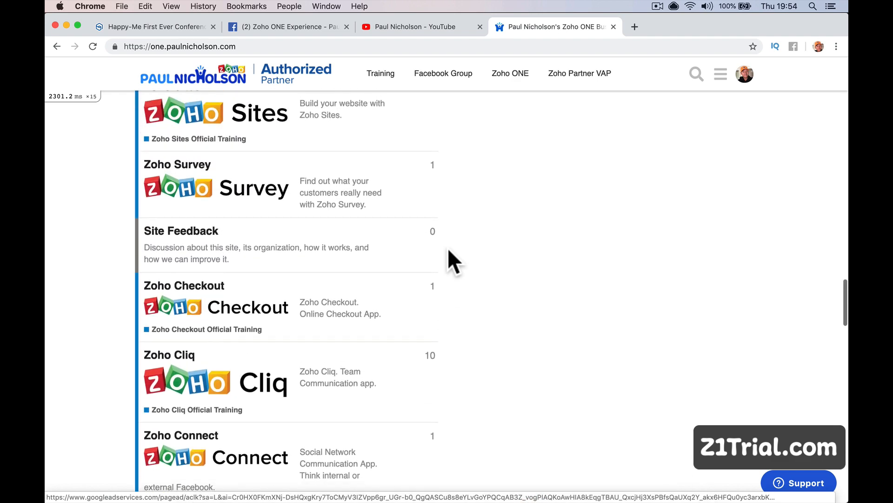
{"action": "scroll", "coordinate": [447, 247], "scroll_direction": "down", "scroll_amount": 3}
{"action": "scroll", "coordinate": [448, 248], "scroll_direction": "up", "scroll_amount": 5}
{"action": "scroll", "coordinate": [448, 251], "scroll_direction": "up", "scroll_amount": 12}
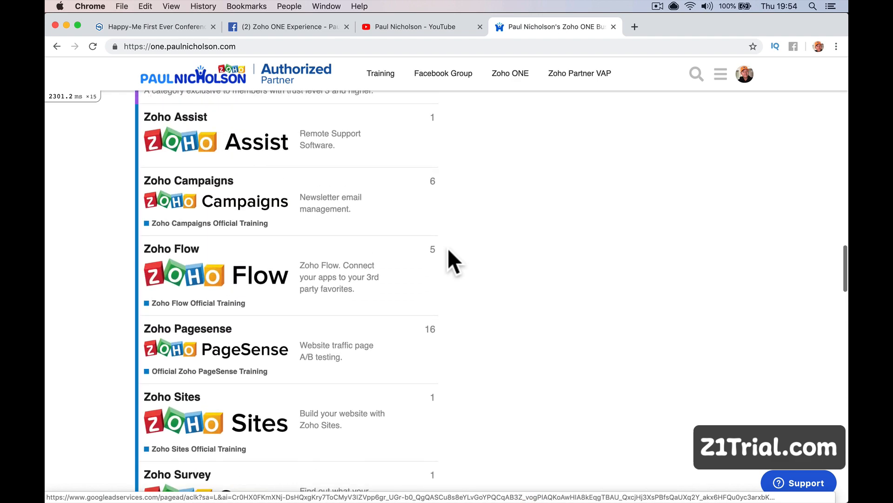
{"action": "scroll", "coordinate": [448, 248], "scroll_direction": "up", "scroll_amount": 2}
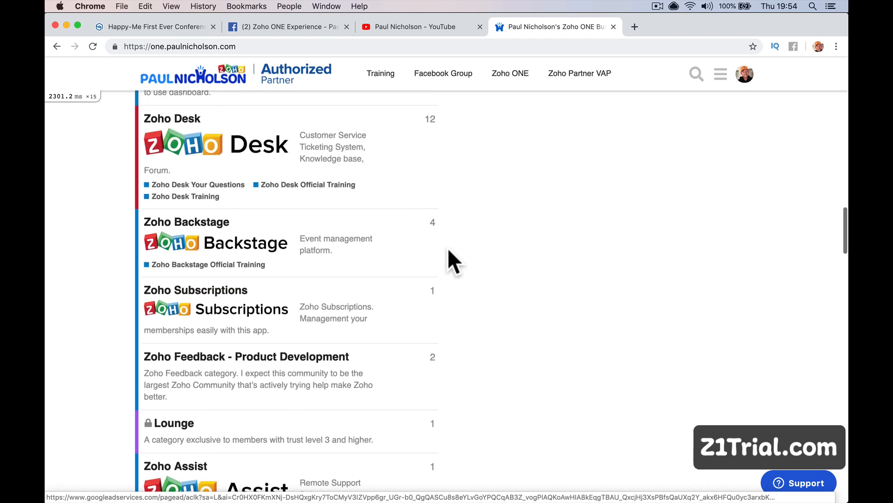
Open the Zoho Backstage category, start a new topic, then discard the draft.
{"action": "left_click", "coordinate": [249, 265]}
{"action": "scroll", "coordinate": [313, 260], "scroll_direction": "down", "scroll_amount": 5}
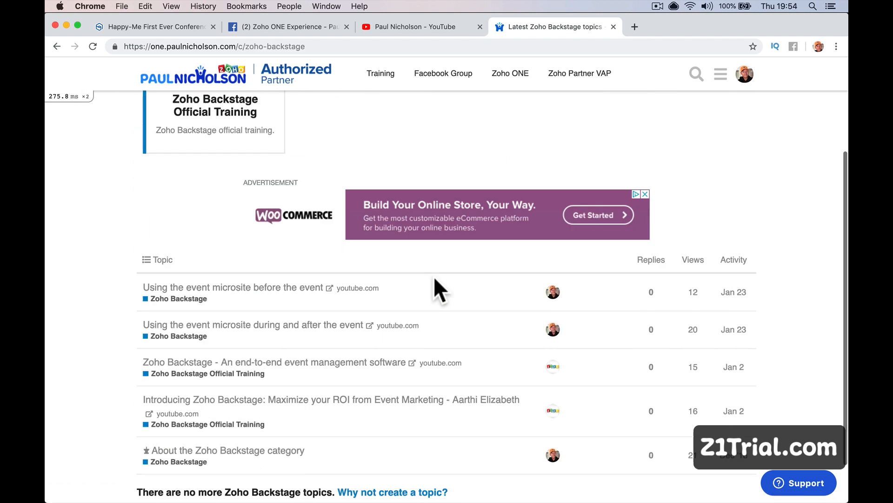
{"action": "scroll", "coordinate": [370, 394], "scroll_direction": "up", "scroll_amount": 5}
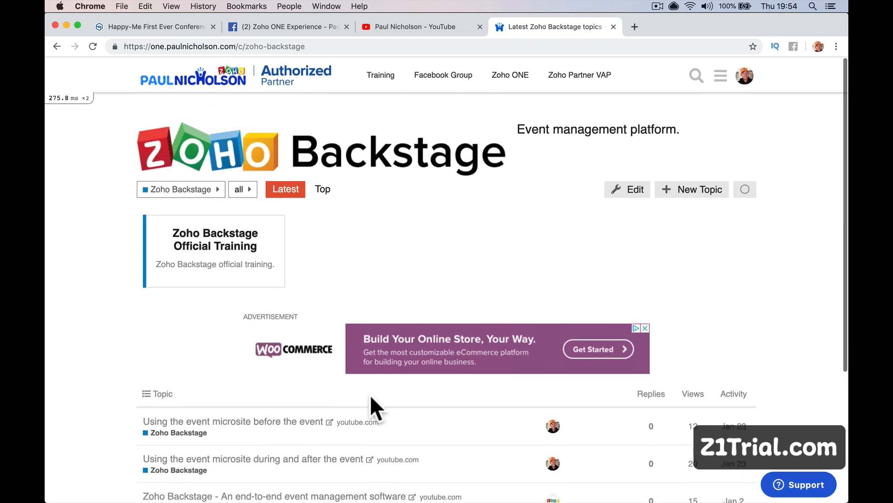
{"action": "left_click", "coordinate": [698, 198]}
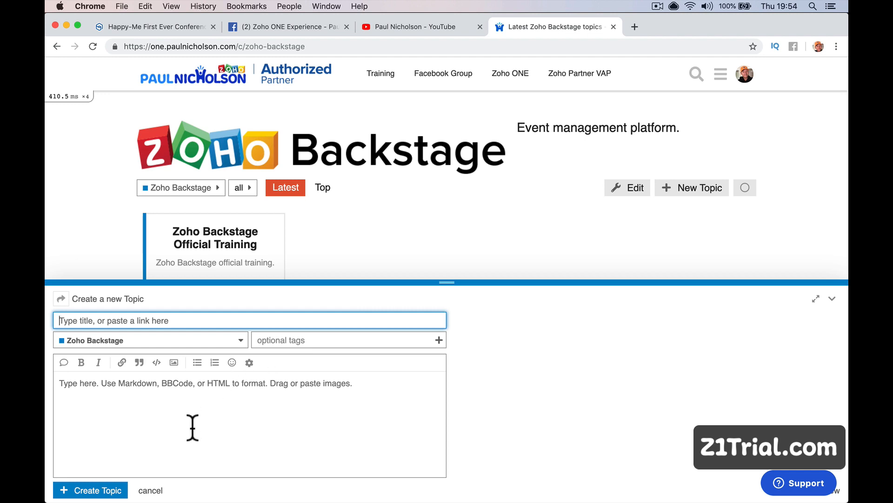
{"action": "left_click", "coordinate": [151, 490]}
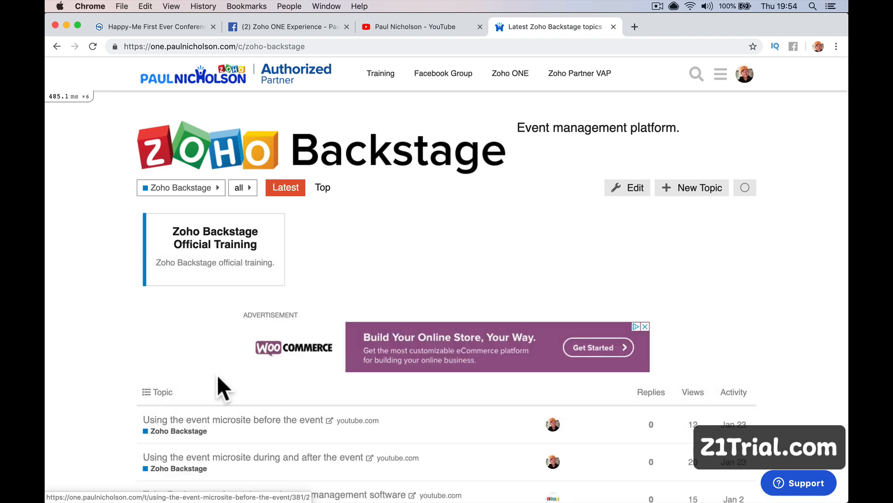